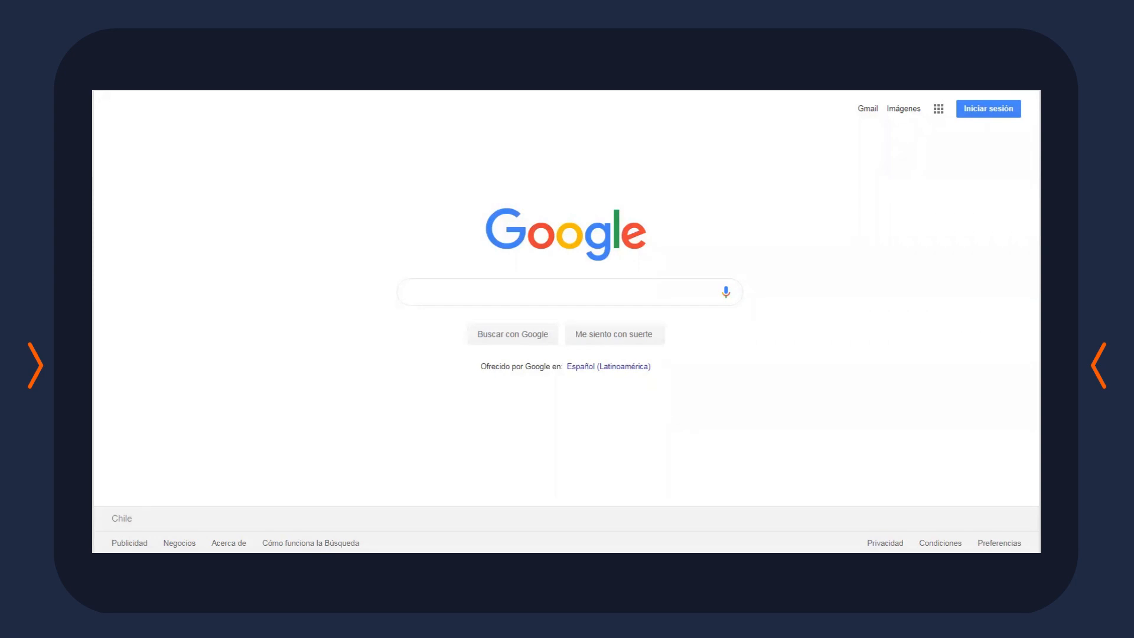
text(ww)
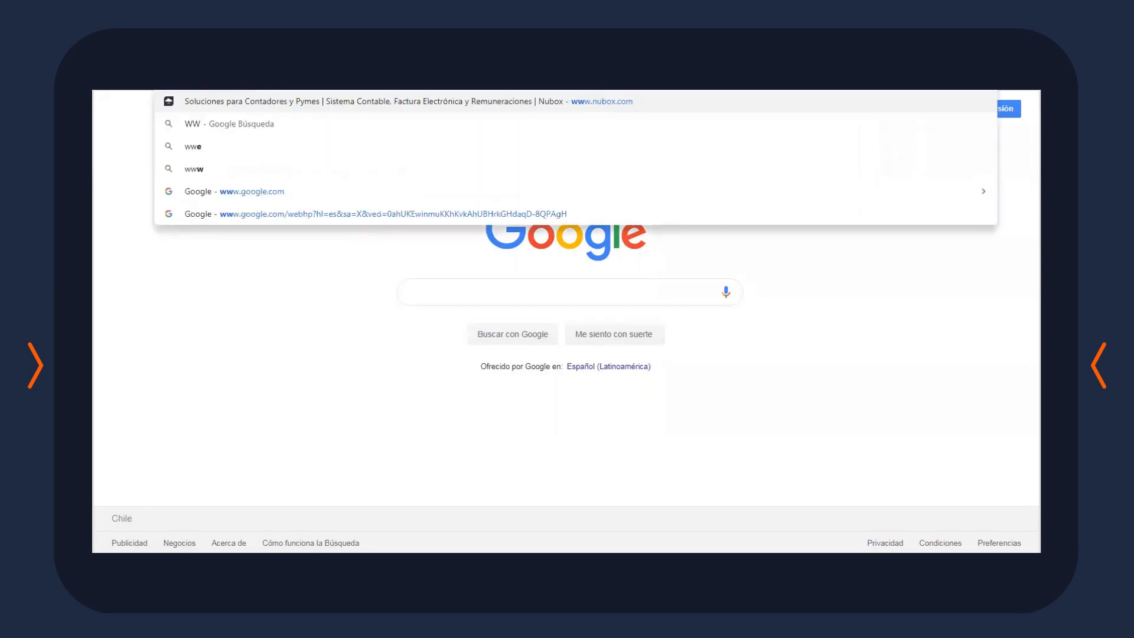
text(w.m)
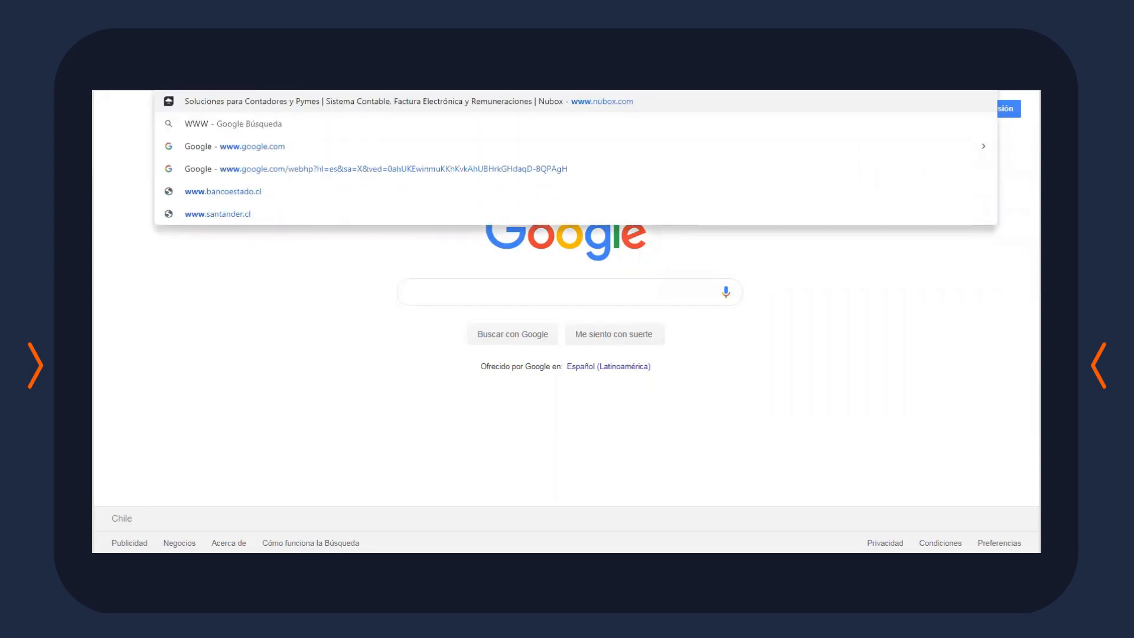
key(BackSpace)
text(N)
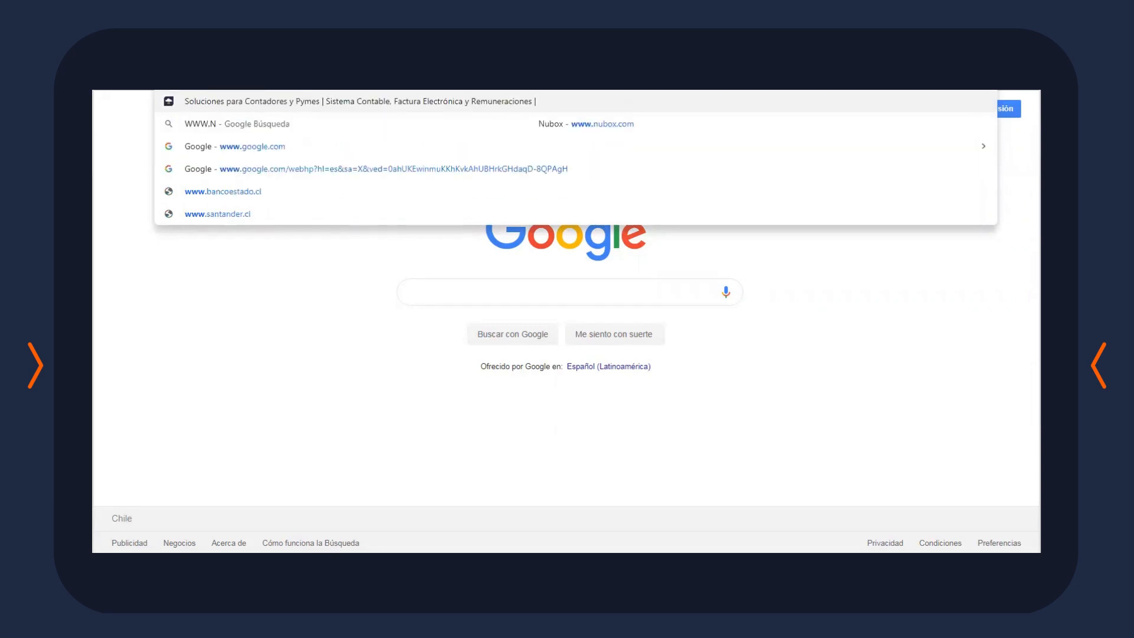
text(UBOX.COM)
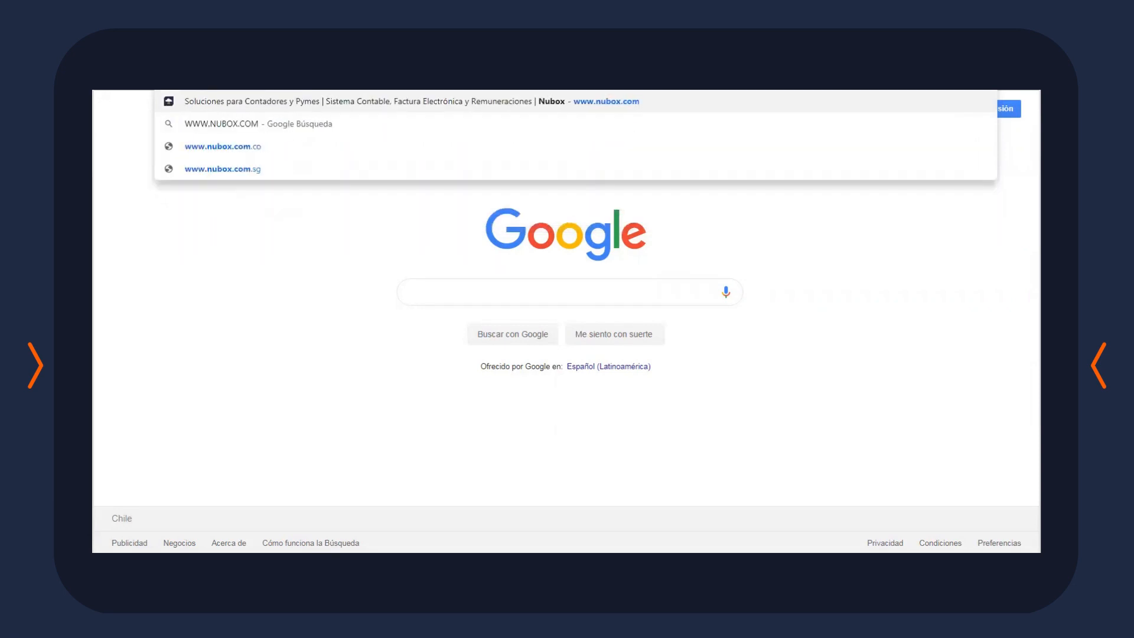
key(Return)
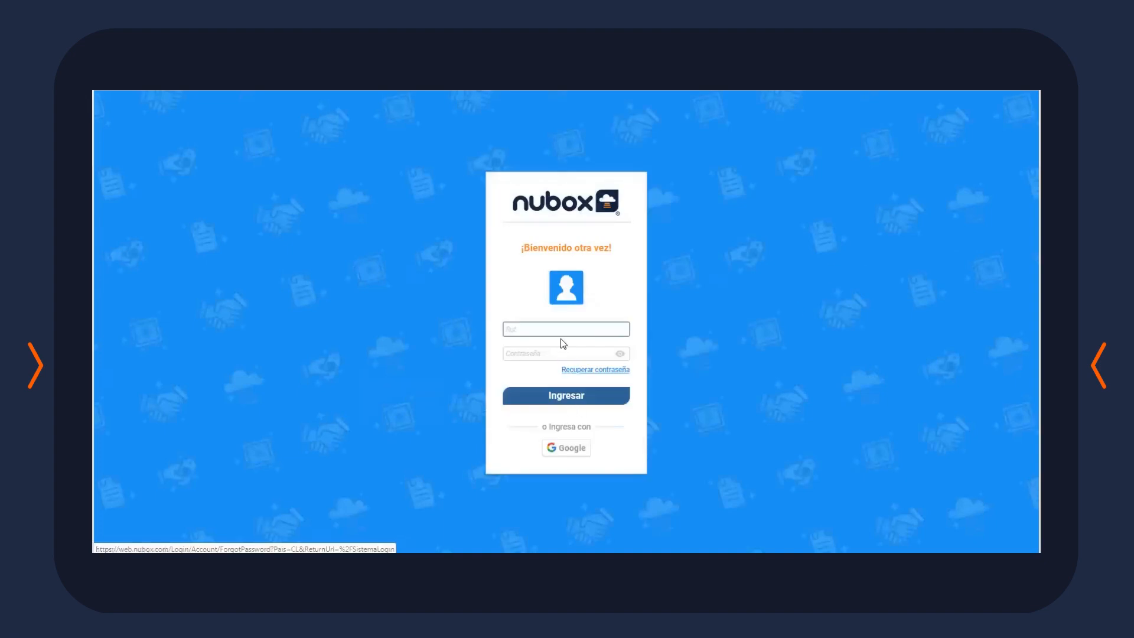
Log in to Nubox with the user's RUT and password, skipping the recovery e-mail prompt
click(564, 330)
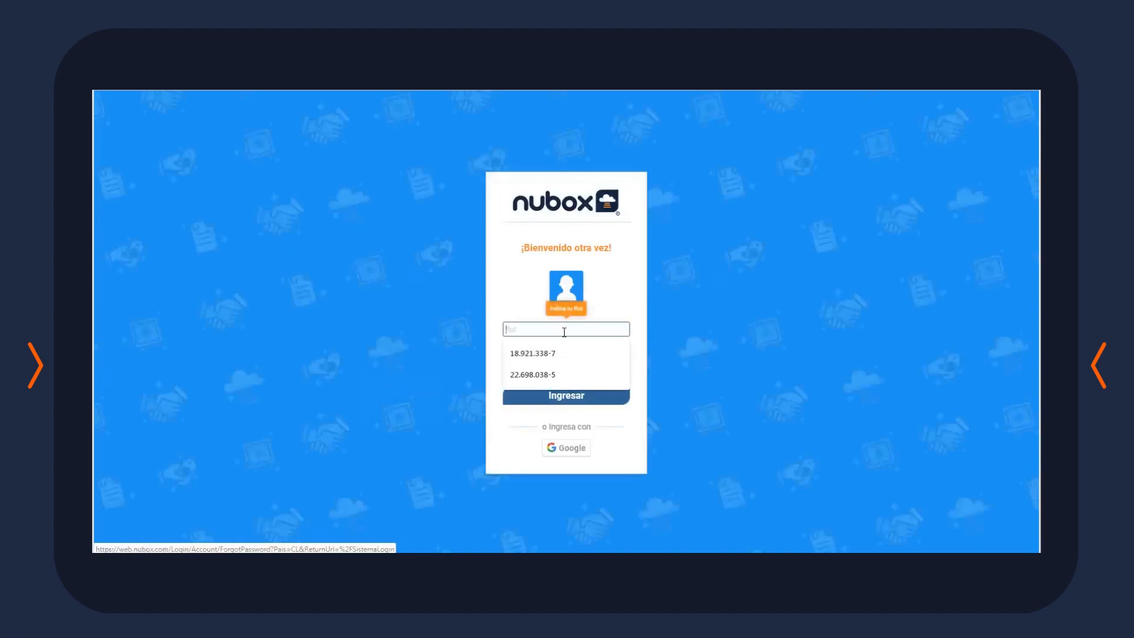
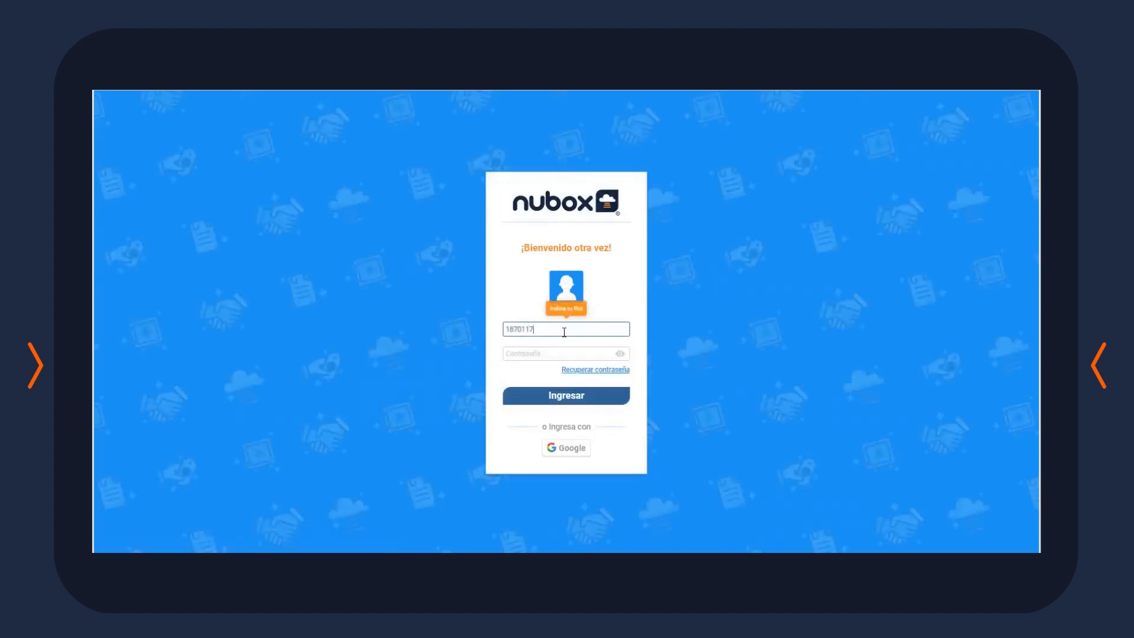
click(548, 355)
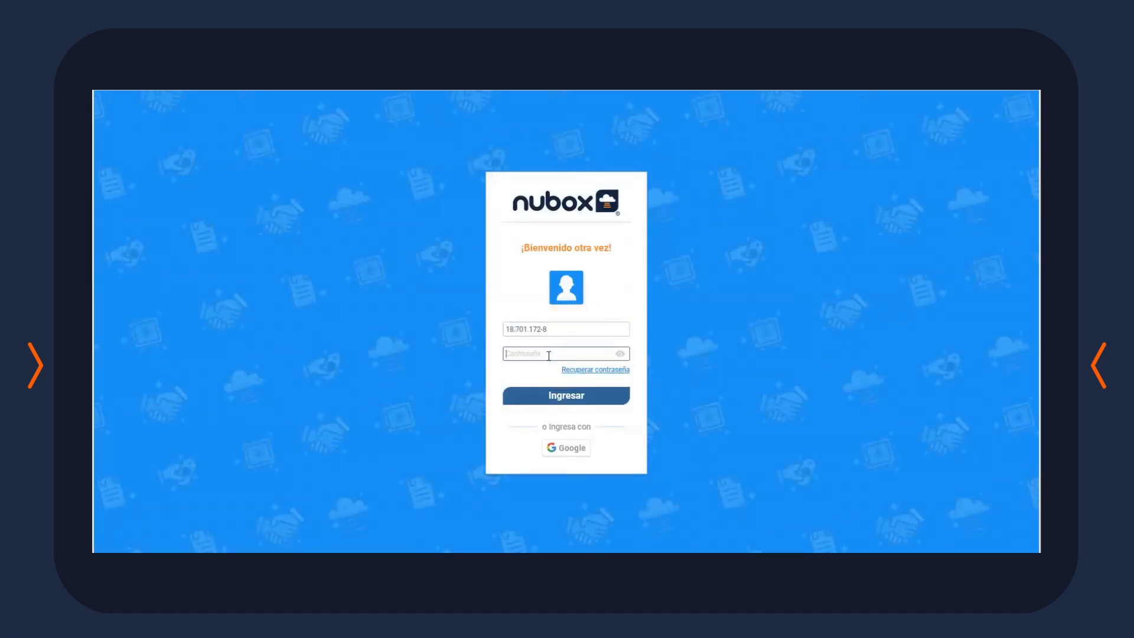
text(••••••)
key(Return)
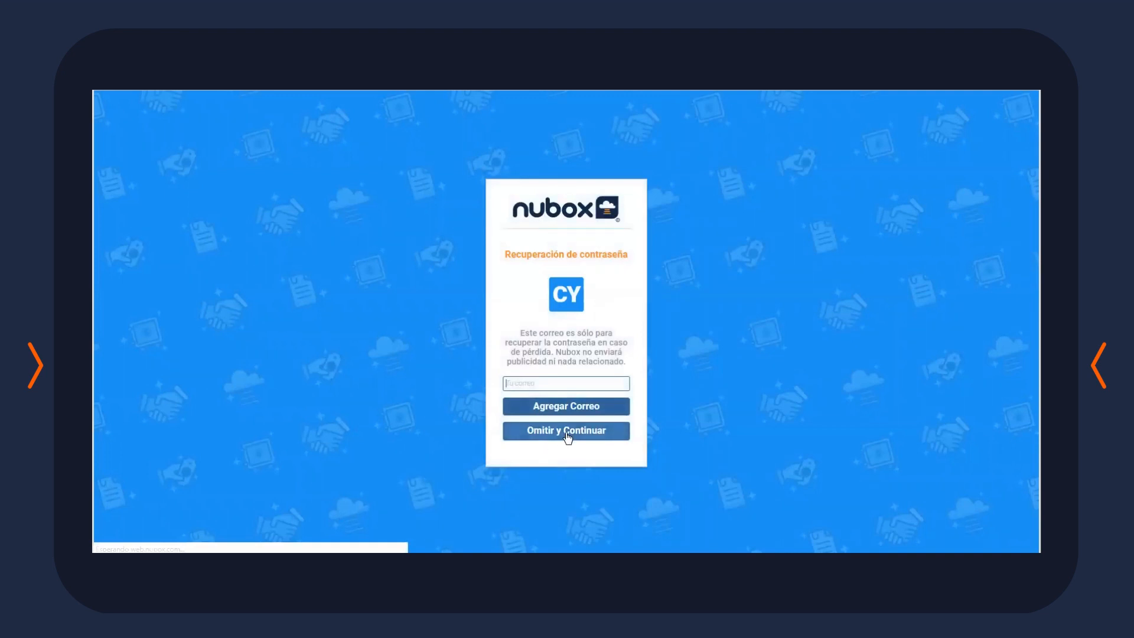
click(567, 434)
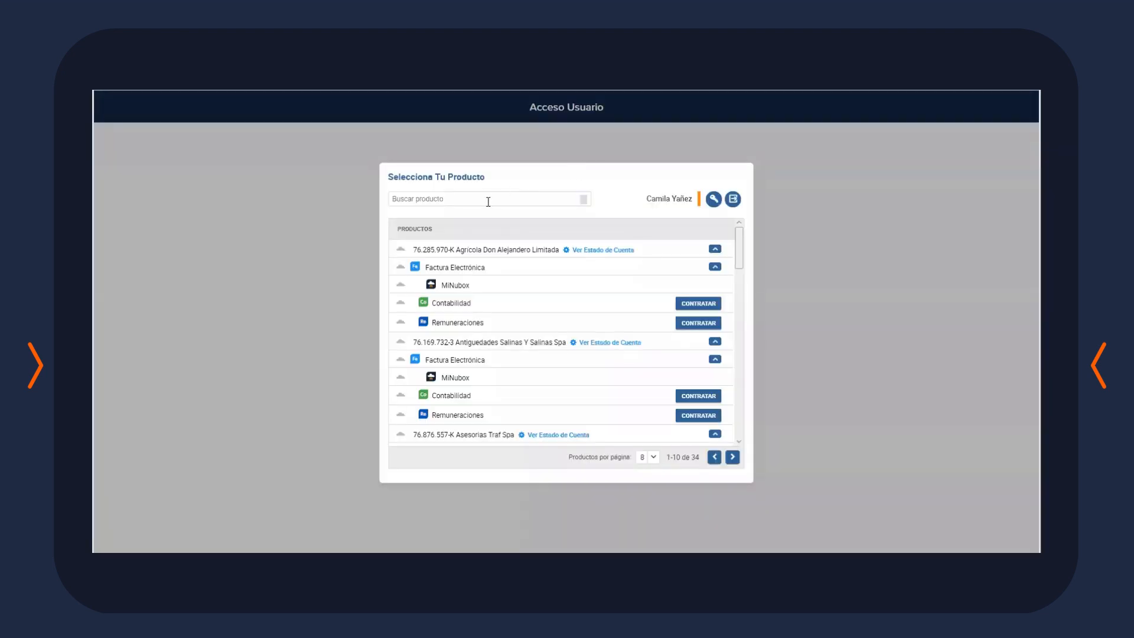
Search for the user and open their Contabilidad product
click(487, 202)
text(camila)
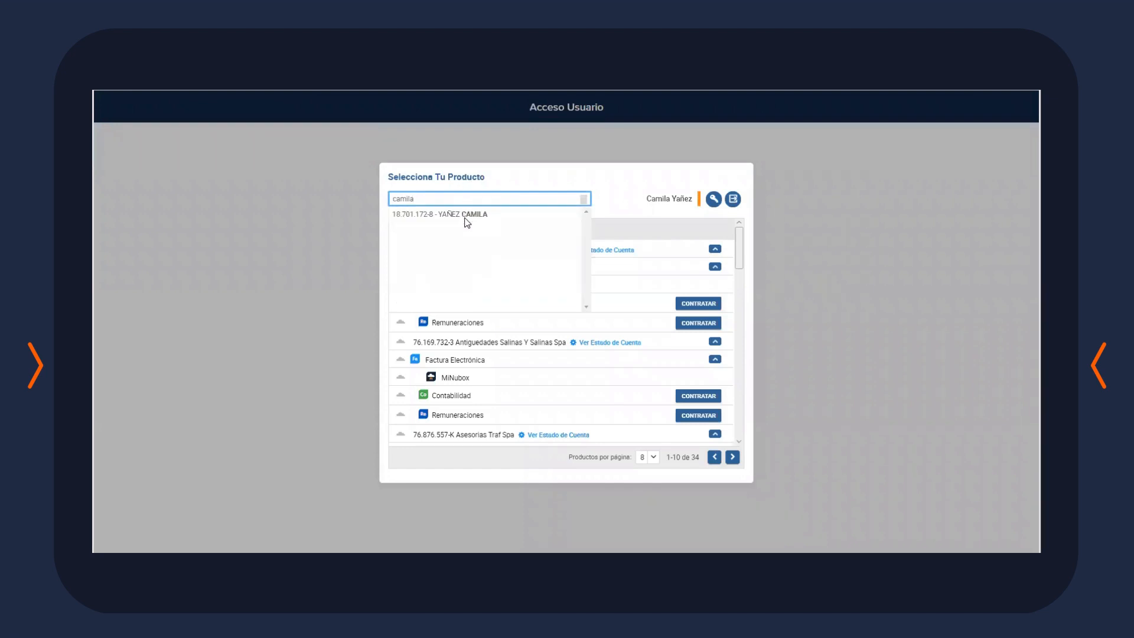
click(467, 220)
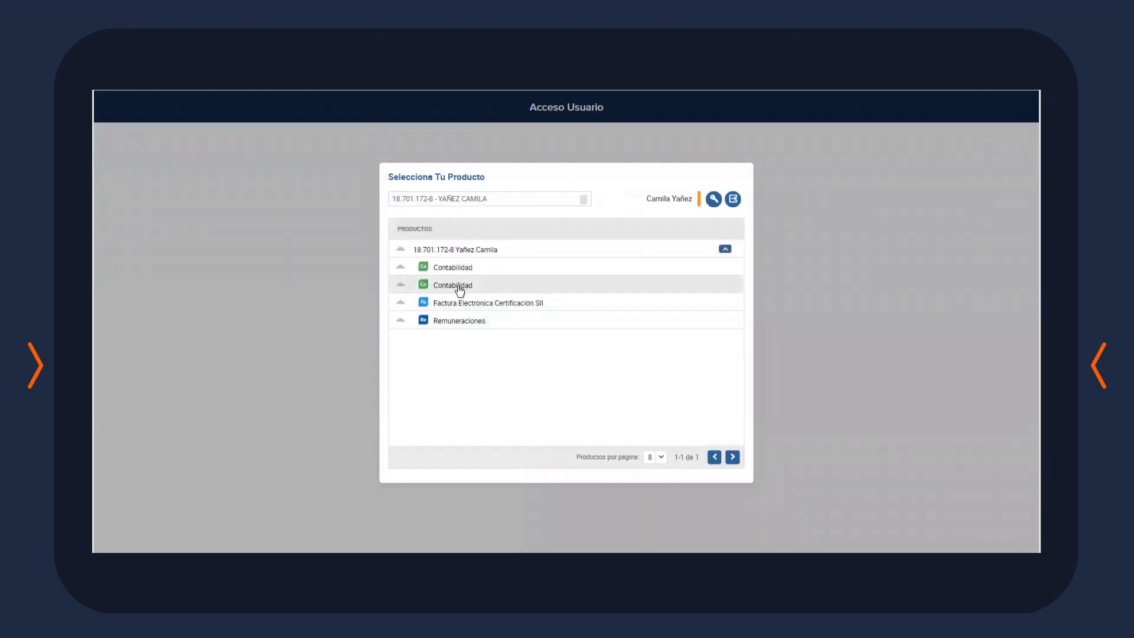
click(460, 289)
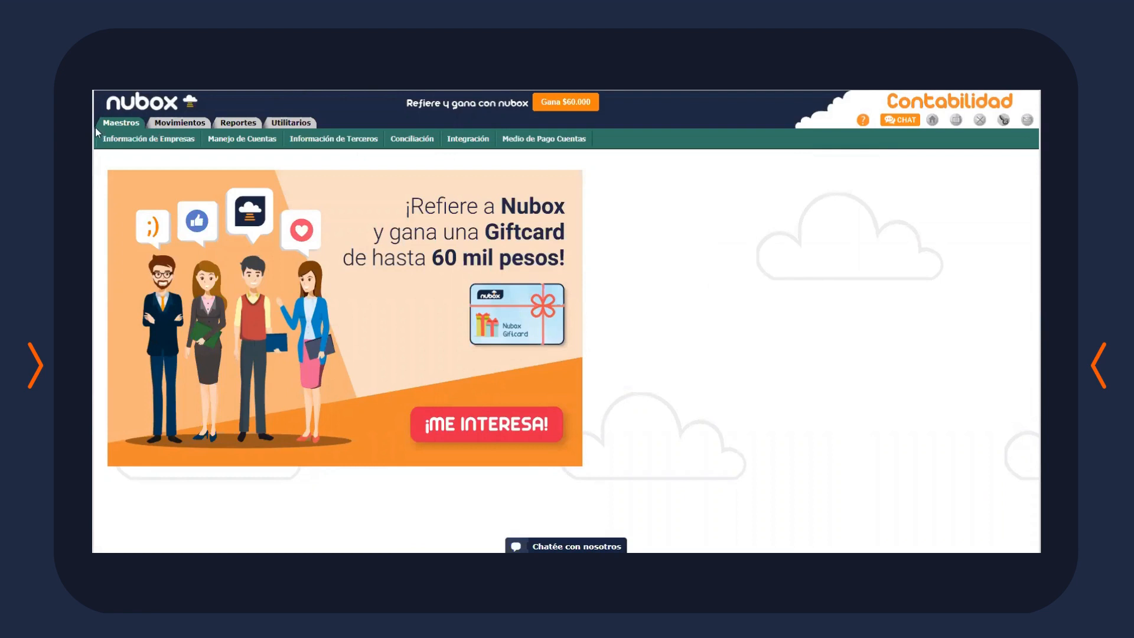
Look through Movimientos, Reportes and Utilitarios, then open Maestros > Manejo de Cuentas > Planes de Cuentas
click(173, 124)
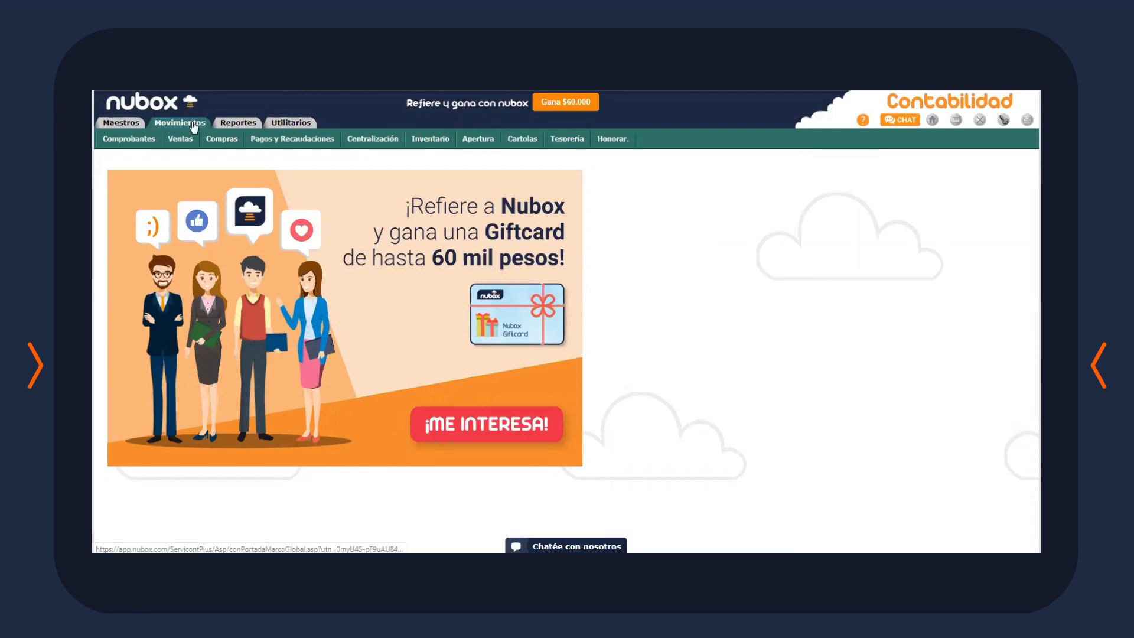
click(233, 124)
click(297, 124)
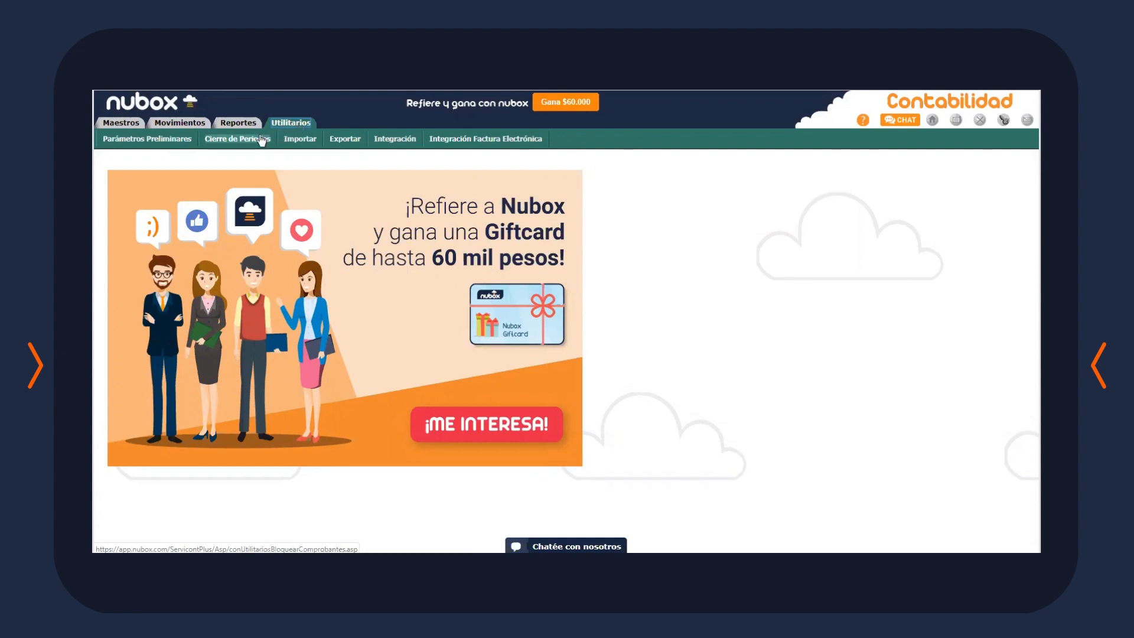
click(135, 124)
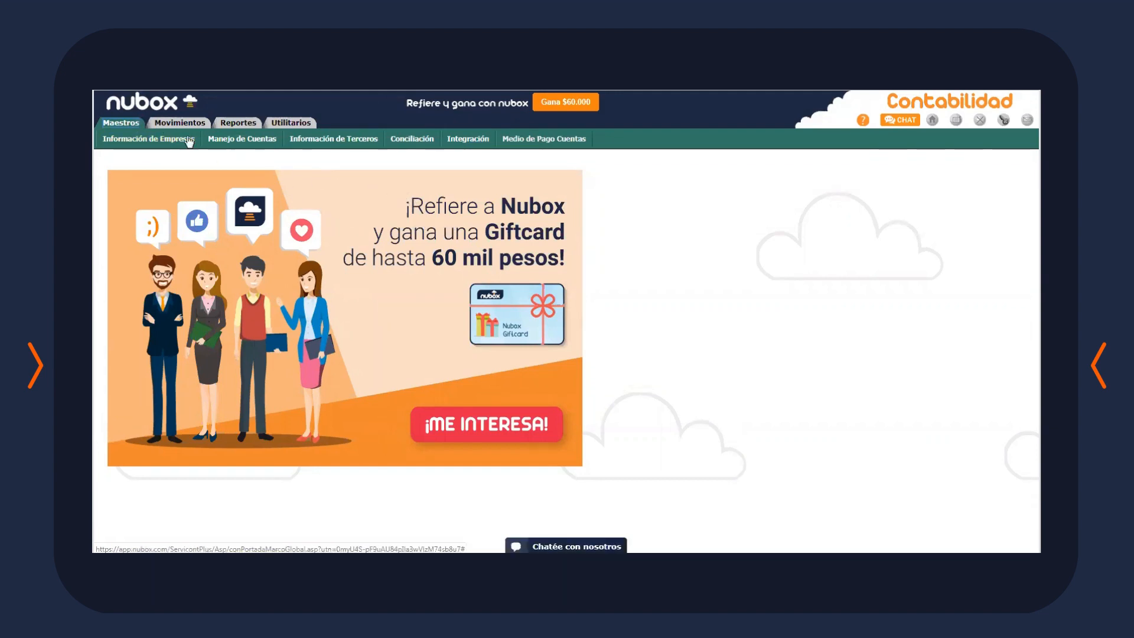
click(211, 139)
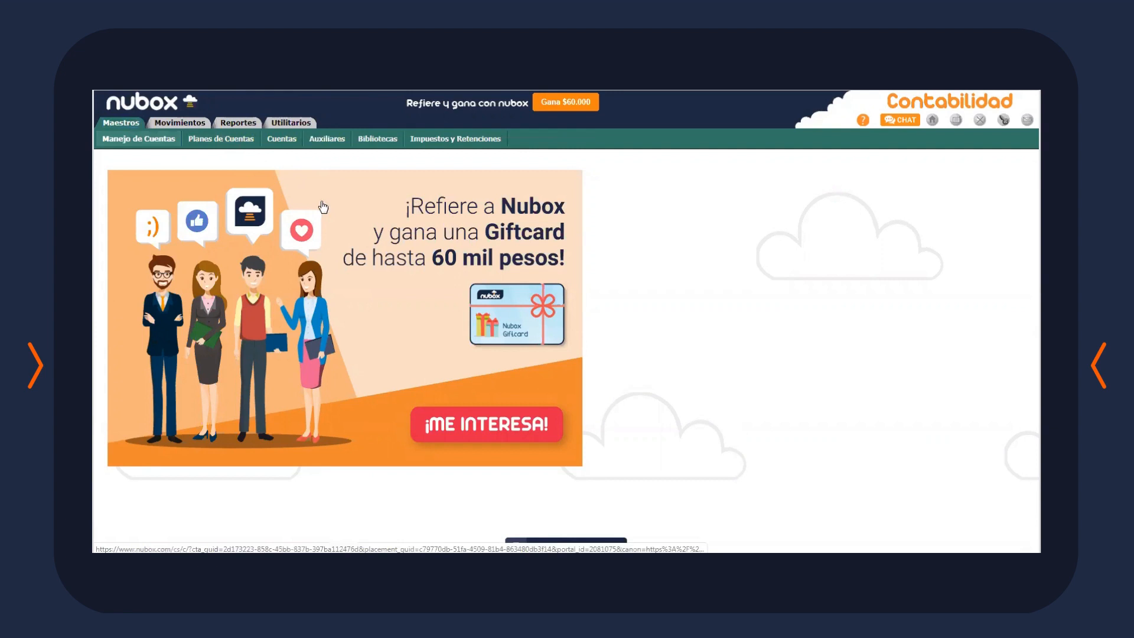
click(224, 141)
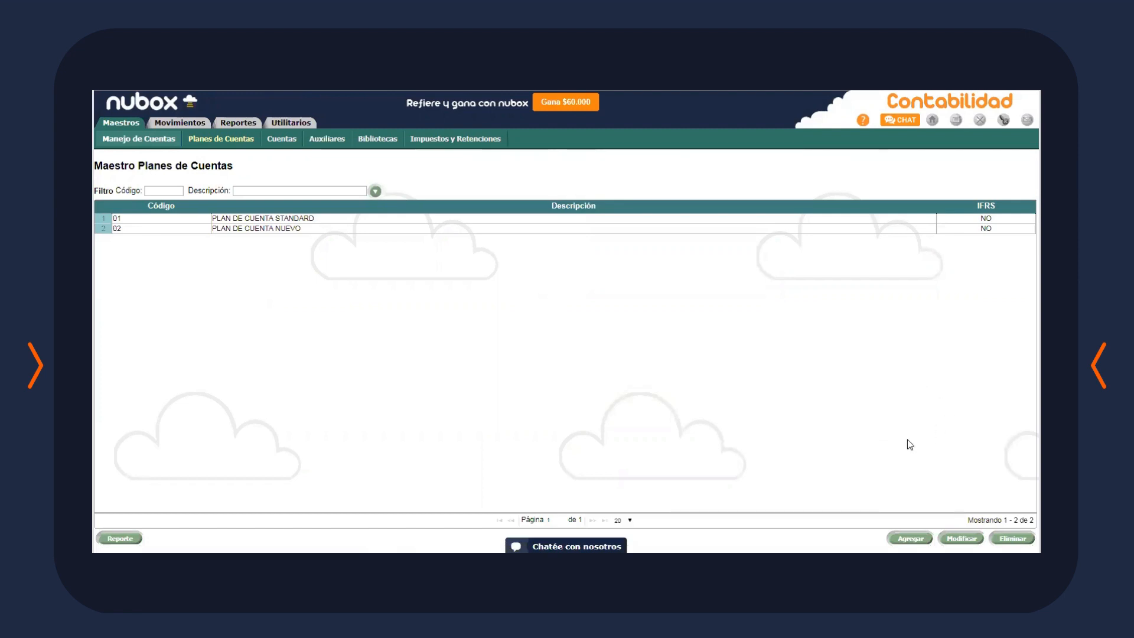
Start a new chart of accounts copied from 01 PLAN DE CUENTA STANDARD
click(910, 538)
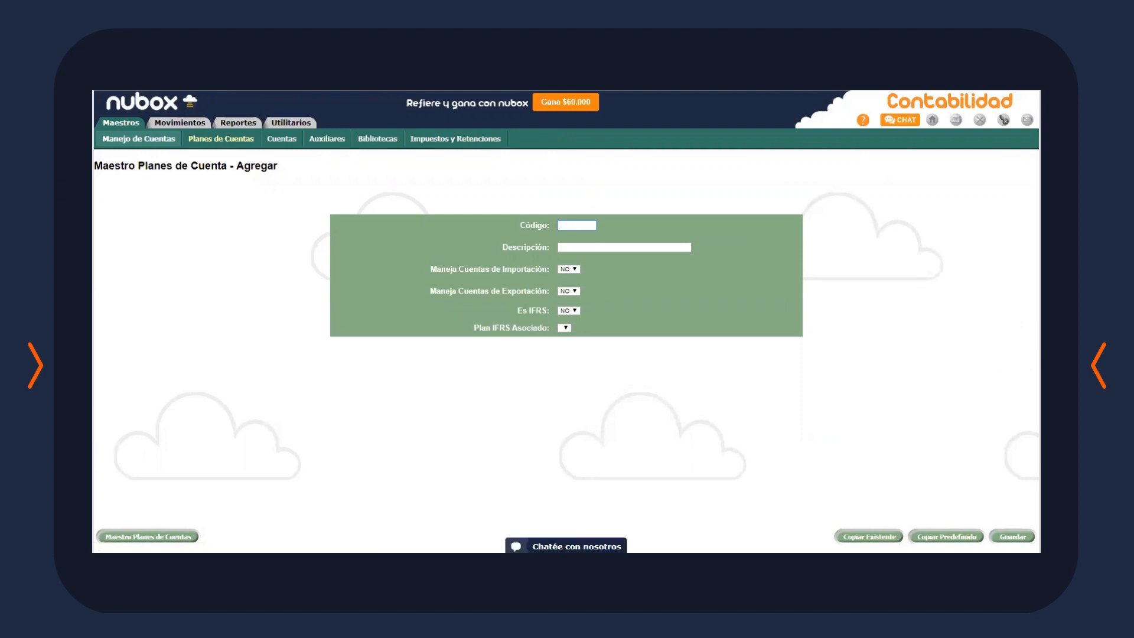
click(868, 536)
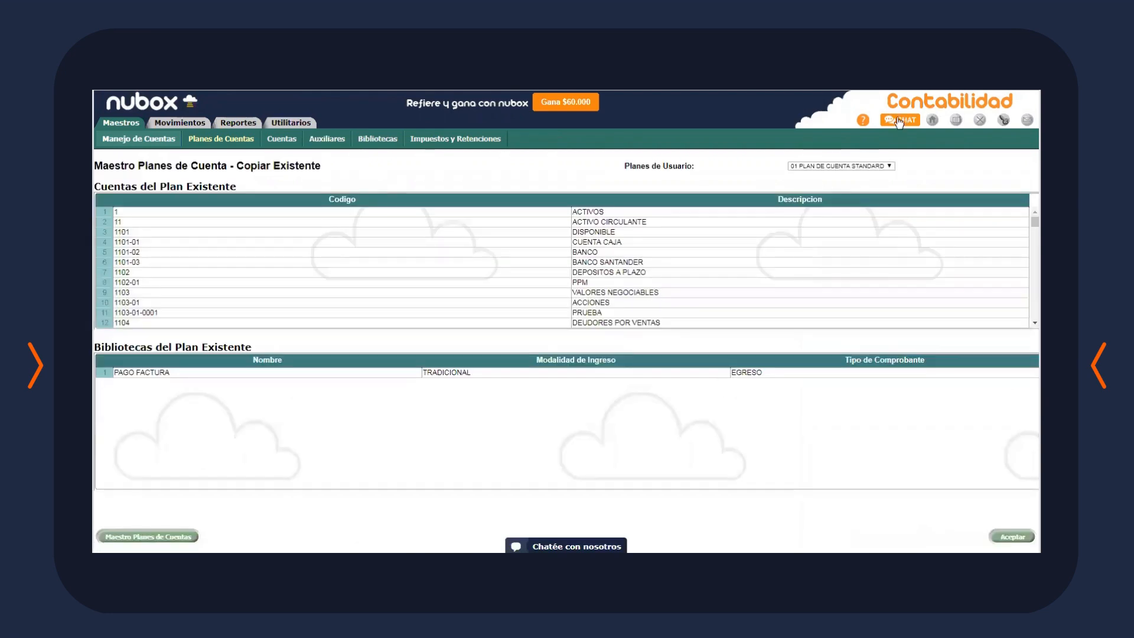
click(869, 165)
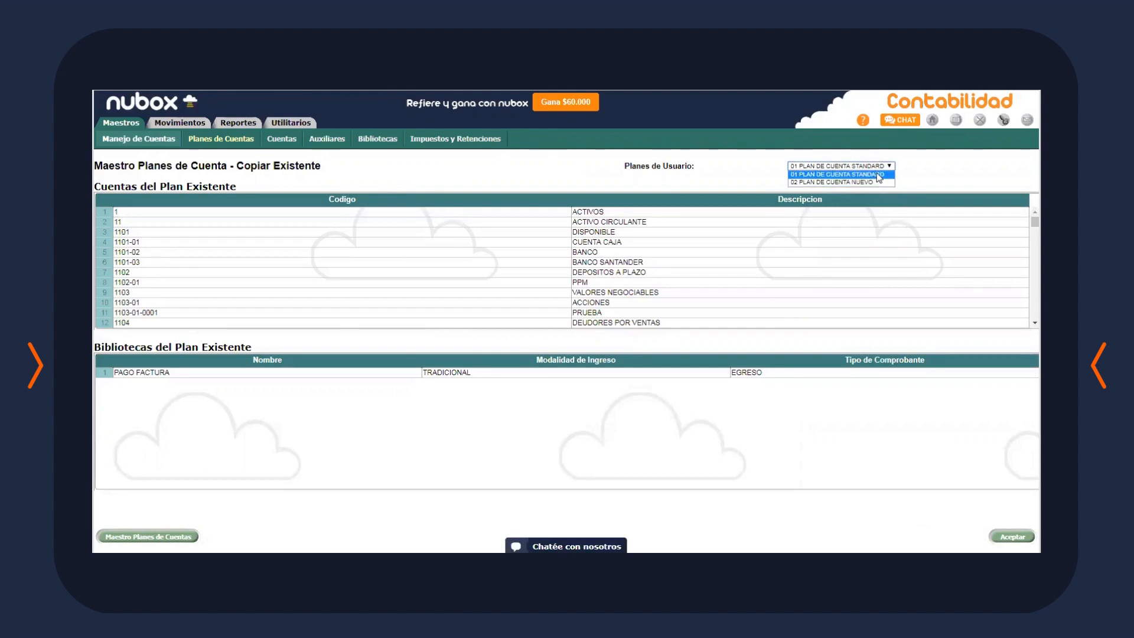
click(880, 174)
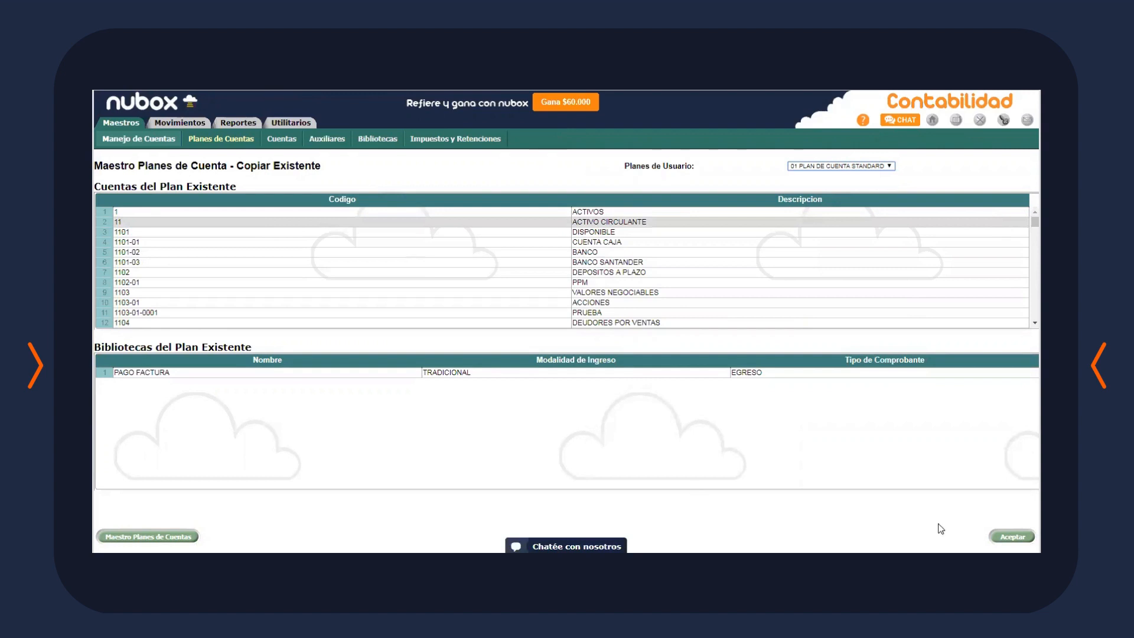
click(1011, 536)
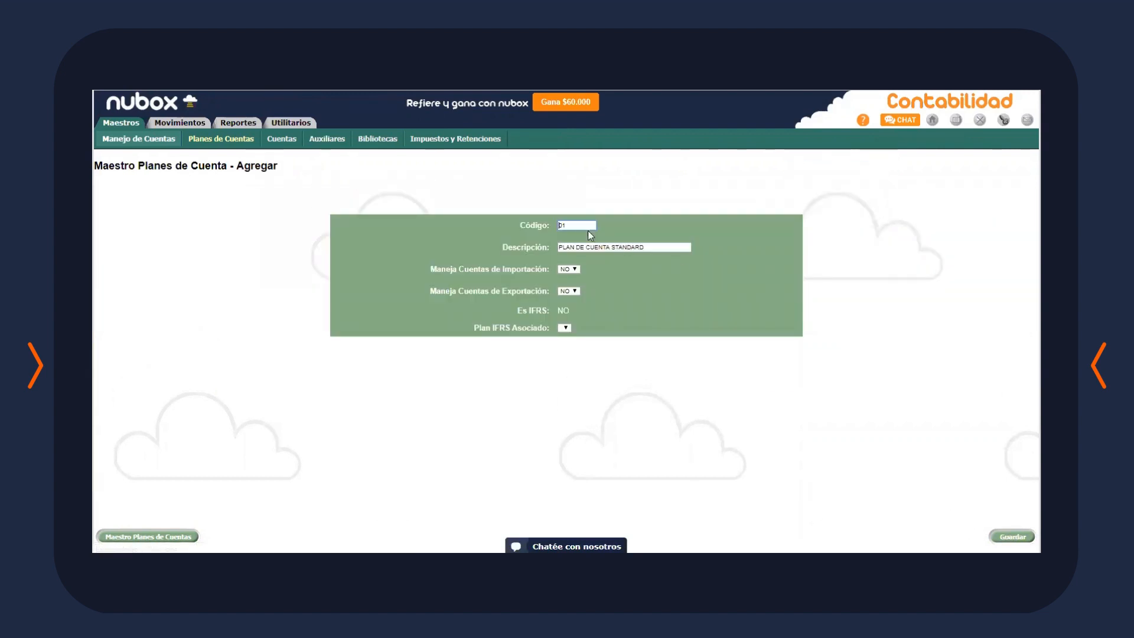
Set code 03 and description PLAN DE CUENTAS CAPACITACION, then save the plan
drag(586, 225, 458, 226)
key(BackSpace)
text(03)
drag(655, 247, 613, 248)
key(BackSpace)
text(S)
key(BackSpace)
key(BackSpace)
text(S CAPACT)
key(BackSpace)
text(ITACION)
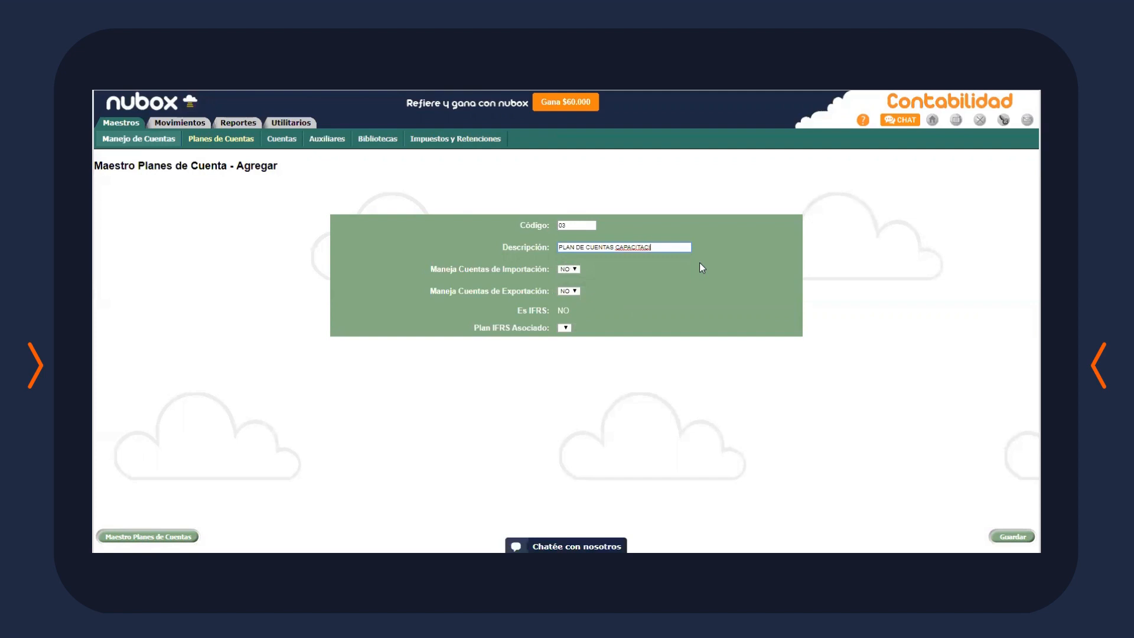
click(1012, 537)
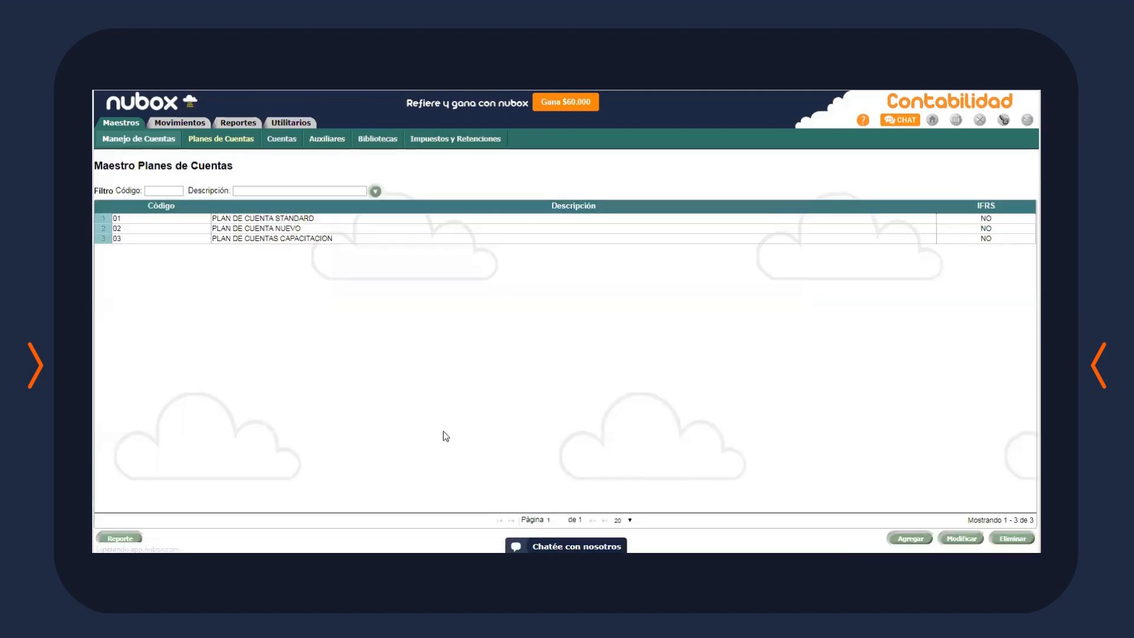
Start another chart of accounts from the predefined STANDARD 2 PLAN STANDARD 2 template
click(350, 239)
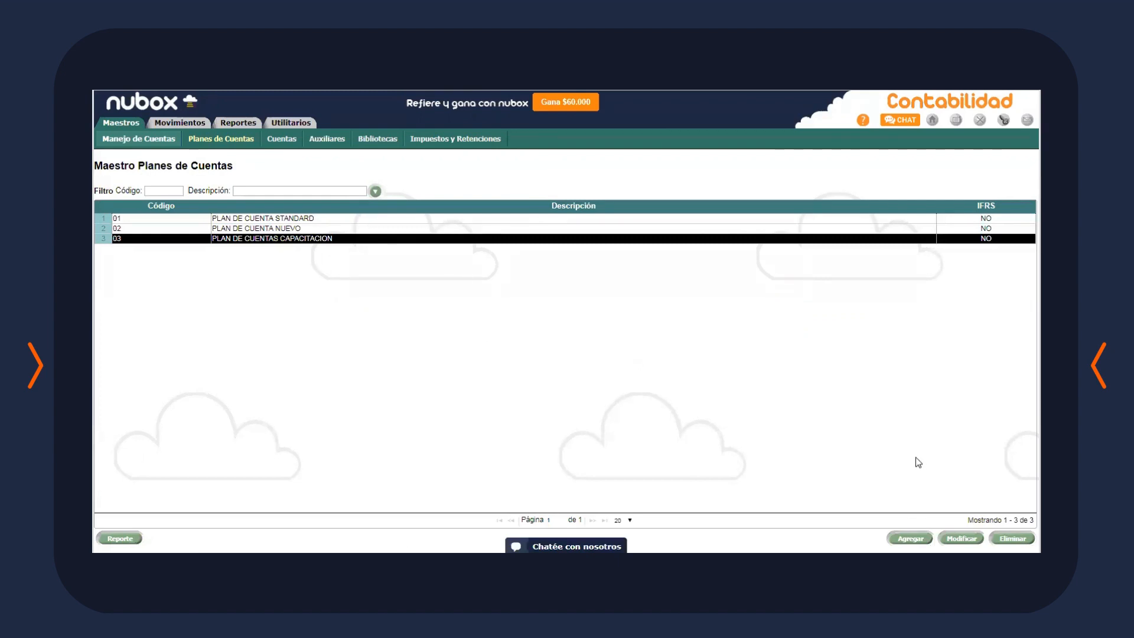
click(910, 539)
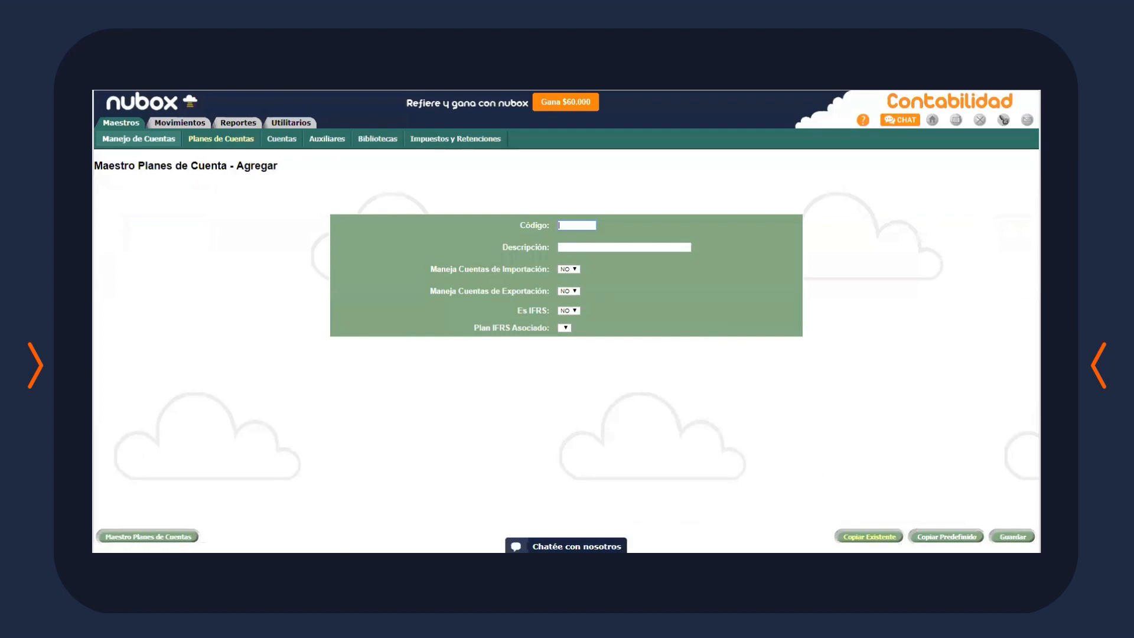
click(946, 536)
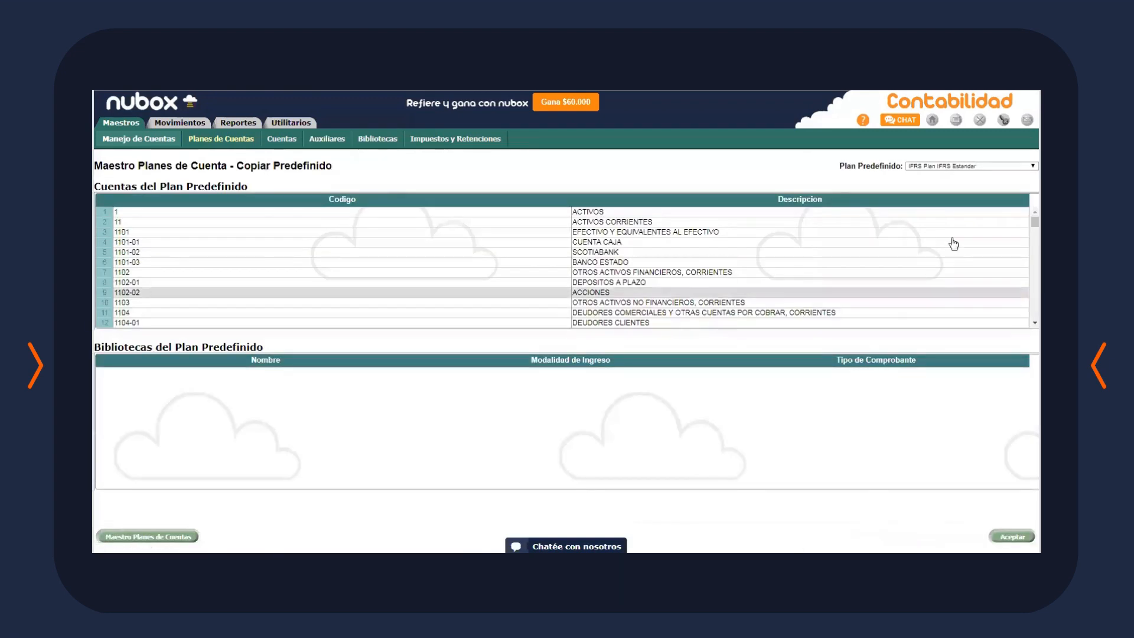
click(966, 166)
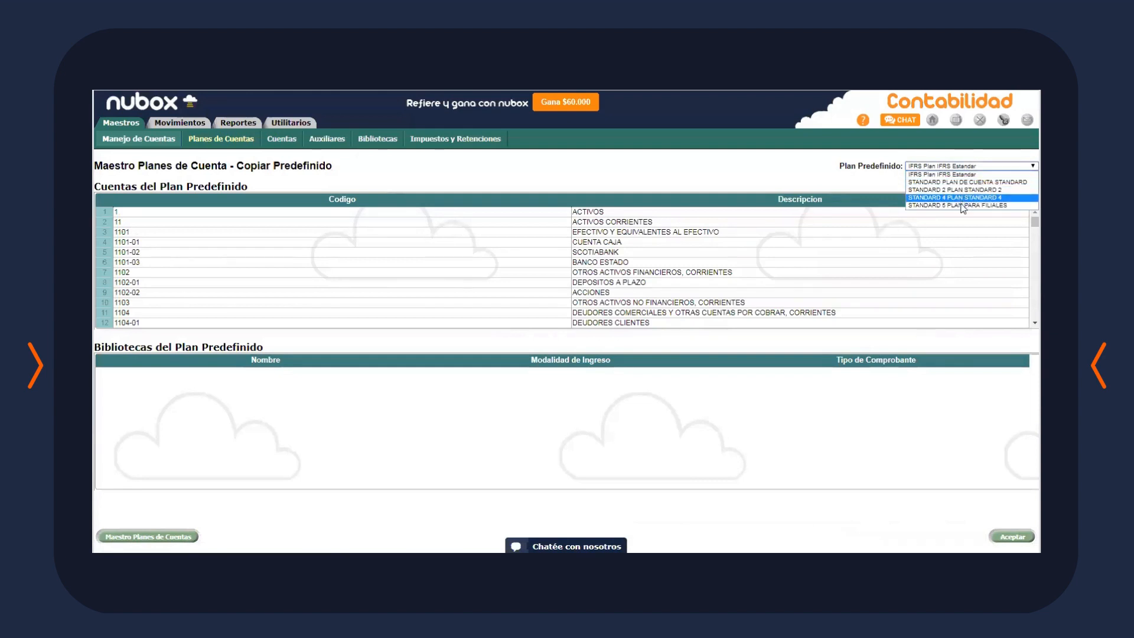
click(998, 190)
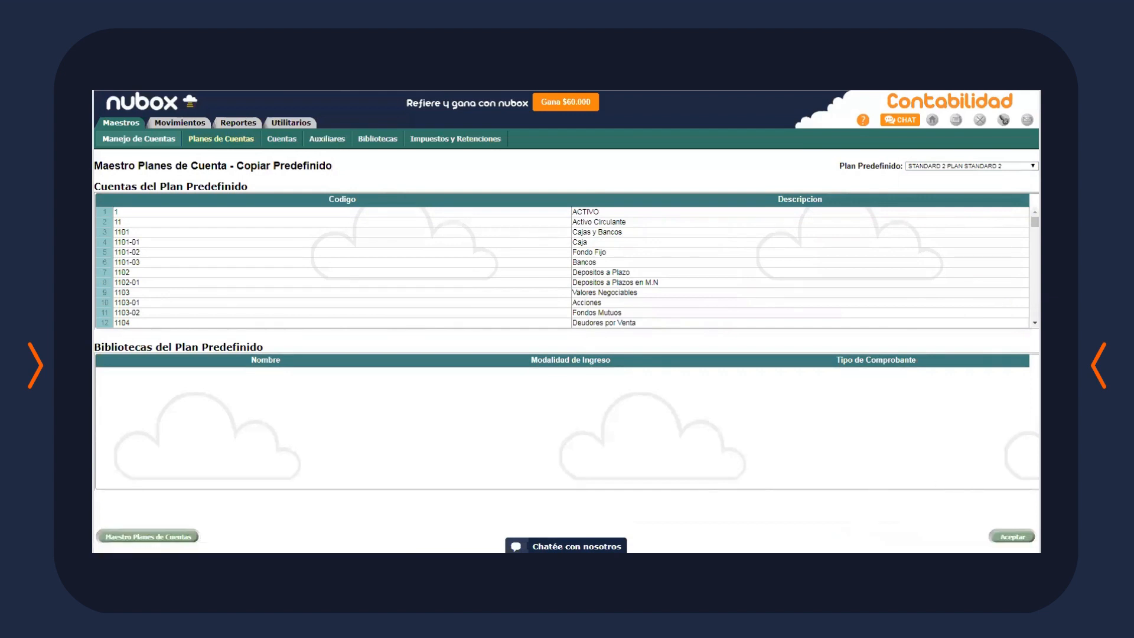
click(1012, 536)
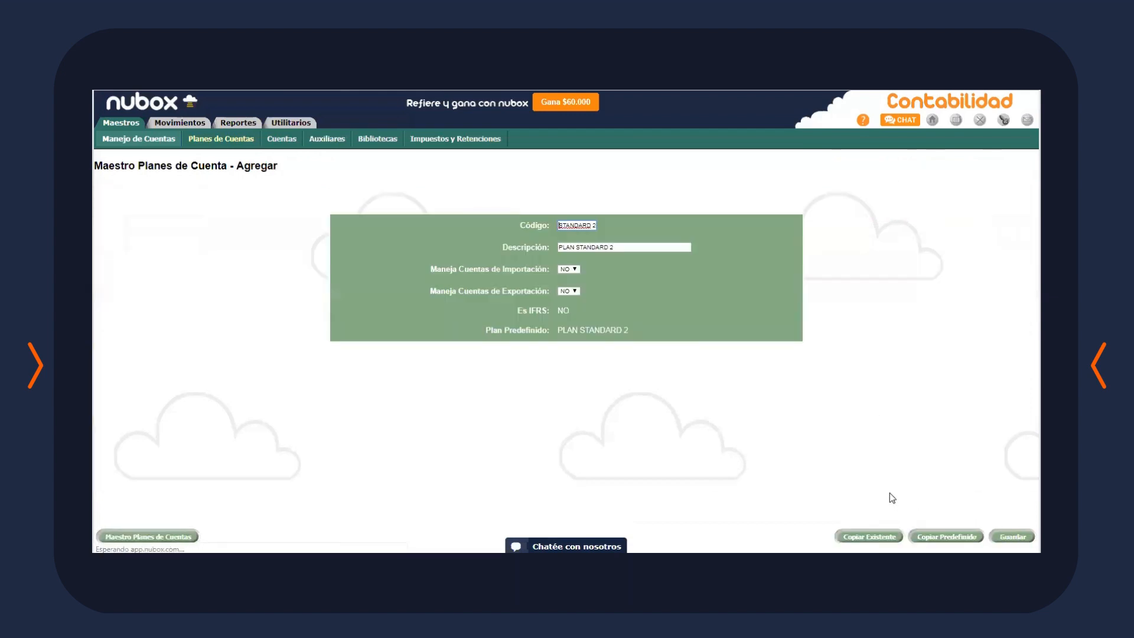
Set code 04 and description PLAN DE CUENTAS CAPACITACION 2 for the new plan
drag(562, 225, 724, 228)
key(BackSpace)
text(0)
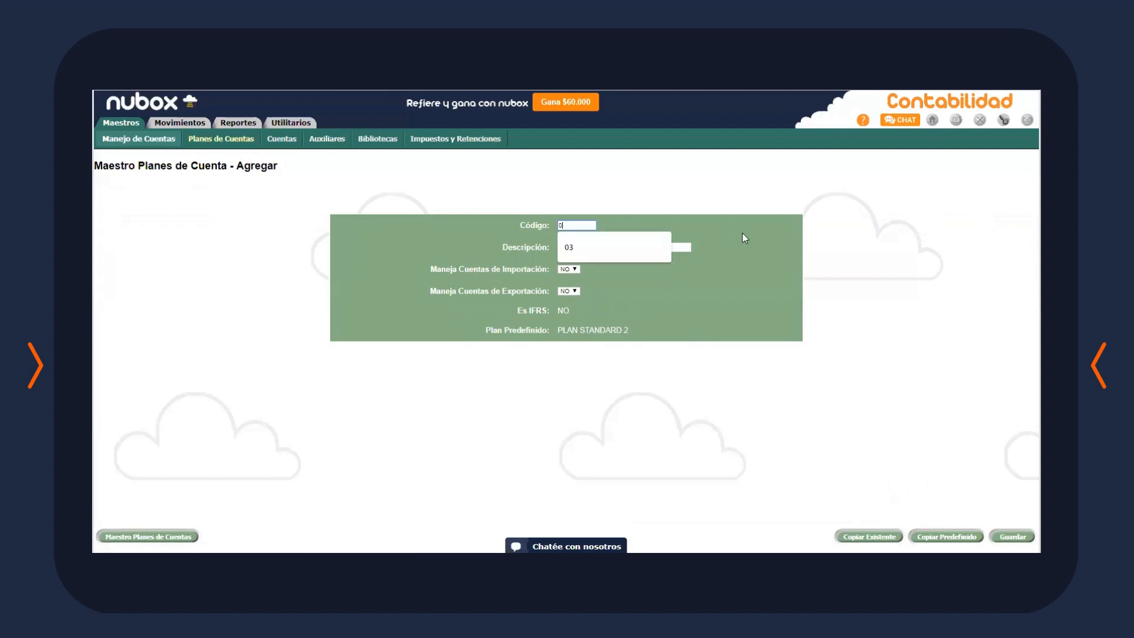
text(4)
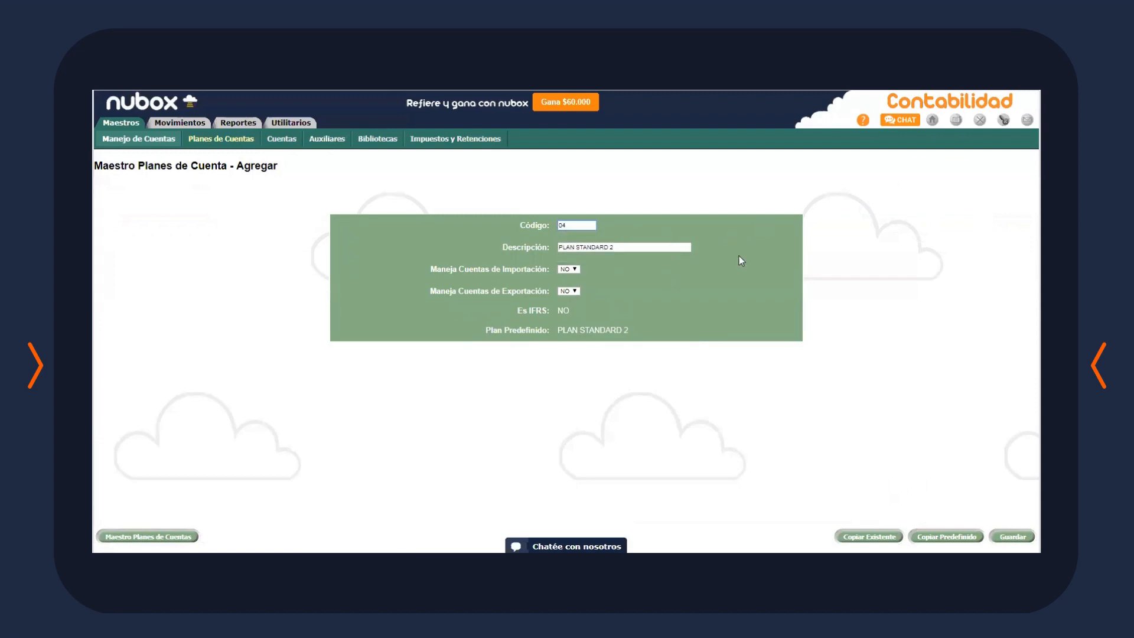
drag(634, 248, 561, 246)
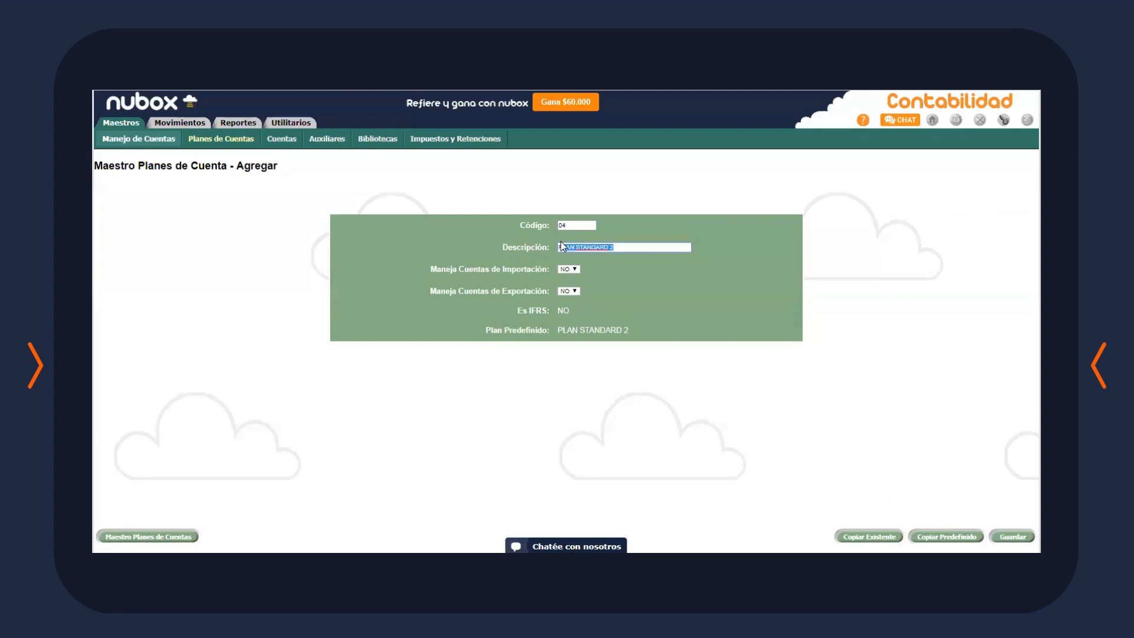
text(DE CUEN)
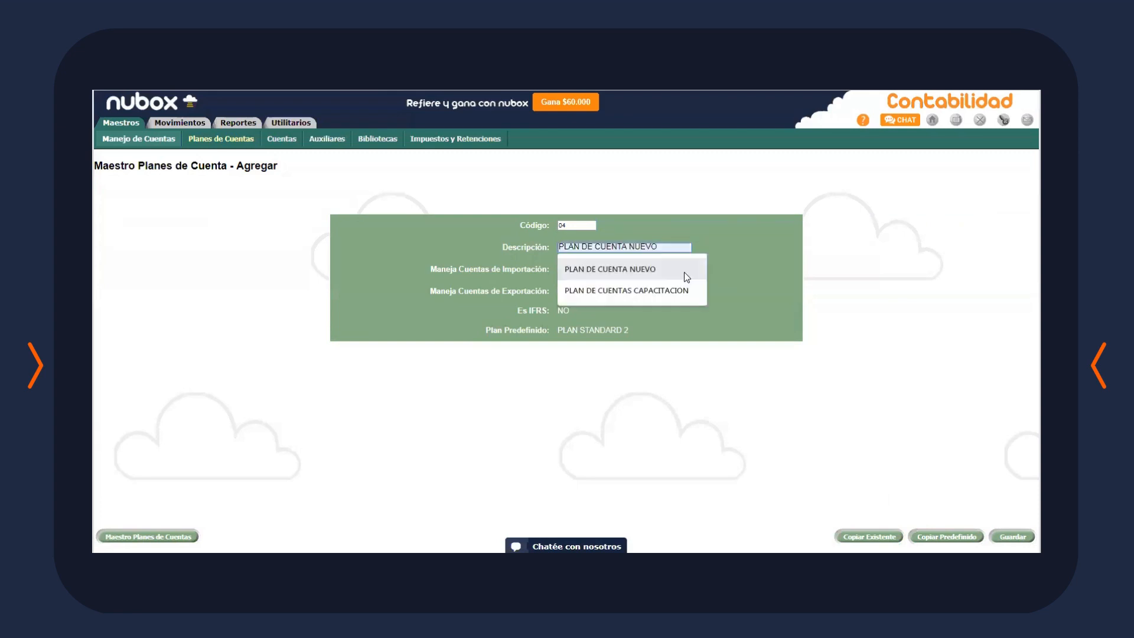
text(TAS)
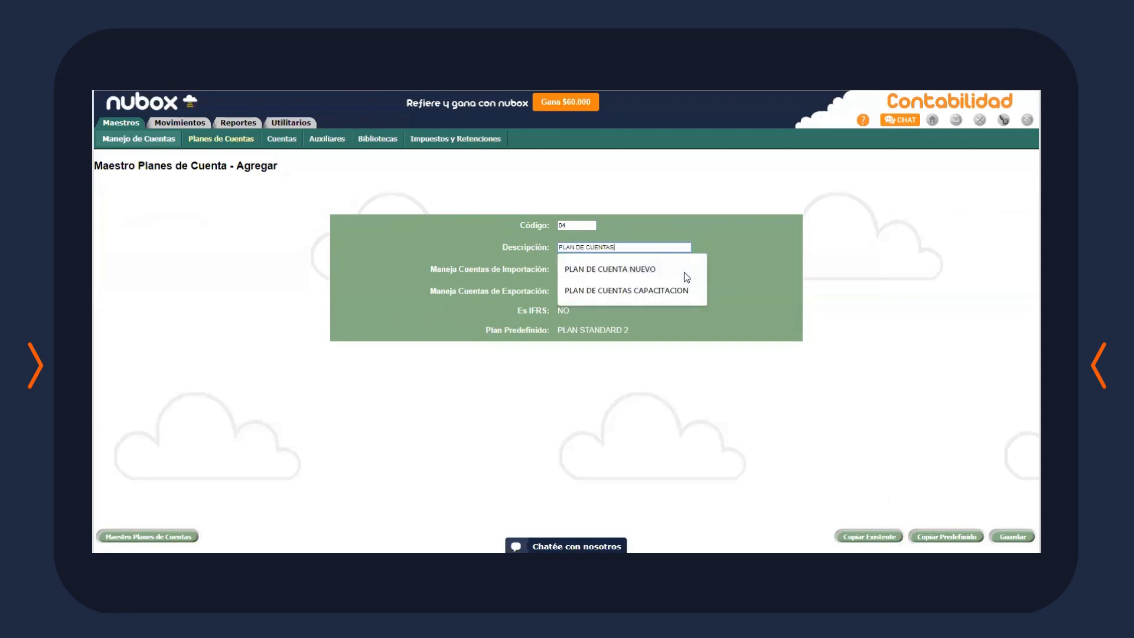
text( CAPACITACION 2)
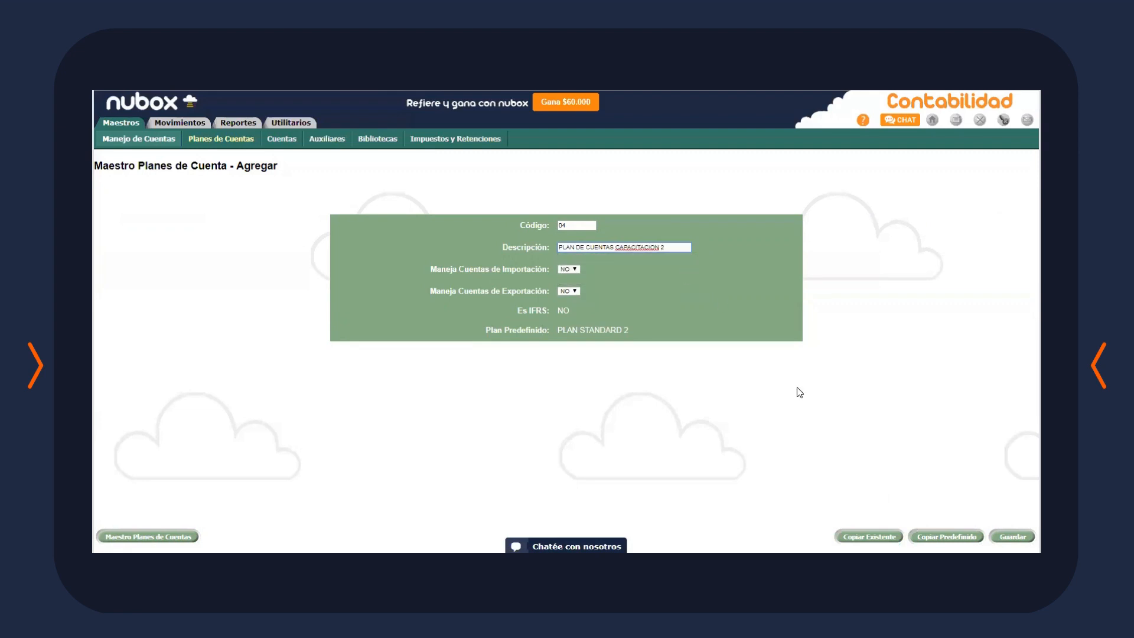
click(882, 491)
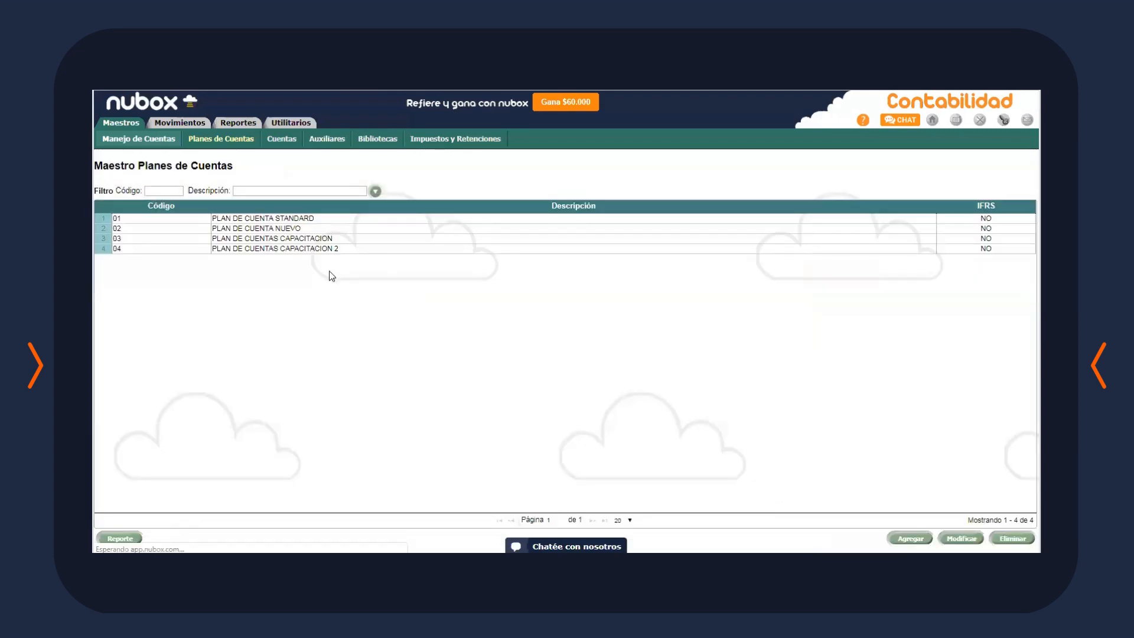
Check plans 03 and 04 in the list, then go to Maestros company information
click(345, 239)
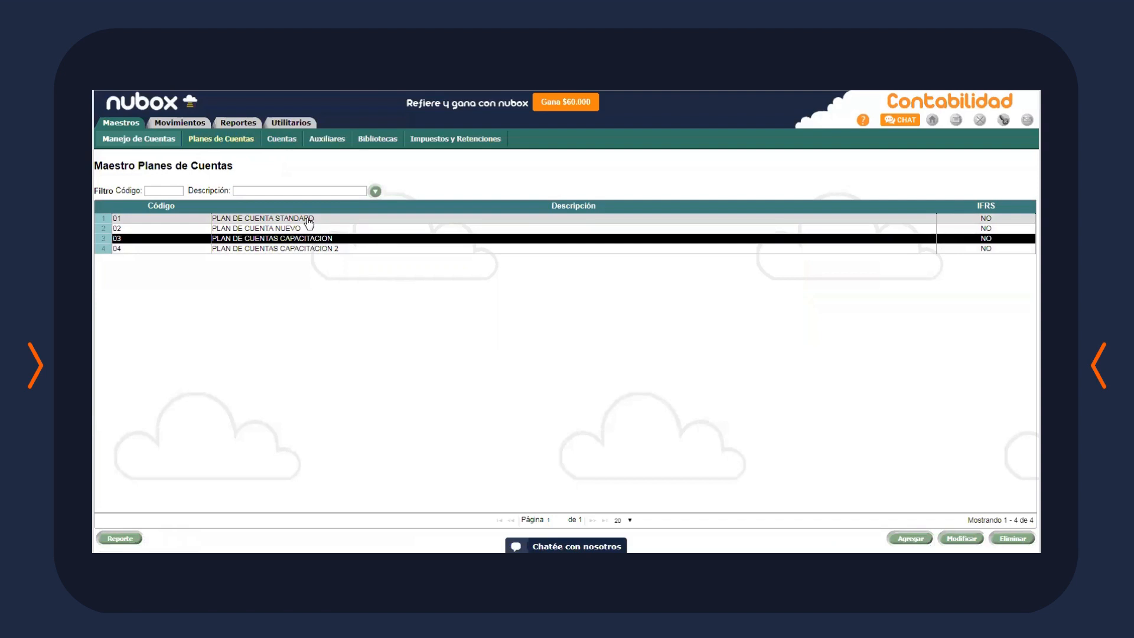
click(305, 251)
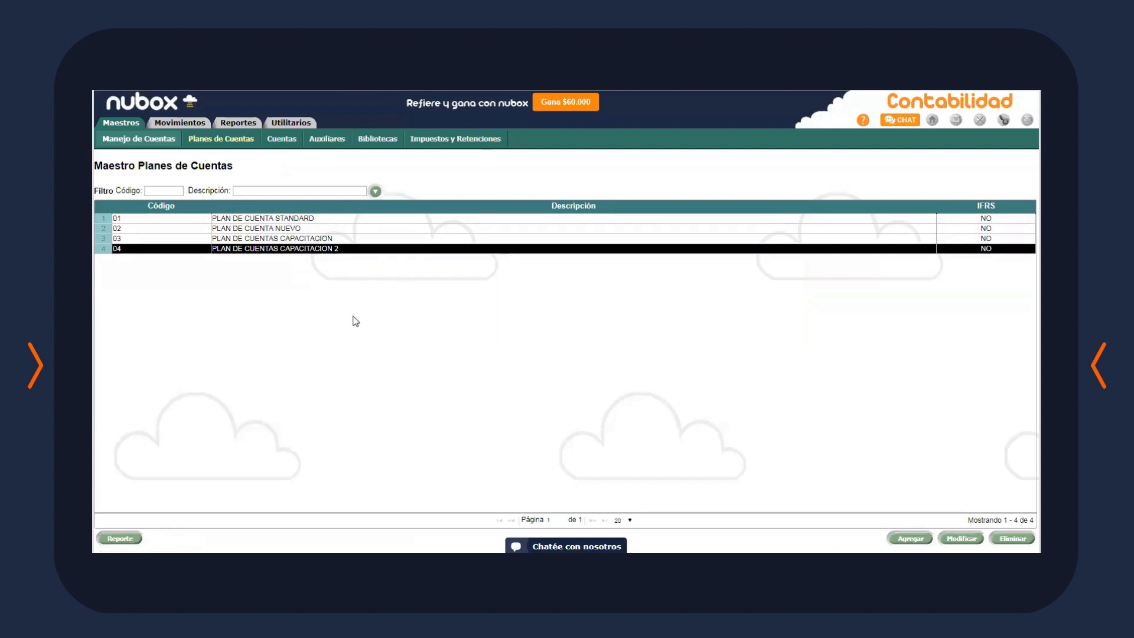
click(116, 124)
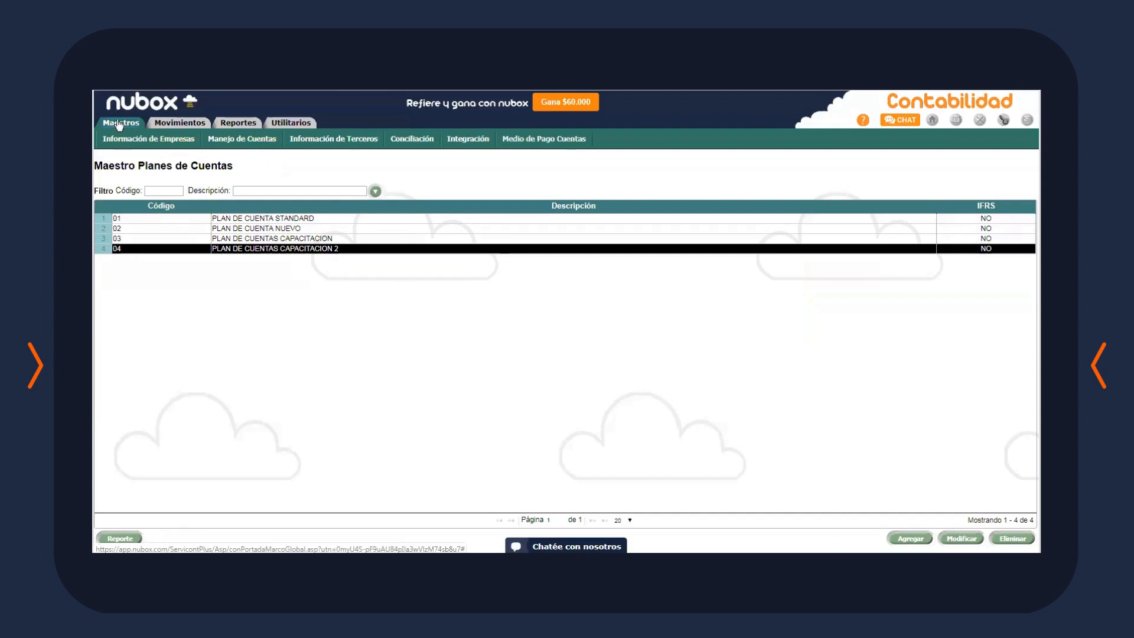
click(121, 141)
Add company code 02 with its tax ID and the name CAPACITACION
click(220, 141)
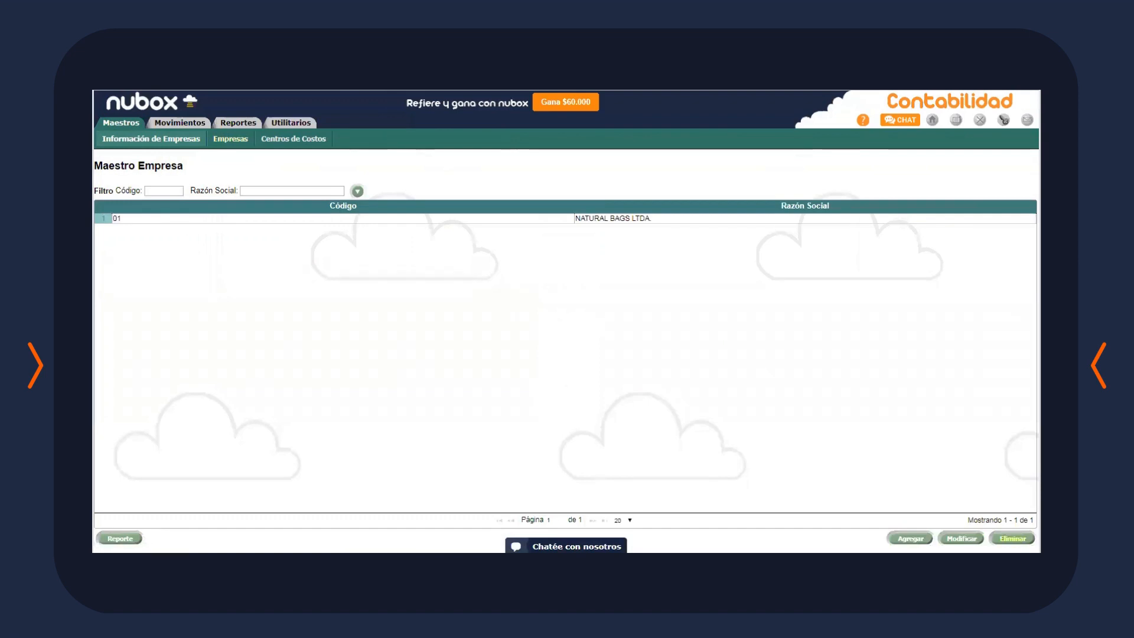
click(910, 538)
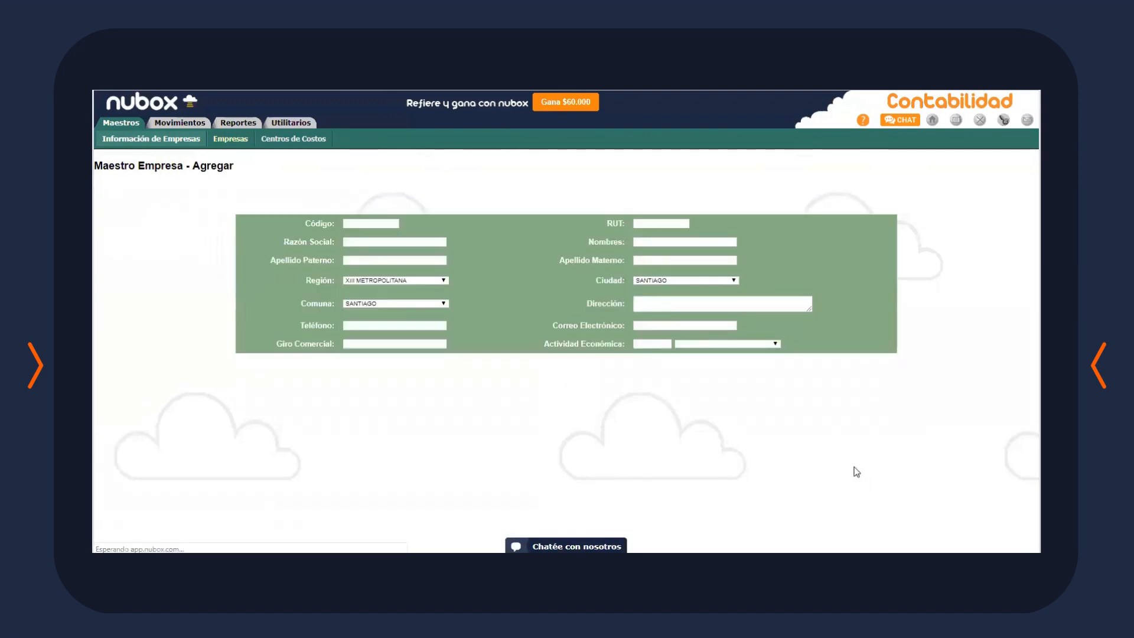
click(400, 224)
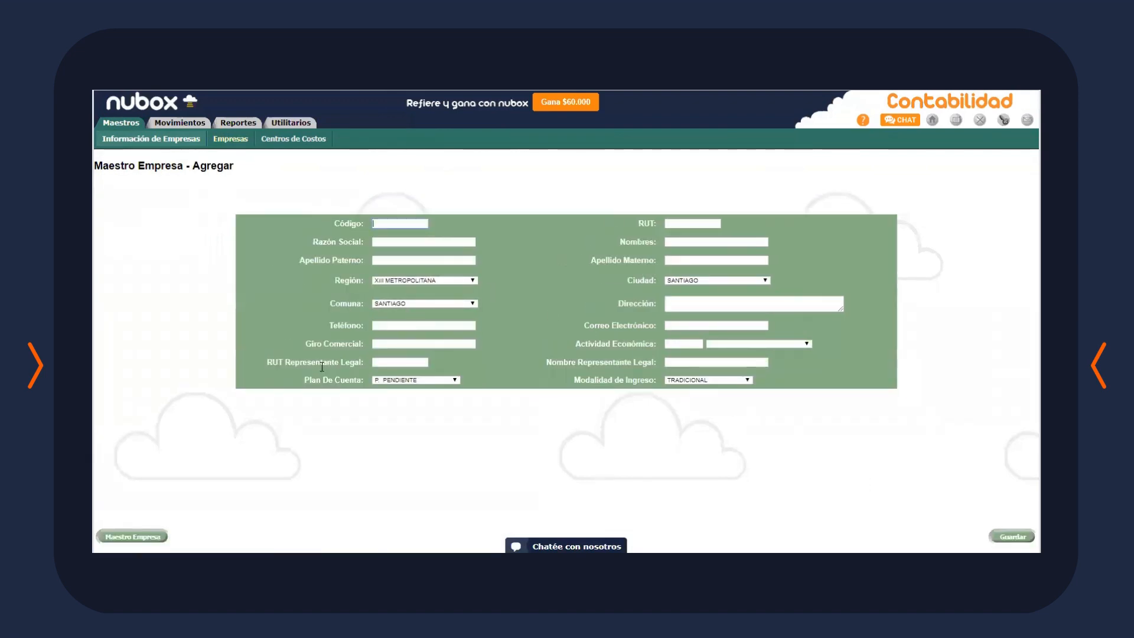
text(02)
click(689, 224)
text(11.111.111-1)
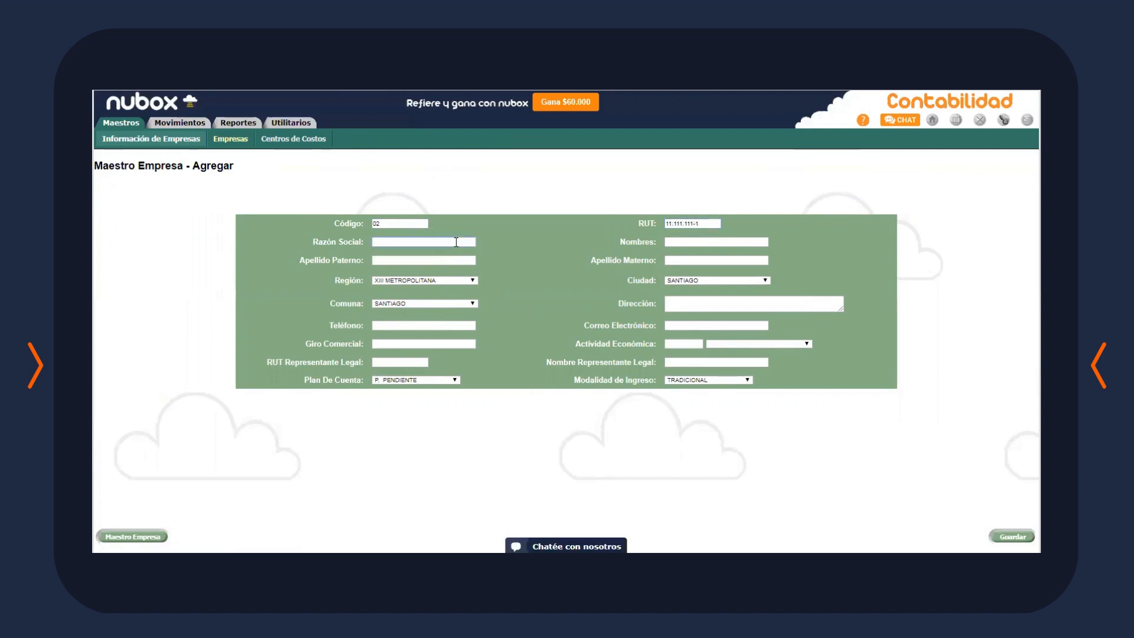
text(CAPACITACION)
click(562, 255)
Assign plan 03 PLAN DE CUENTAS CAPACITACION and TRADICIONAL mode, then save the company
click(449, 379)
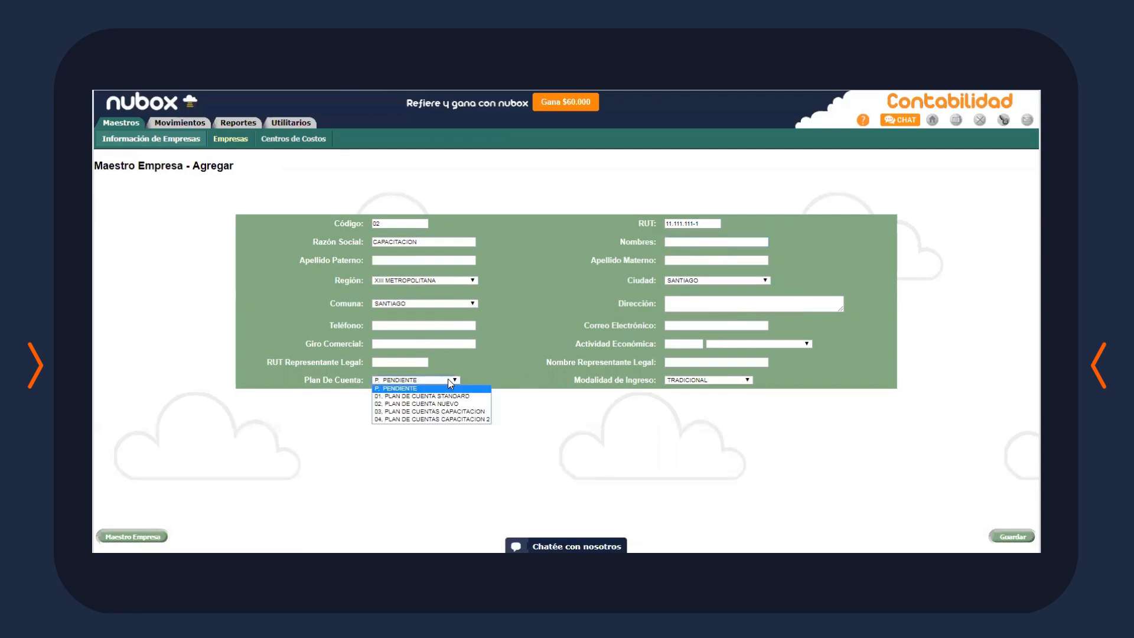
click(459, 413)
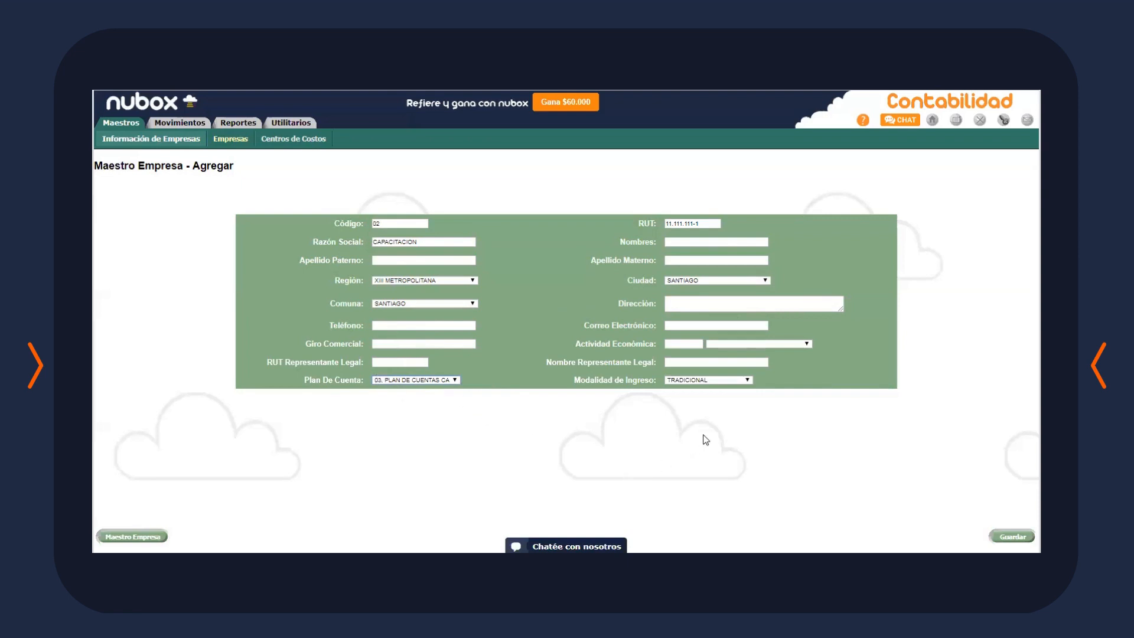
click(732, 381)
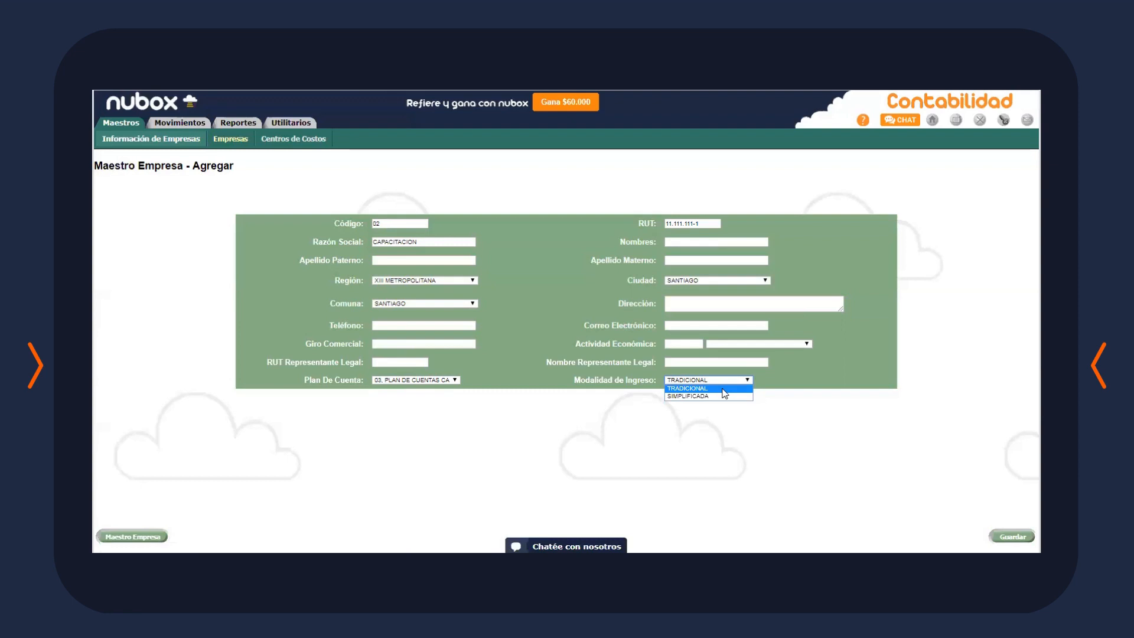
click(722, 388)
click(1012, 536)
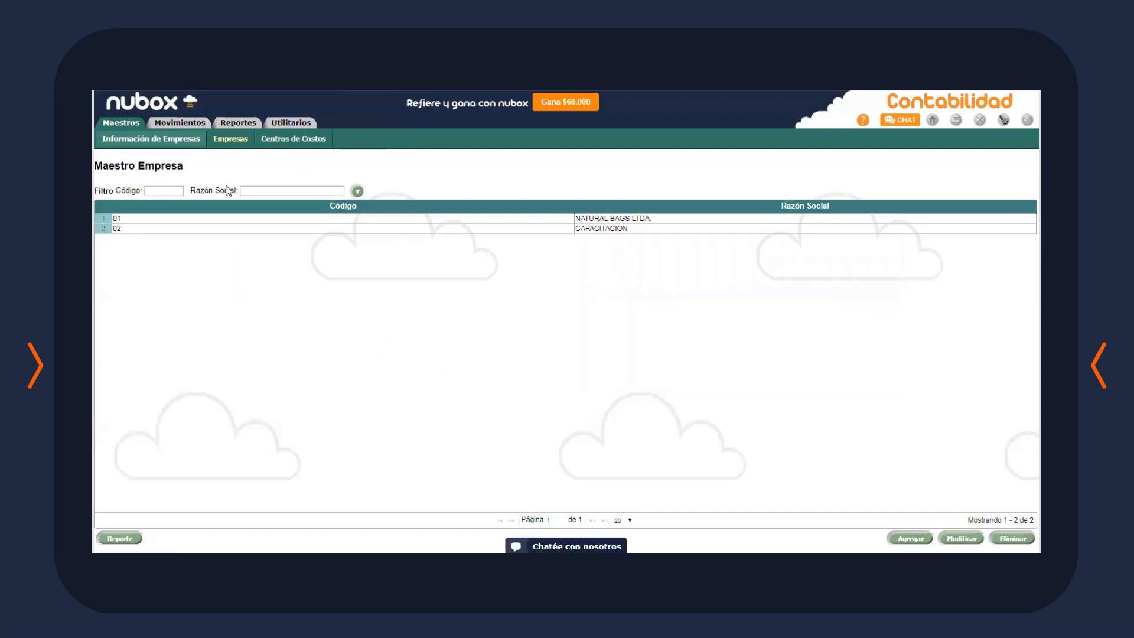
Create cost centre 01 ADMINISTRACION in the Centros de Costos list
click(279, 139)
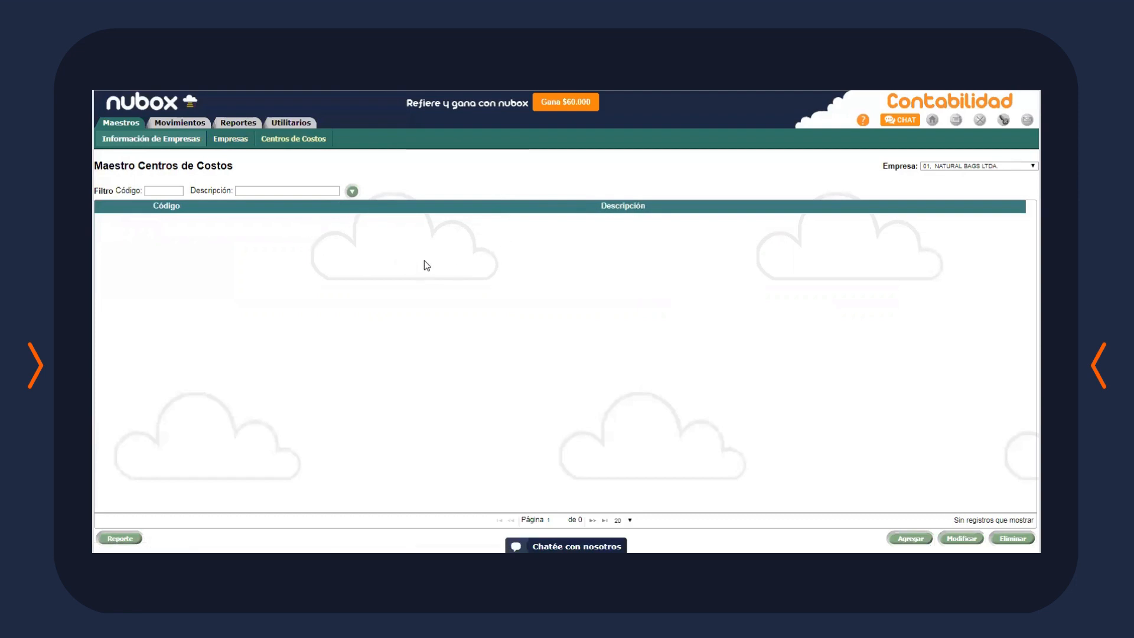
click(910, 538)
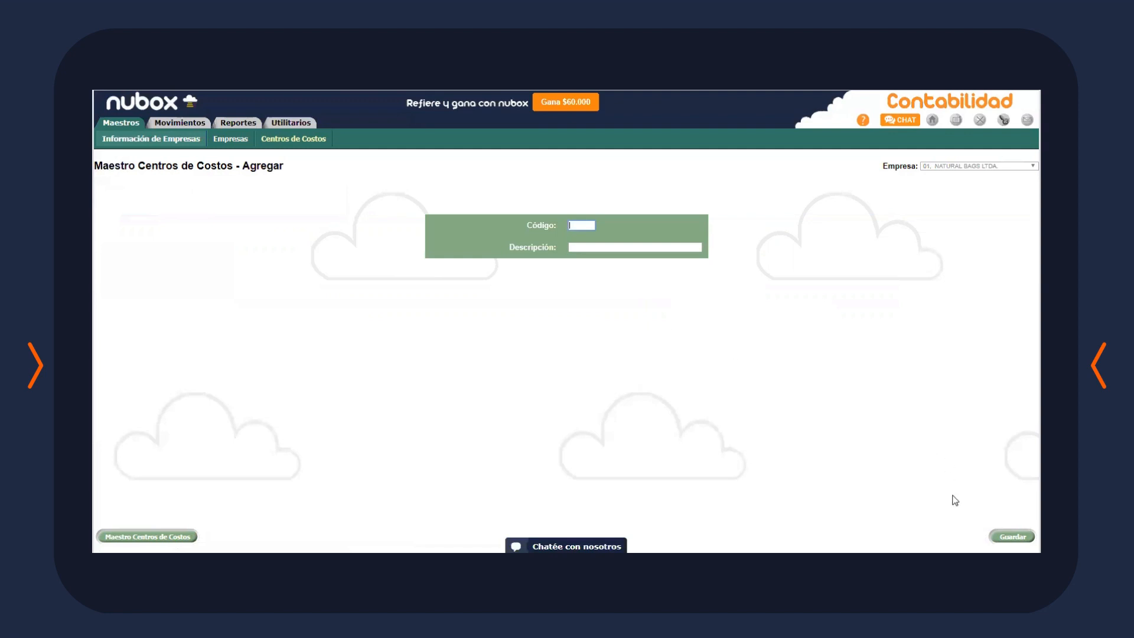
text(0)
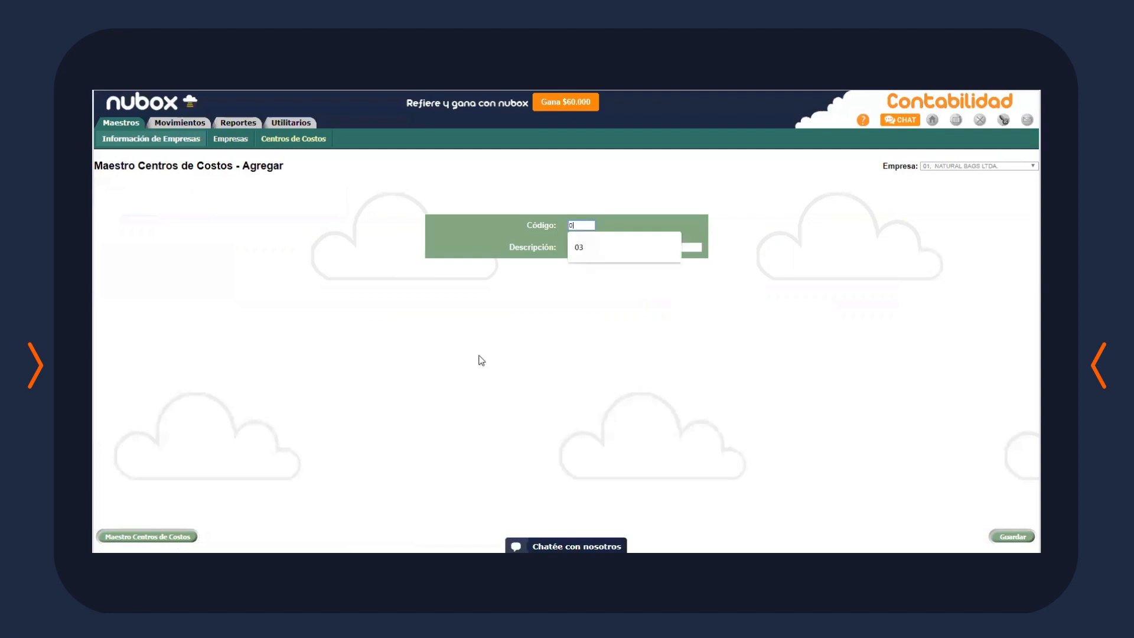
text(1)
key(Tab)
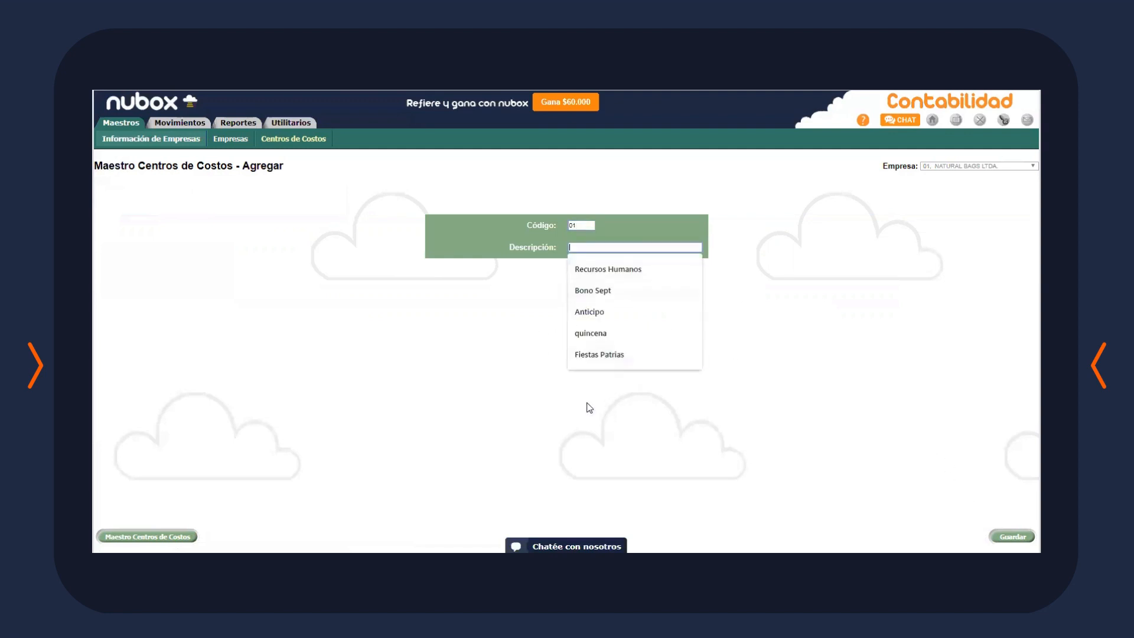
text(A)
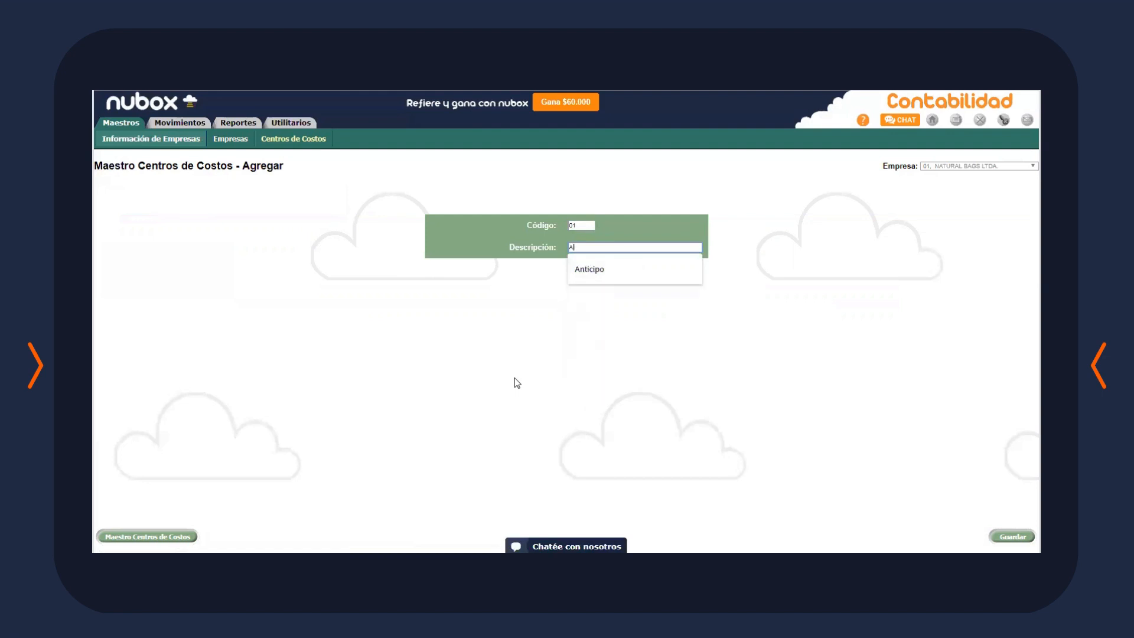
text(DMINI)
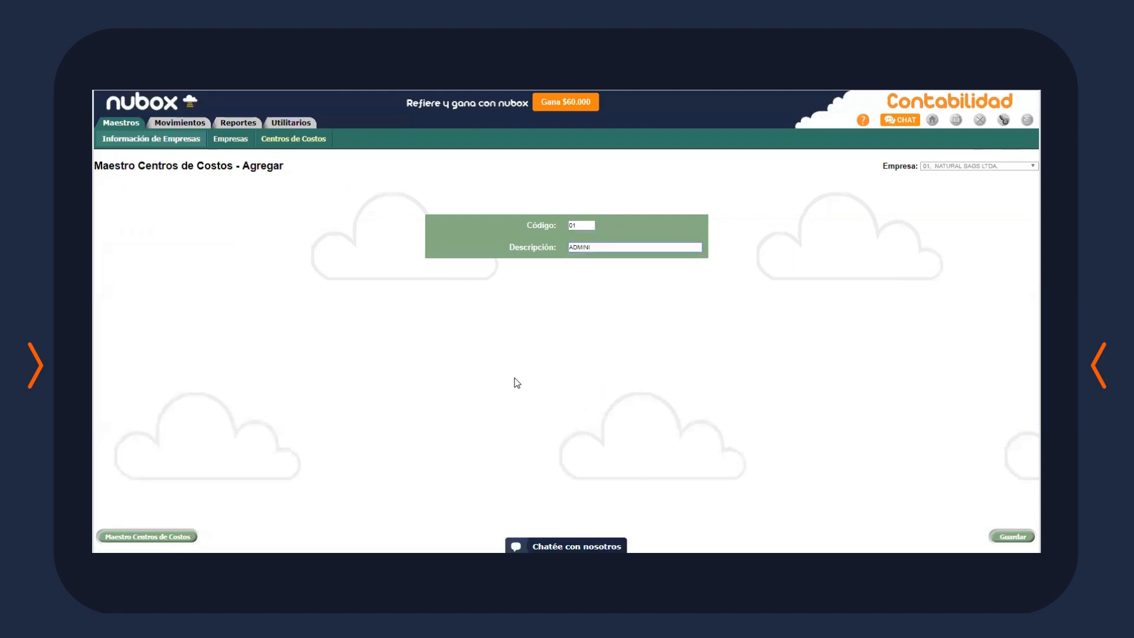
text(STRACION)
key(Return)
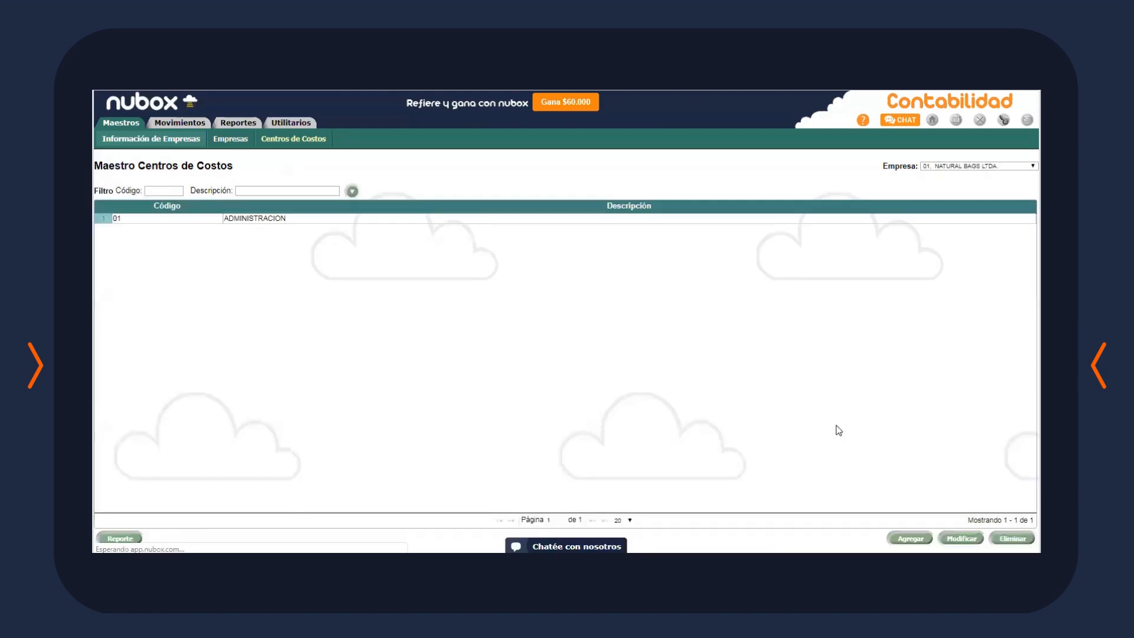
Add and save cost centre 02 FINANZAS
click(910, 538)
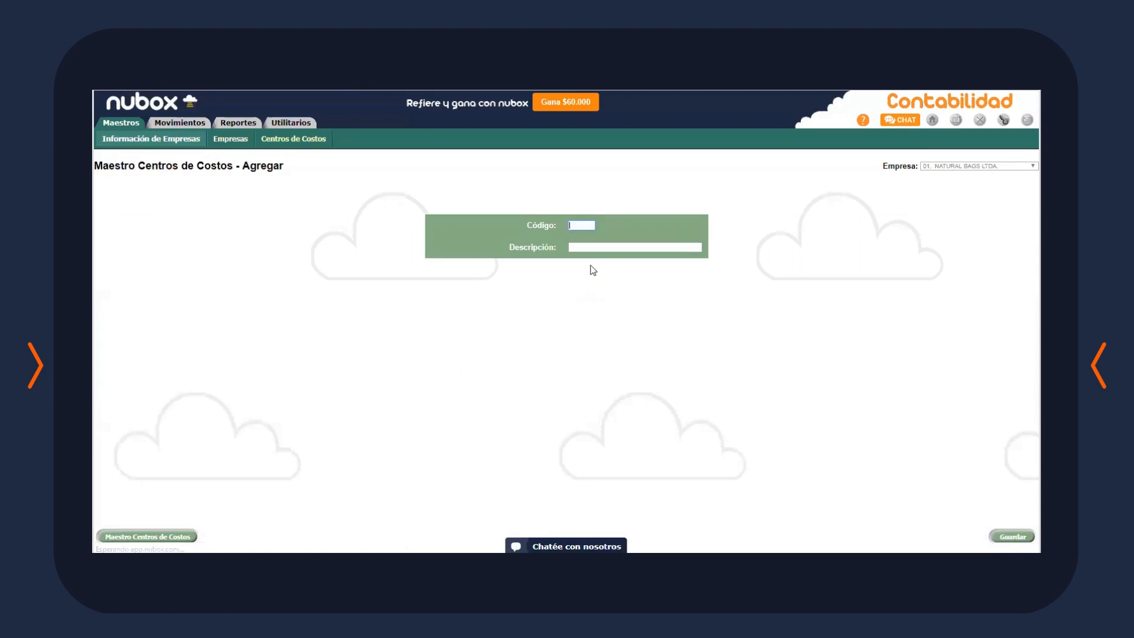
text(02)
click(610, 248)
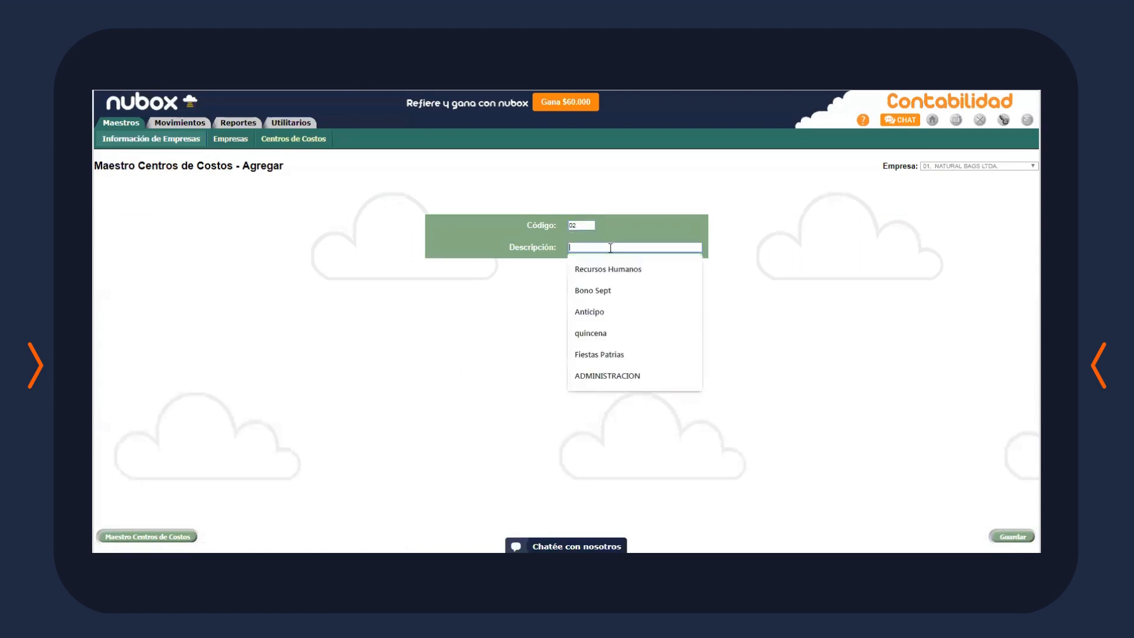
text(FINAN)
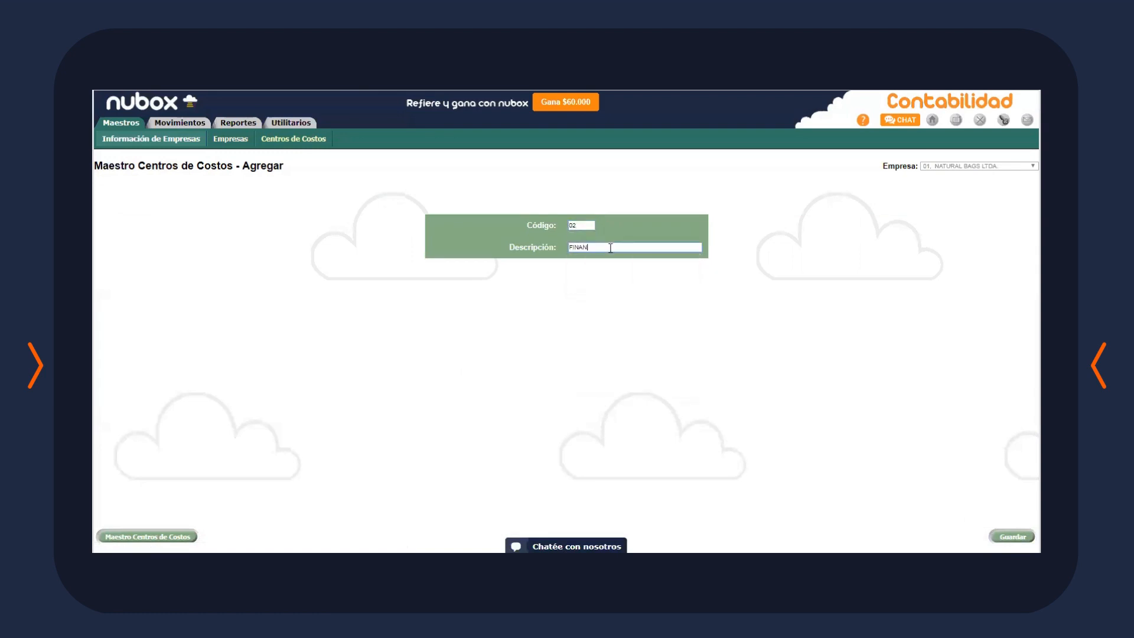
text(ZAS)
click(1012, 536)
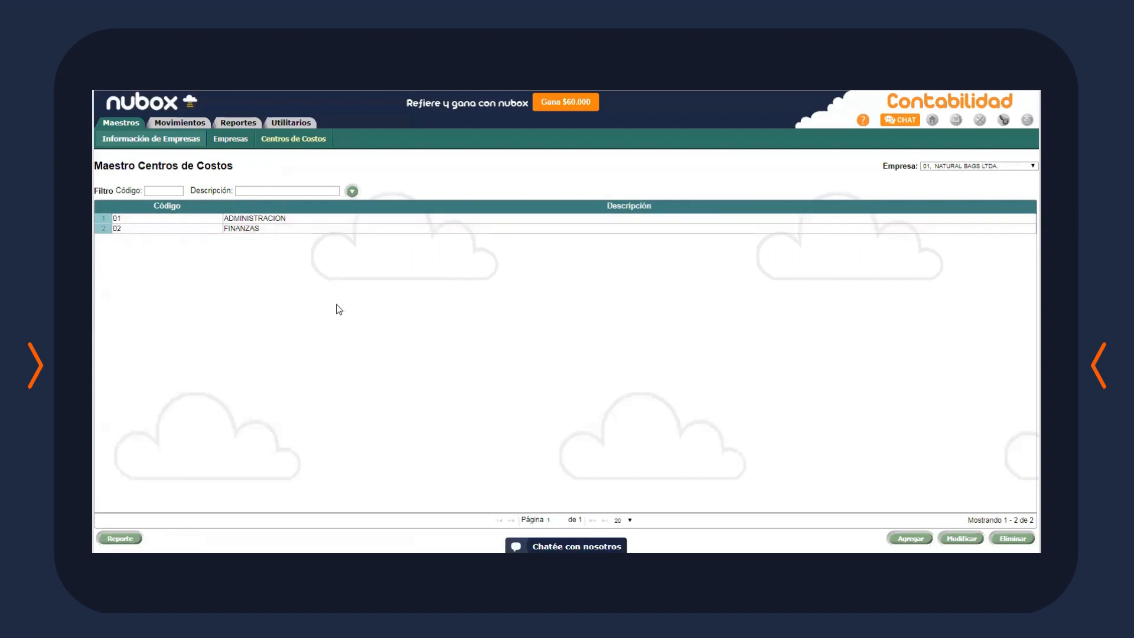
mouse_move(120, 125)
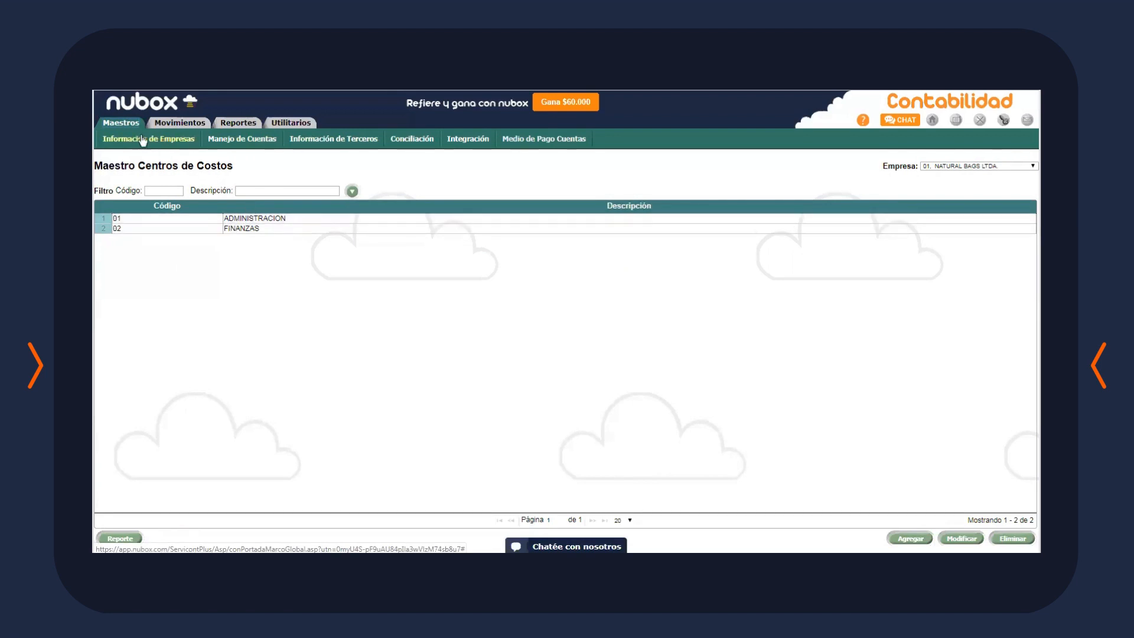
click(211, 148)
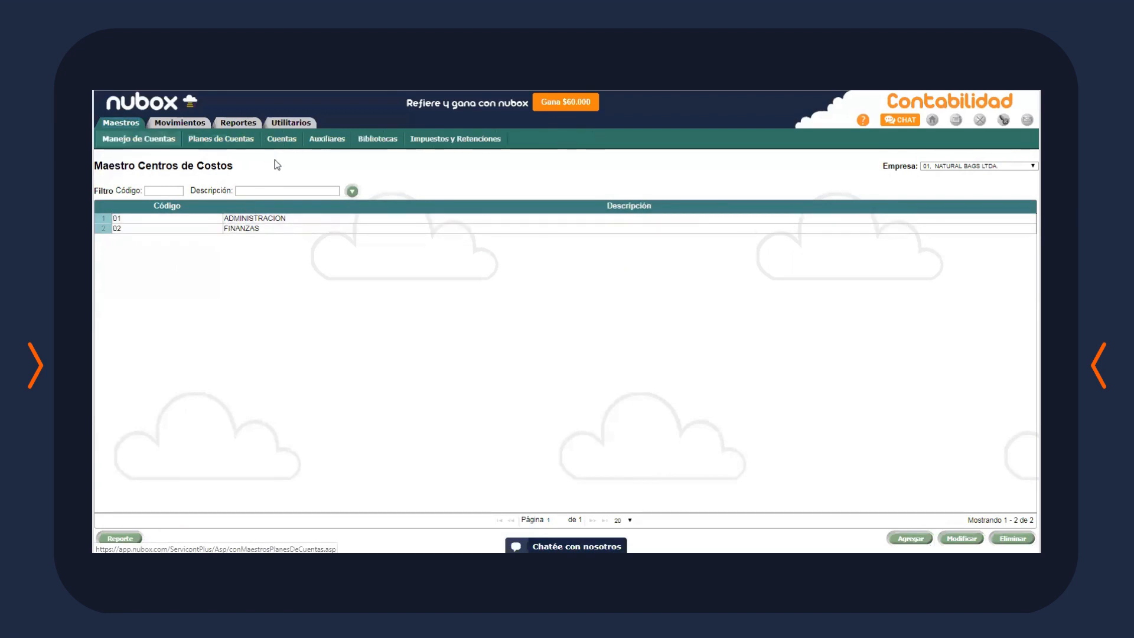
click(282, 144)
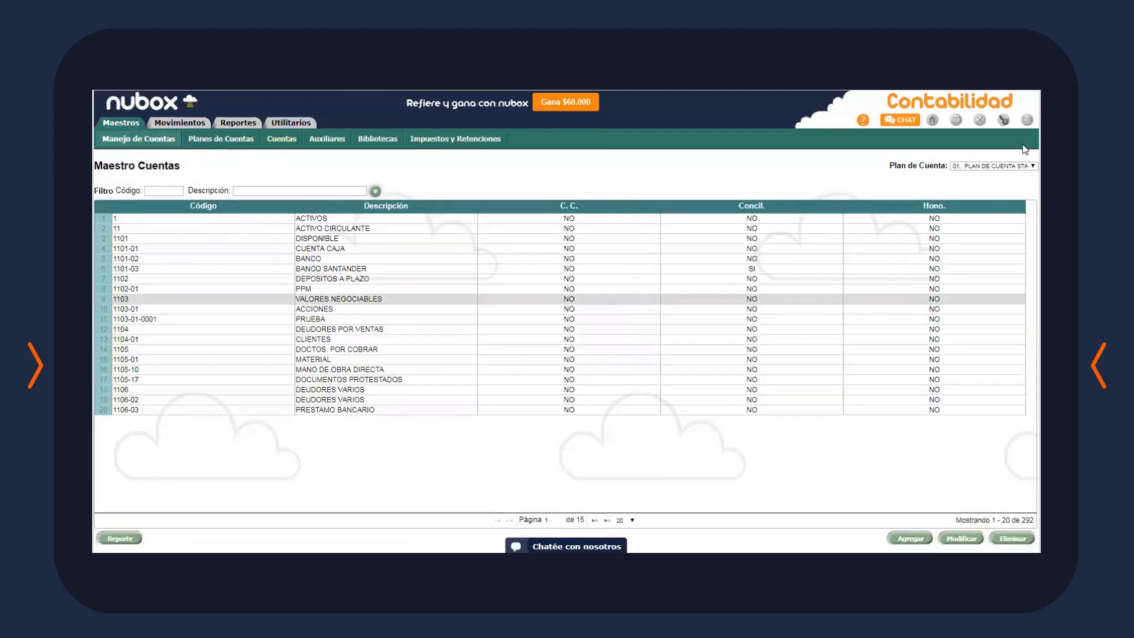
click(1024, 166)
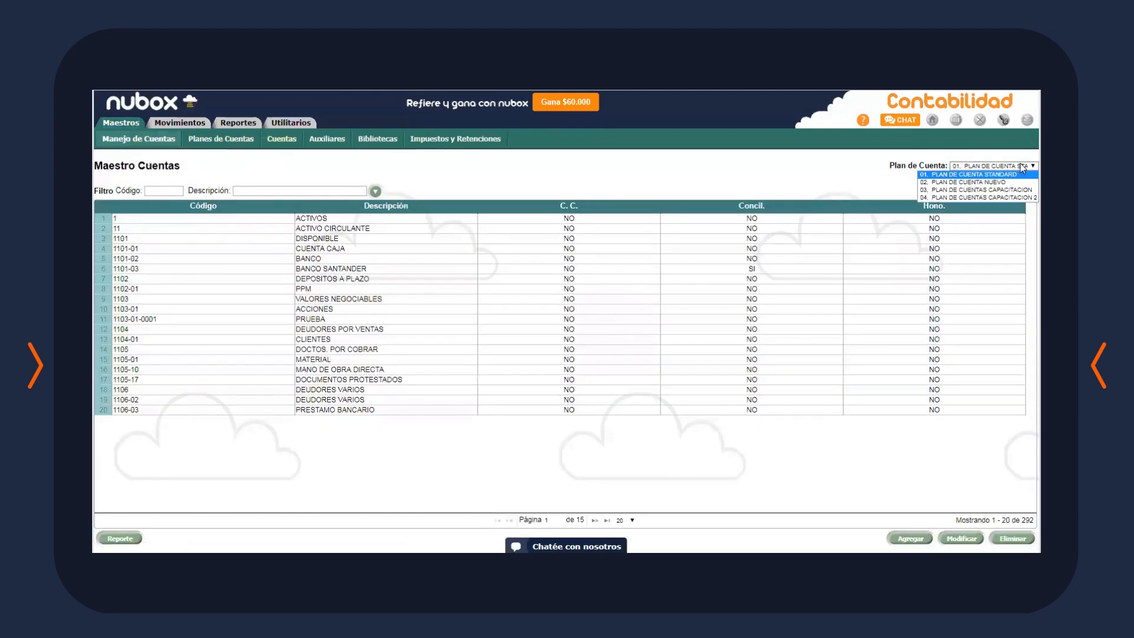
click(1007, 191)
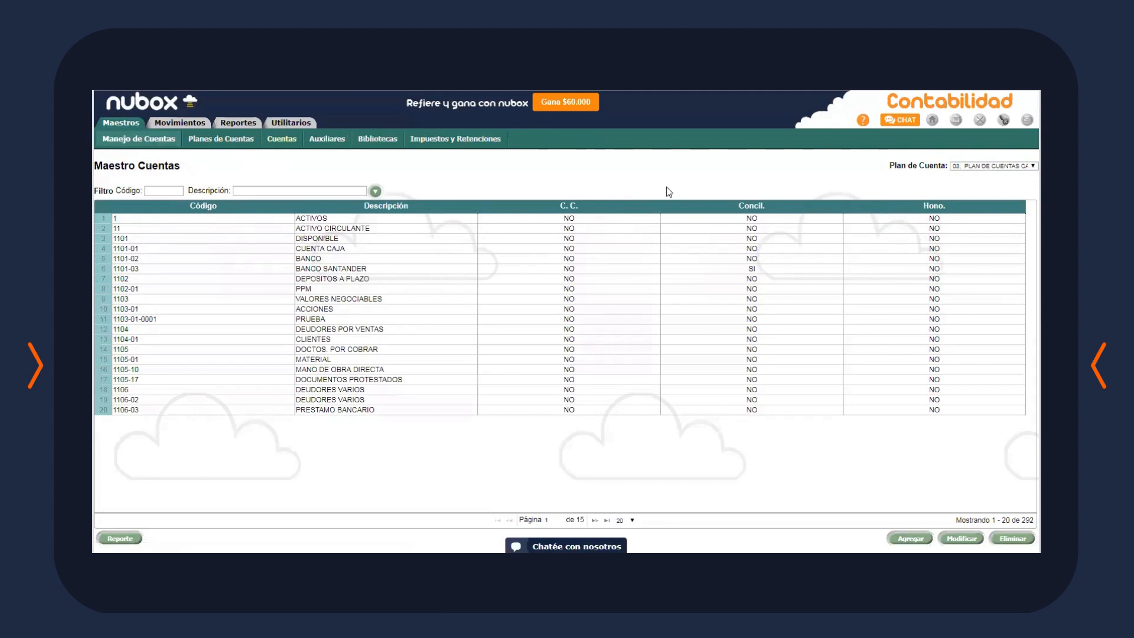
click(700, 268)
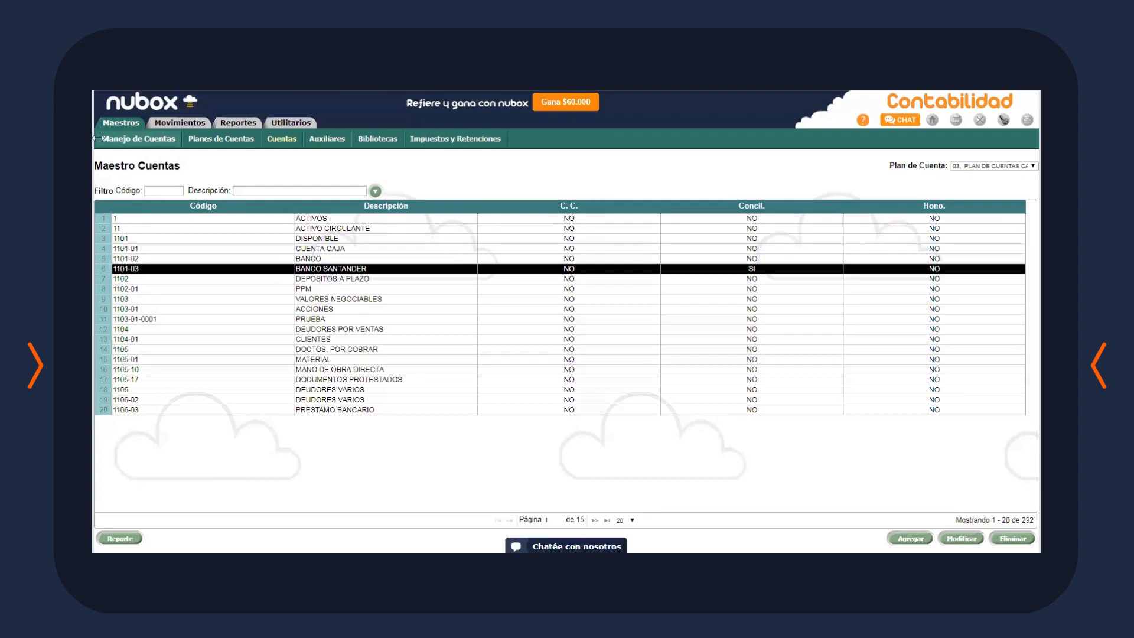
click(242, 260)
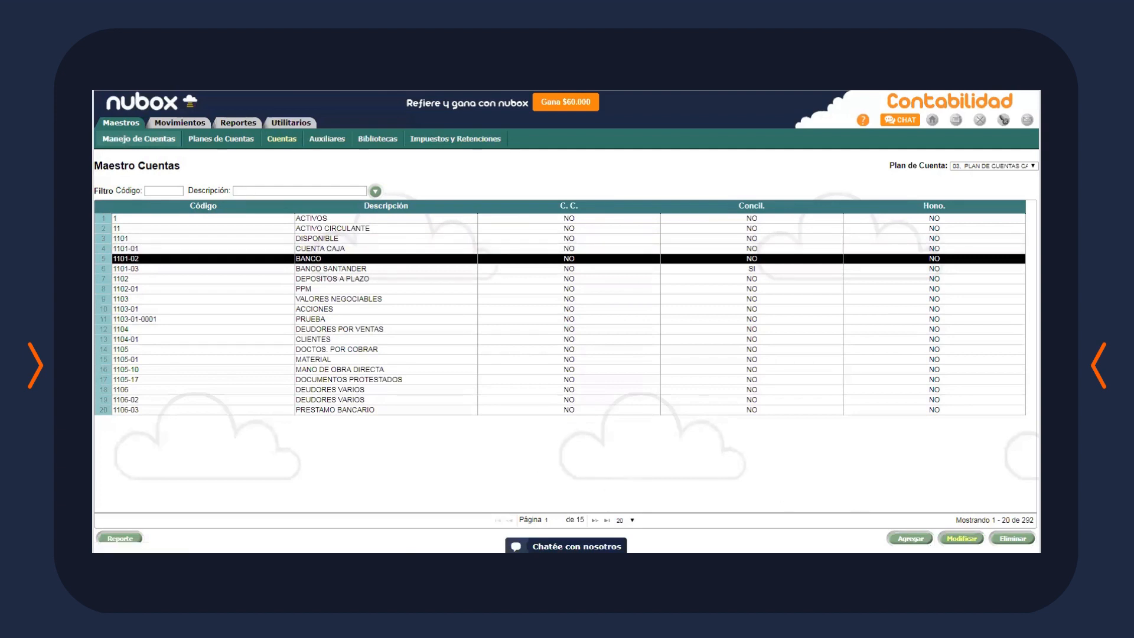
click(961, 537)
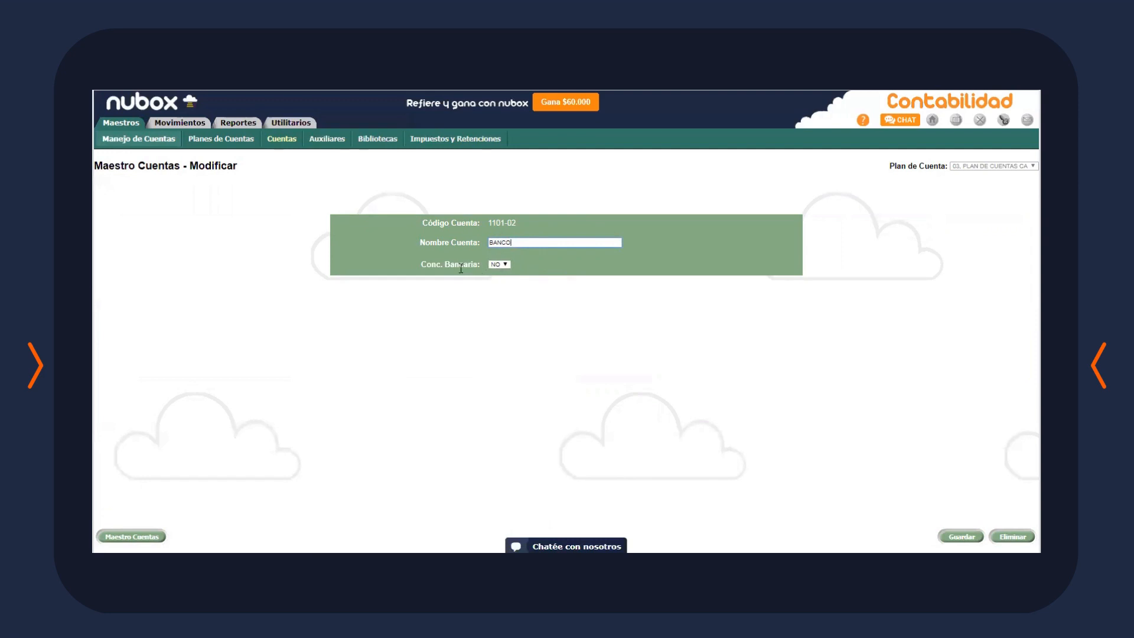
click(505, 264)
click(501, 272)
click(282, 139)
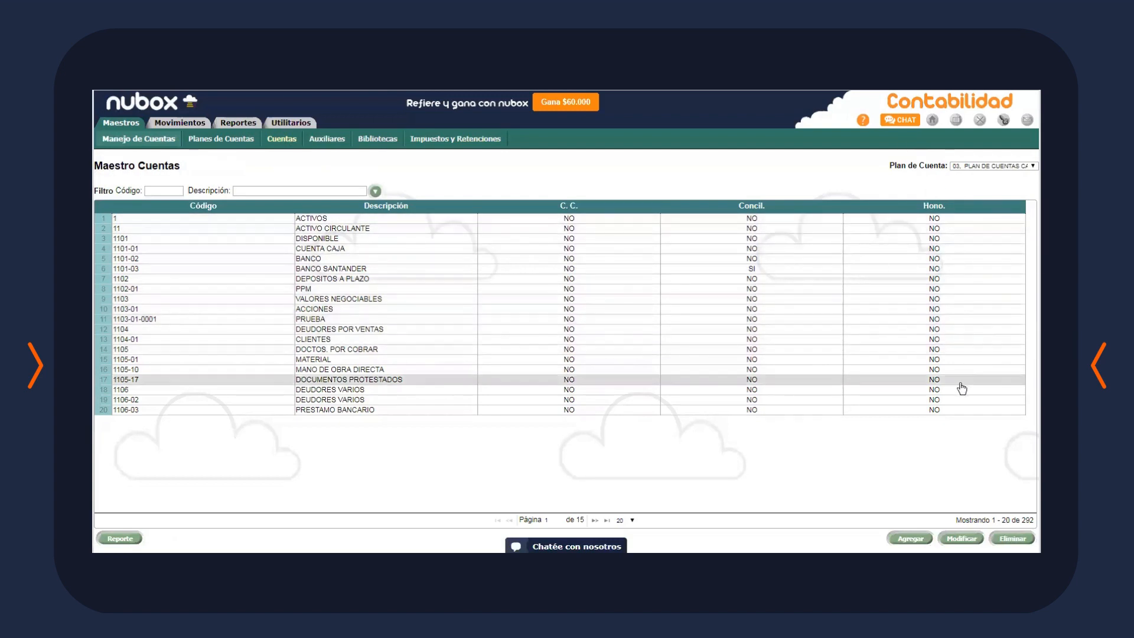
Show 100 accounts per page and jump to the last page
click(594, 520)
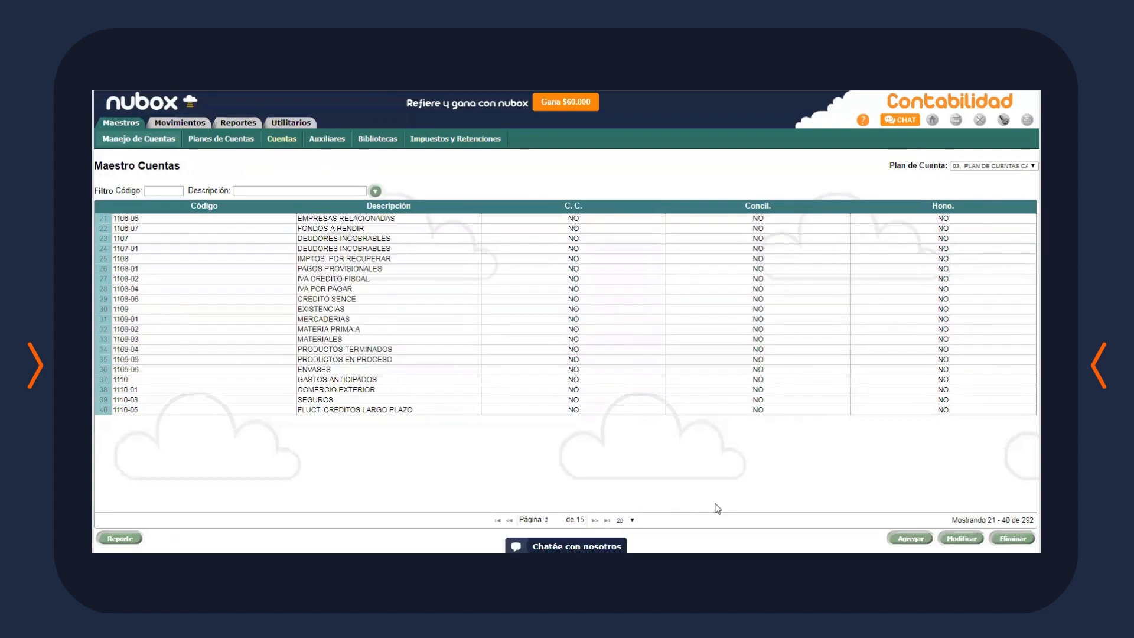
click(623, 520)
click(625, 543)
scroll(677, 389, down, 10)
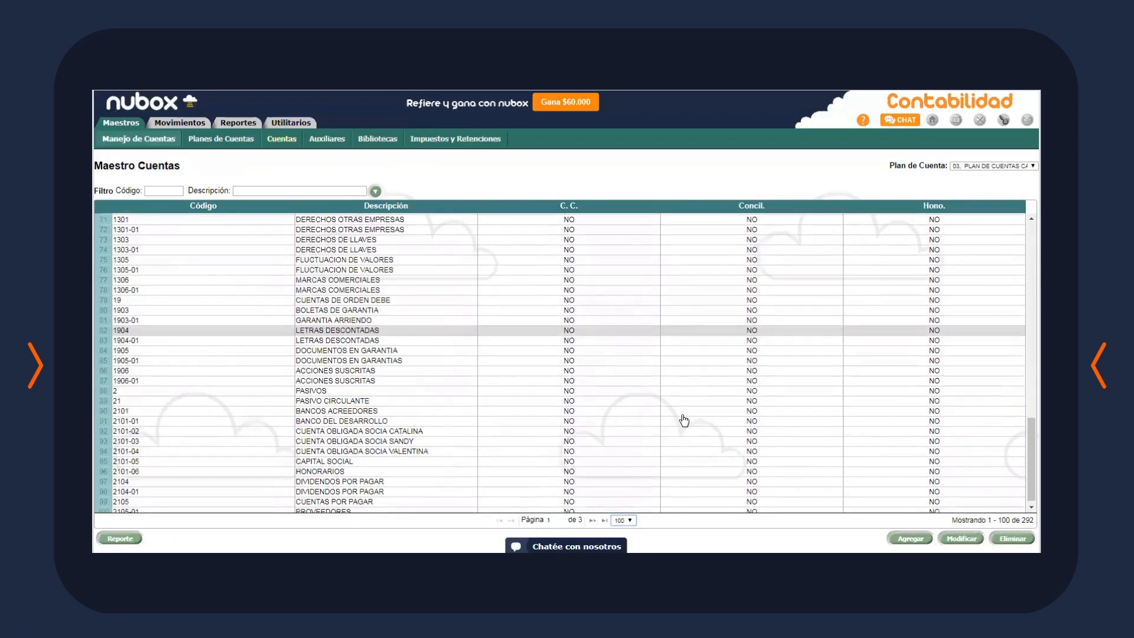
click(603, 520)
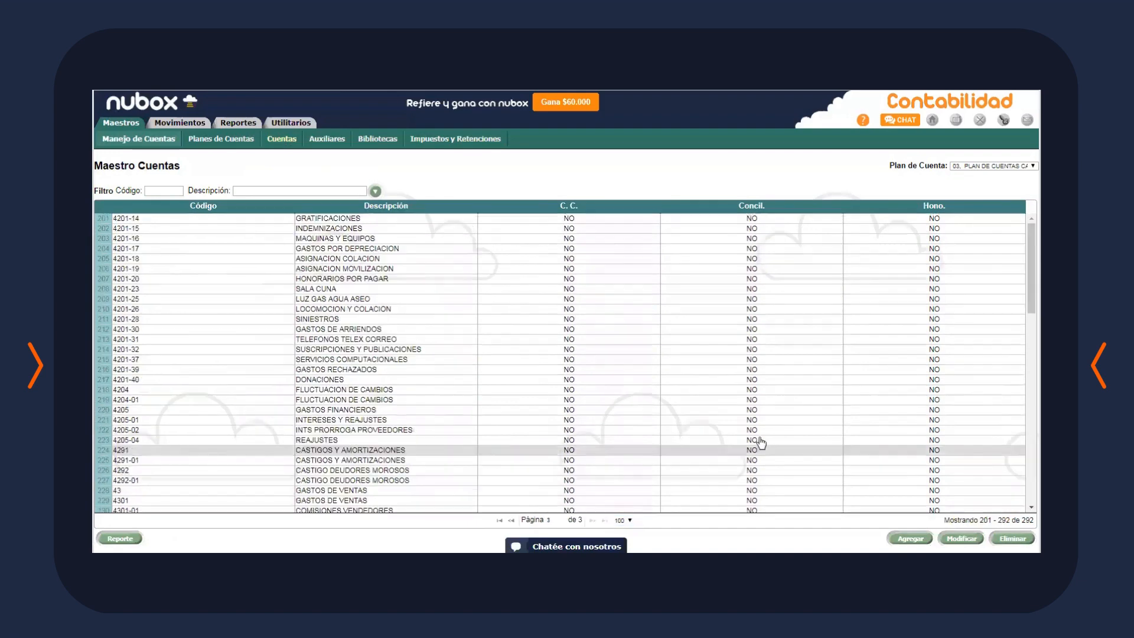
Find and select the 5101-01 VENTAS account on the last page
scroll(738, 379, down, 3)
scroll(738, 378, down, 5)
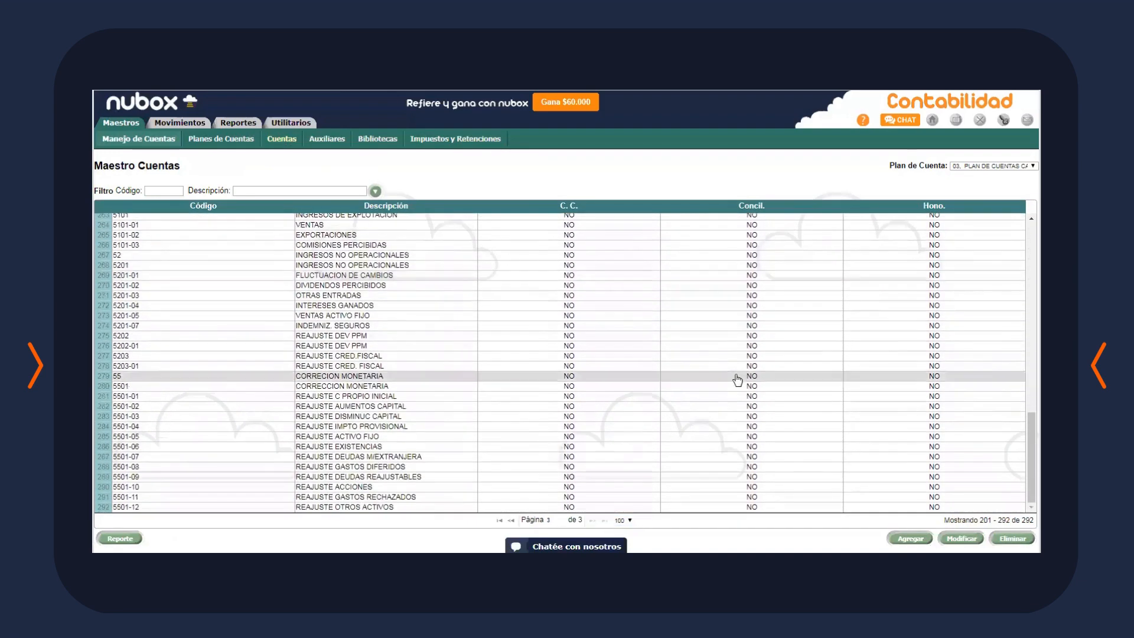
scroll(737, 380, up, 9)
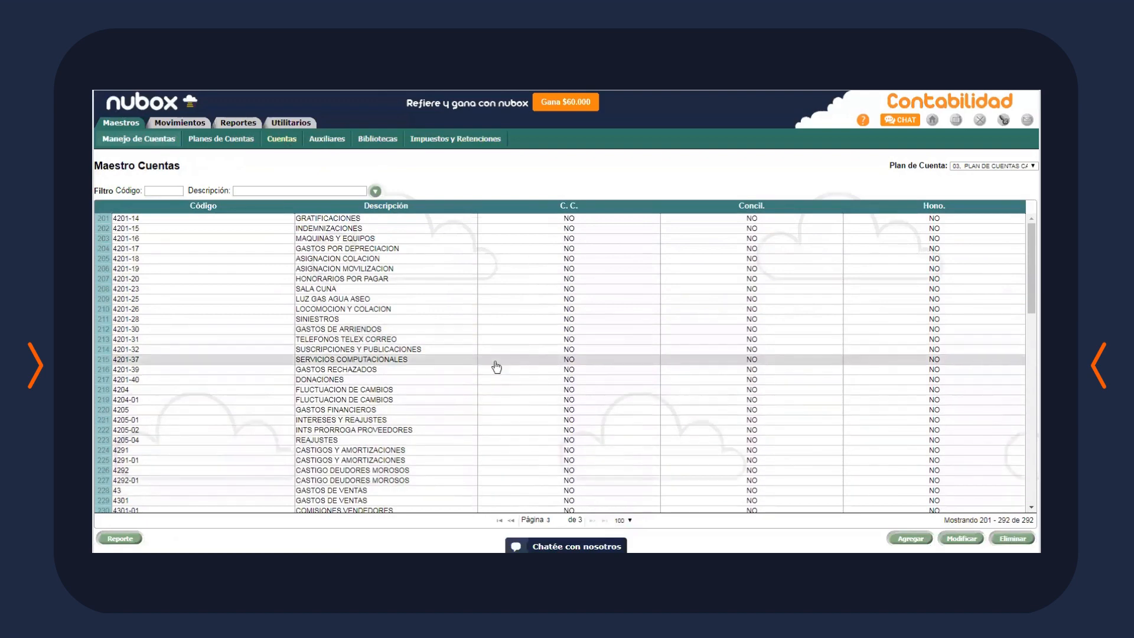
scroll(494, 366, down, 3)
scroll(478, 375, down, 7)
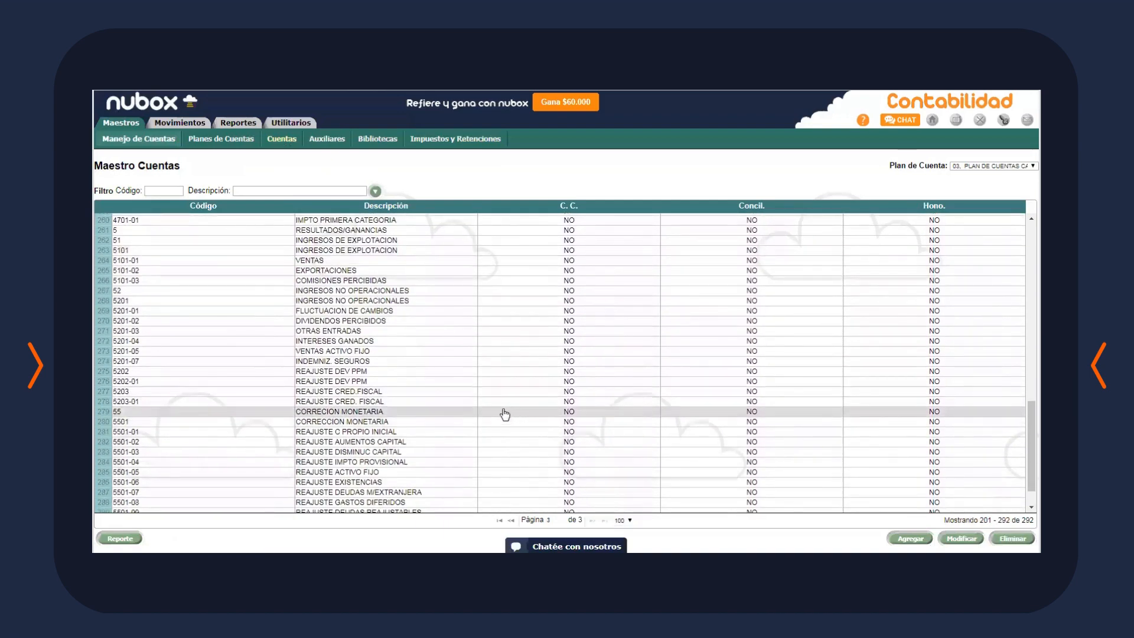
click(428, 352)
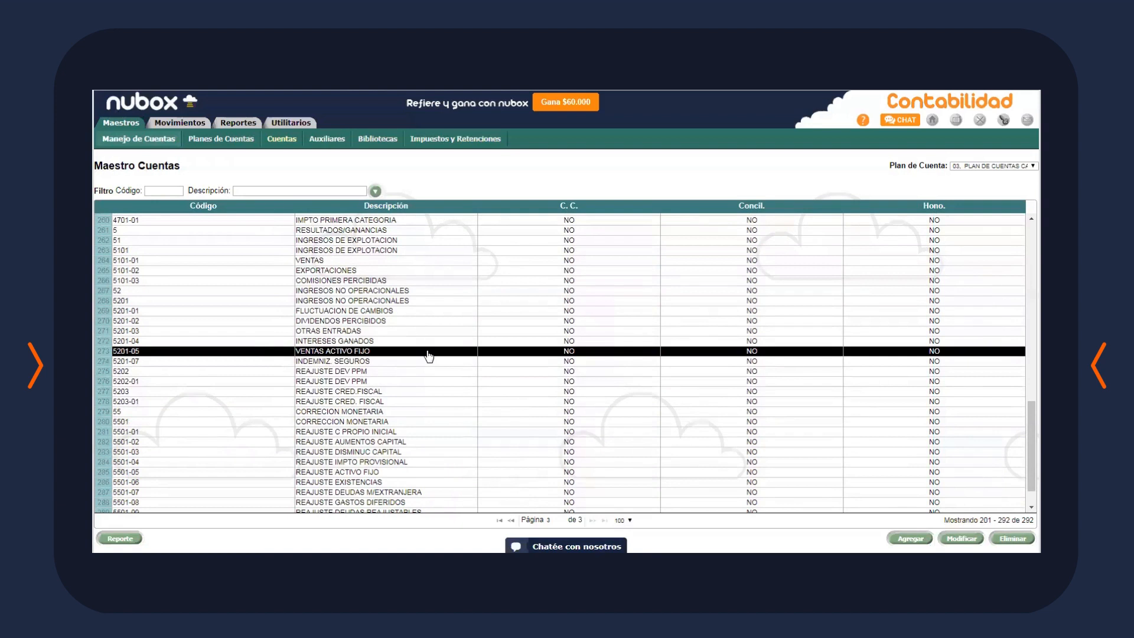
click(341, 261)
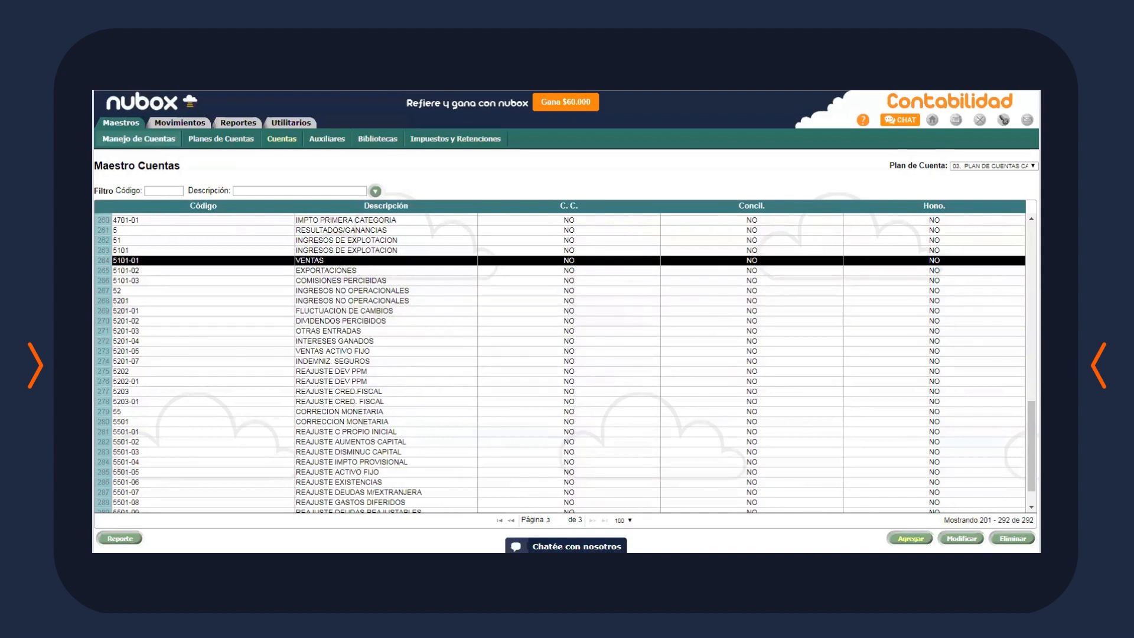
Set Centro de Costo to SI on account 5101-01 VENTAS and save
click(962, 538)
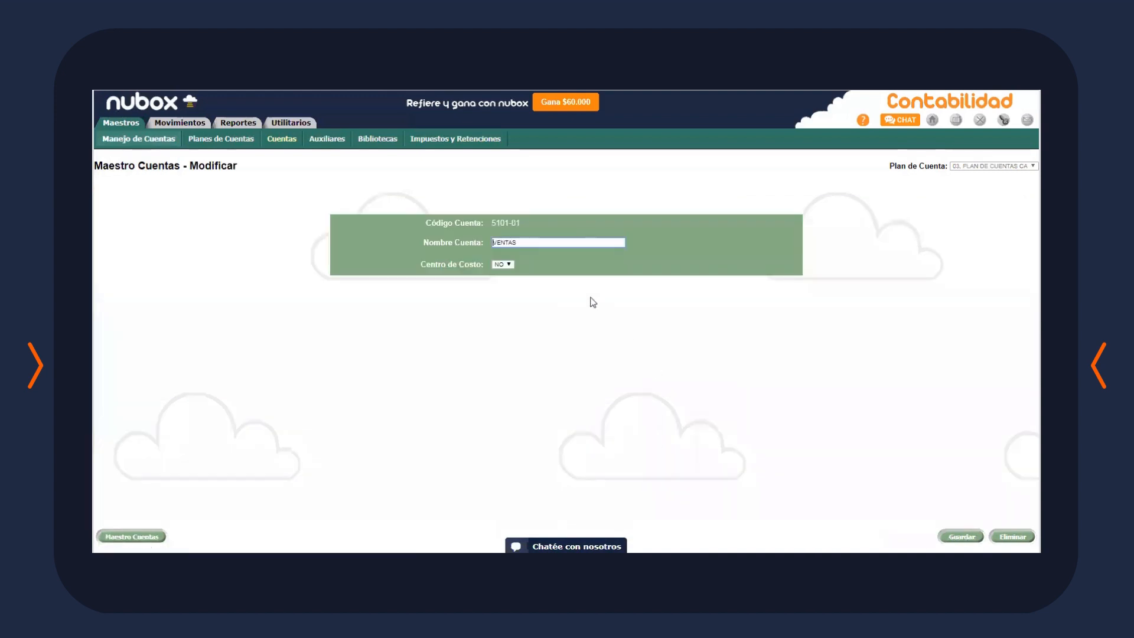
click(503, 264)
click(499, 273)
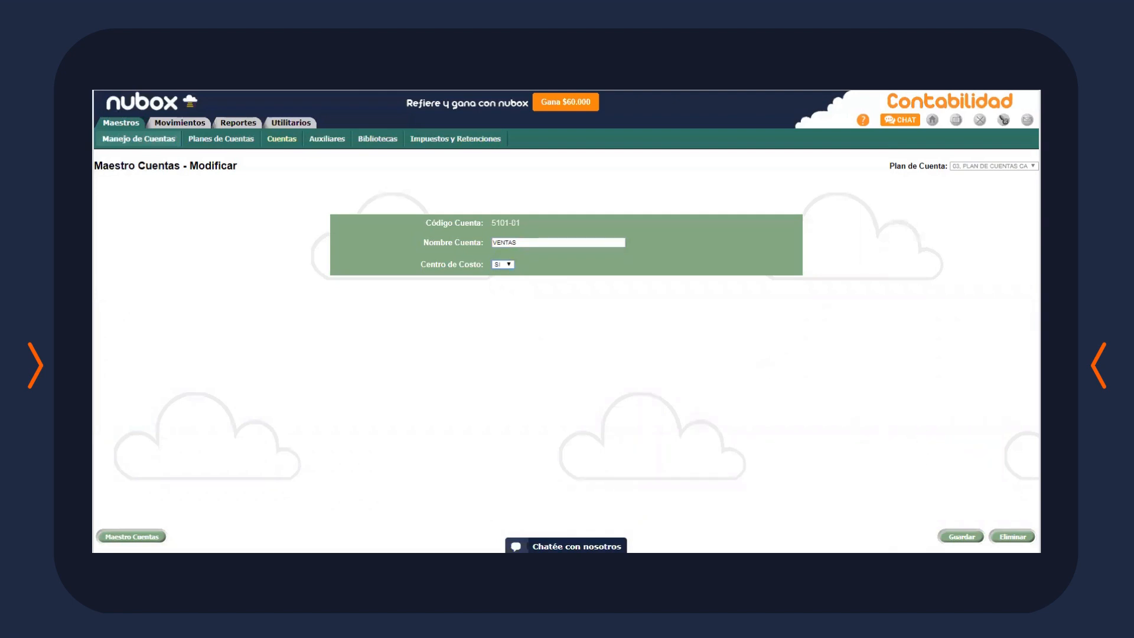
click(962, 535)
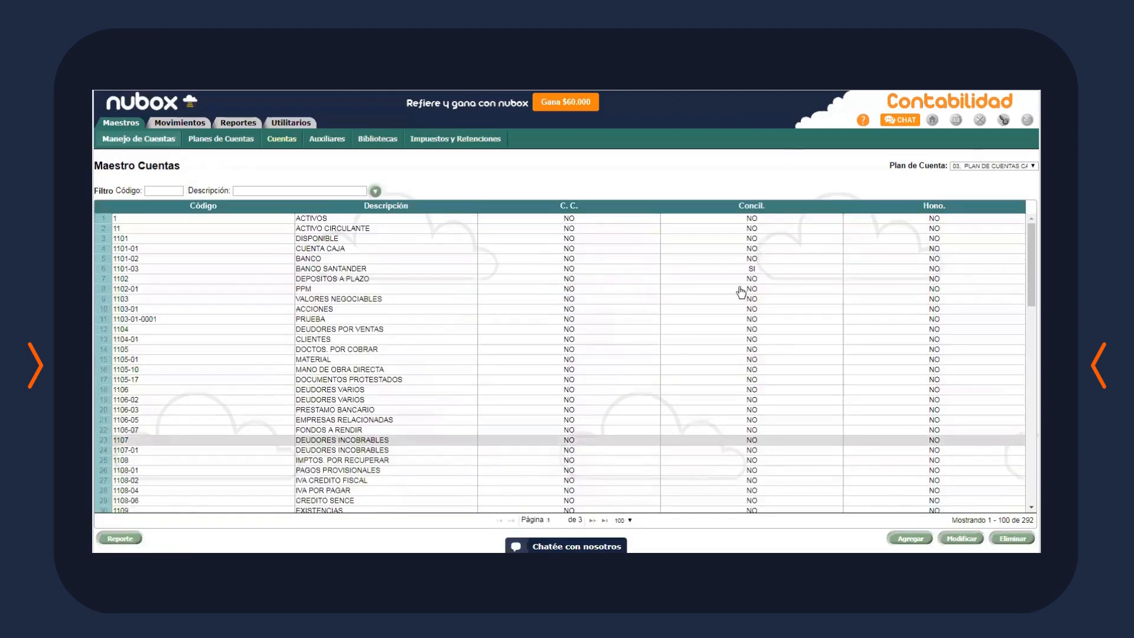
scroll(877, 443, down, 3)
scroll(877, 443, down, 9)
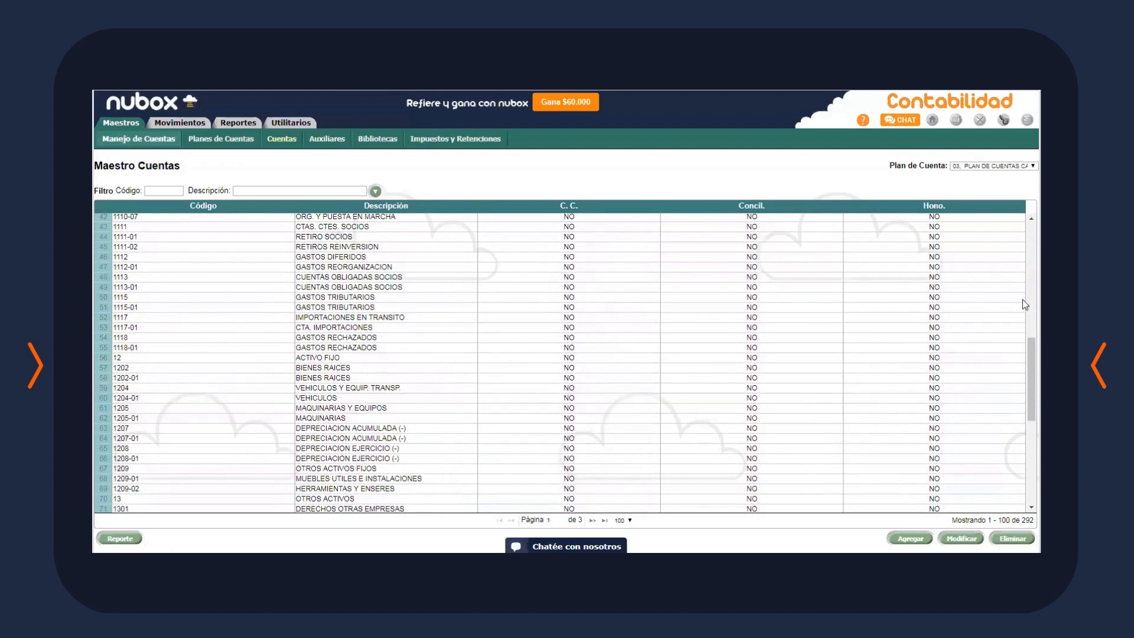
scroll(824, 390, up, 12)
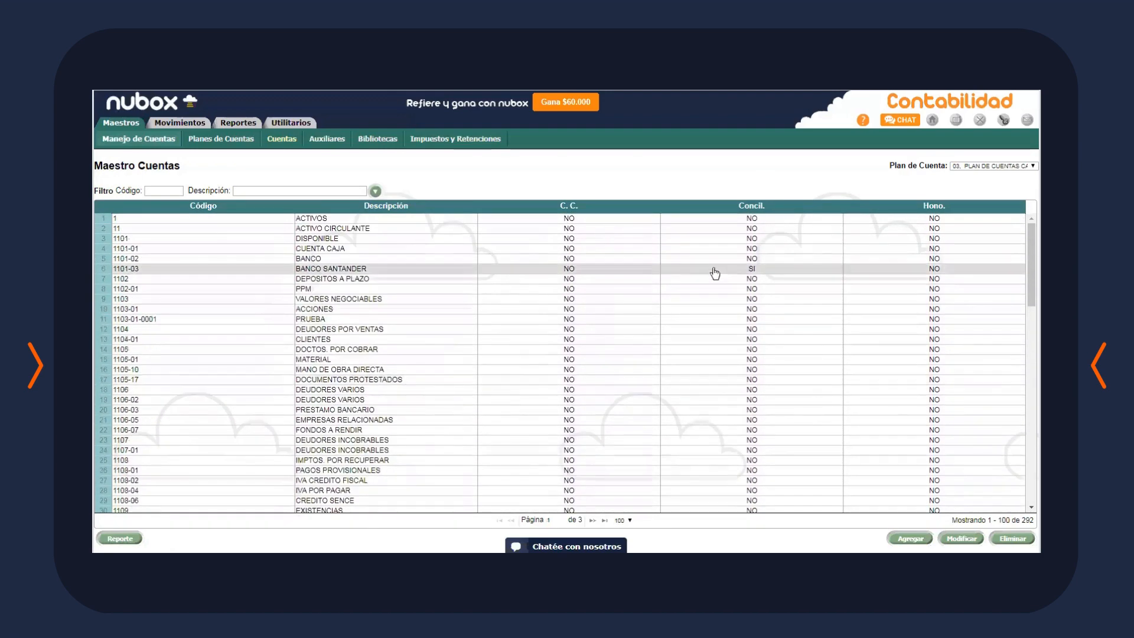
click(552, 319)
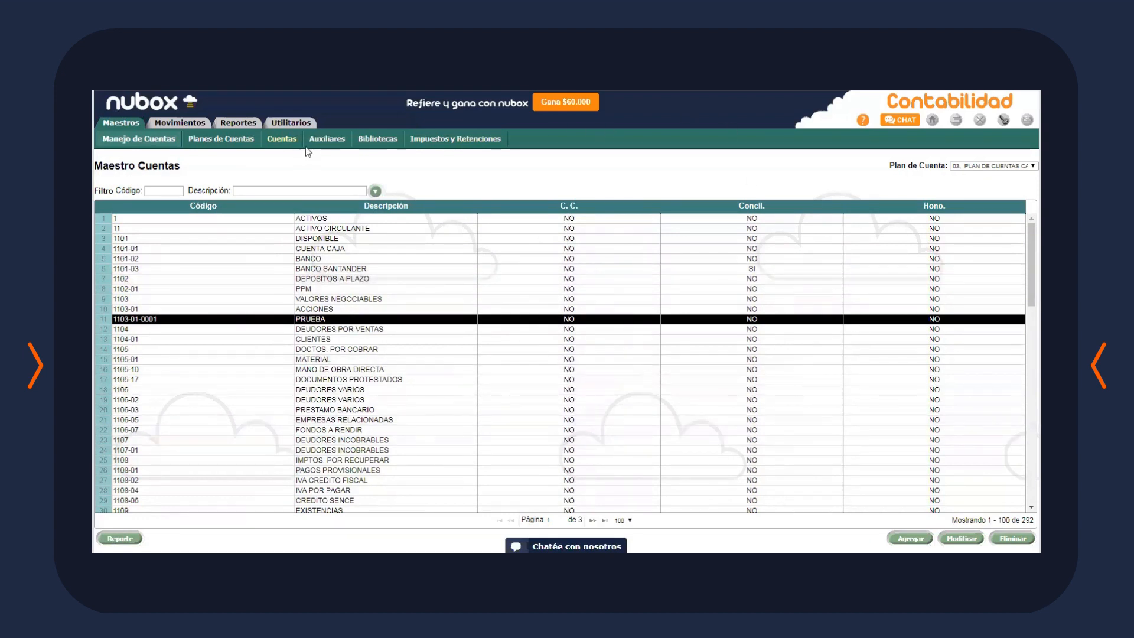
In Auxiliares for company 02. CAPACITACION, add and save account 1104-01 CLIENTES
click(325, 141)
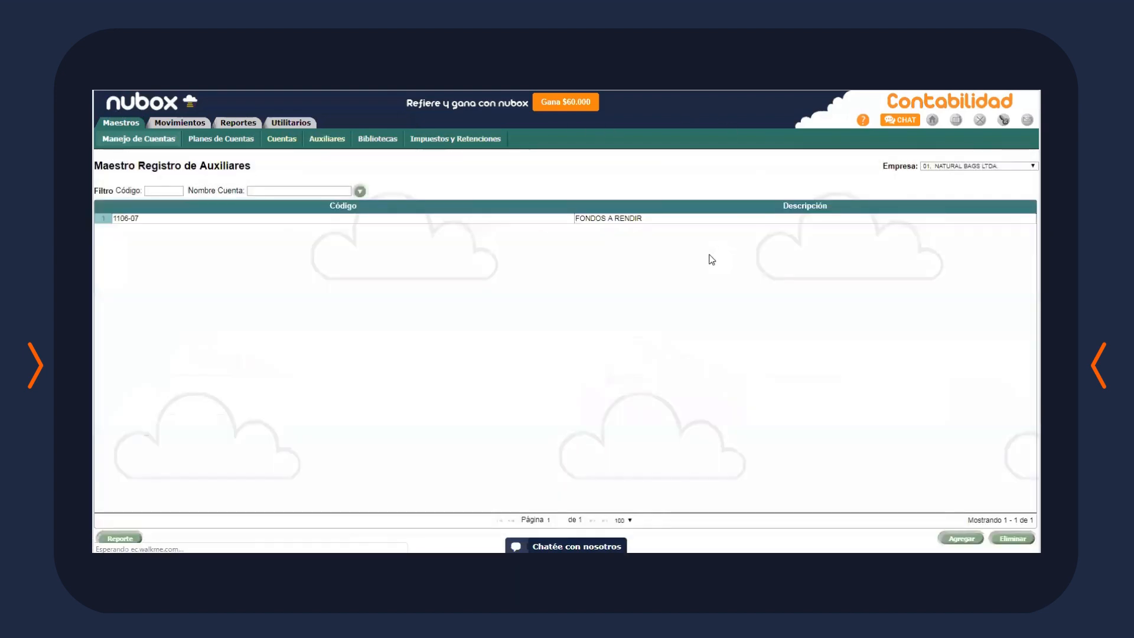
click(1025, 166)
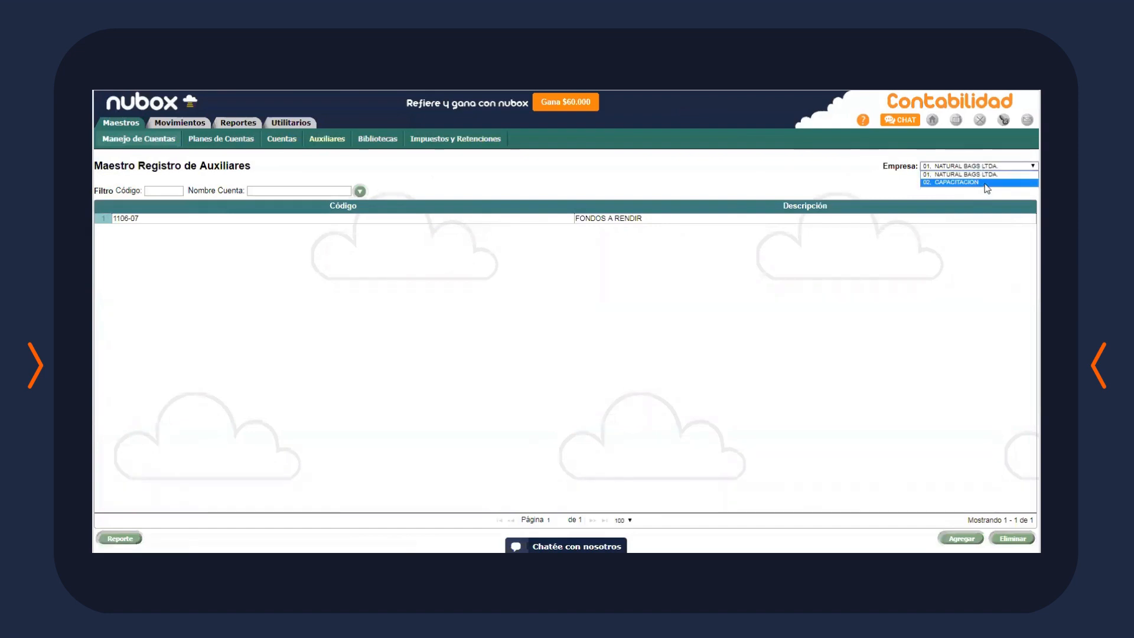
click(984, 182)
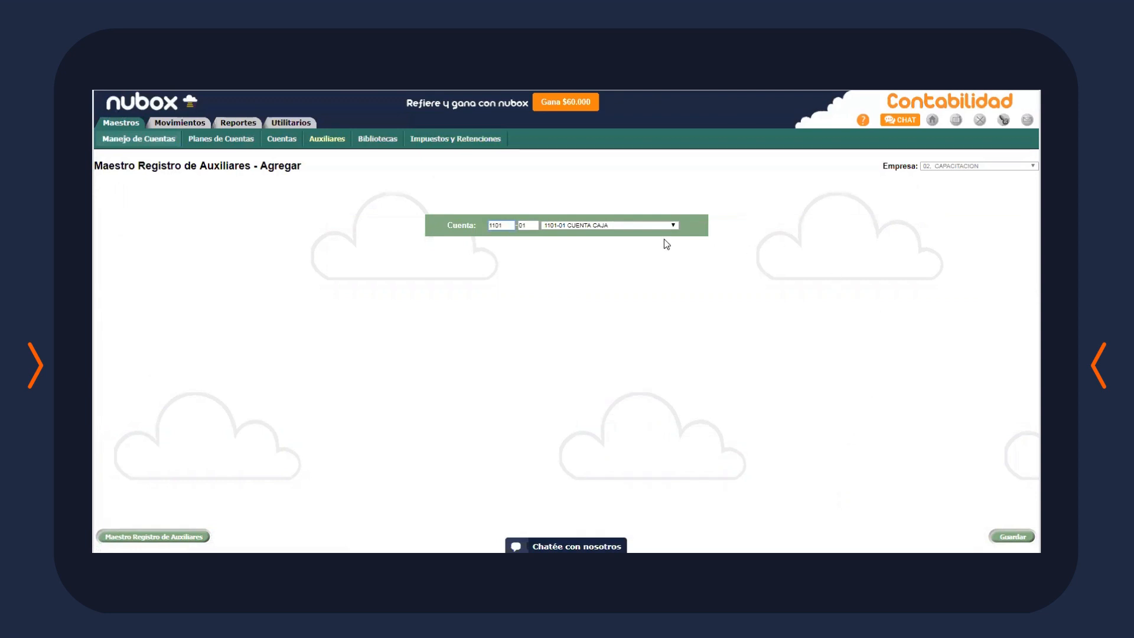
click(655, 225)
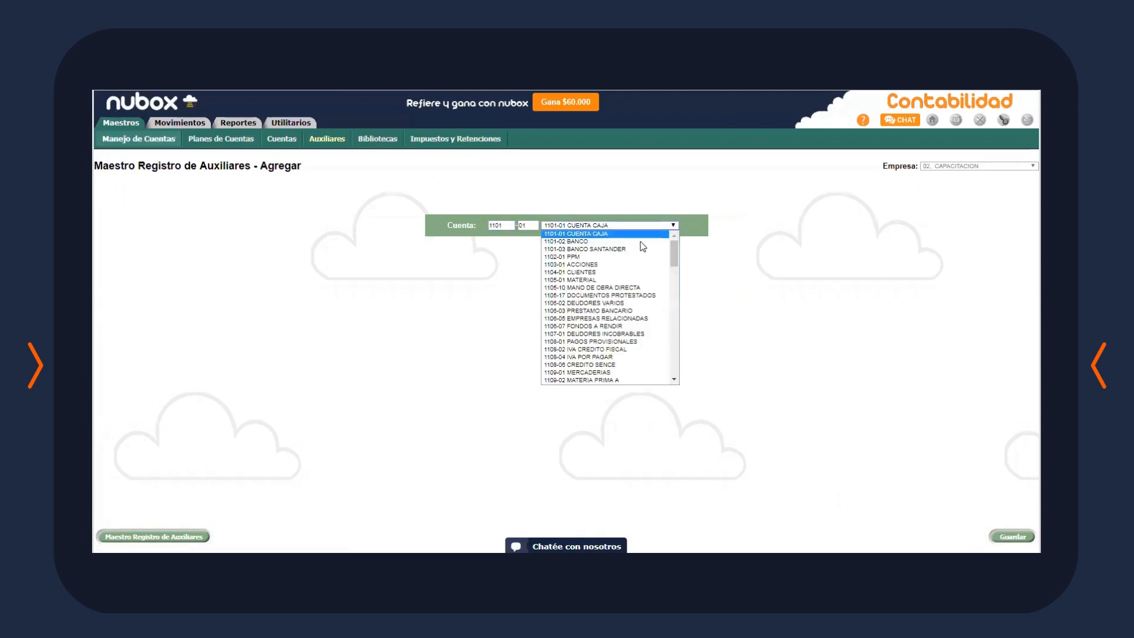
click(638, 273)
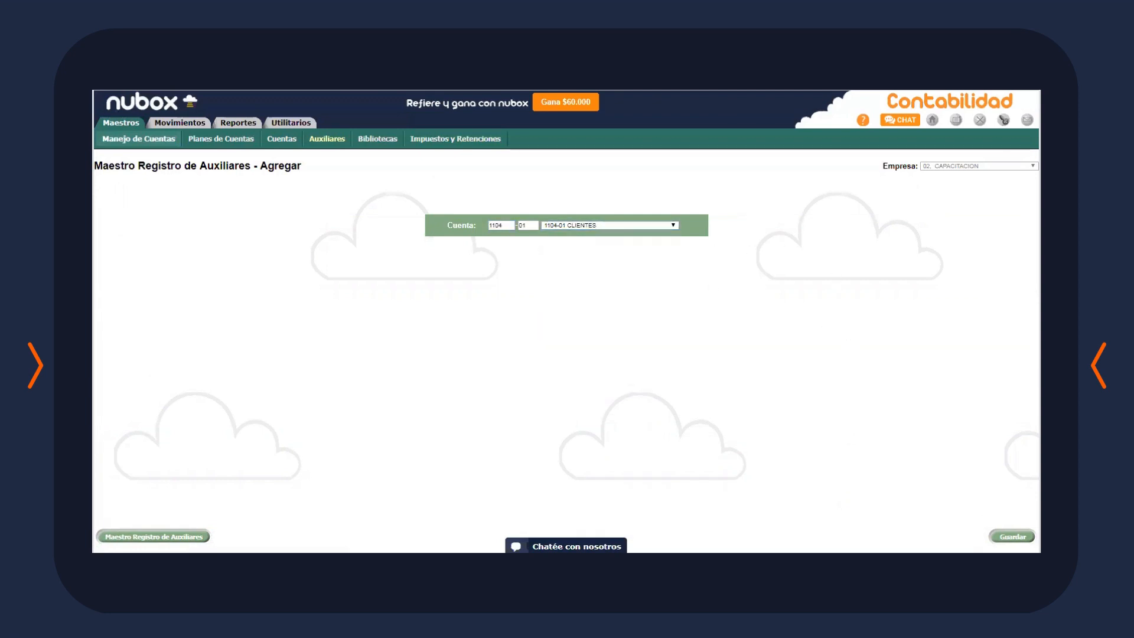
click(1011, 536)
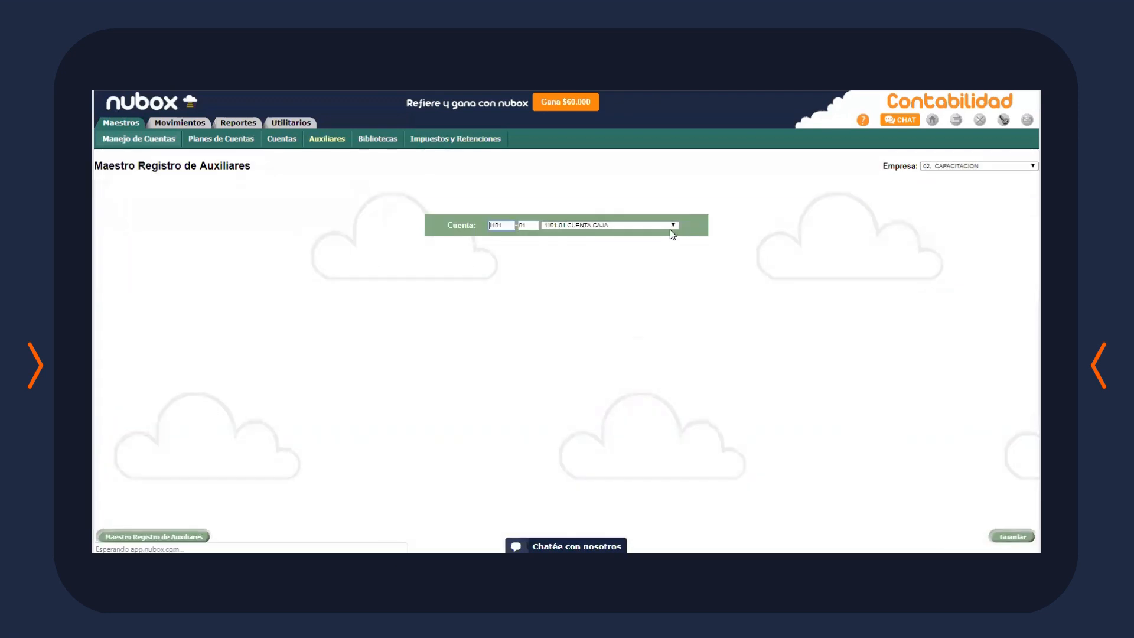
Add and save 2105-01 PROVEEDORES as a second auxiliary account
click(670, 226)
scroll(638, 331, down, 3)
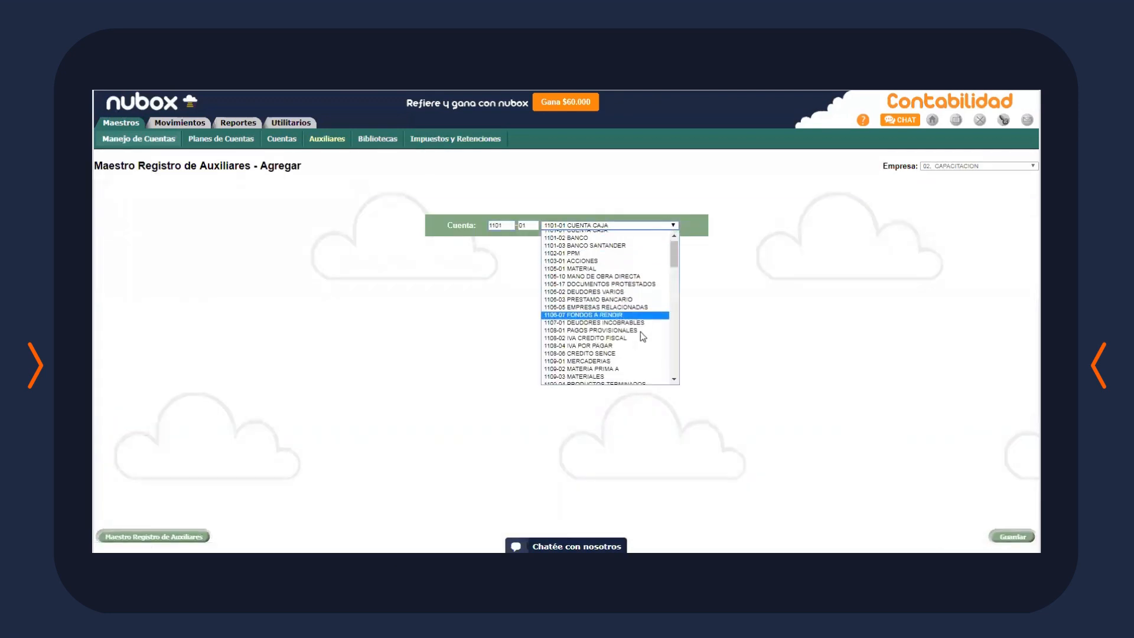
scroll(635, 346, down, 5)
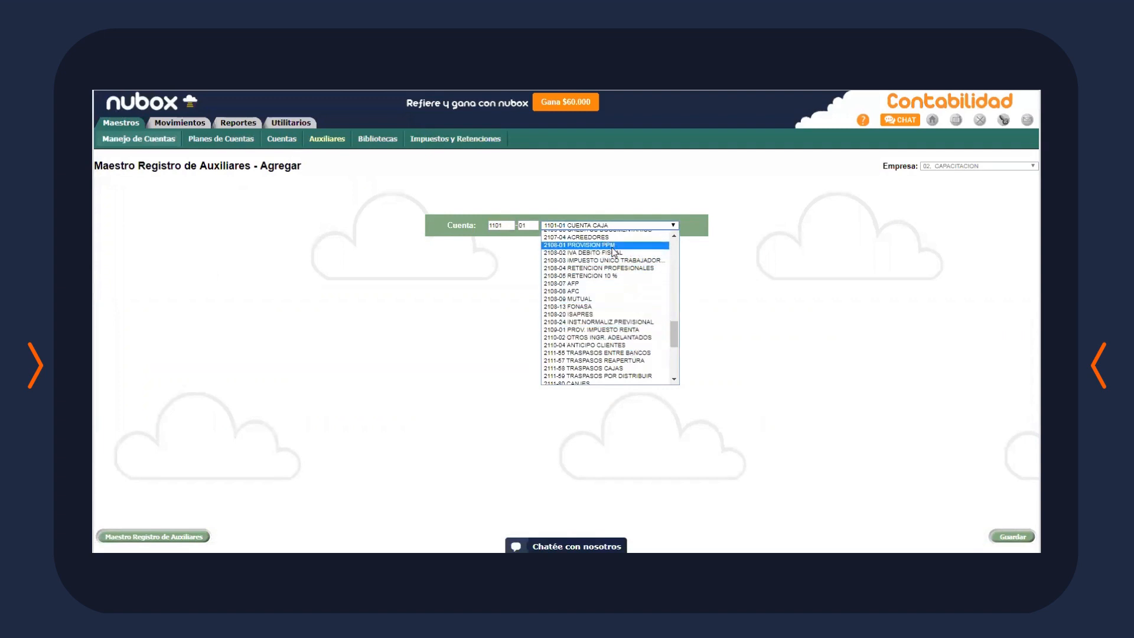
scroll(617, 254, up, 5)
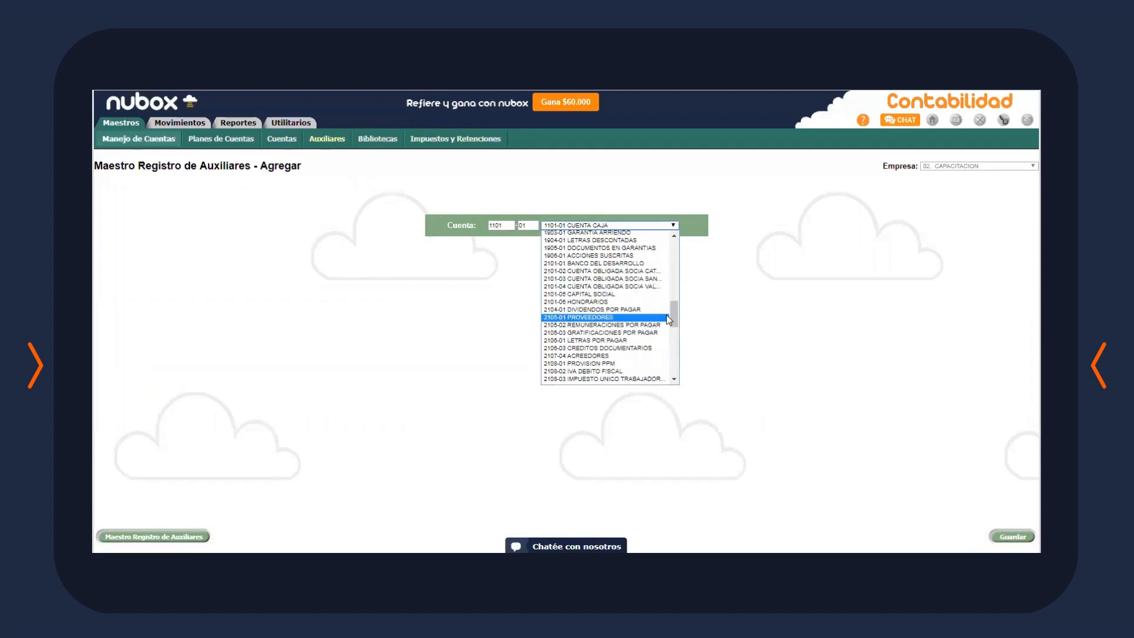
click(667, 315)
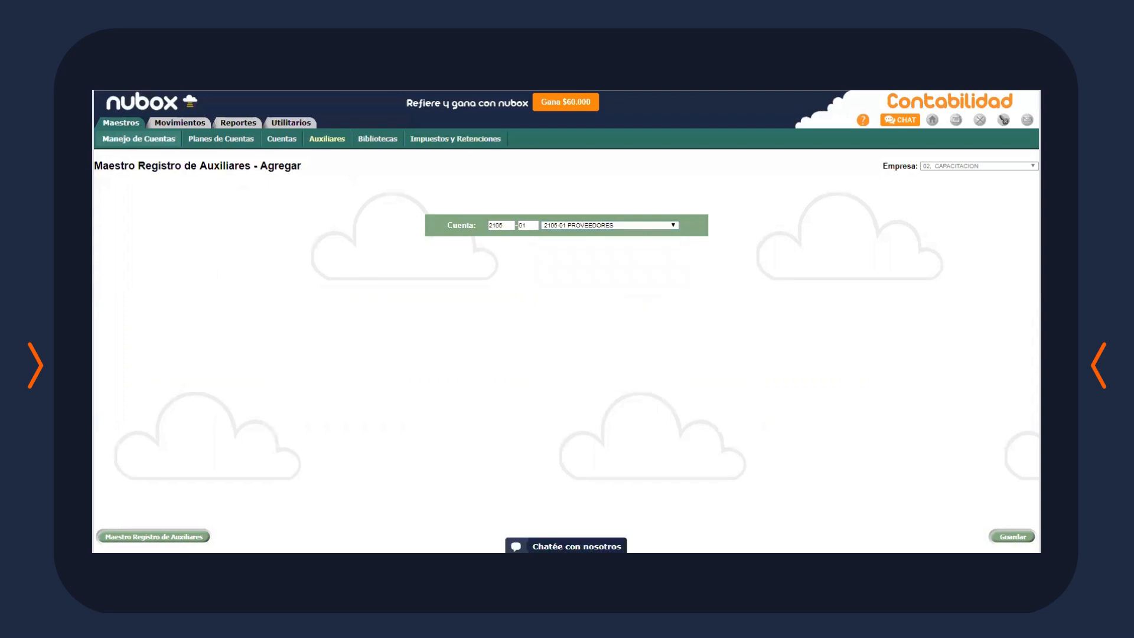
click(1012, 537)
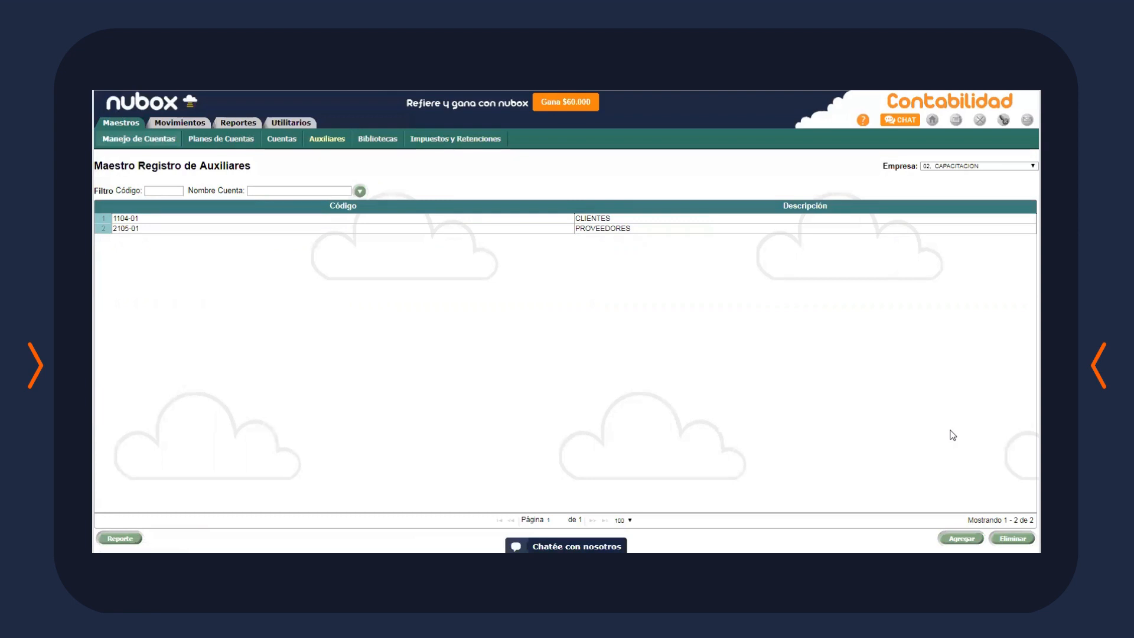
click(377, 140)
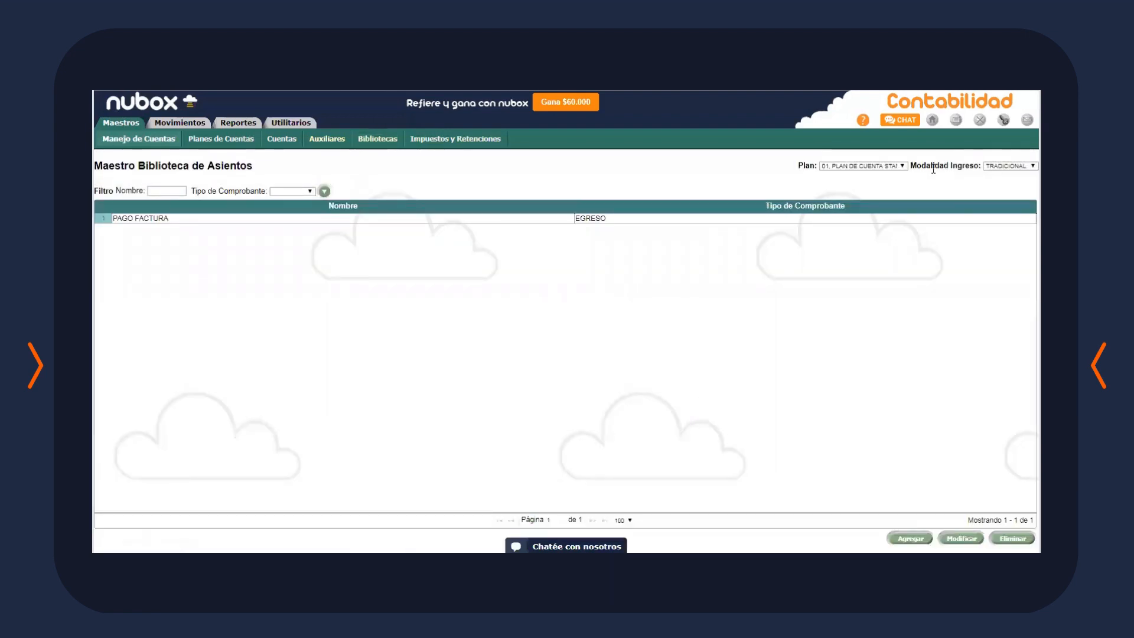
click(897, 166)
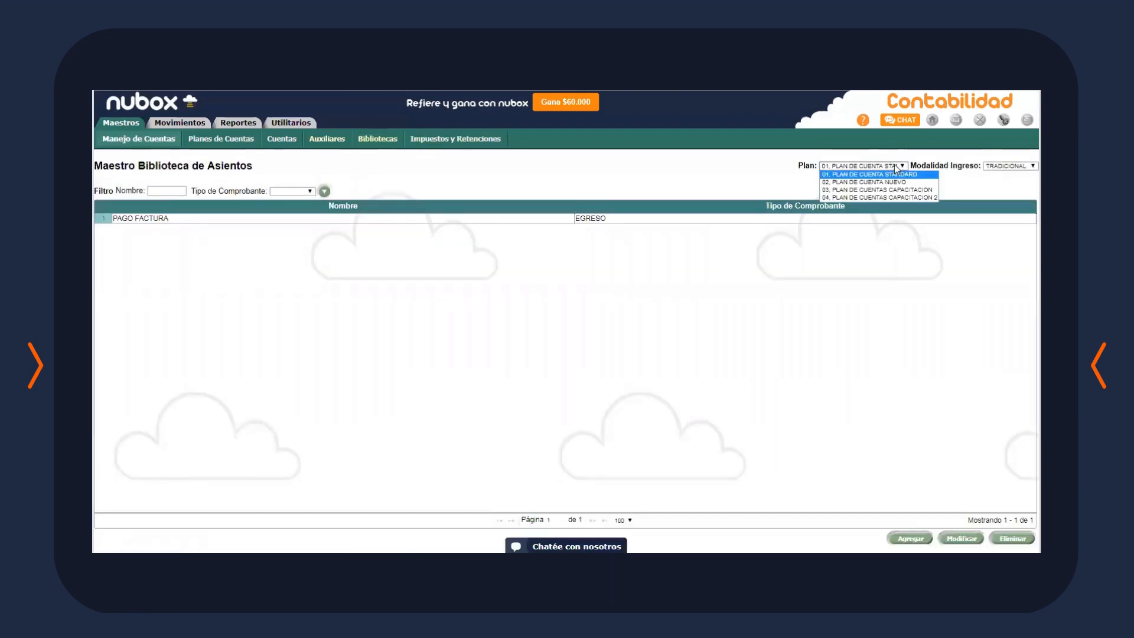
click(877, 190)
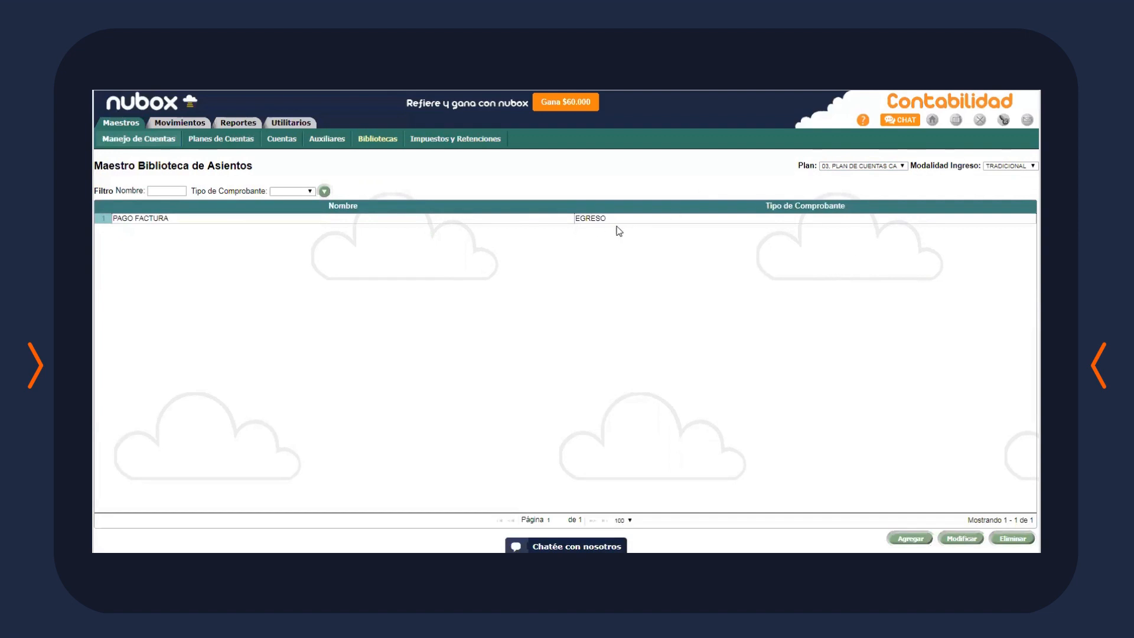
click(637, 220)
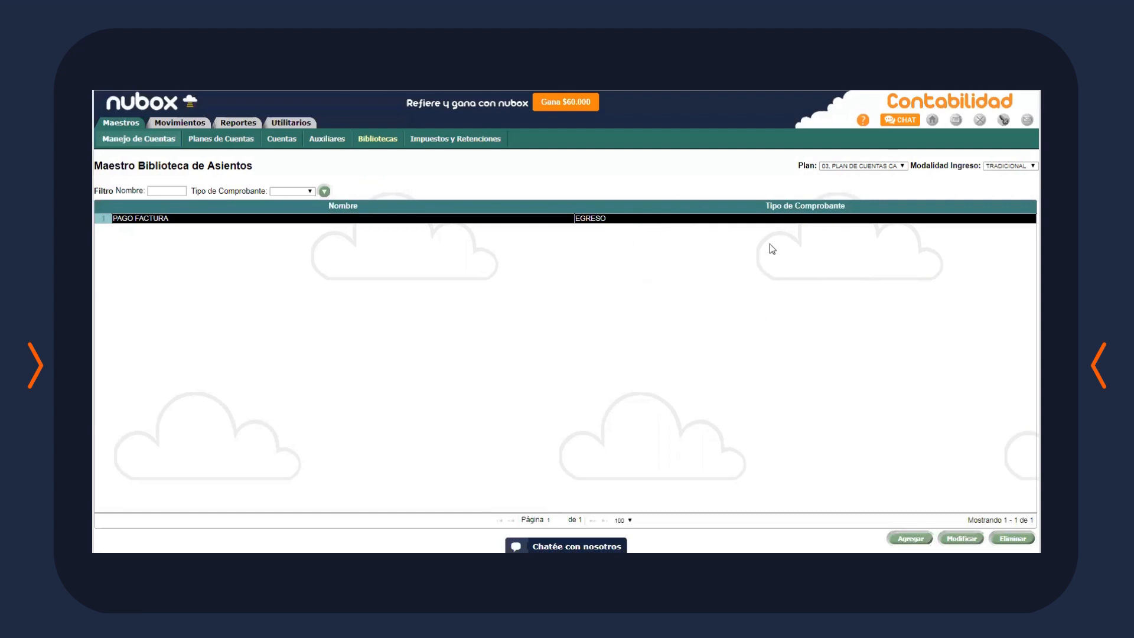
click(961, 538)
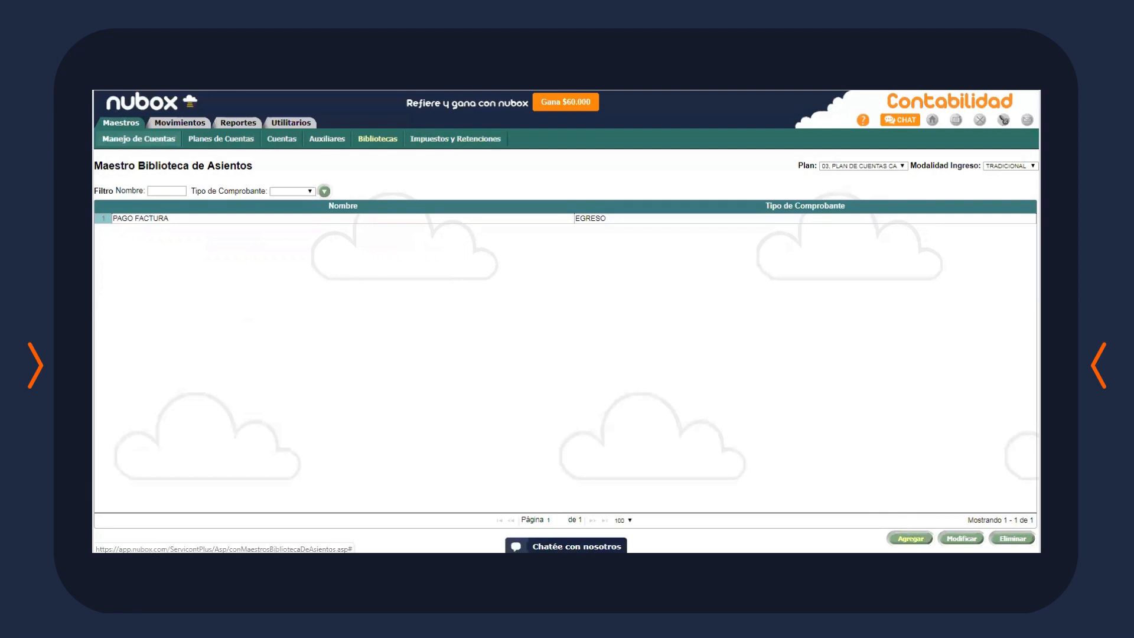
Start a new entry template named 'RECAUDACION FACTURA' with voucher type INGRESO
click(910, 538)
click(482, 194)
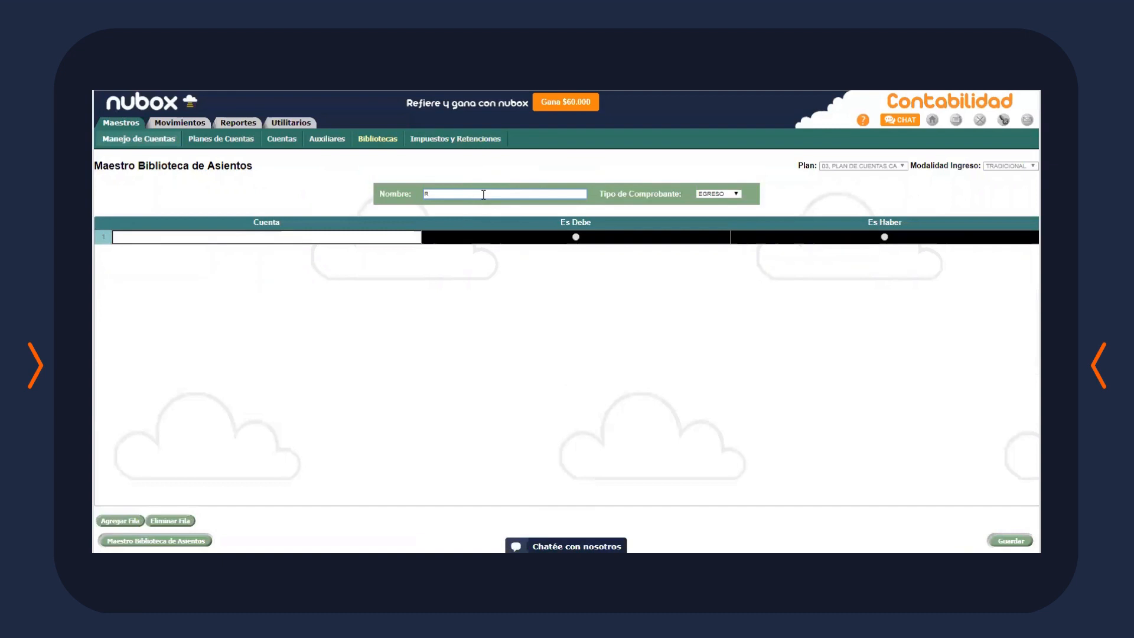
text(RECAUDACION FACTURA)
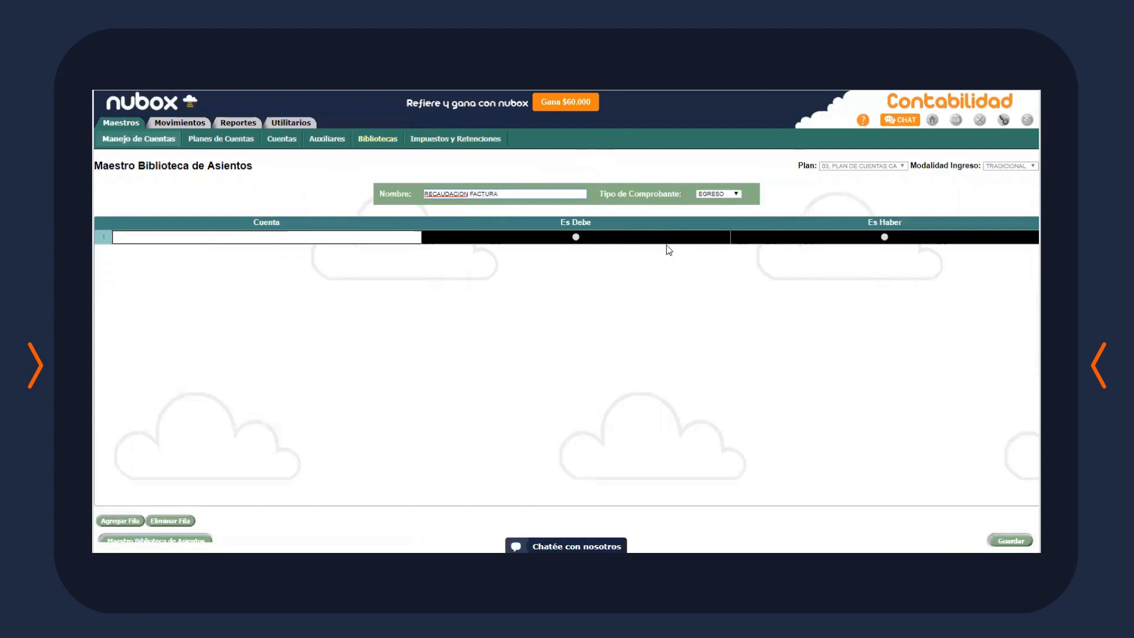
click(714, 195)
click(710, 210)
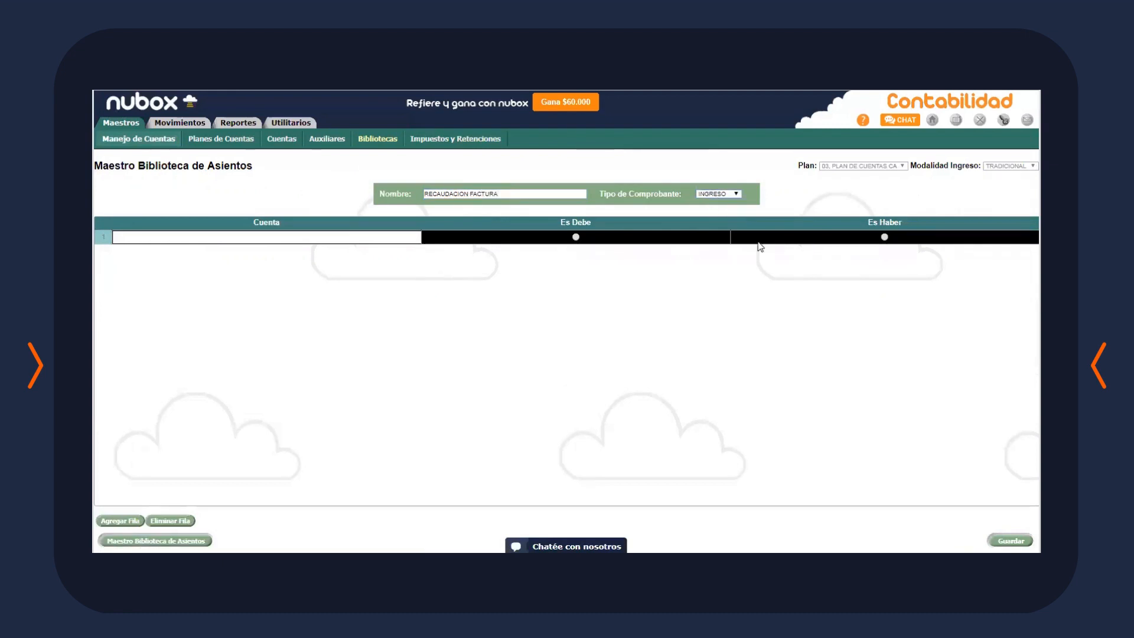
Put 1101-03 BANCO SANTANDER on the debit side and 1104-01 CLIENTES on the credit side
click(318, 239)
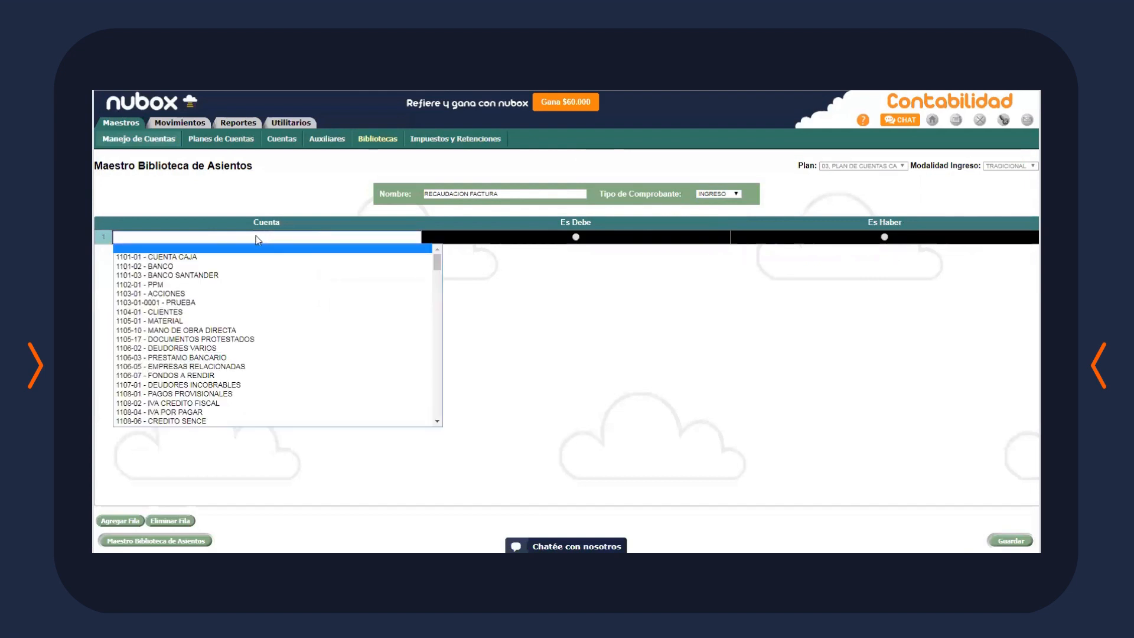
click(213, 274)
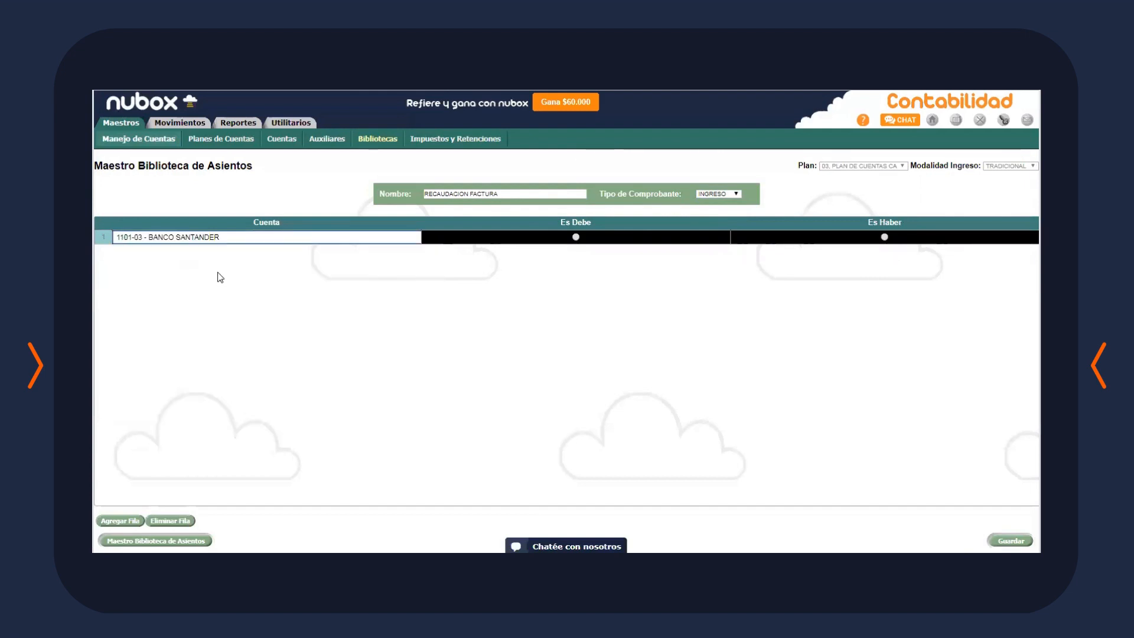
click(576, 238)
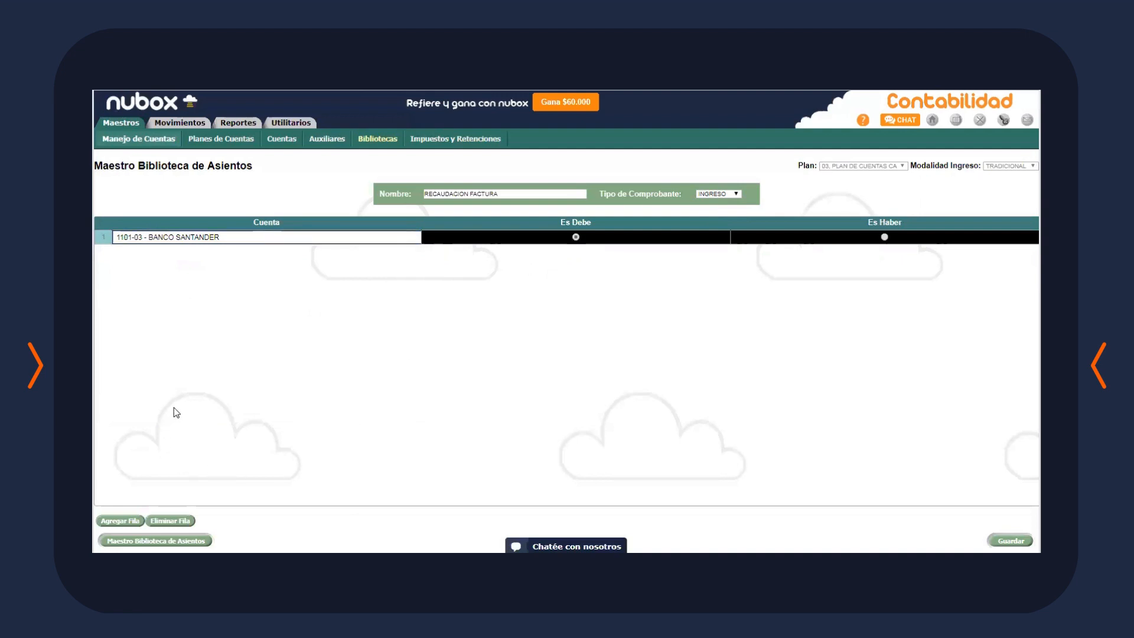
click(121, 521)
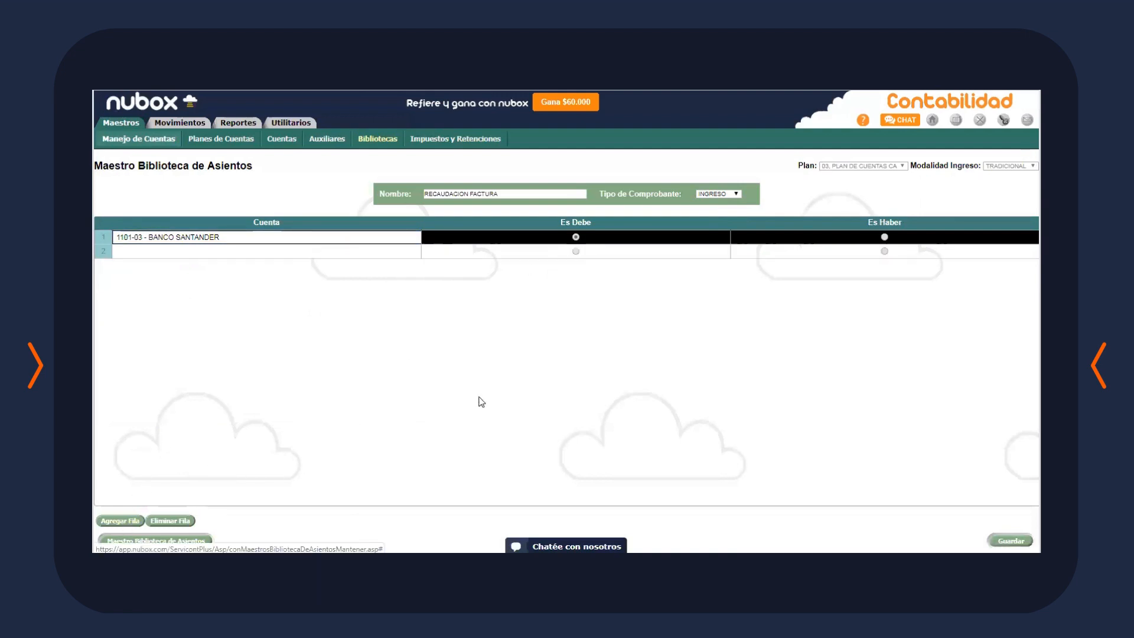
click(324, 250)
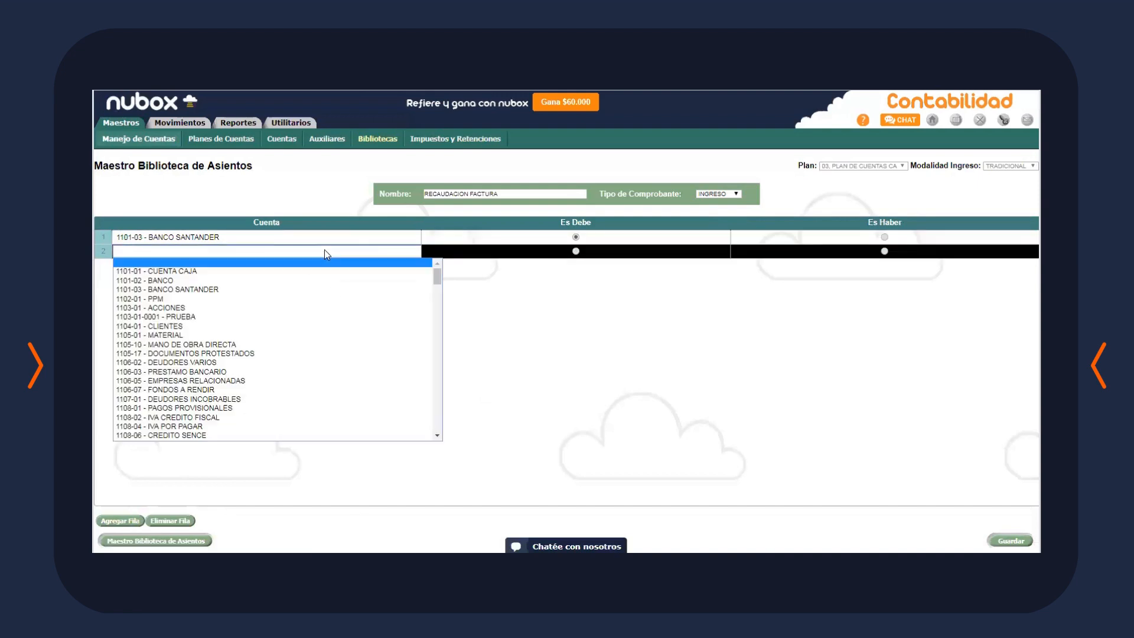
click(168, 326)
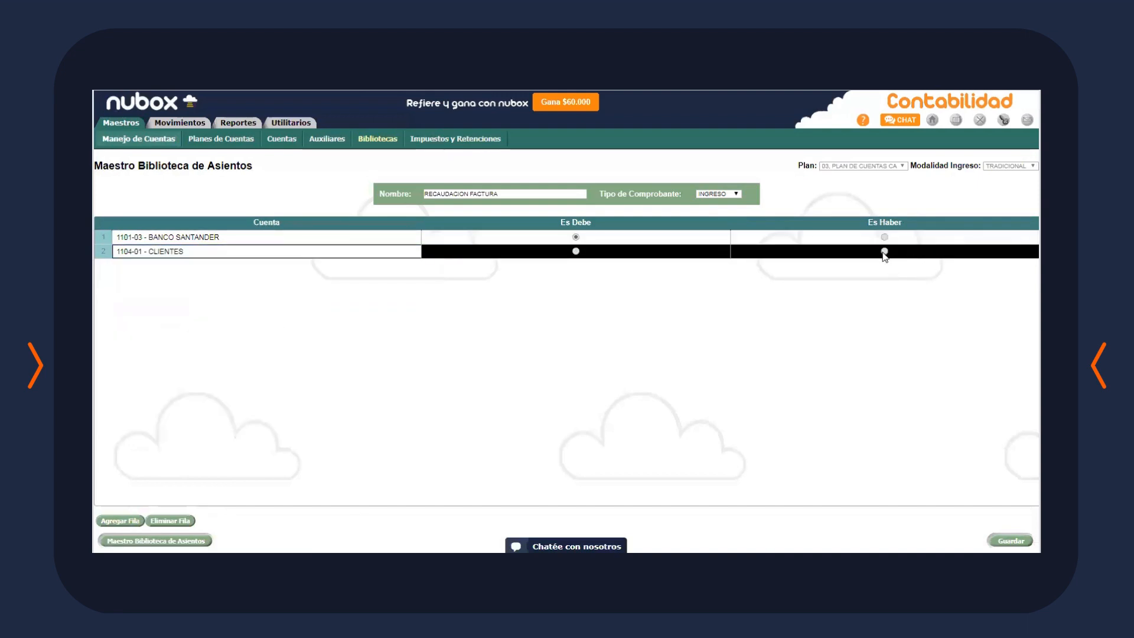
click(884, 252)
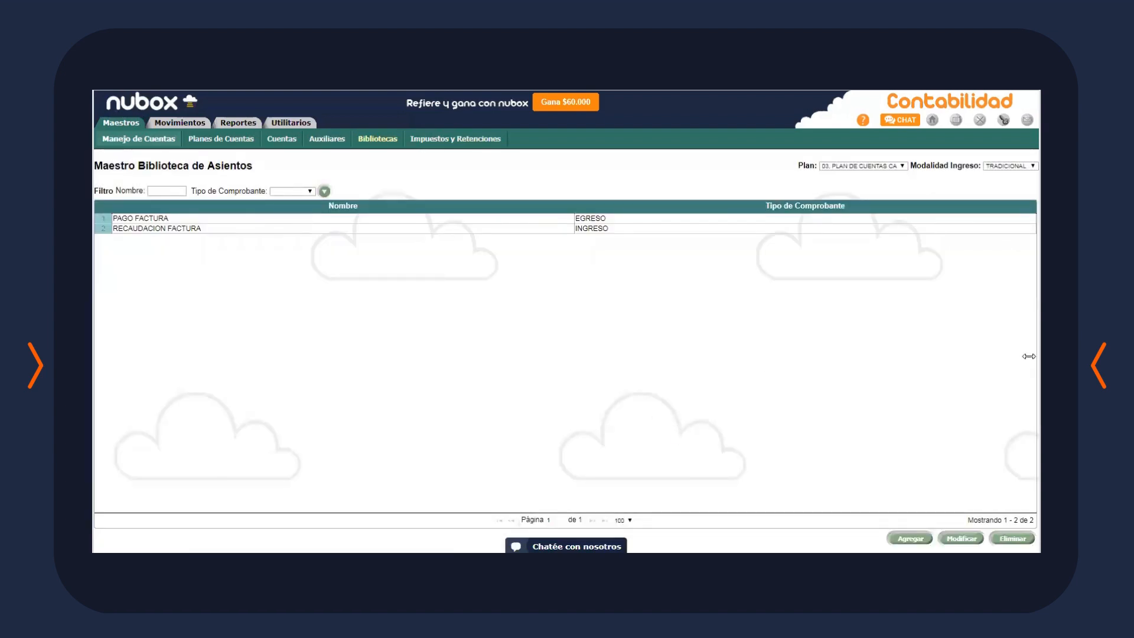
Open the Impuestos y Retenciones master for company 02 CAPACITACION
click(467, 140)
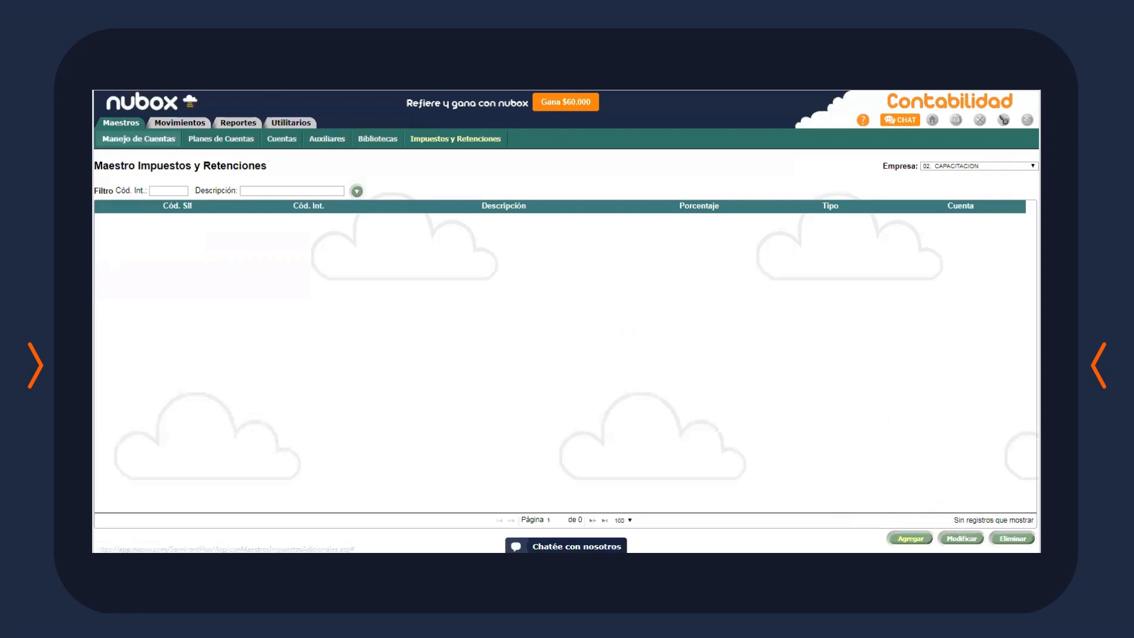
Fill a new tax entry with SII code 28-IMPUESTO ESPECIFICO DIESEL and account 1102-01 PPM
click(910, 538)
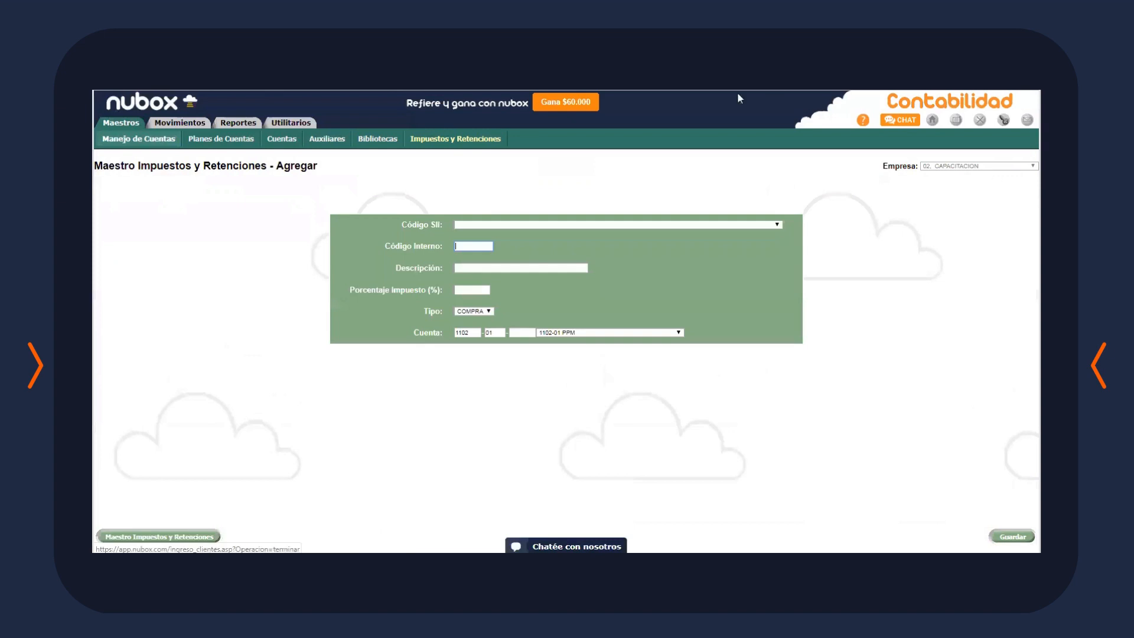
click(693, 224)
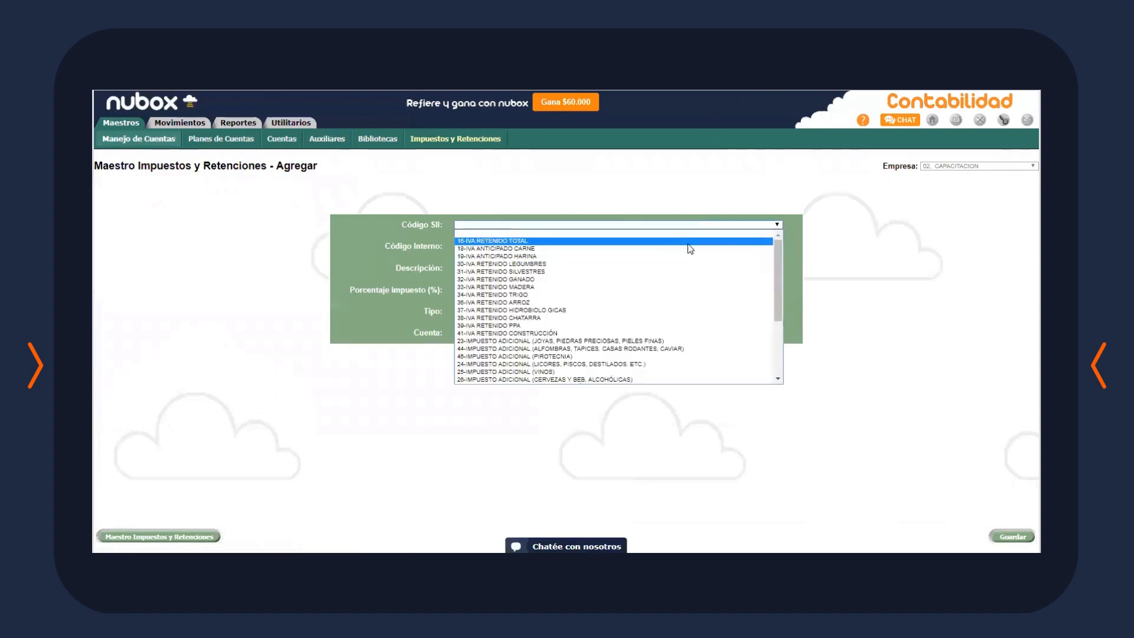
scroll(691, 324, down, 4)
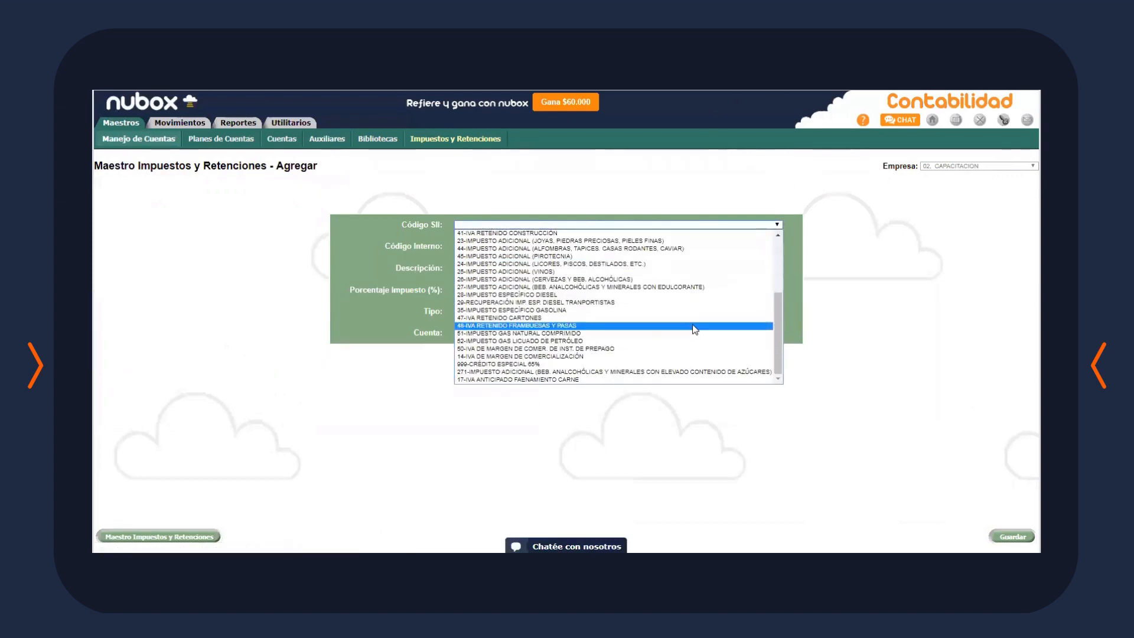
click(688, 294)
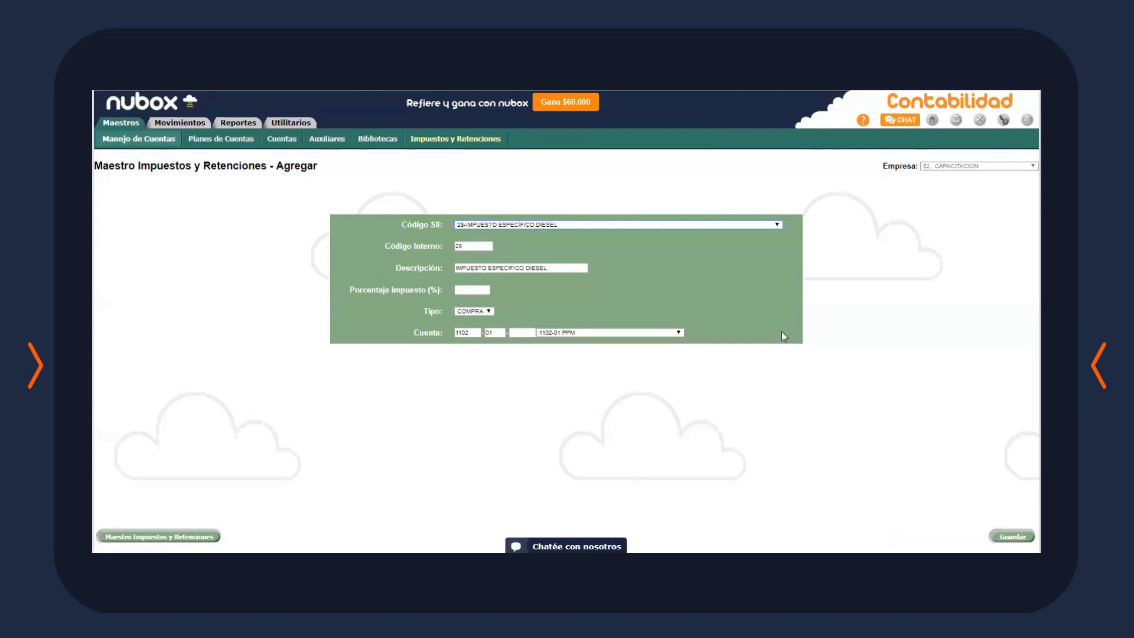
click(593, 332)
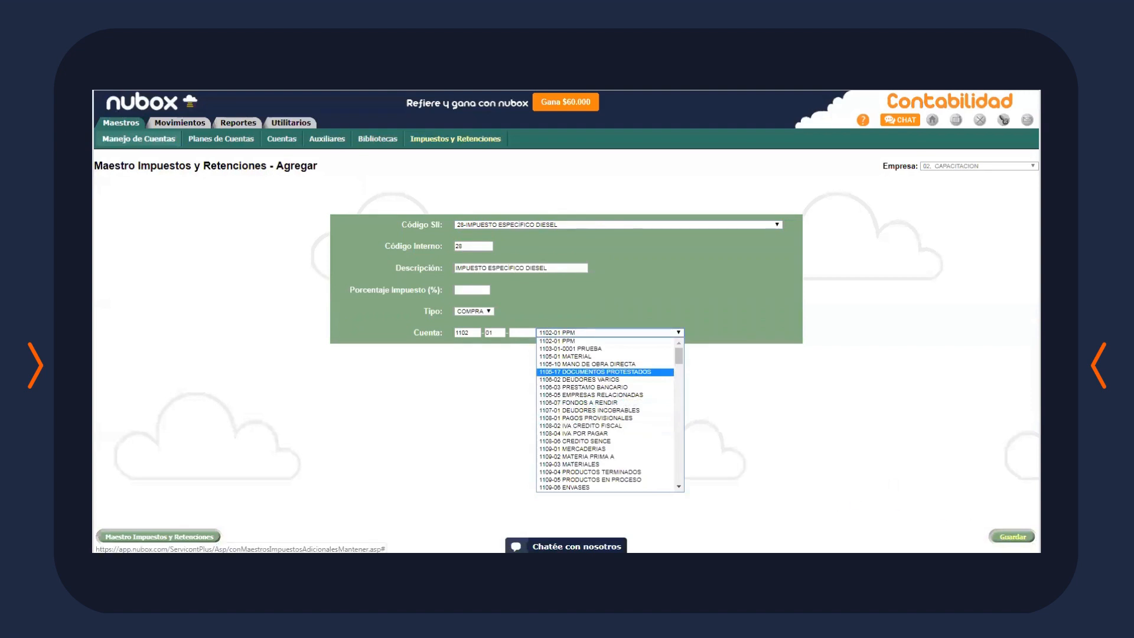
click(815, 407)
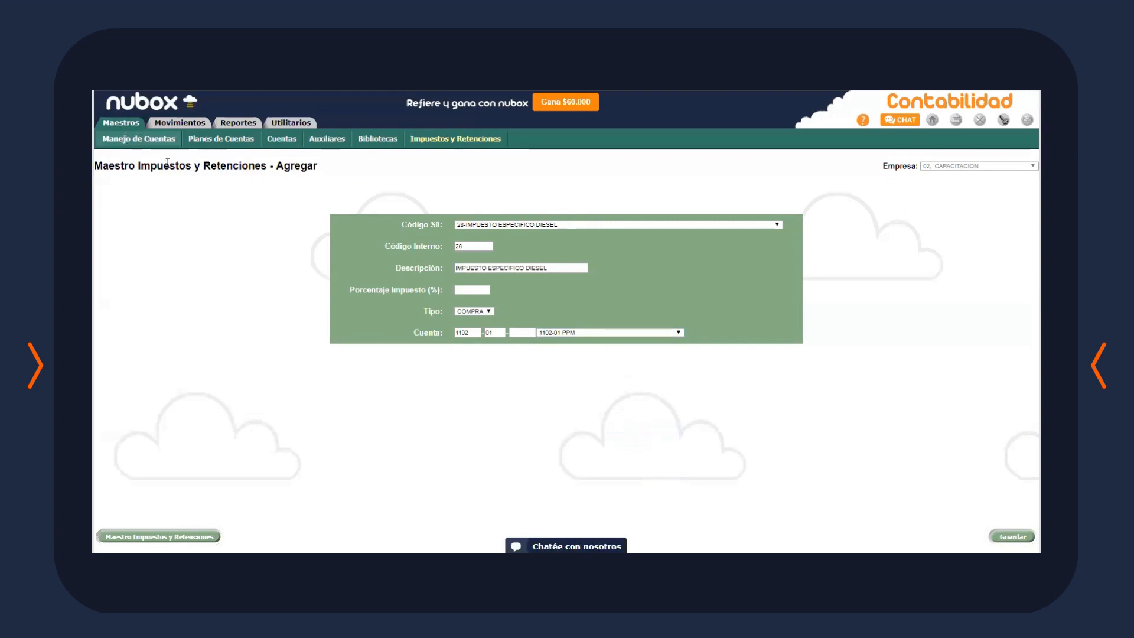
click(114, 123)
click(334, 141)
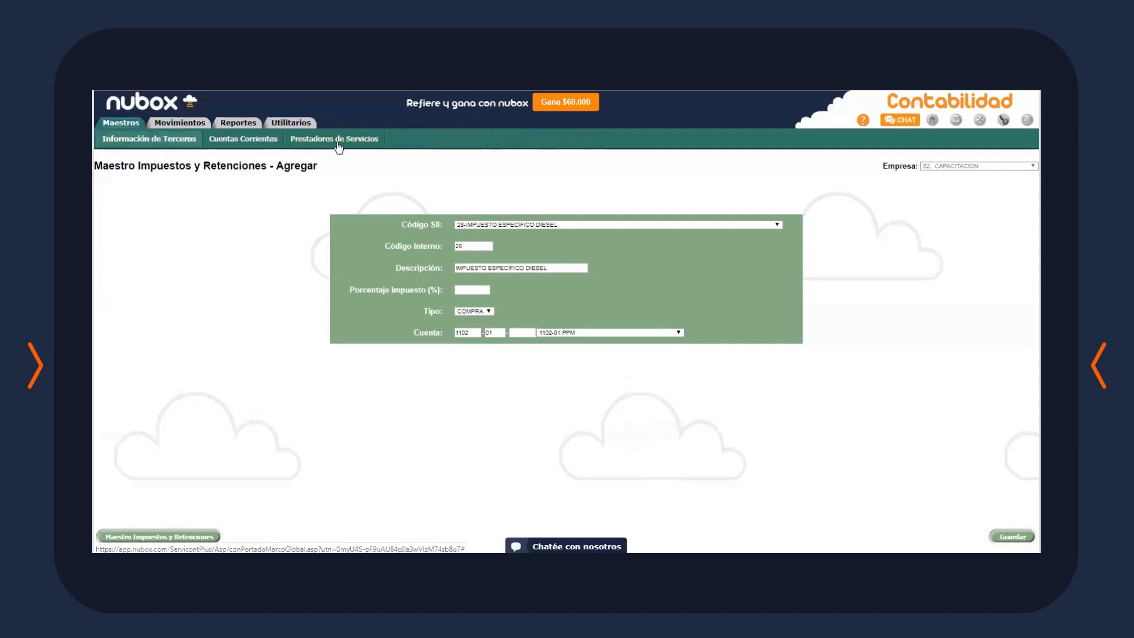
Open Cuentas Corrientes, set the auxiliary to 1104-01CLIENTES and start a new record
click(260, 142)
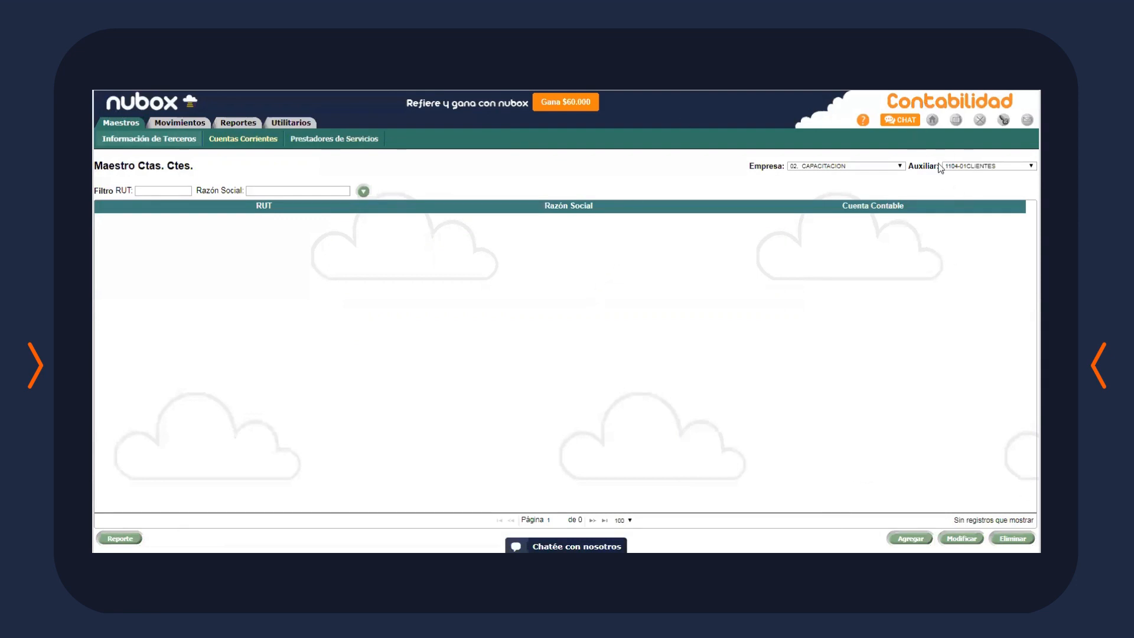
click(971, 167)
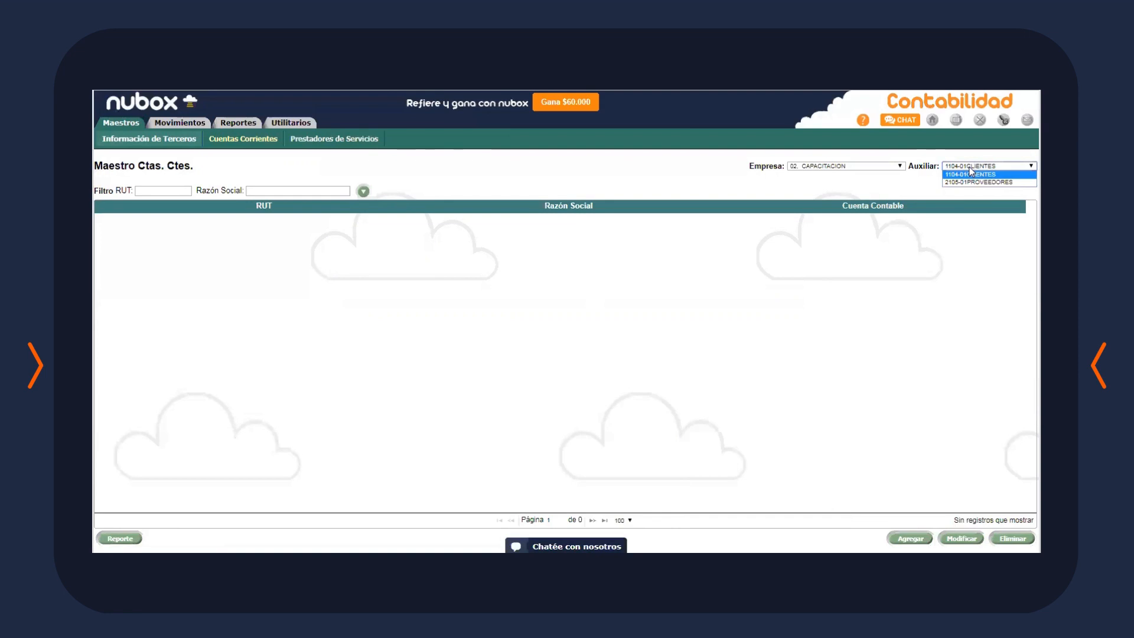
click(969, 175)
click(981, 168)
click(969, 183)
click(980, 167)
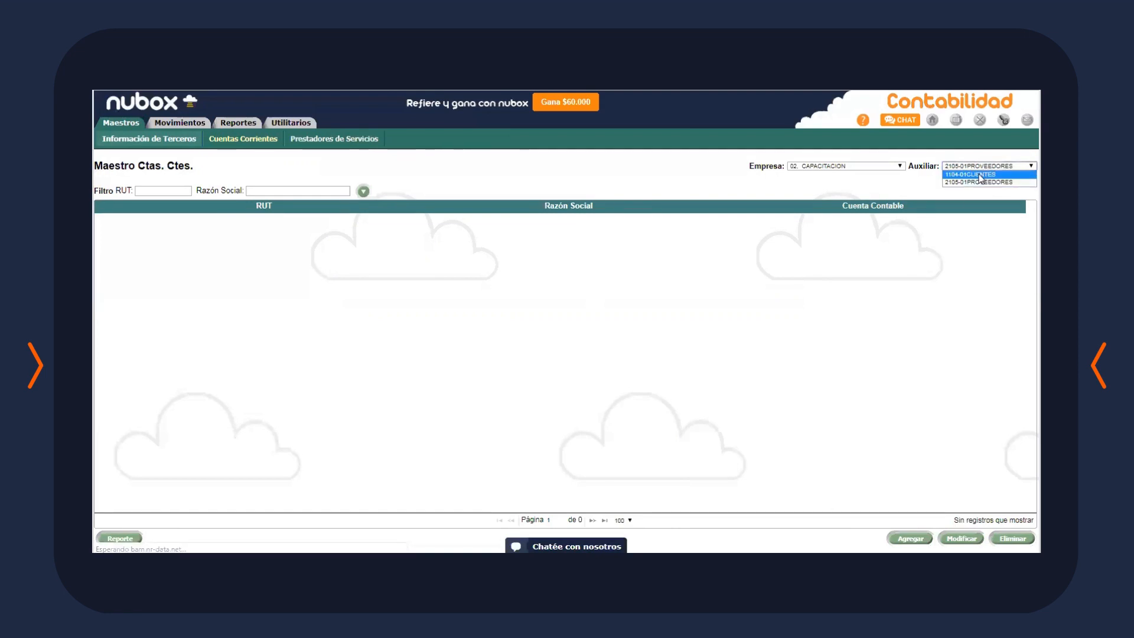
click(980, 175)
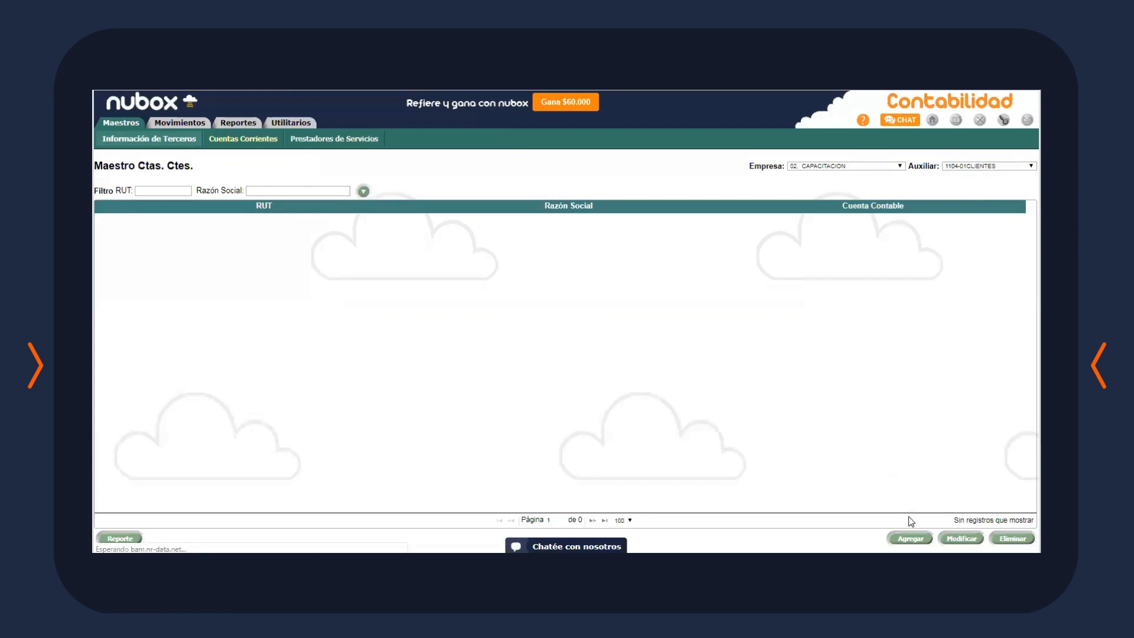
click(910, 538)
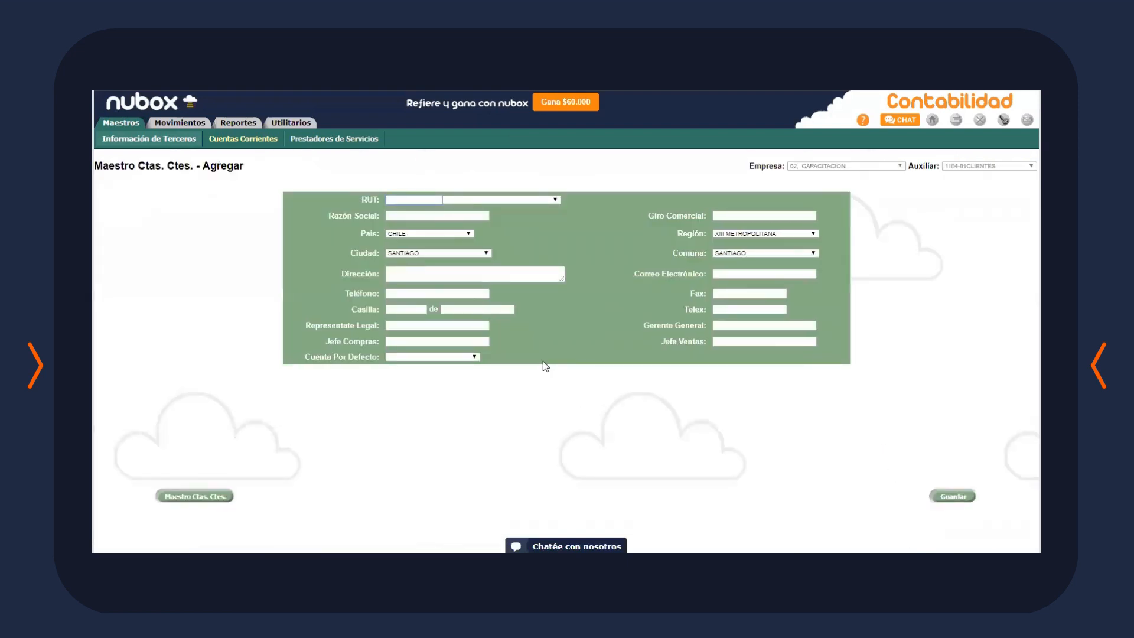
Fill the RUT and Razón Social CAPACITACION from suggestions and save the client account
text(11.111.111-1)
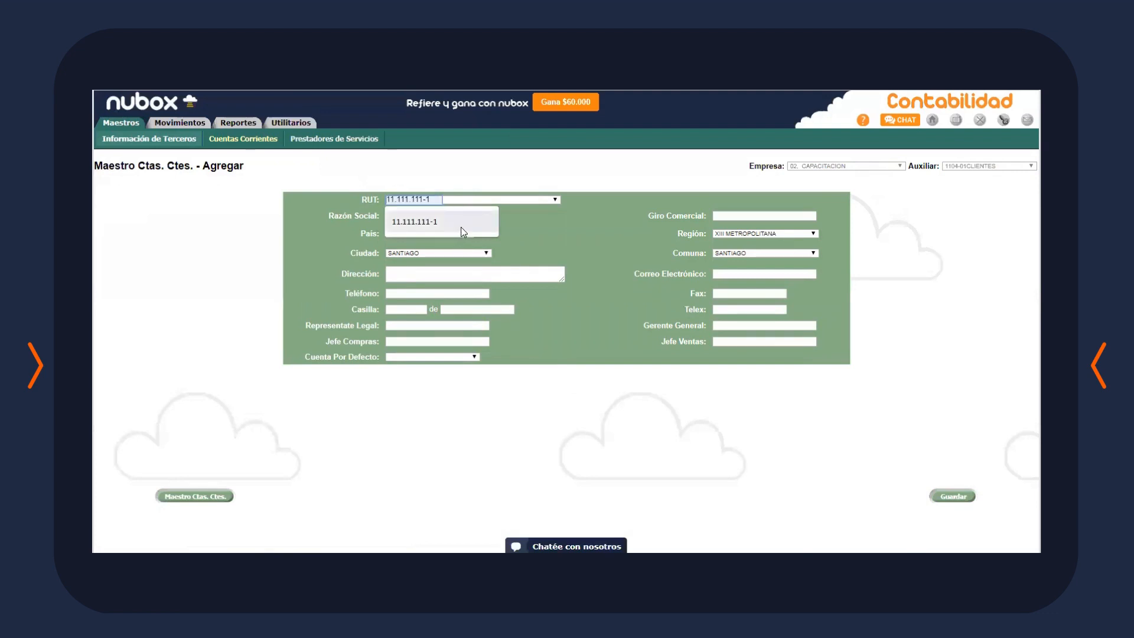
click(461, 227)
click(450, 216)
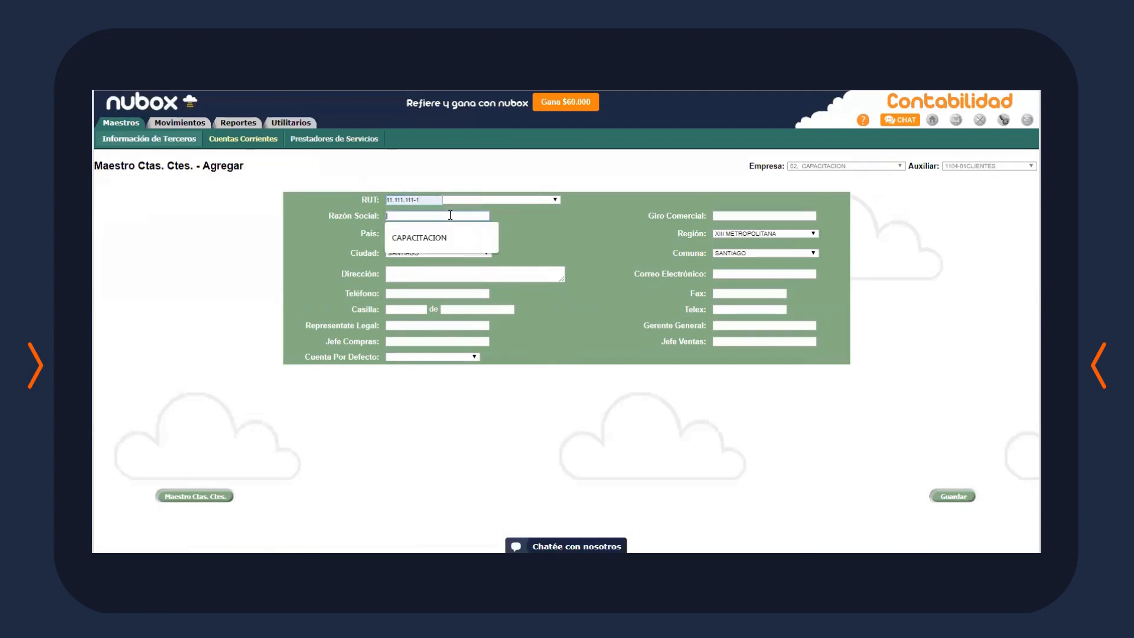
click(435, 236)
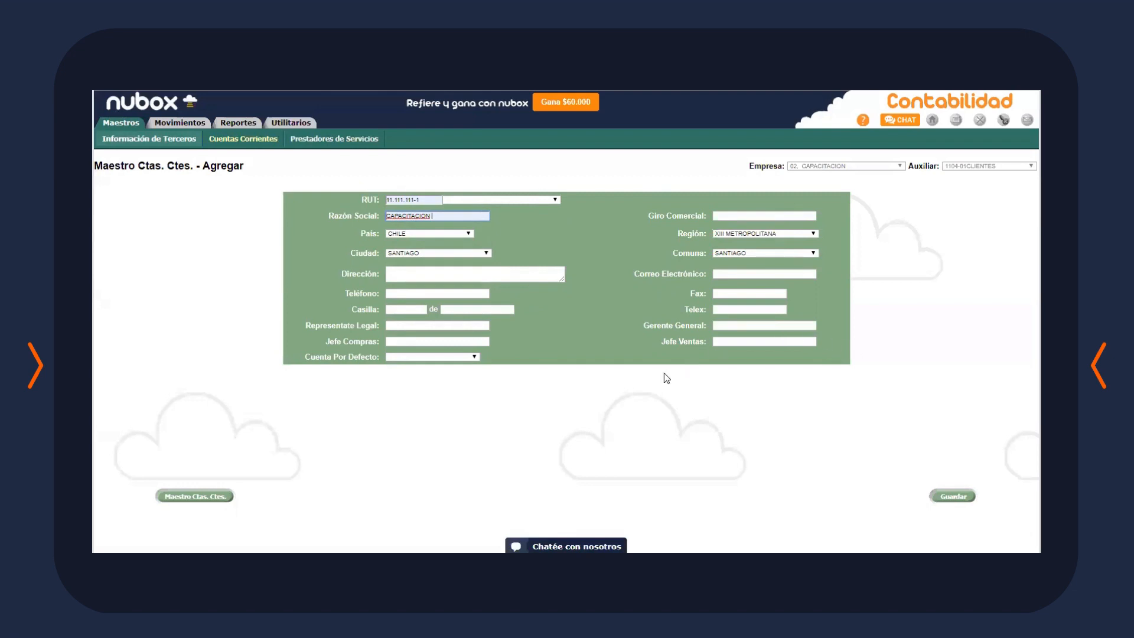
click(953, 496)
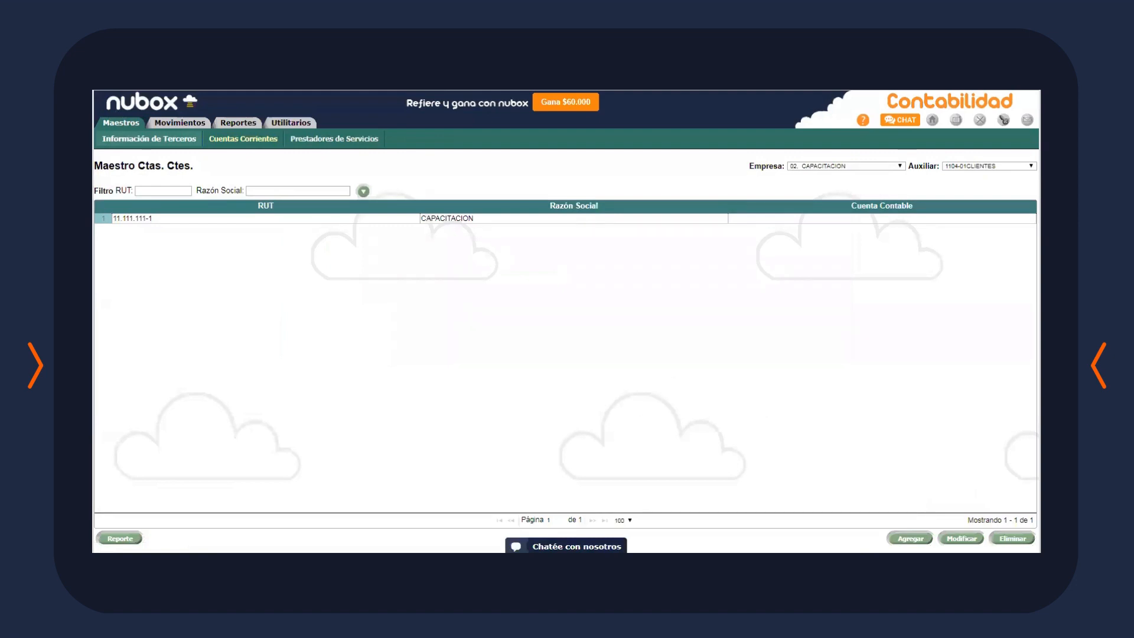
Switch the auxiliary to 2105-01PROVEEDORES and start a new current-account record
click(979, 167)
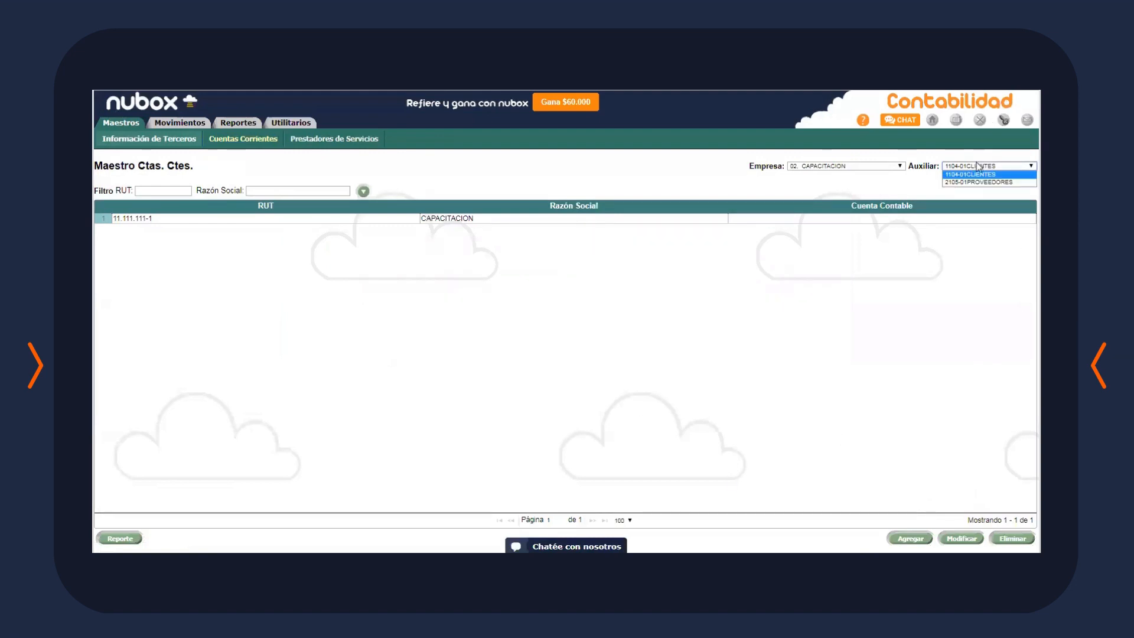
click(971, 185)
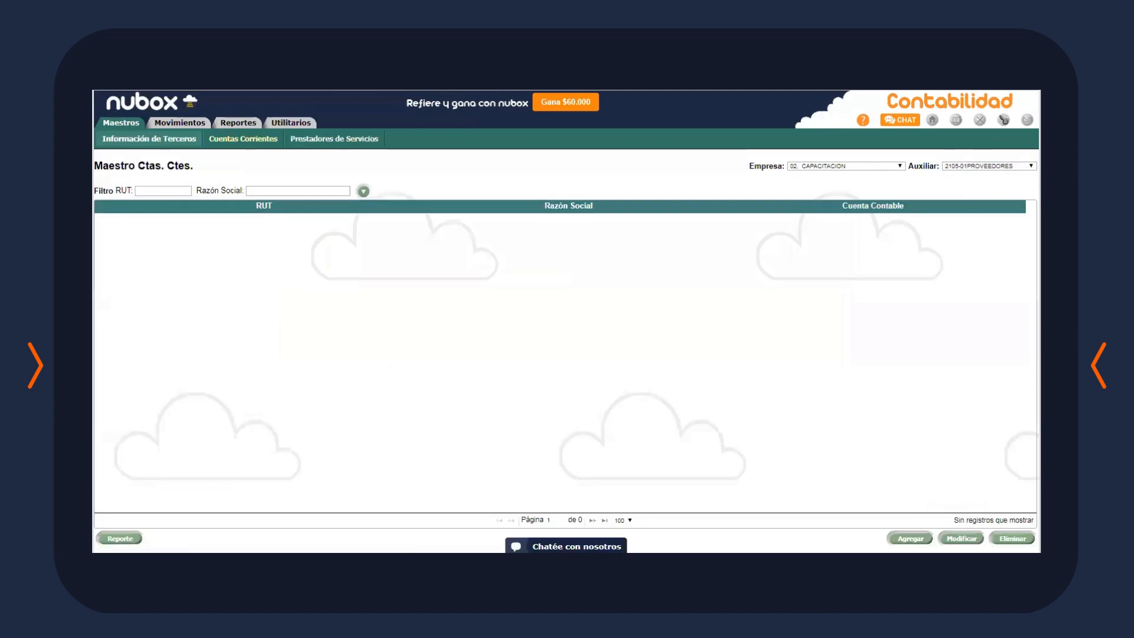
click(910, 539)
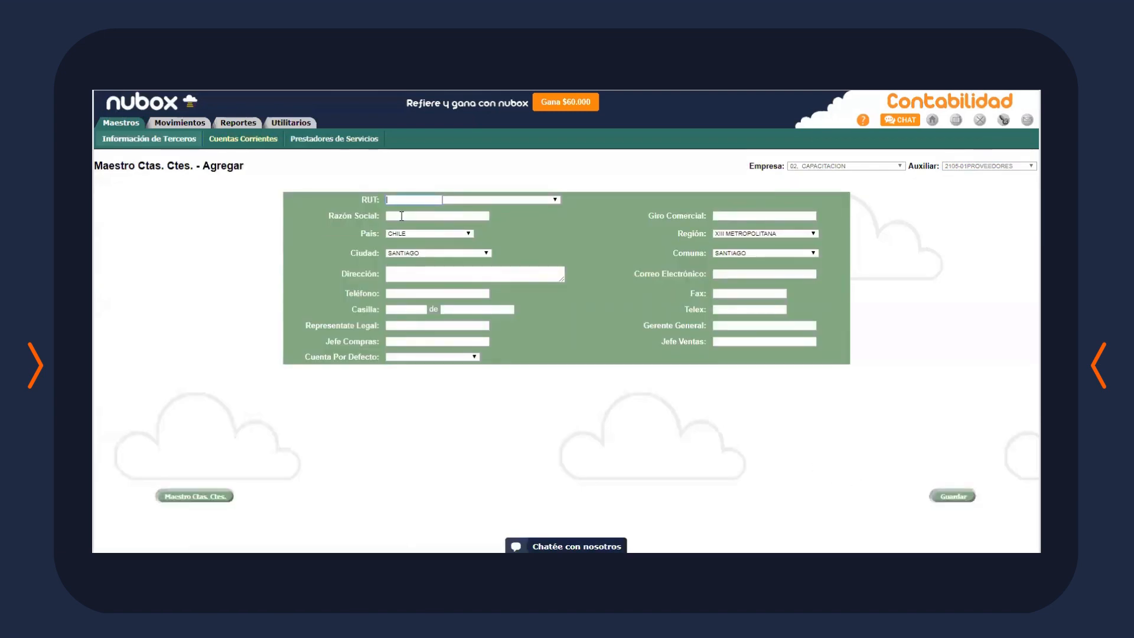
Fill the RUT and Razón Social CAPACITACION from suggestions and save the entry
click(402, 216)
click(391, 198)
click(398, 223)
click(403, 217)
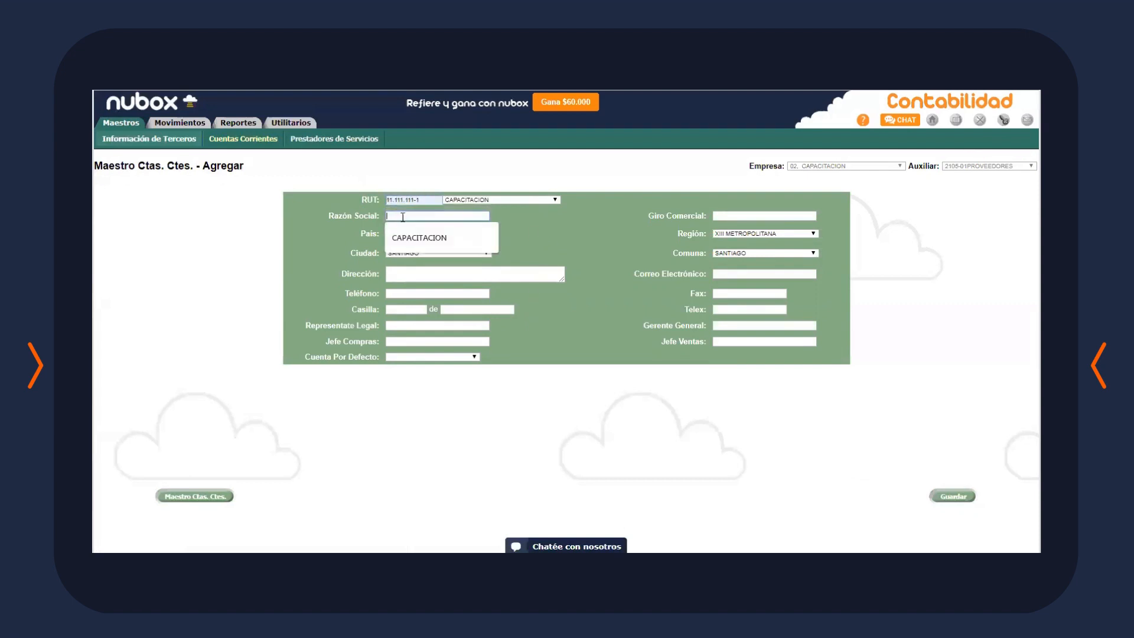
click(420, 238)
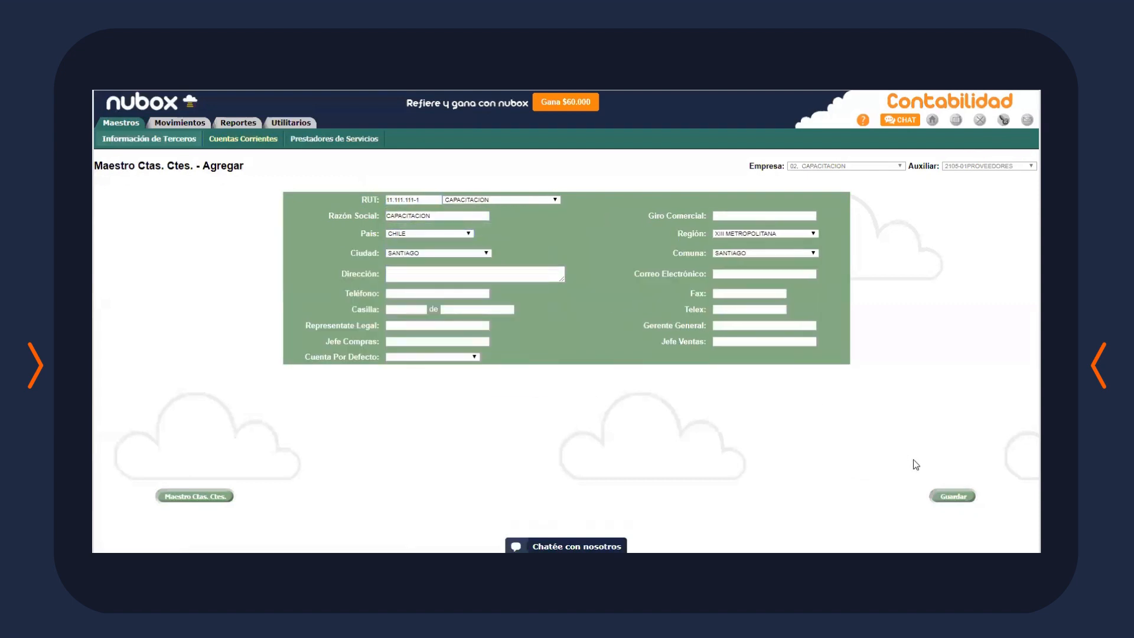
click(944, 494)
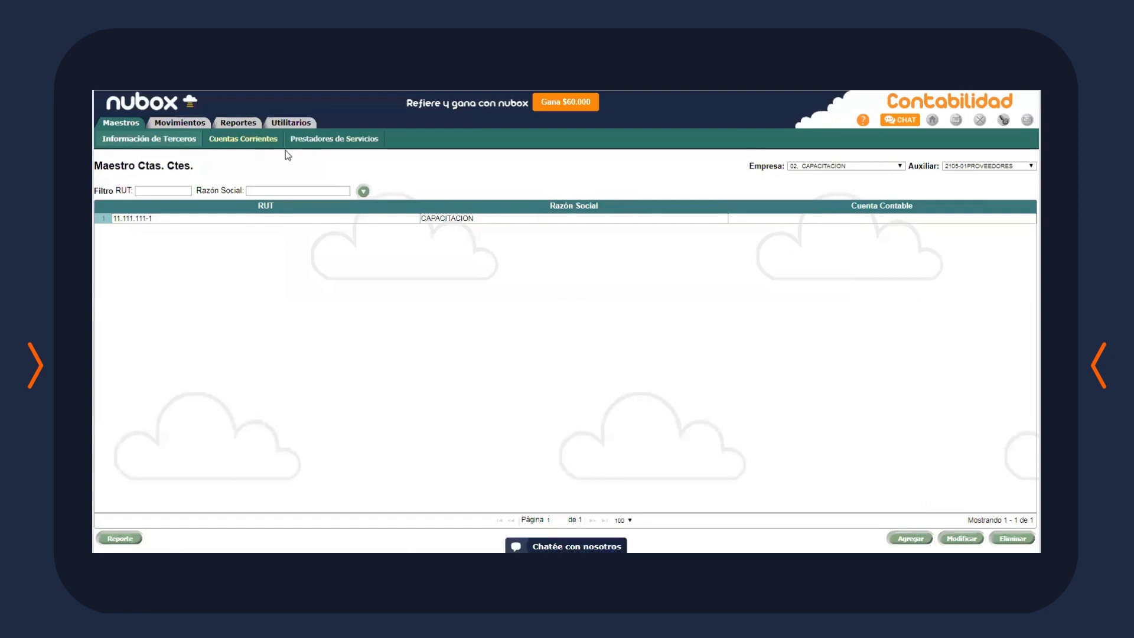
click(324, 146)
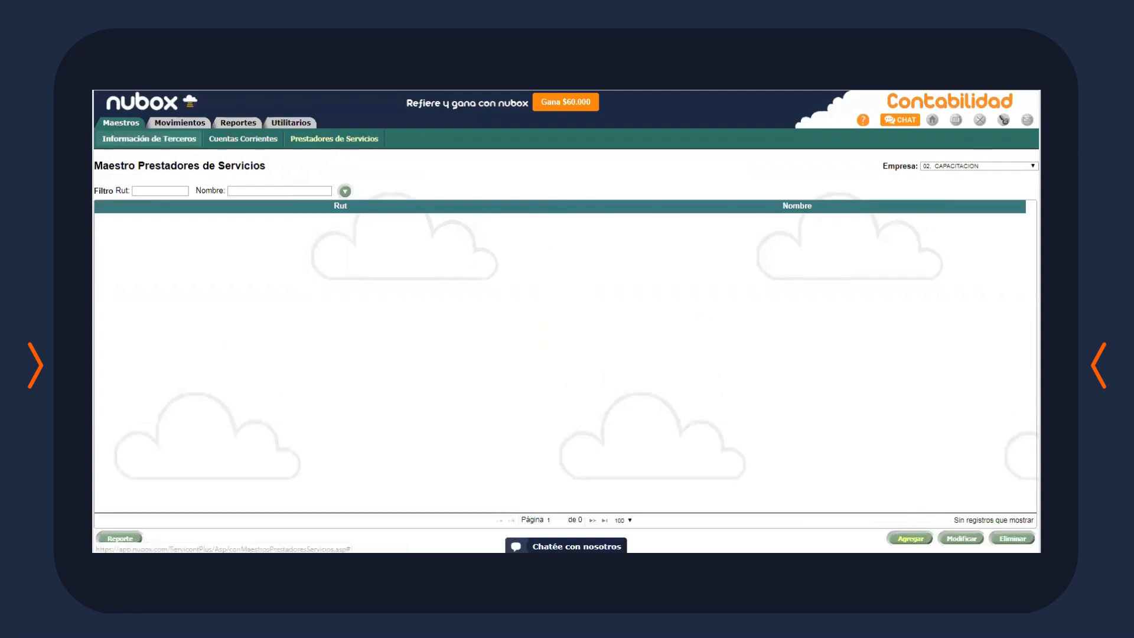
Start a new service provider record, leaving the RUT and name fields empty
click(910, 538)
click(548, 224)
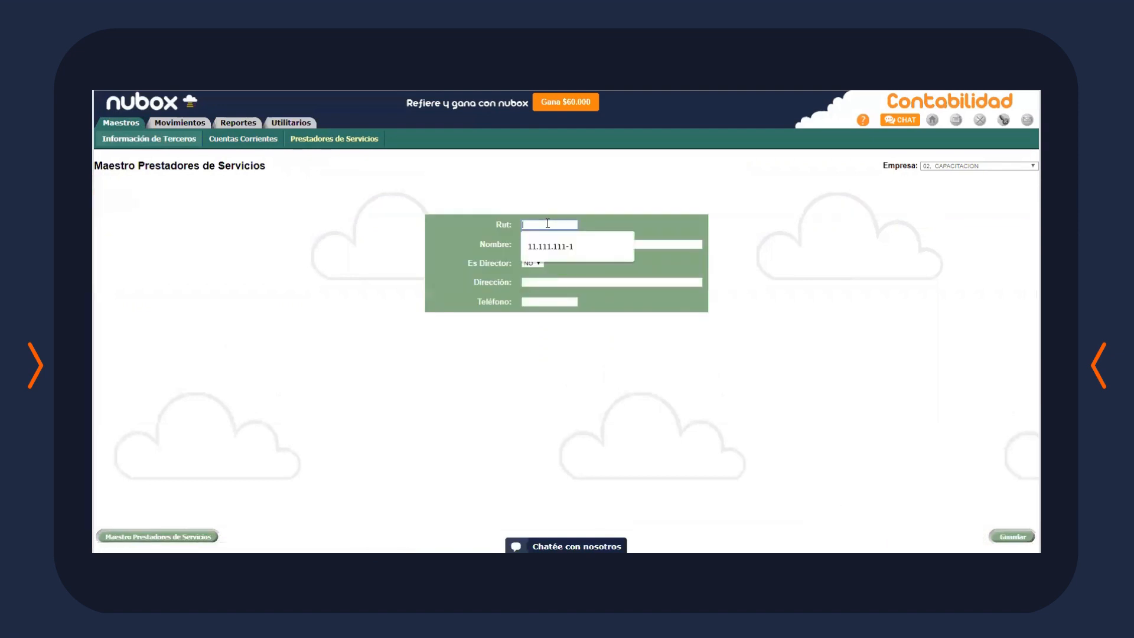
click(564, 245)
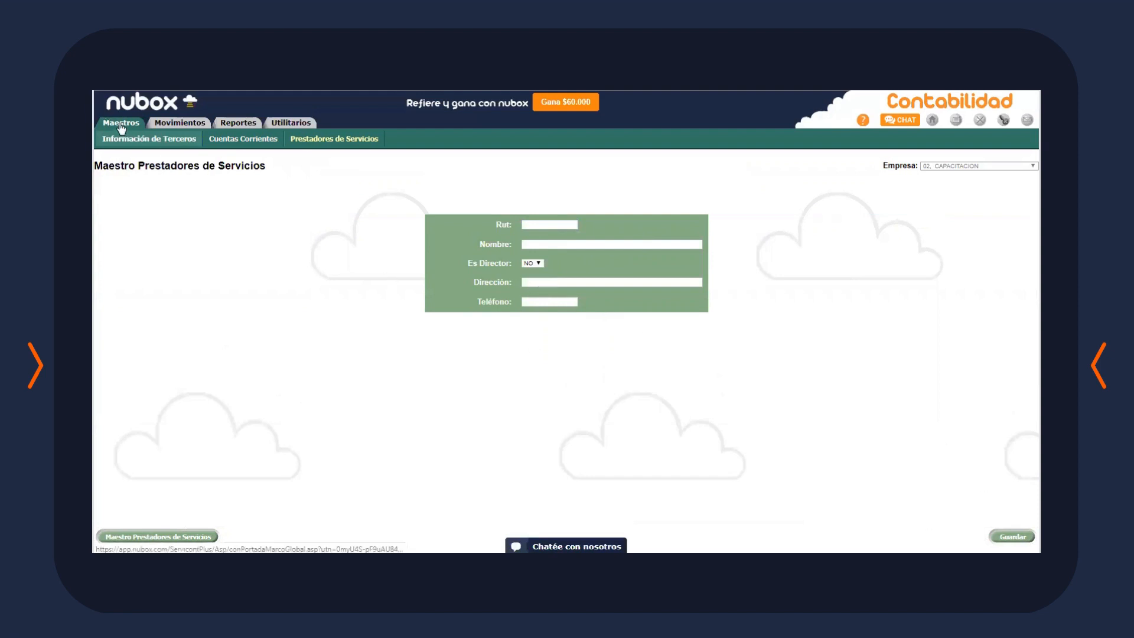
mouse_move(120, 126)
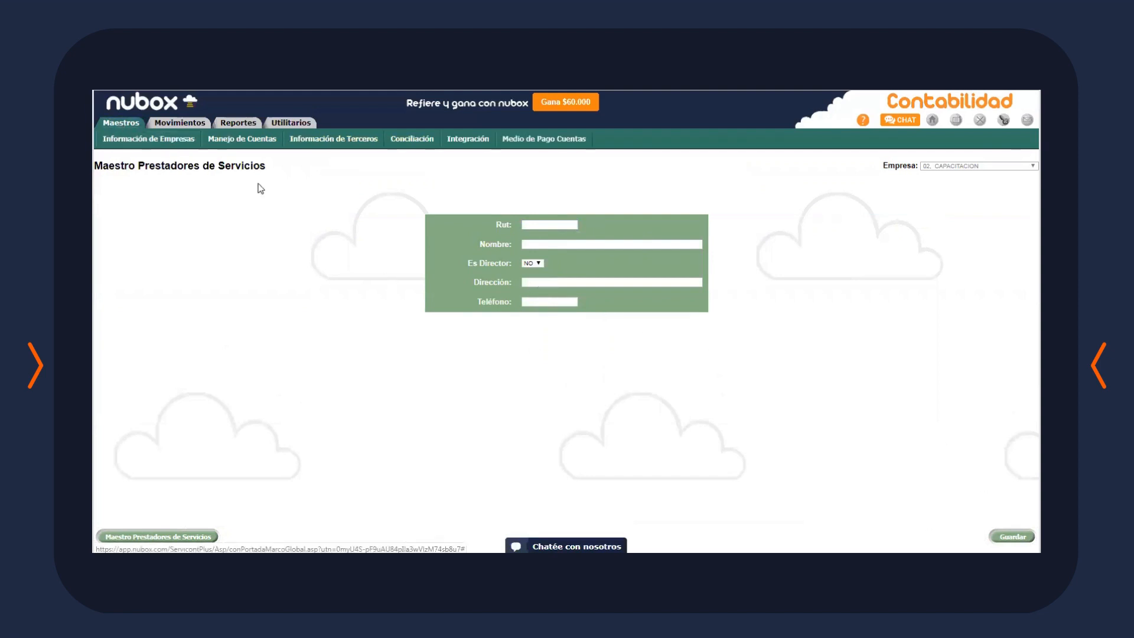
In Códigos Bancarios, create code 01 TRANSFERENCIA with import code TRANSFERENCIA as ABONO
mouse_move(406, 142)
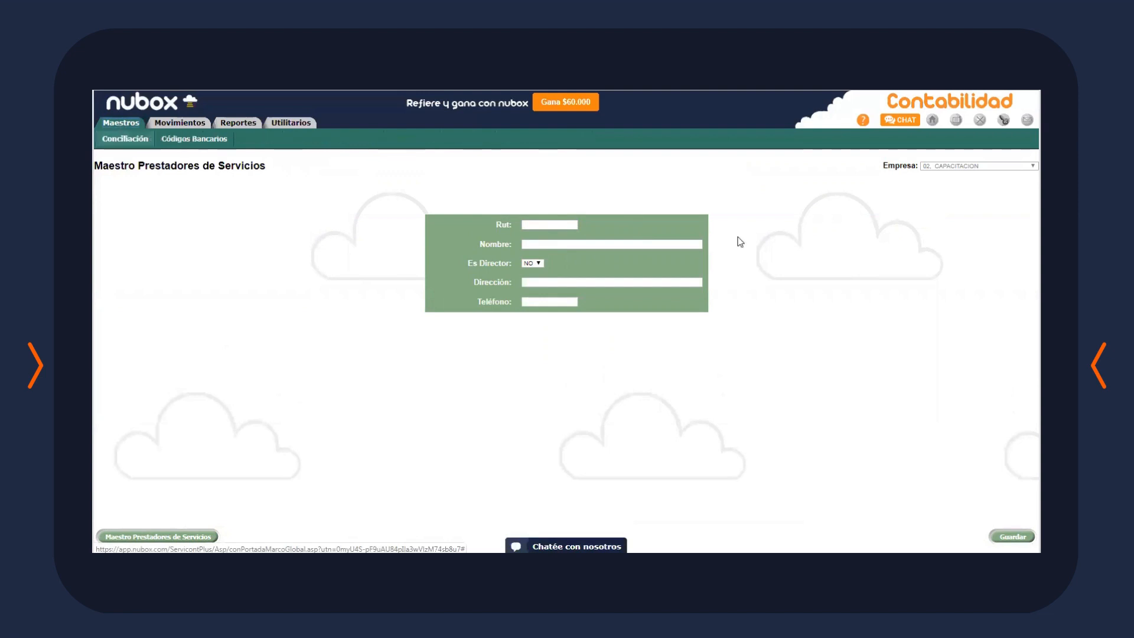
click(212, 141)
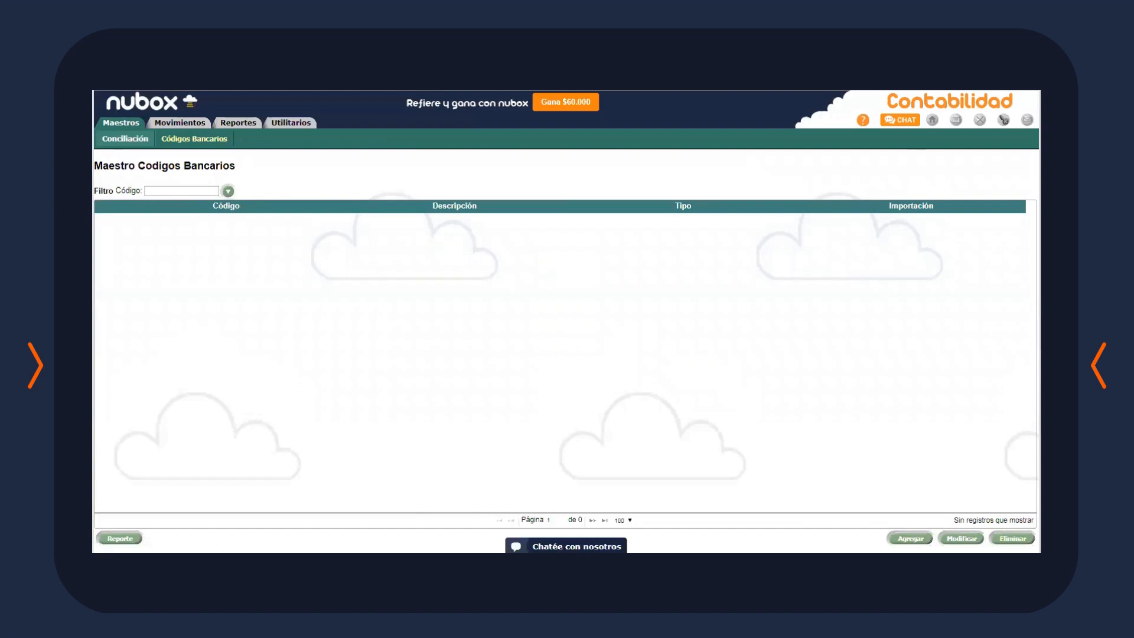
click(910, 538)
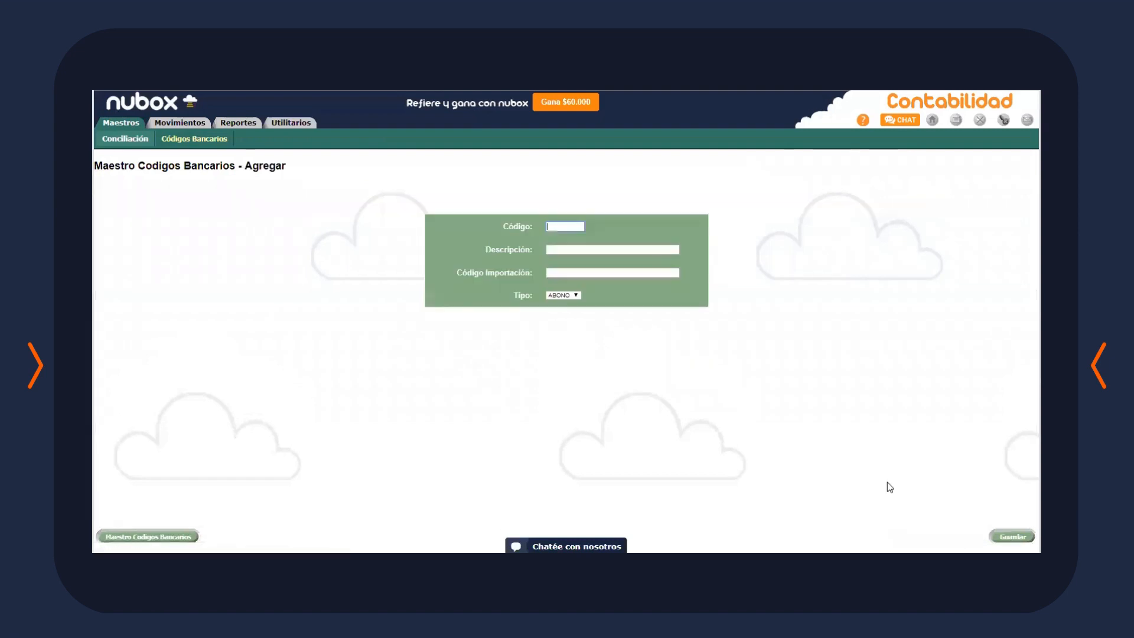
text(01)
click(606, 247)
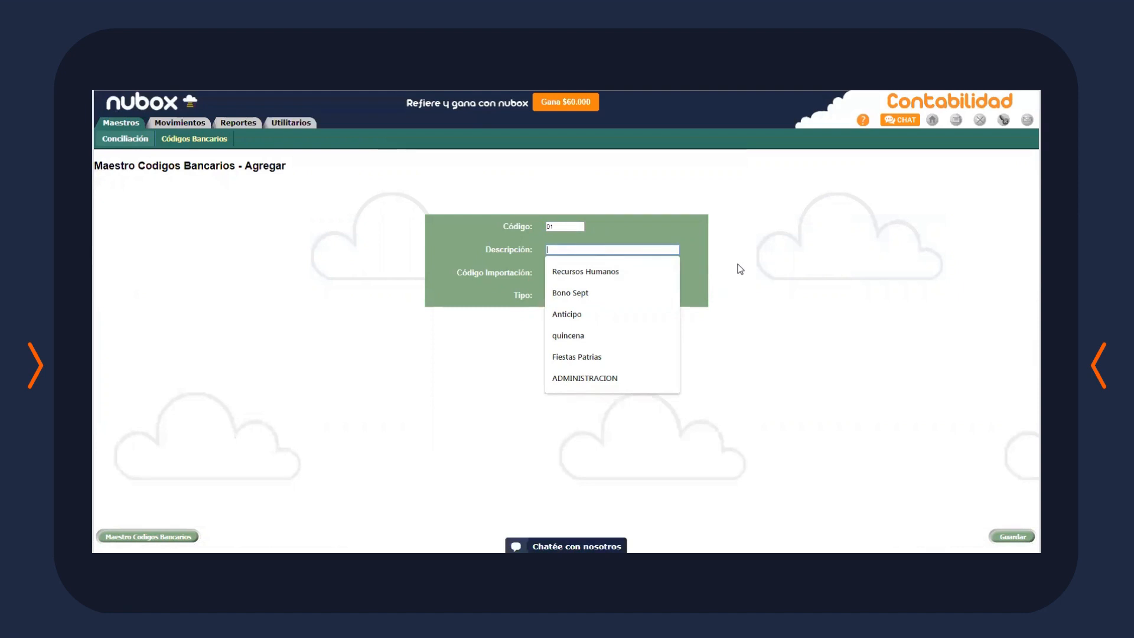
text(tR)
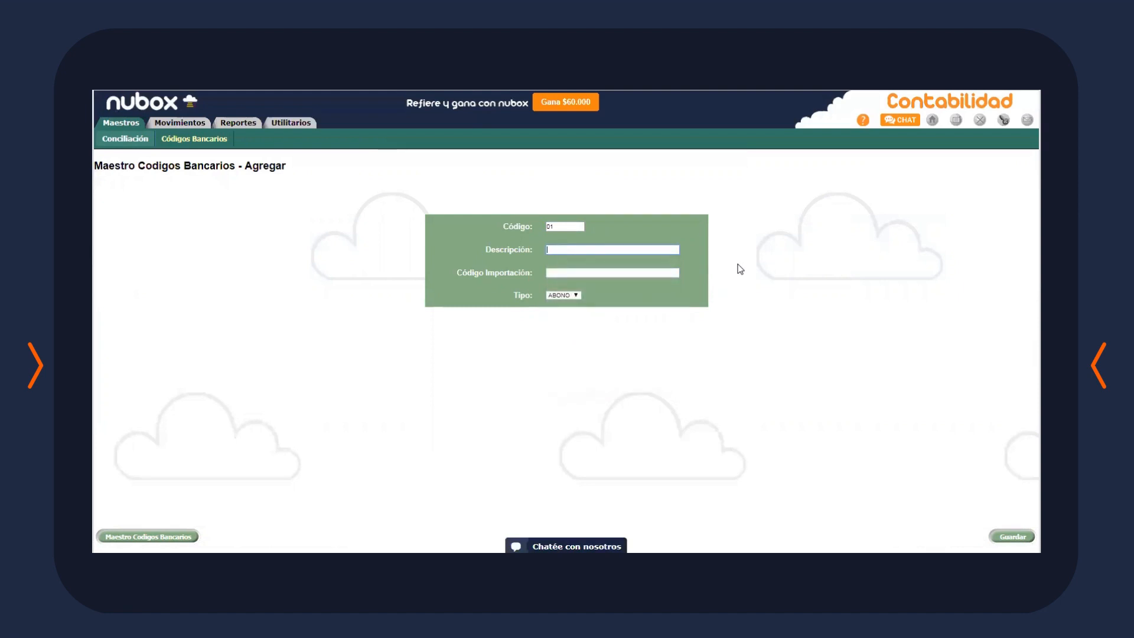
text(ENCIA)
drag(620, 253, 451, 233)
key(ctrl+c)
click(577, 274)
key(ctrl+v)
key(Return)
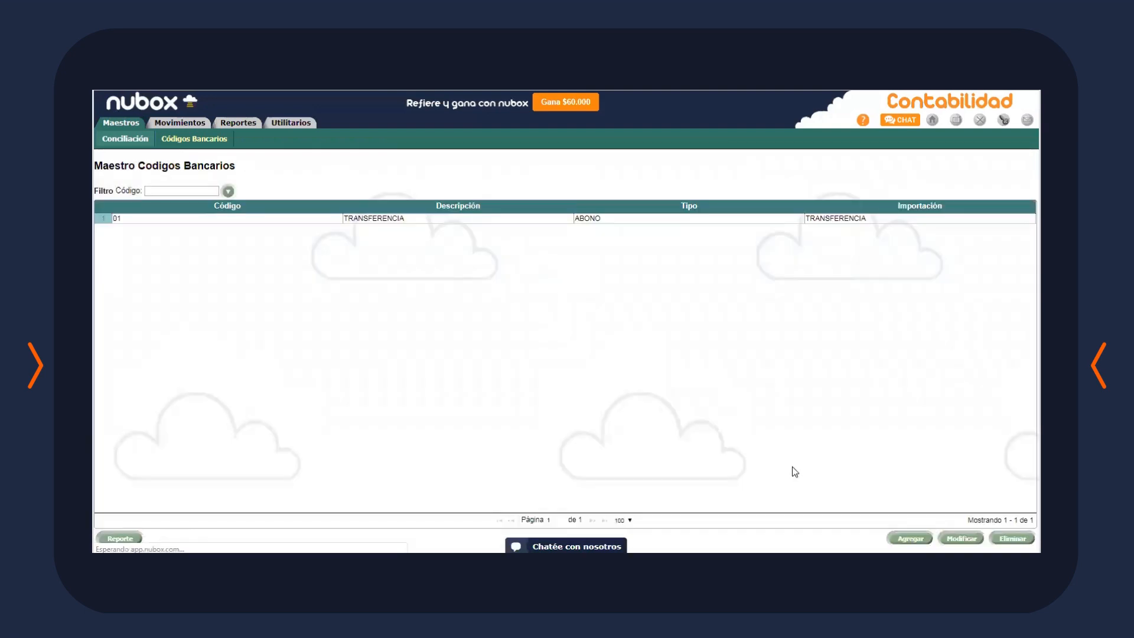
Create bank code 02 TRANSFERENCIA with import code TRANSFERENCIA and movement type CARGO
click(910, 538)
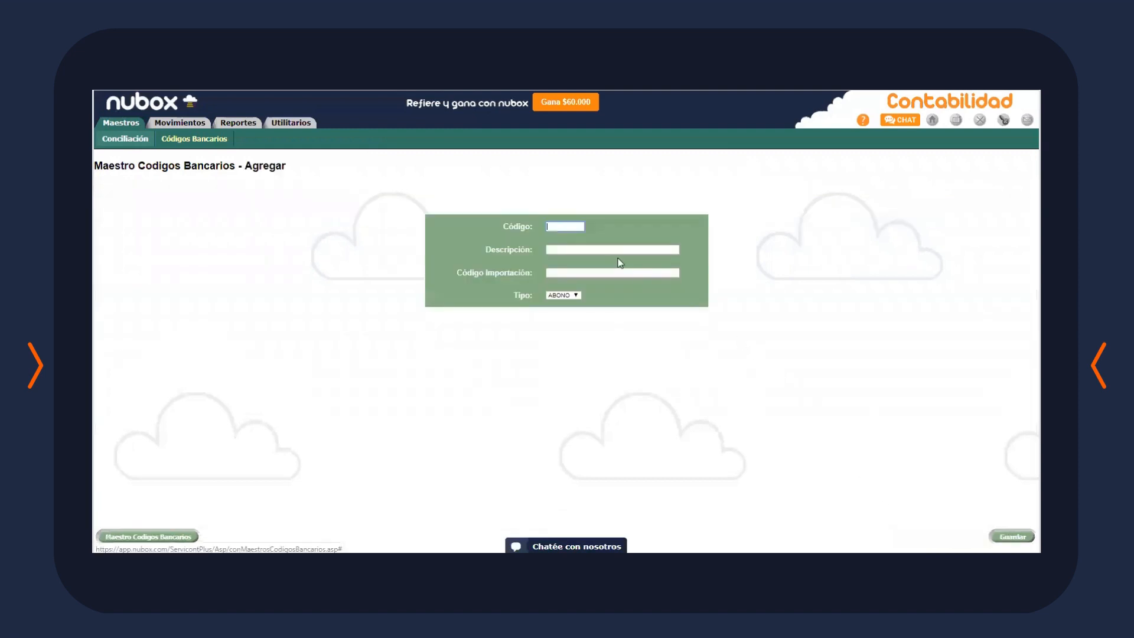
text(02)
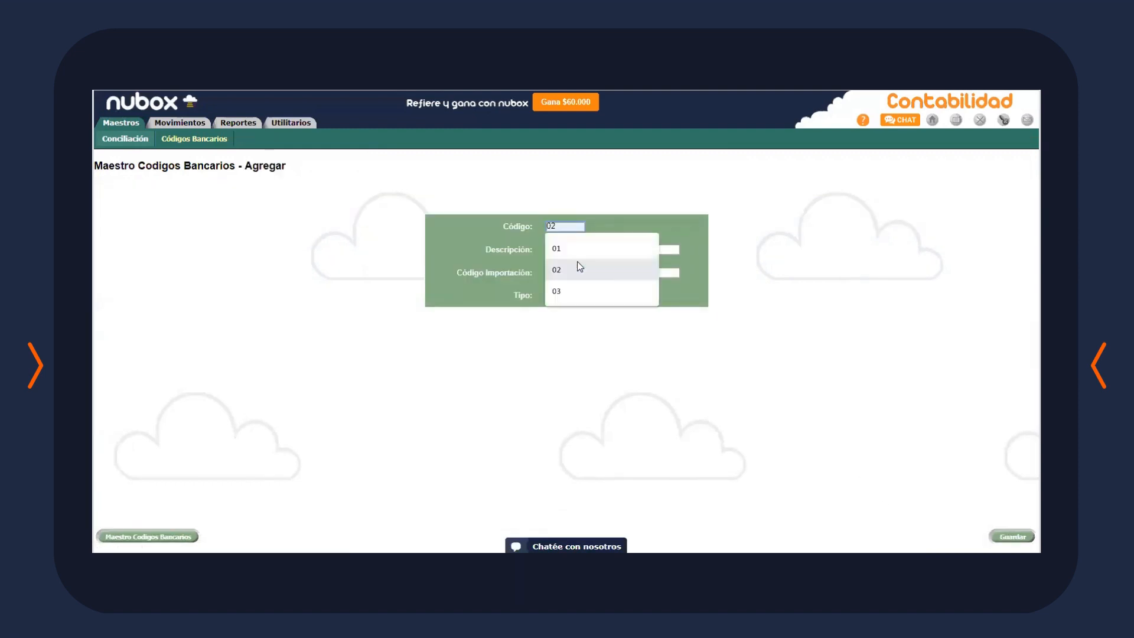
click(639, 248)
key(ctrl+v)
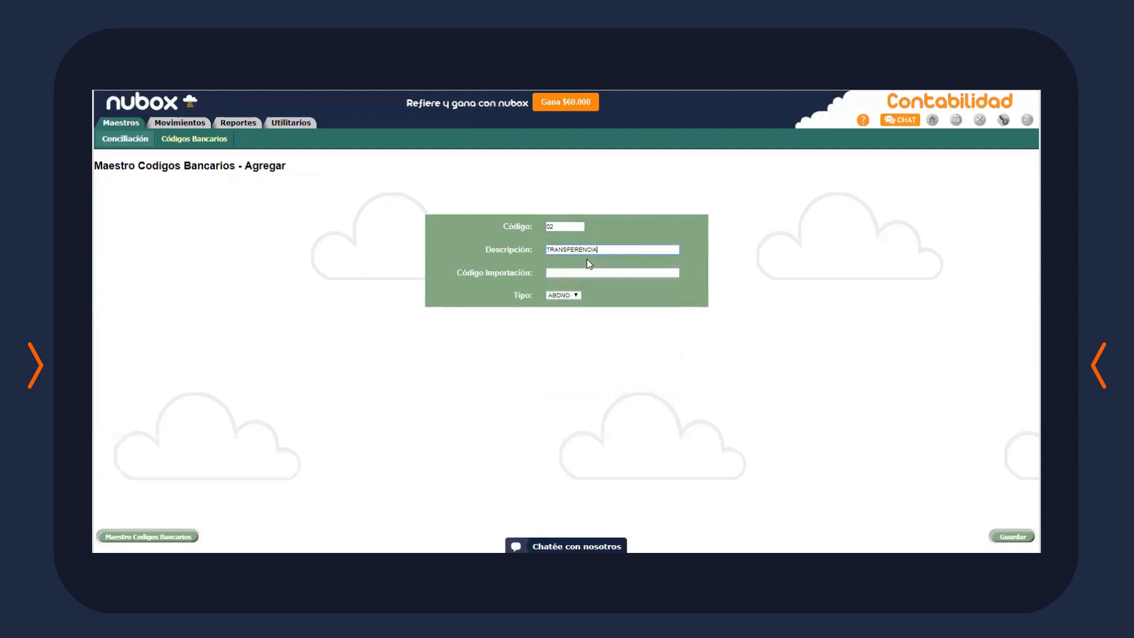
click(577, 270)
click(604, 300)
click(560, 295)
click(558, 311)
click(1012, 536)
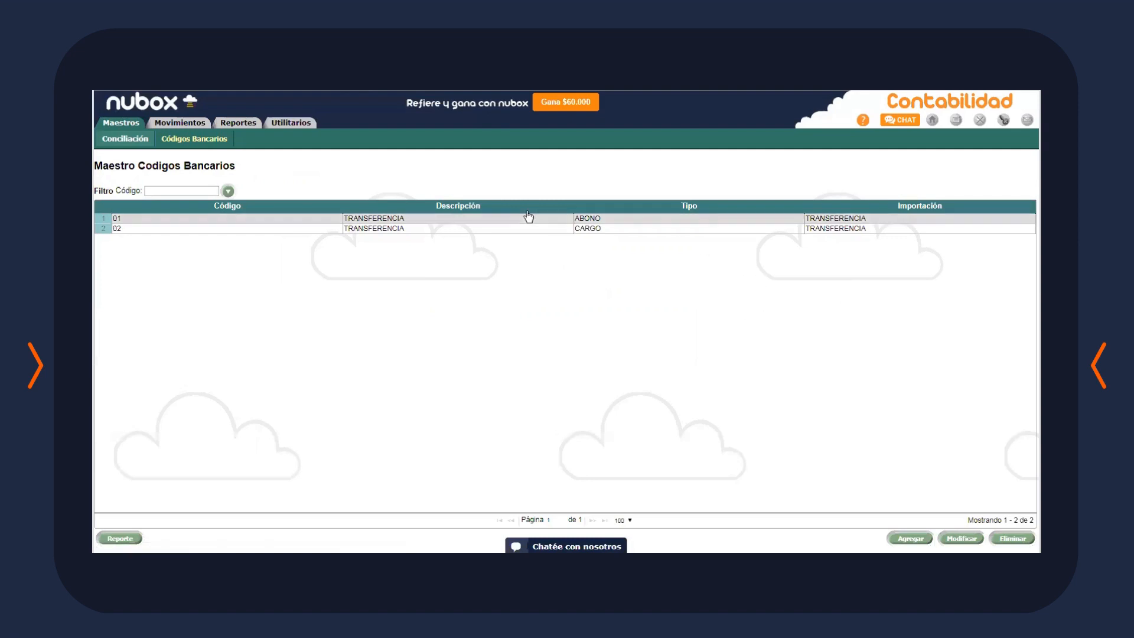
click(509, 222)
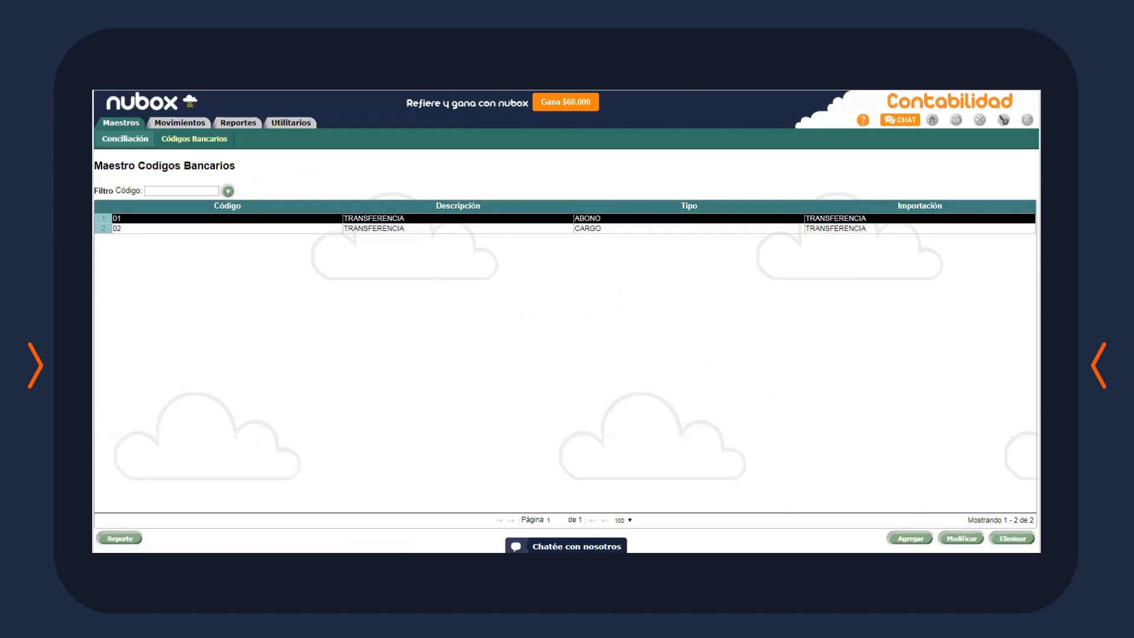
mouse_move(115, 122)
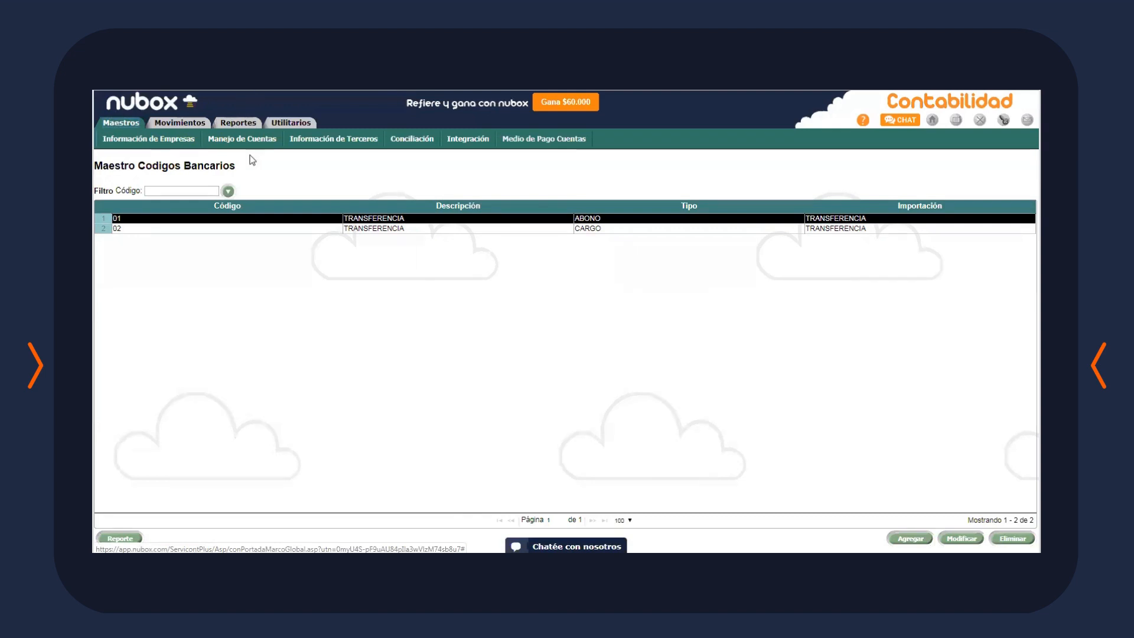
Edit Parámetros Preliminares, keeping manual numbering NO, MANUAL centralisation and UNICA POR TIPO COMPROBANTE numbering
mouse_move(295, 125)
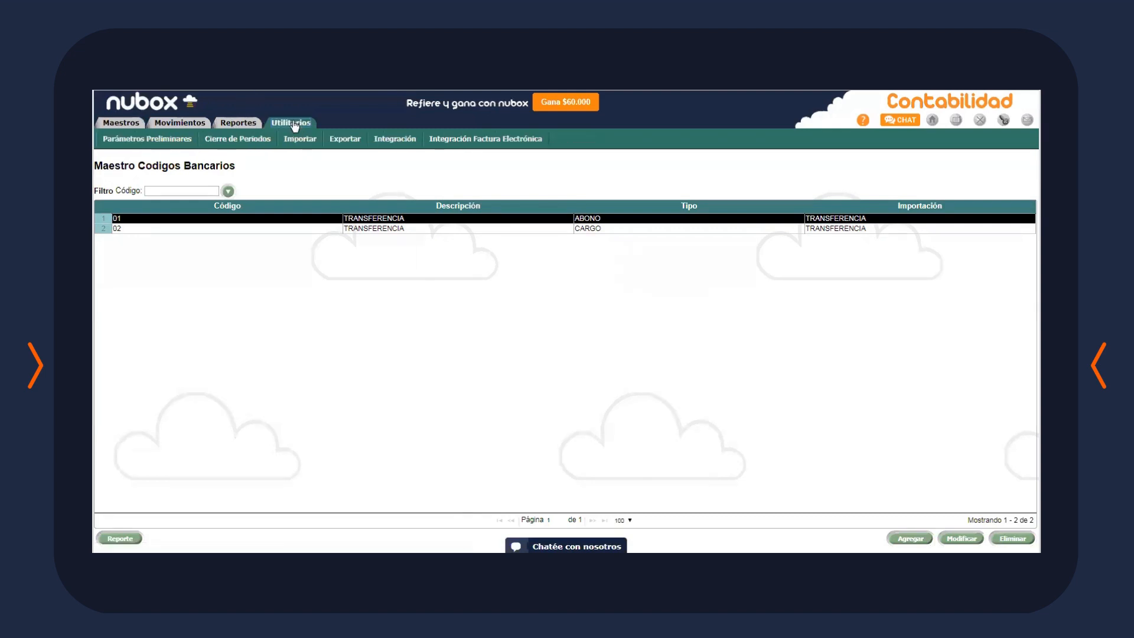
click(147, 138)
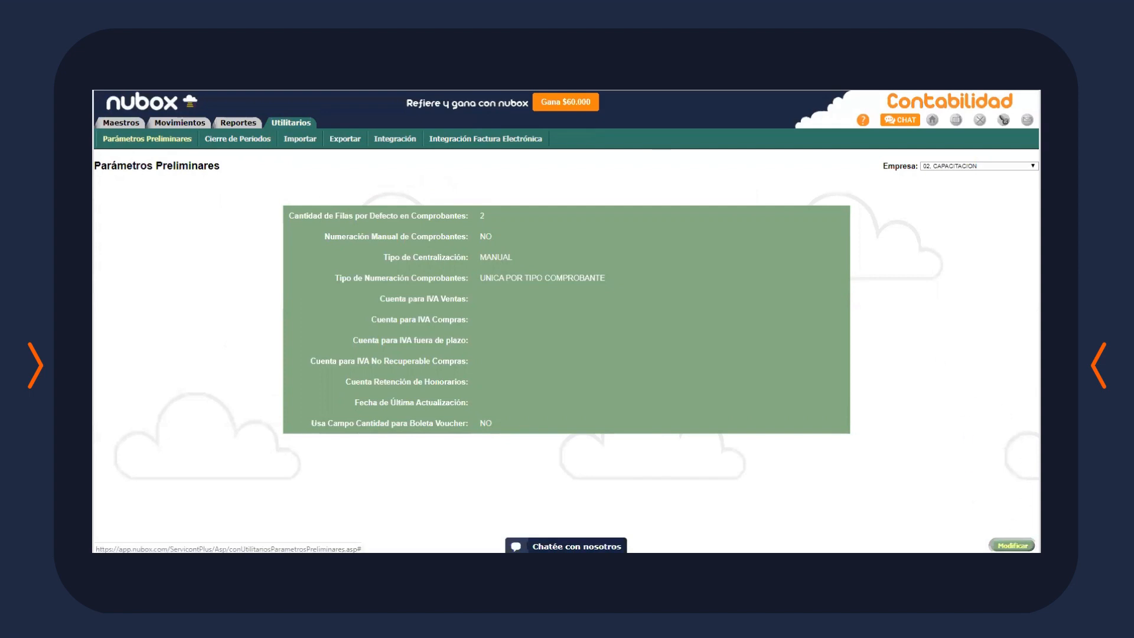
click(1012, 545)
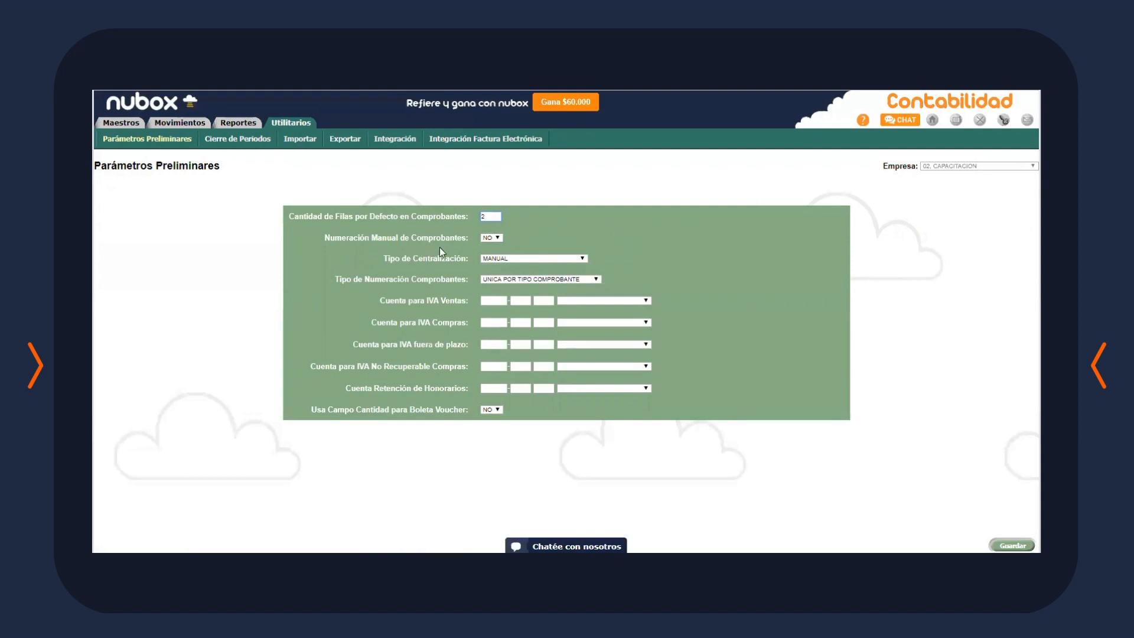
click(489, 239)
click(489, 240)
click(558, 257)
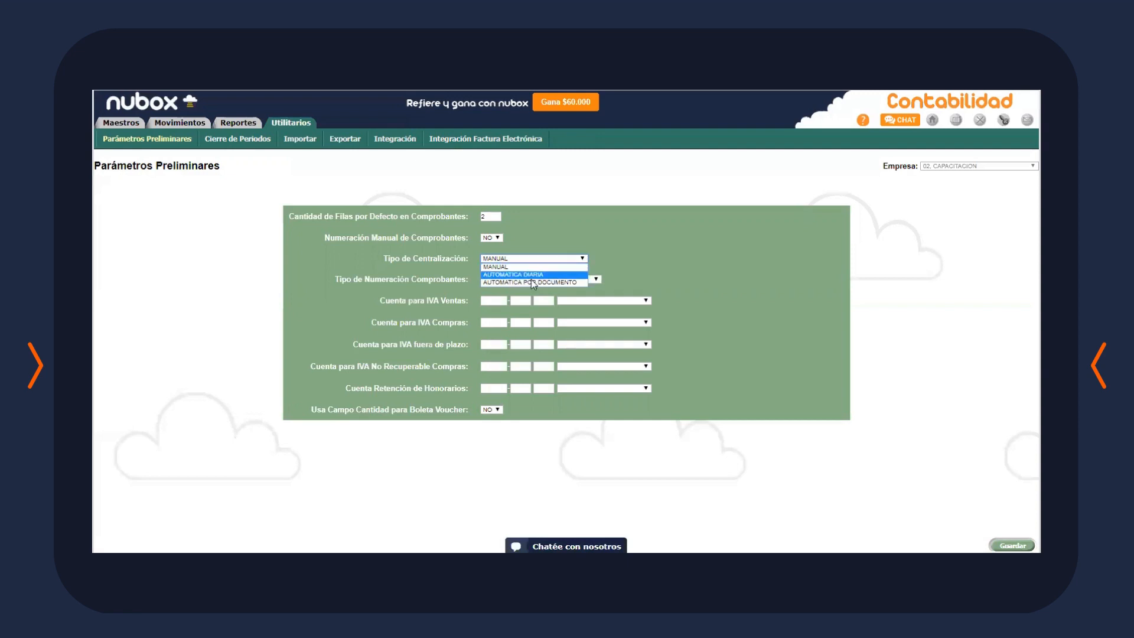
click(499, 267)
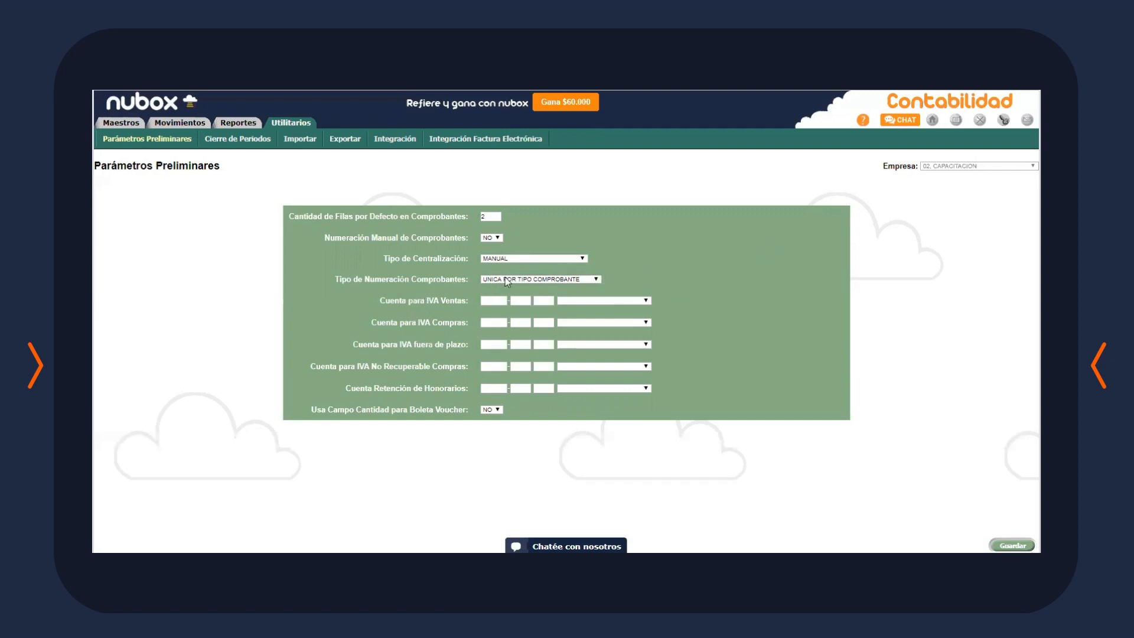
click(529, 280)
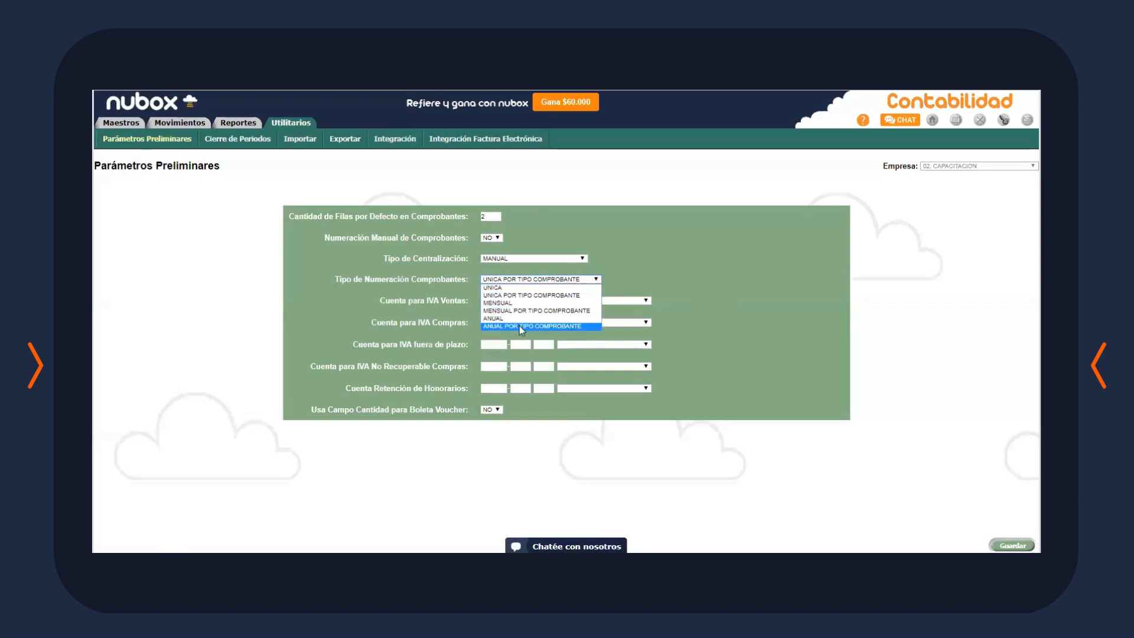
click(584, 295)
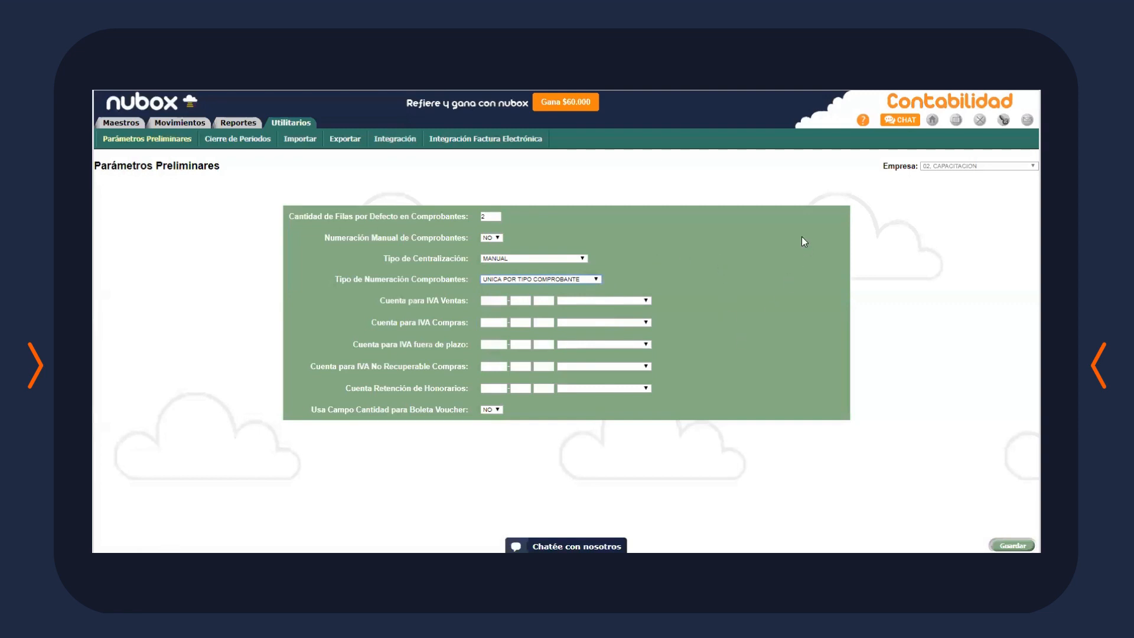
Set sales VAT 2108-02, purchase VAT 1108-02 and fee withholding 2108-04, then save the parameters
click(621, 300)
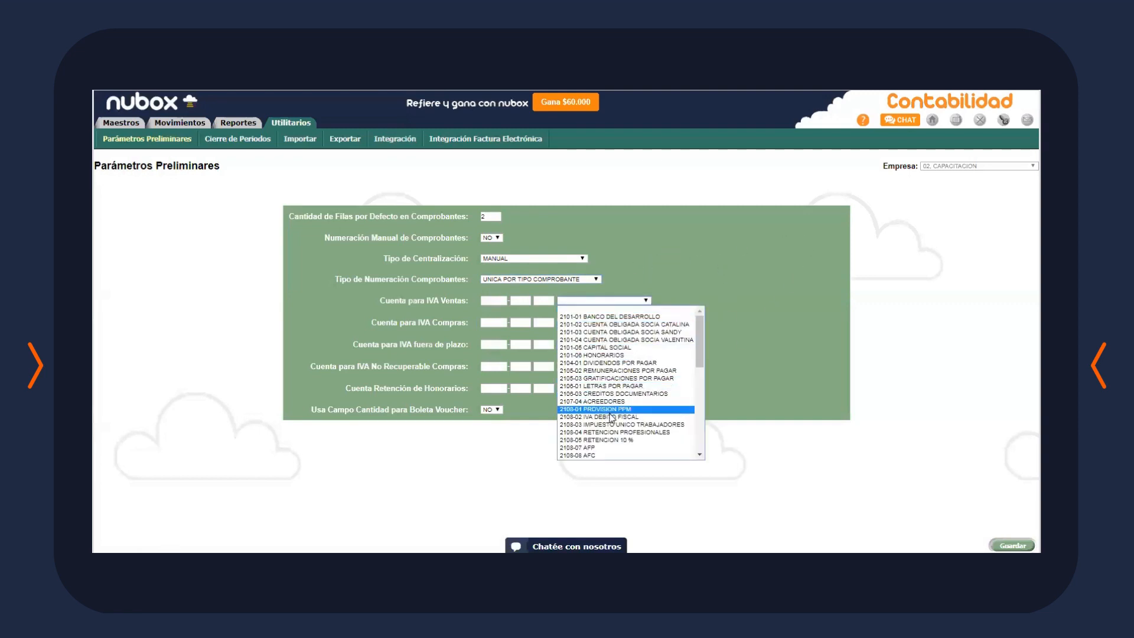
click(612, 416)
click(620, 322)
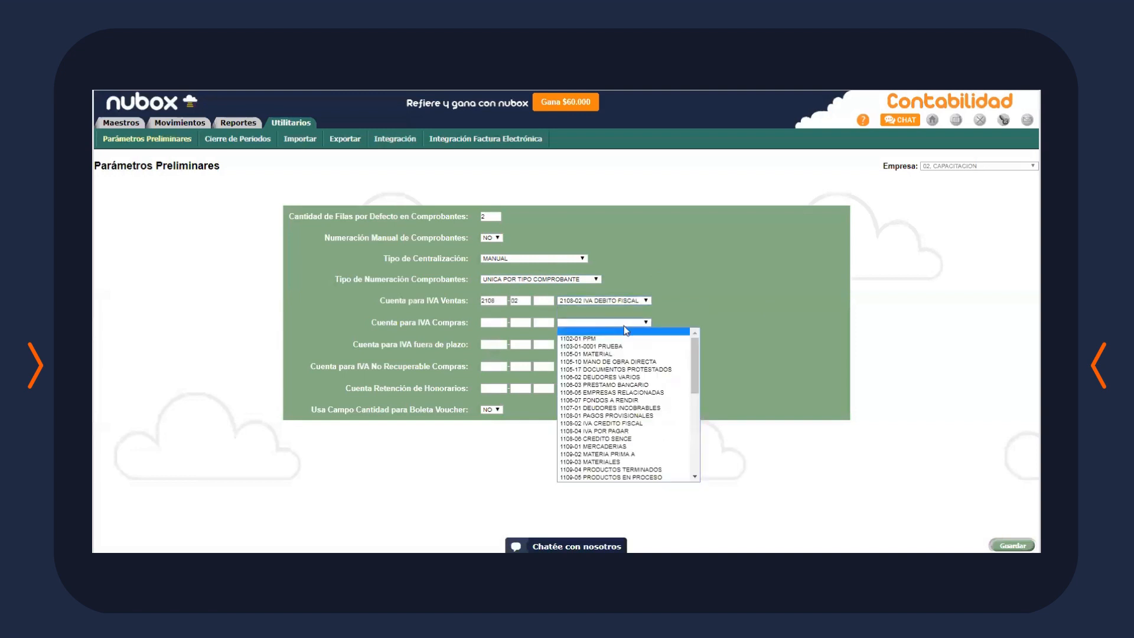
click(623, 423)
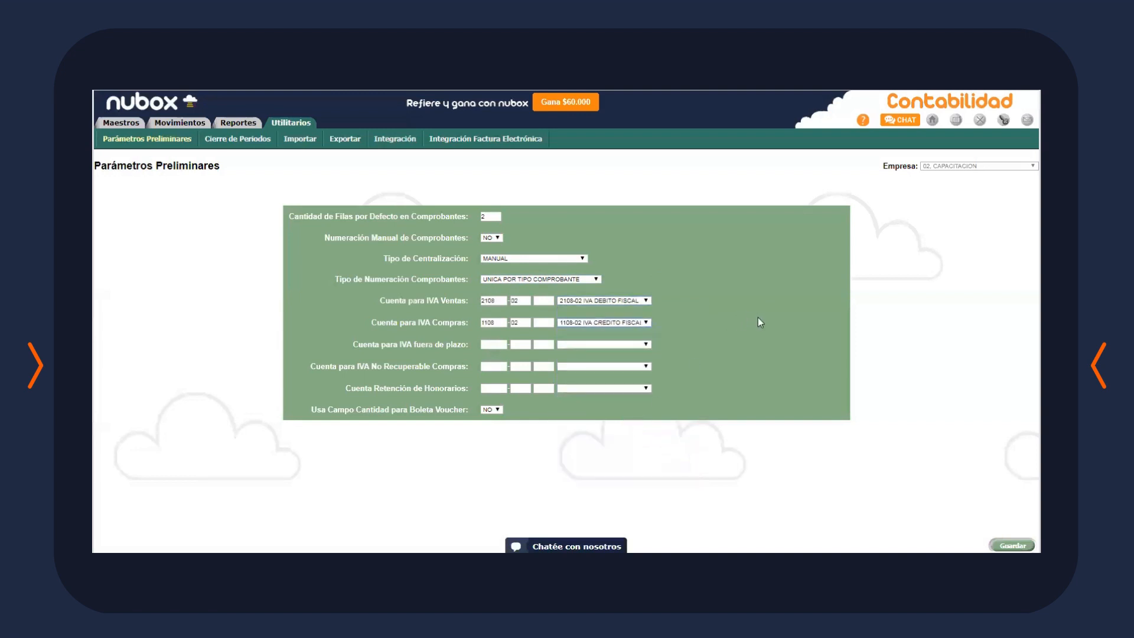
click(581, 388)
scroll(650, 461, down, 5)
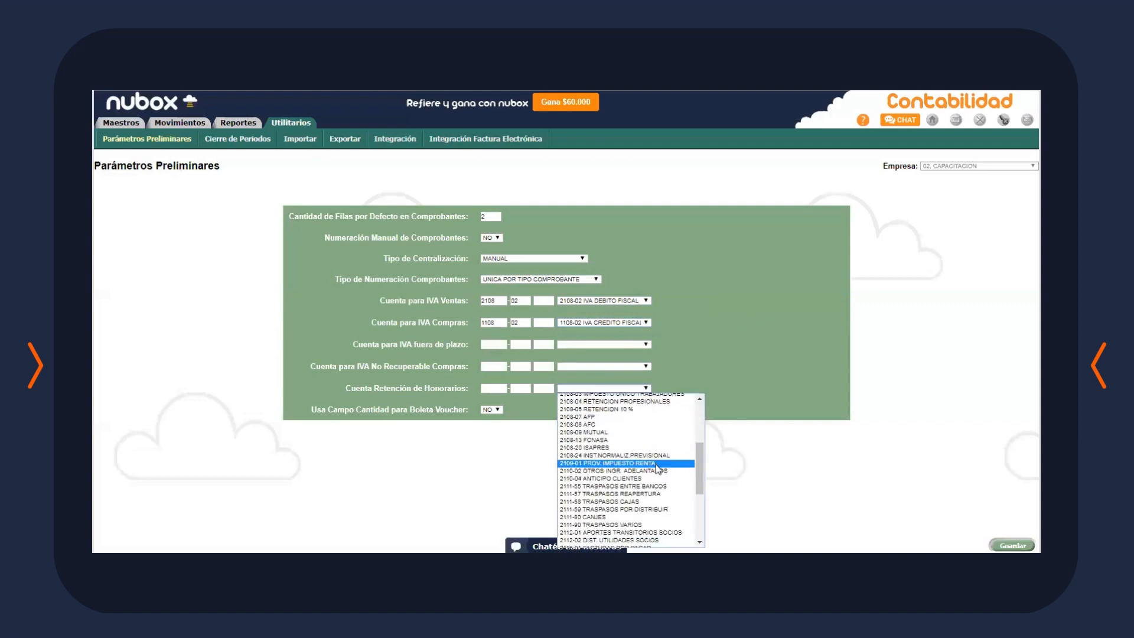
click(664, 402)
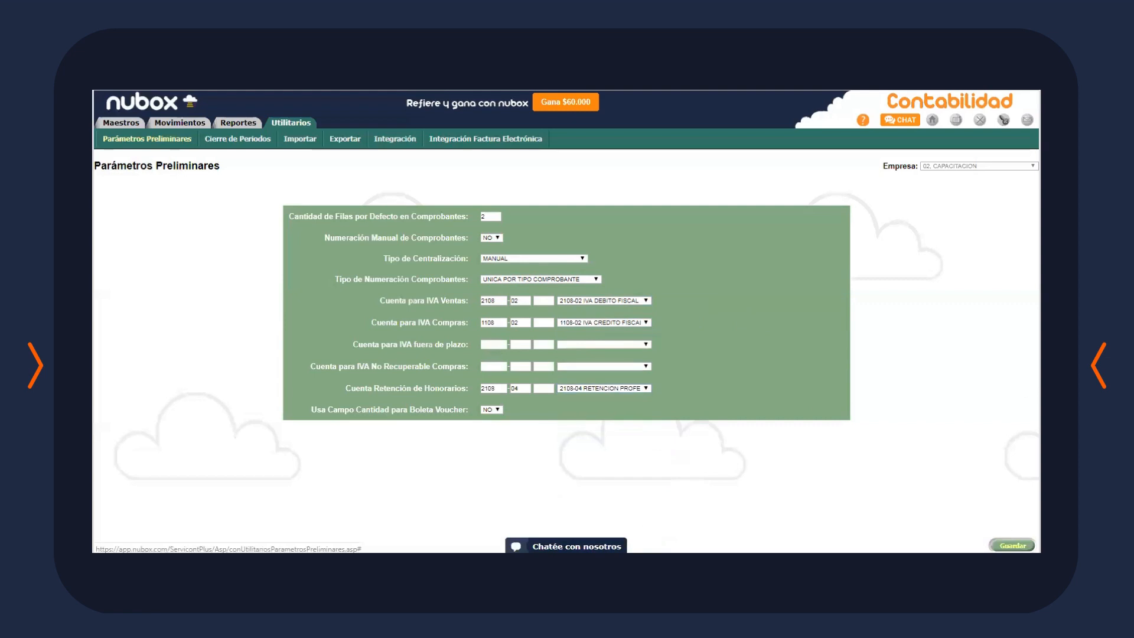
click(1012, 545)
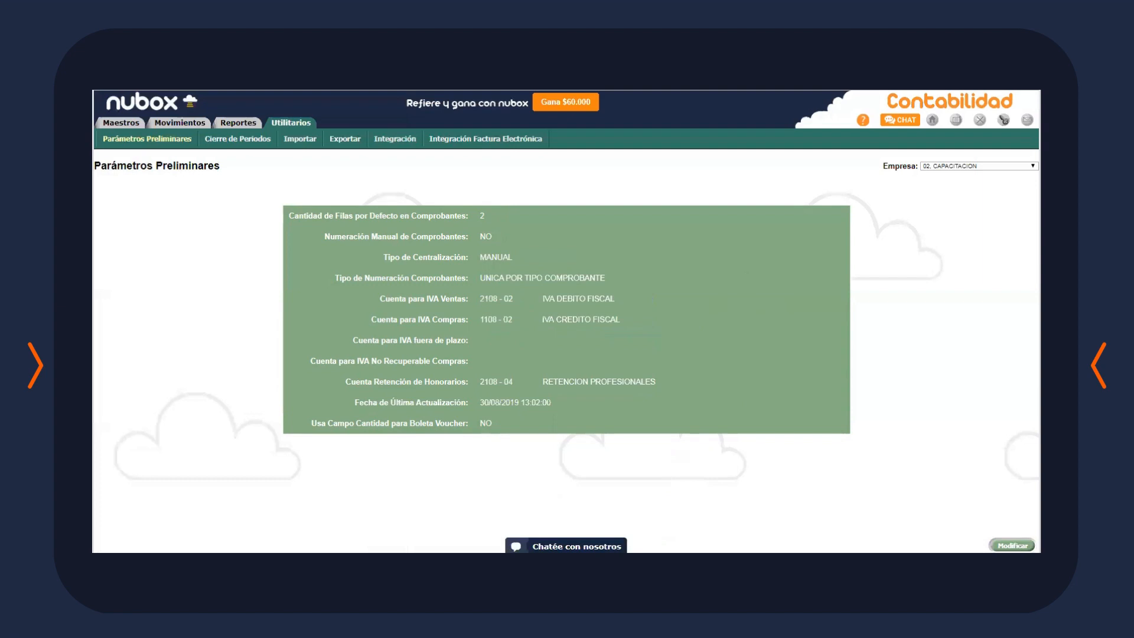
click(165, 125)
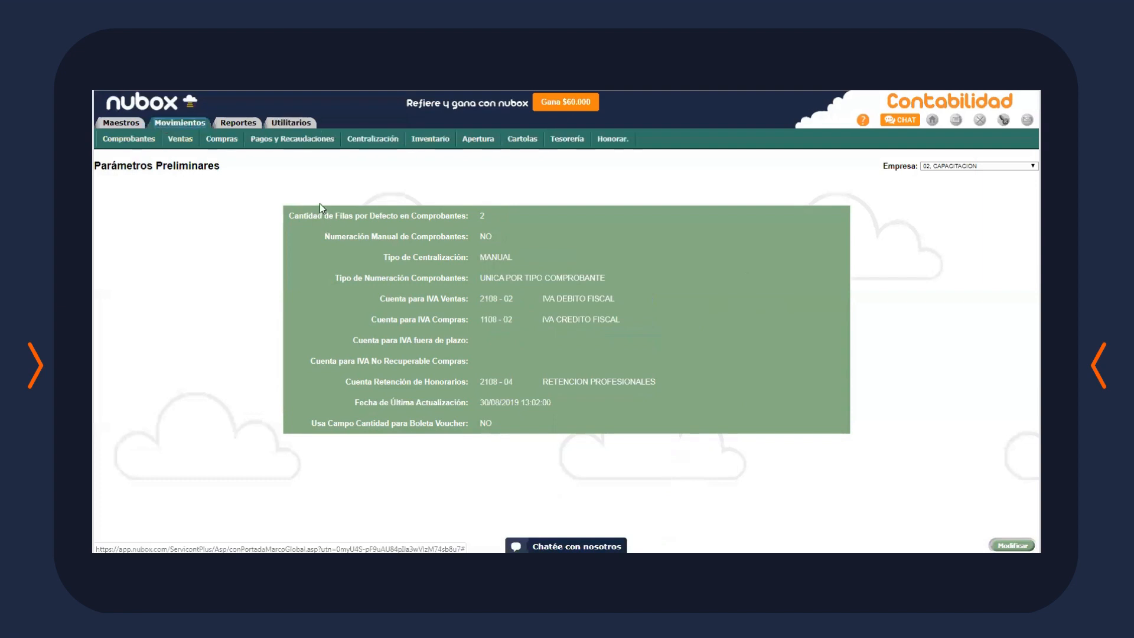
Start a new sales invoice with document type FACTURA ELECT
click(181, 141)
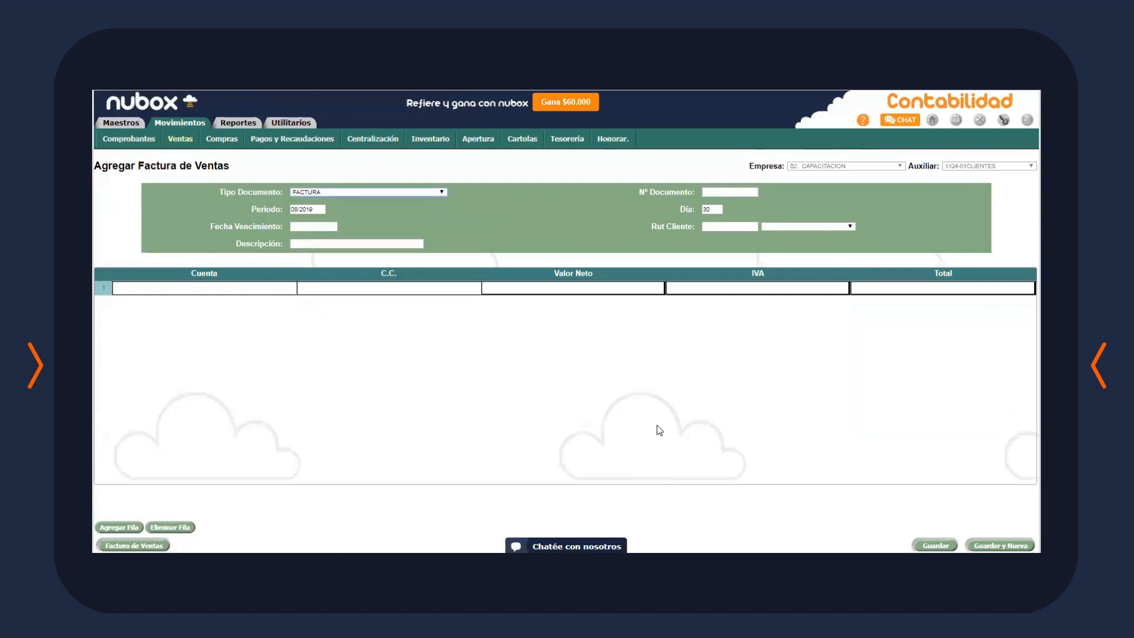
click(431, 193)
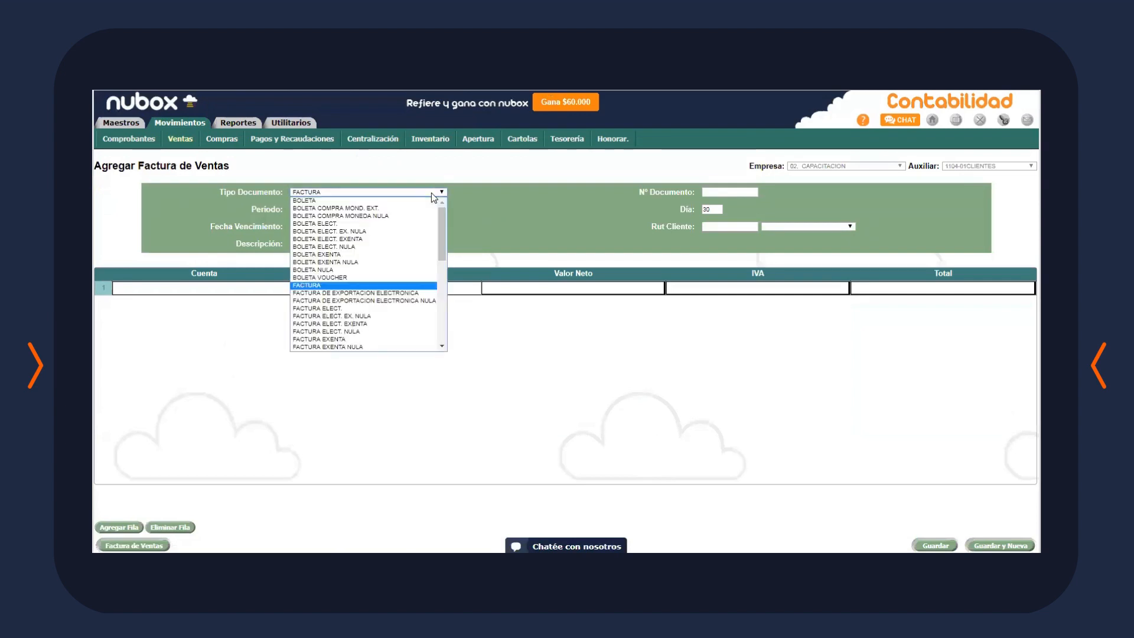
click(404, 308)
Enter invoice number 123 and due date 30/08/2019
click(717, 194)
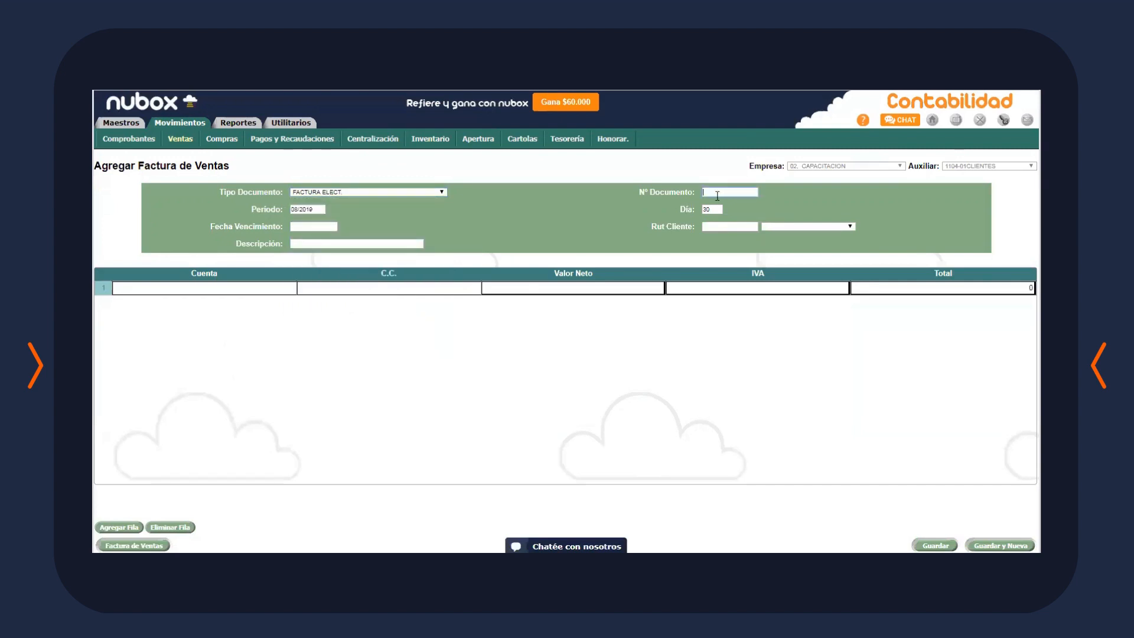
text(123)
click(317, 225)
text(30/08/2019)
click(806, 225)
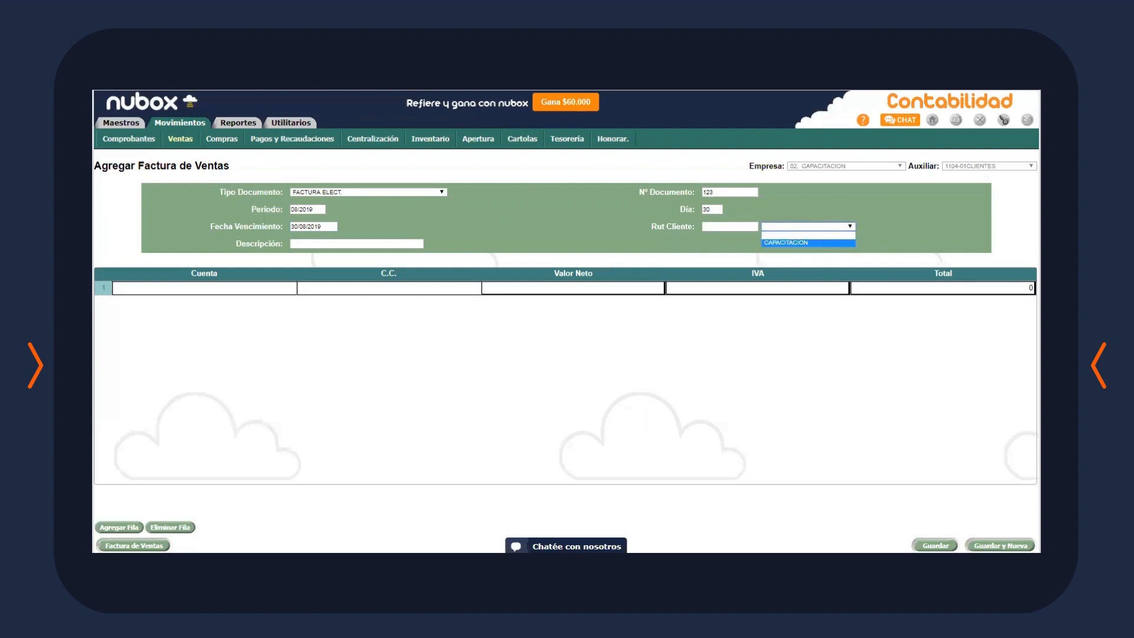
Enter the client's tax ID and select CAPACITACION as the invoiced client
click(739, 226)
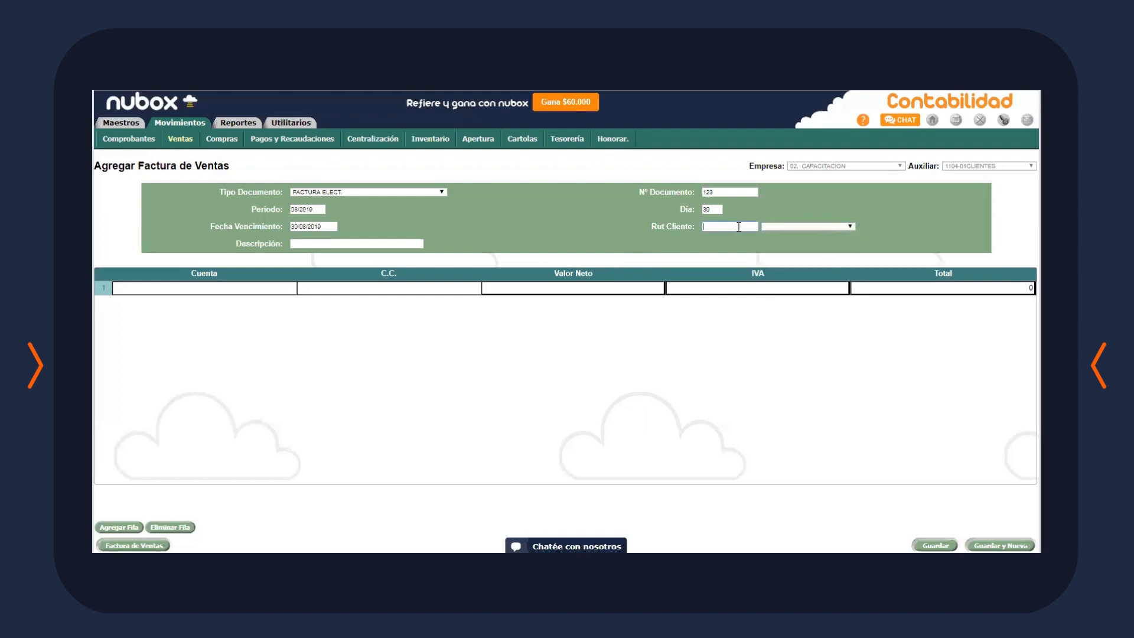
text(55.555.555-5)
click(741, 260)
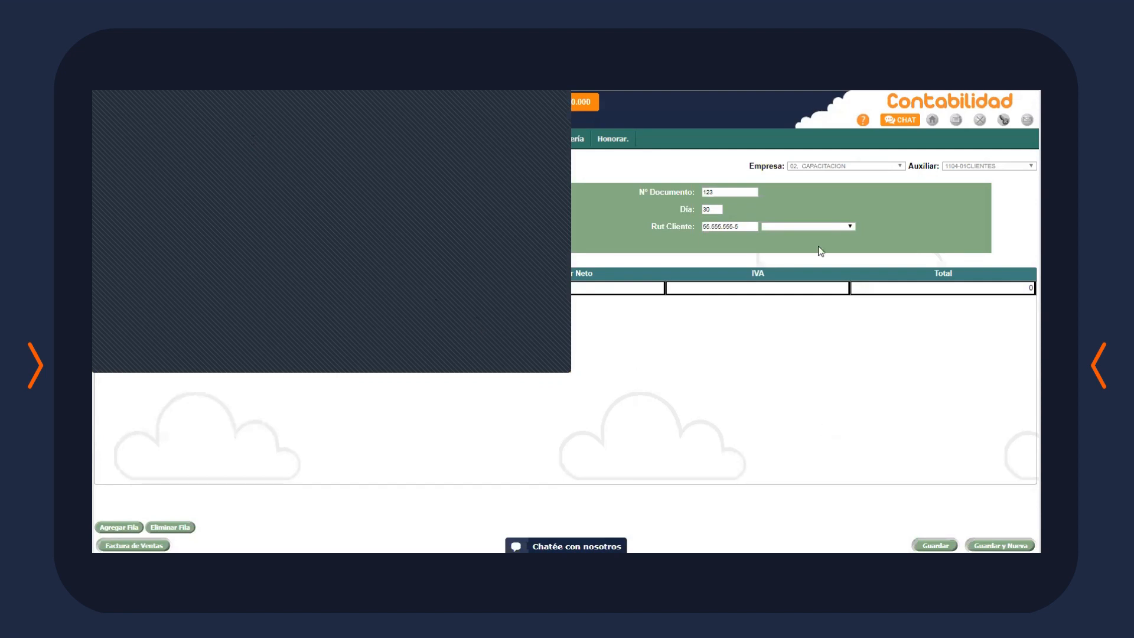
click(828, 227)
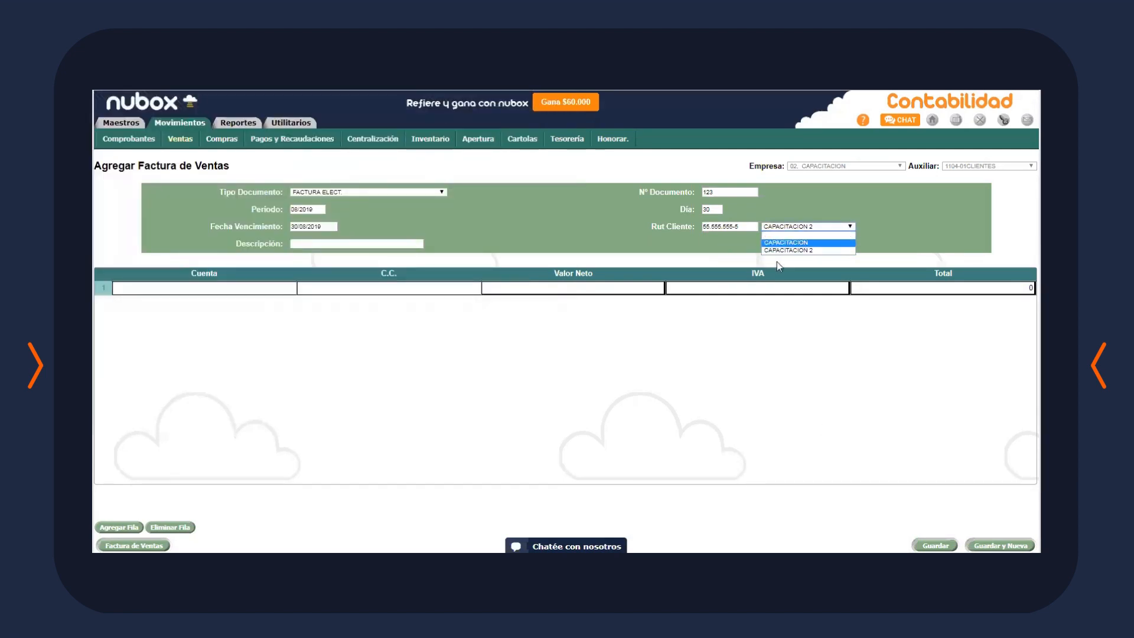
click(812, 242)
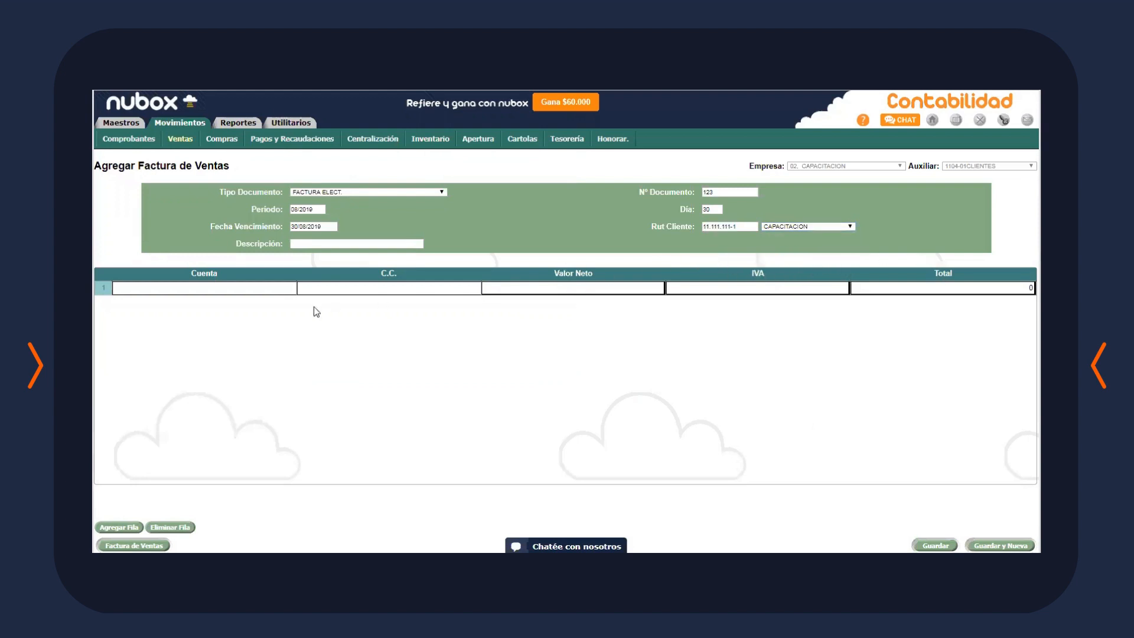
Post invoice line 1 to account 5101-01 - VENTAS
click(374, 244)
click(243, 285)
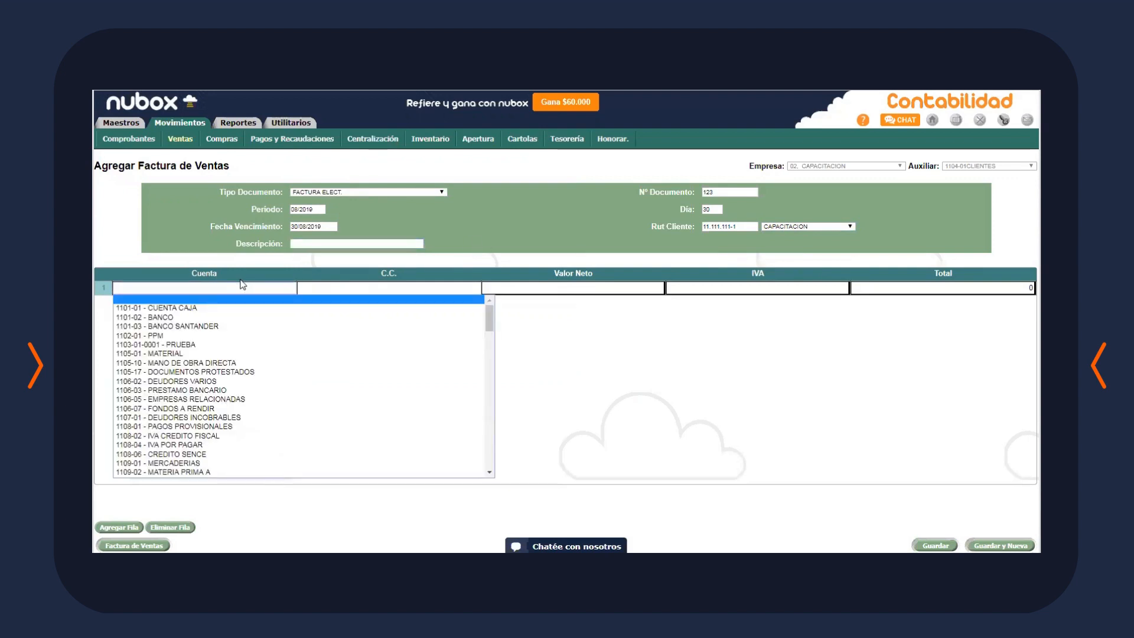
scroll(491, 339, down, 1)
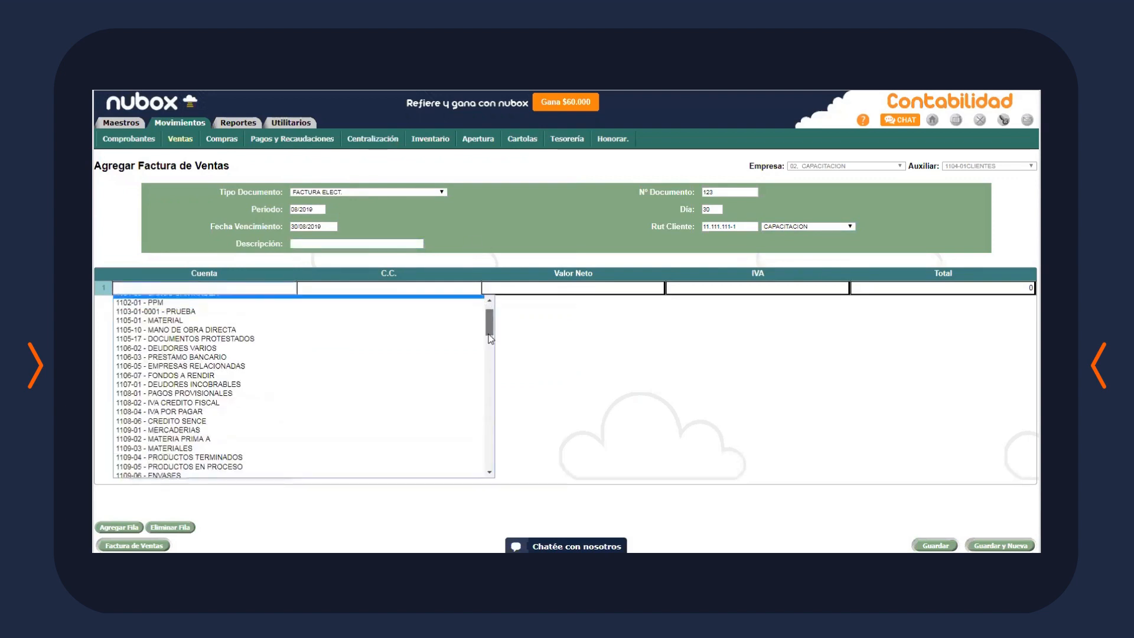
drag(491, 339, 491, 457)
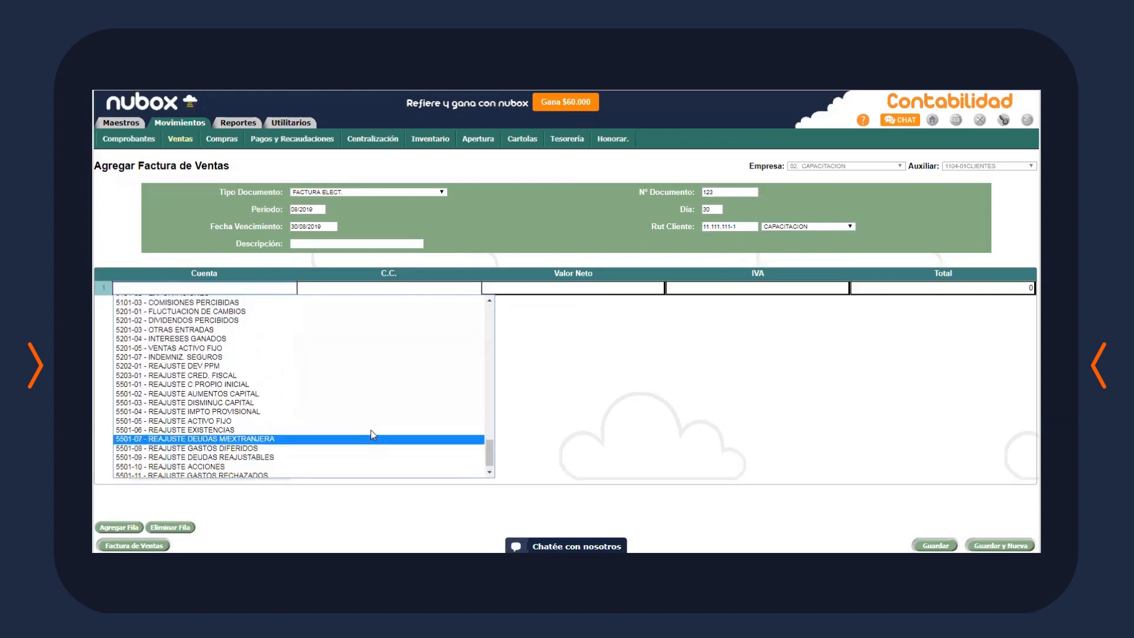
scroll(373, 435, up, 5)
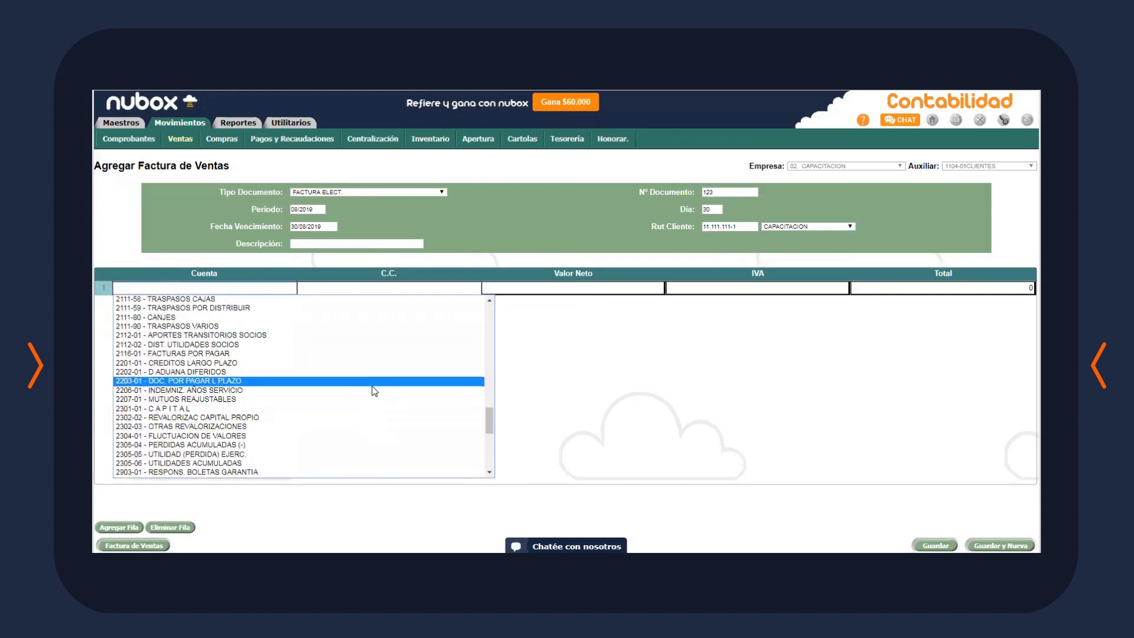
scroll(374, 391, down, 3)
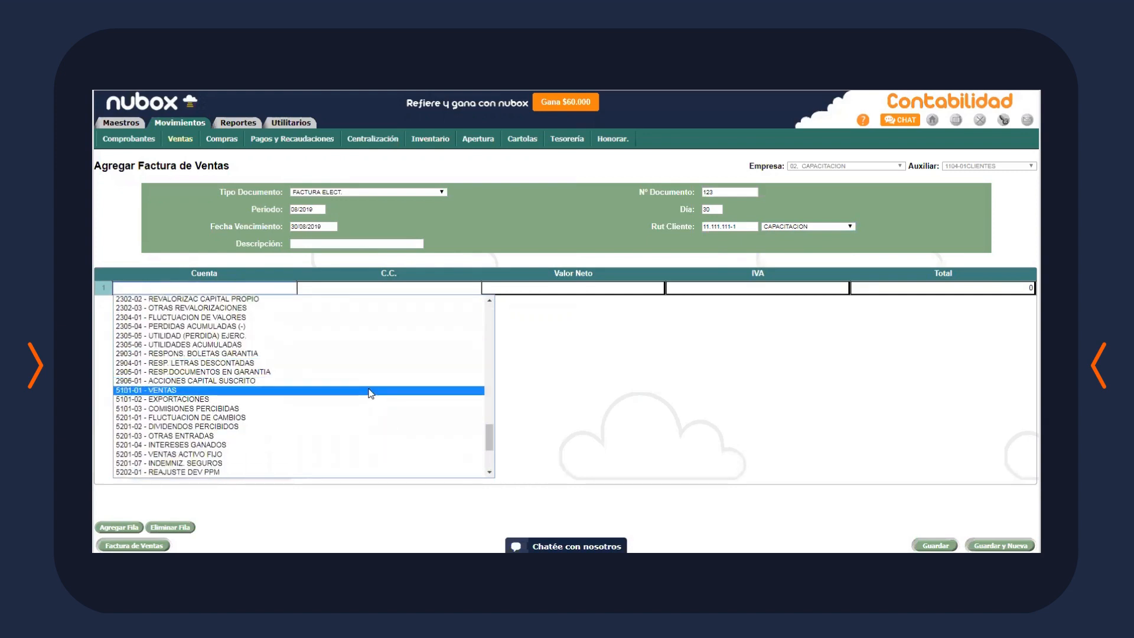
click(370, 391)
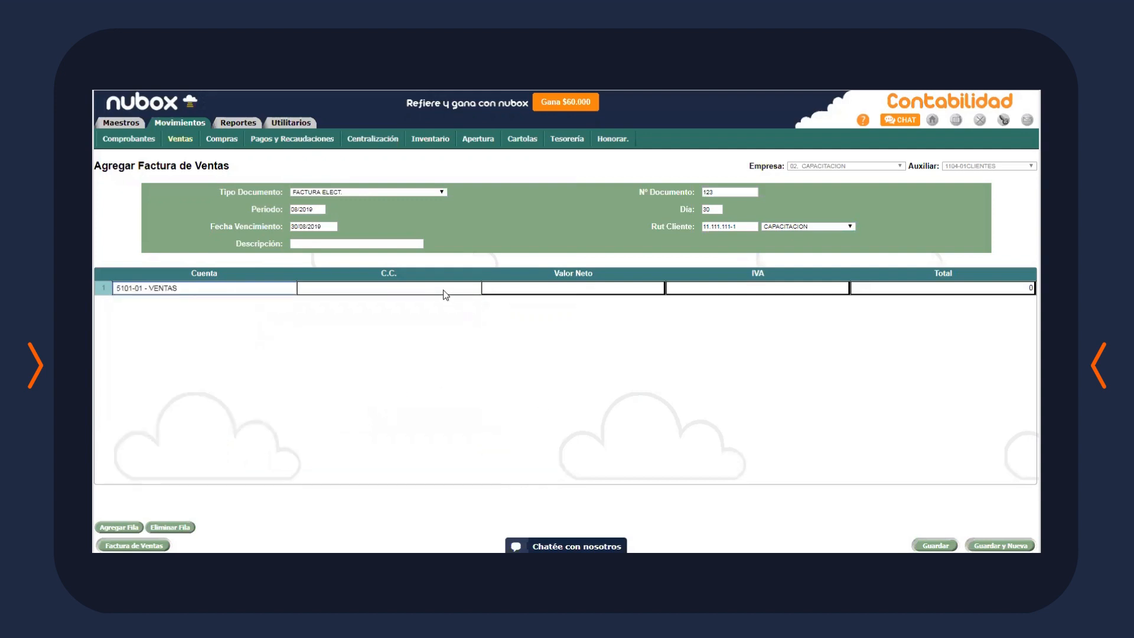
Set the line's net amount to 100.000, giving 19.000 IVA and 119.000 total
click(571, 286)
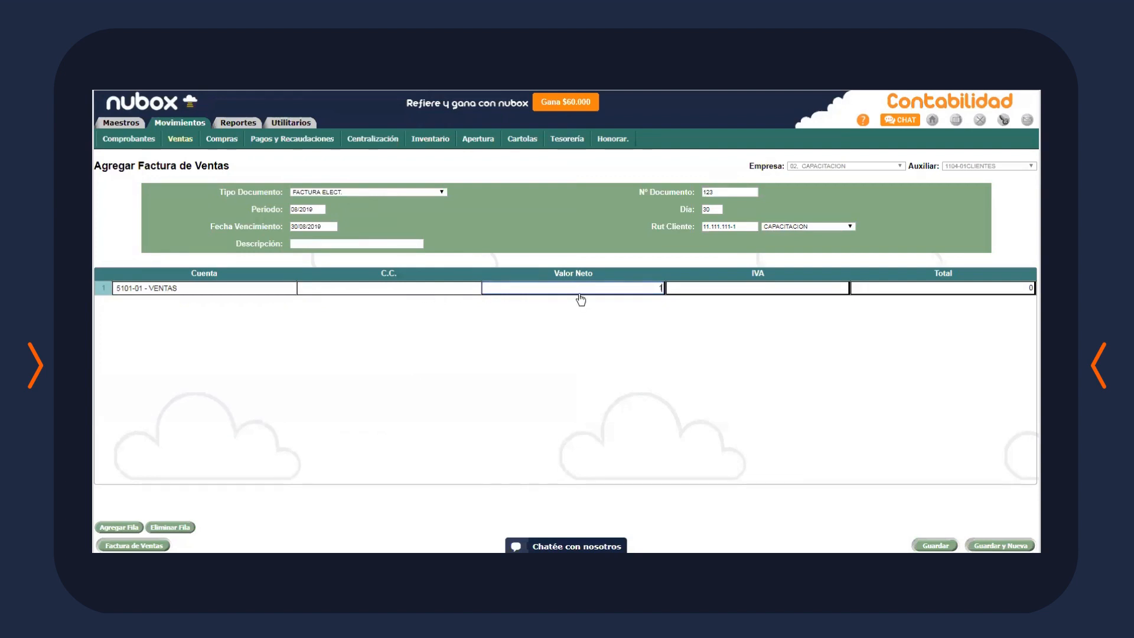
text(2)
key(BackSpace)
text(00.000)
click(621, 327)
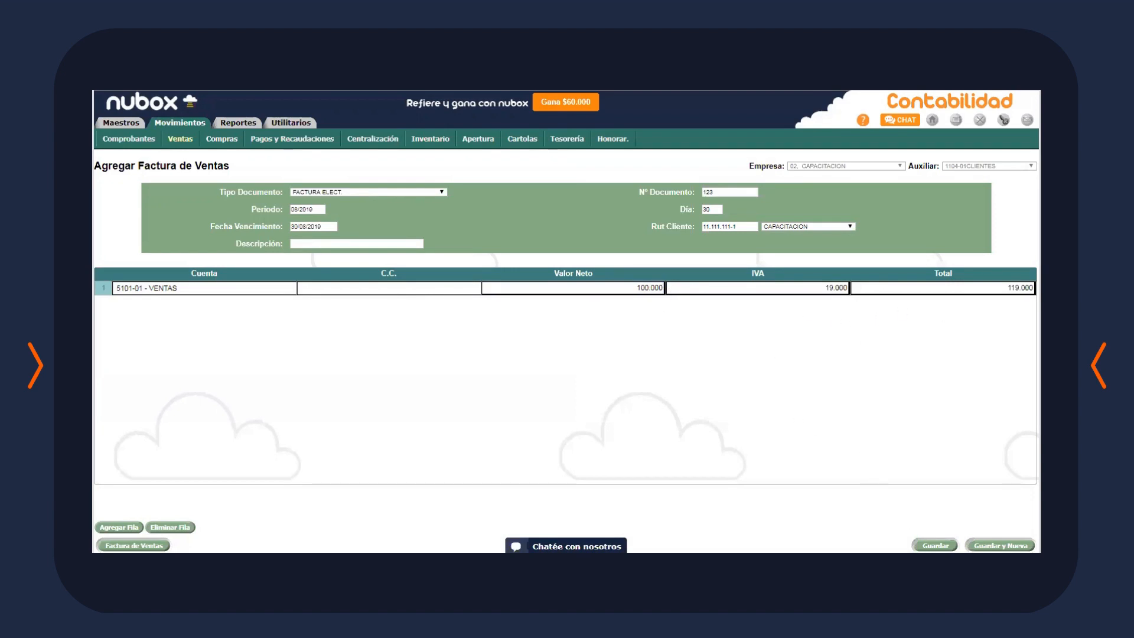
Try saving the invoice, dismiss the missing cost centre error, and attempt a cost centre
click(935, 545)
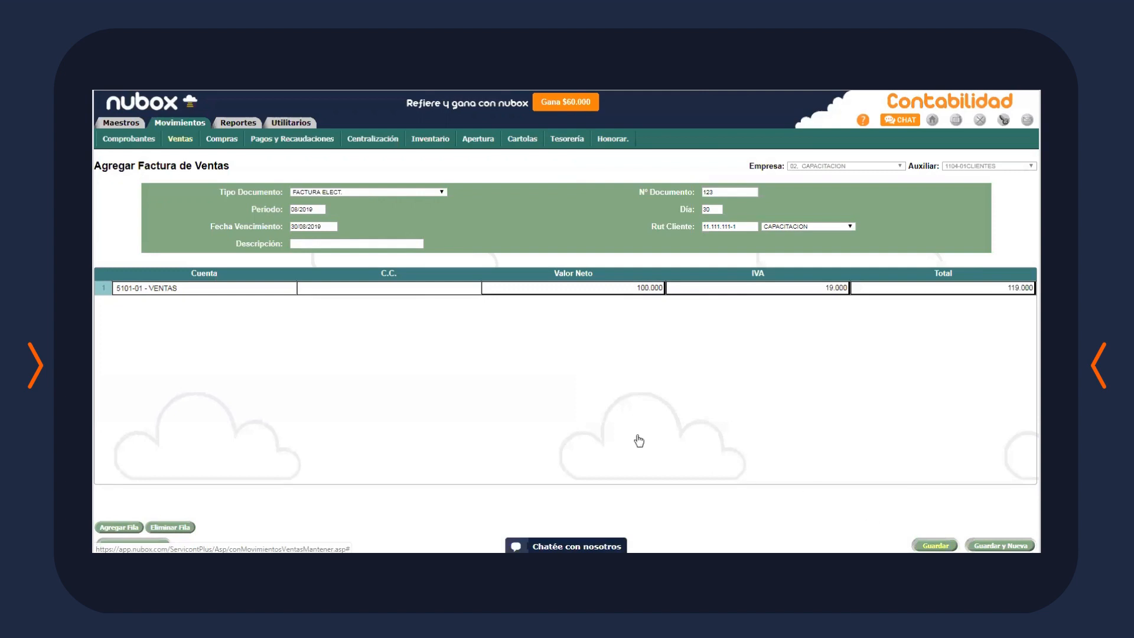
click(613, 160)
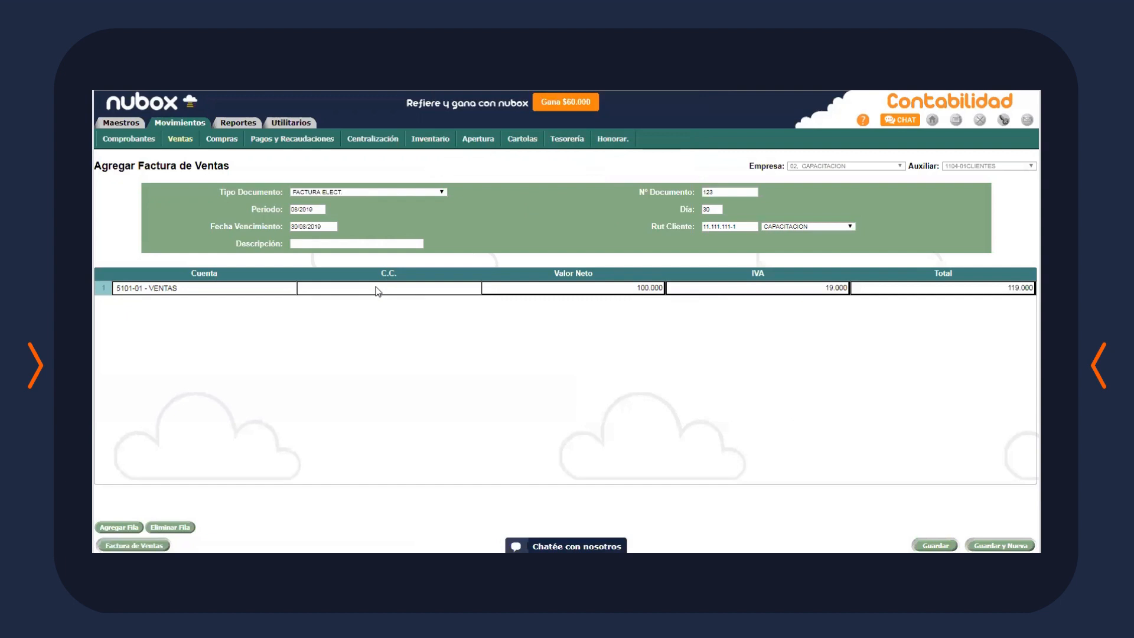
click(444, 288)
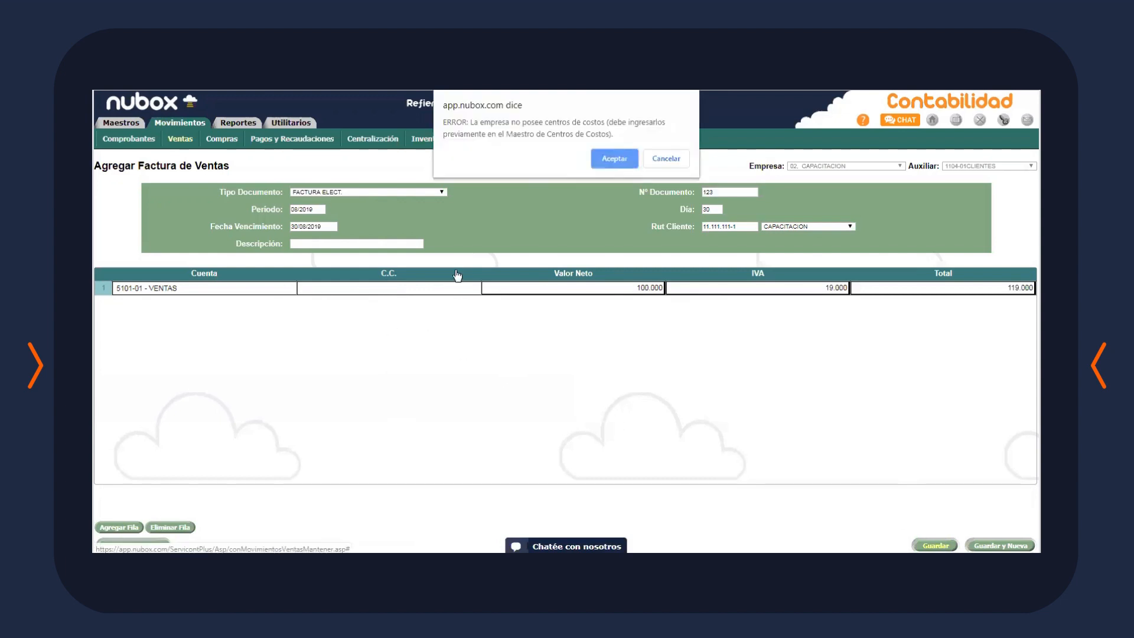
Dismiss the cost centre error and go to Maestros > Información de Empresas > Centros de Costos
click(611, 168)
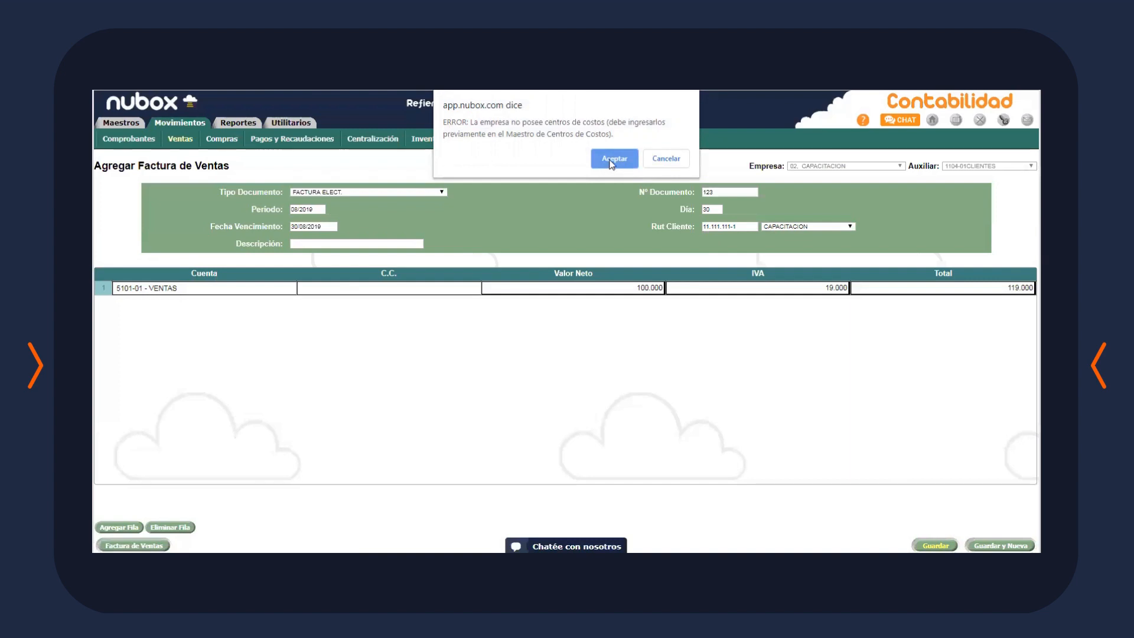
click(611, 159)
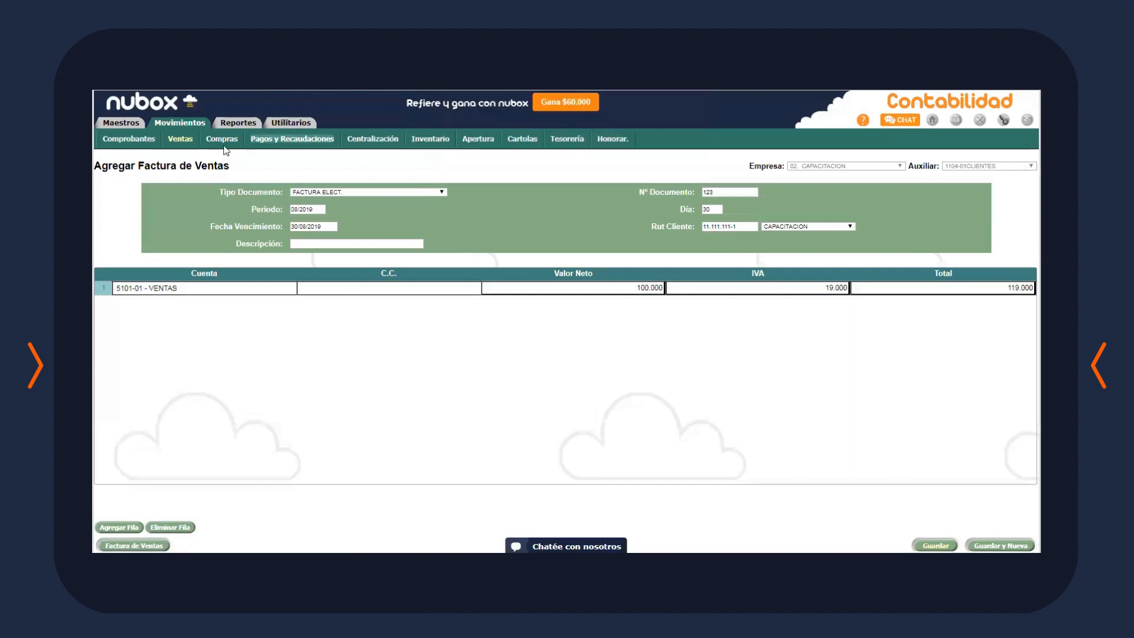
click(126, 124)
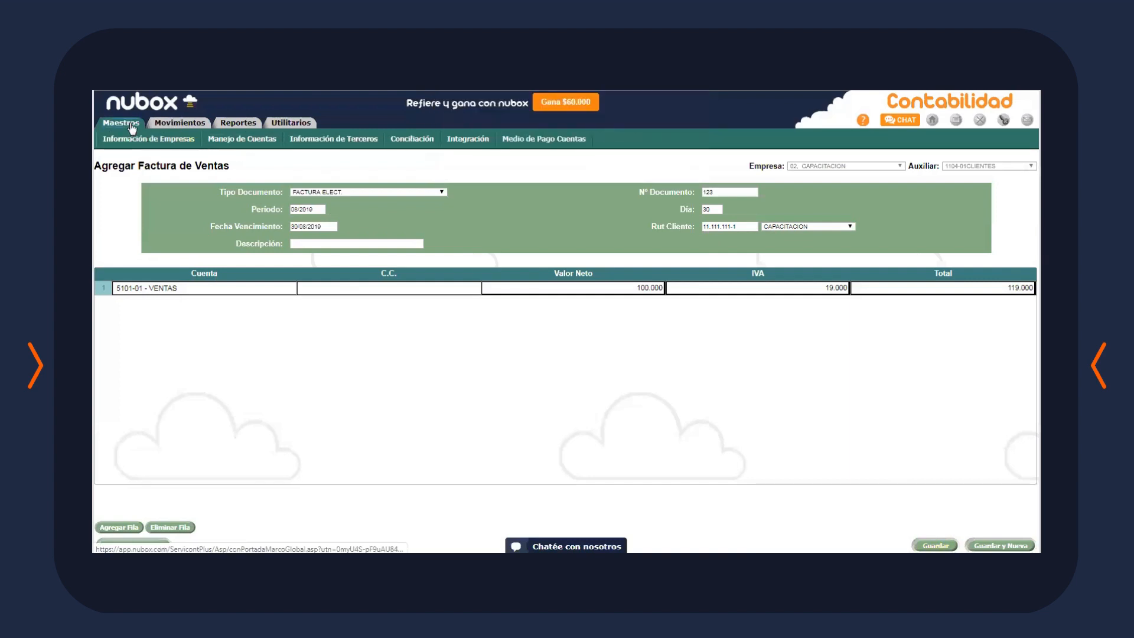
click(188, 142)
click(267, 142)
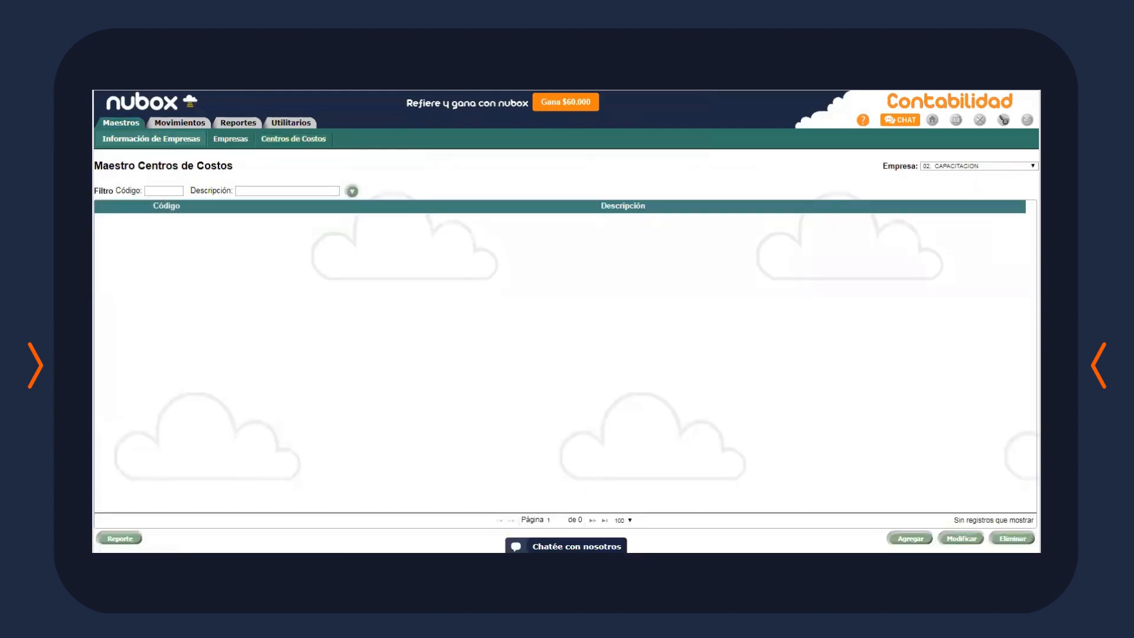
Add cost centre 01 ADMINISTRACION
click(910, 538)
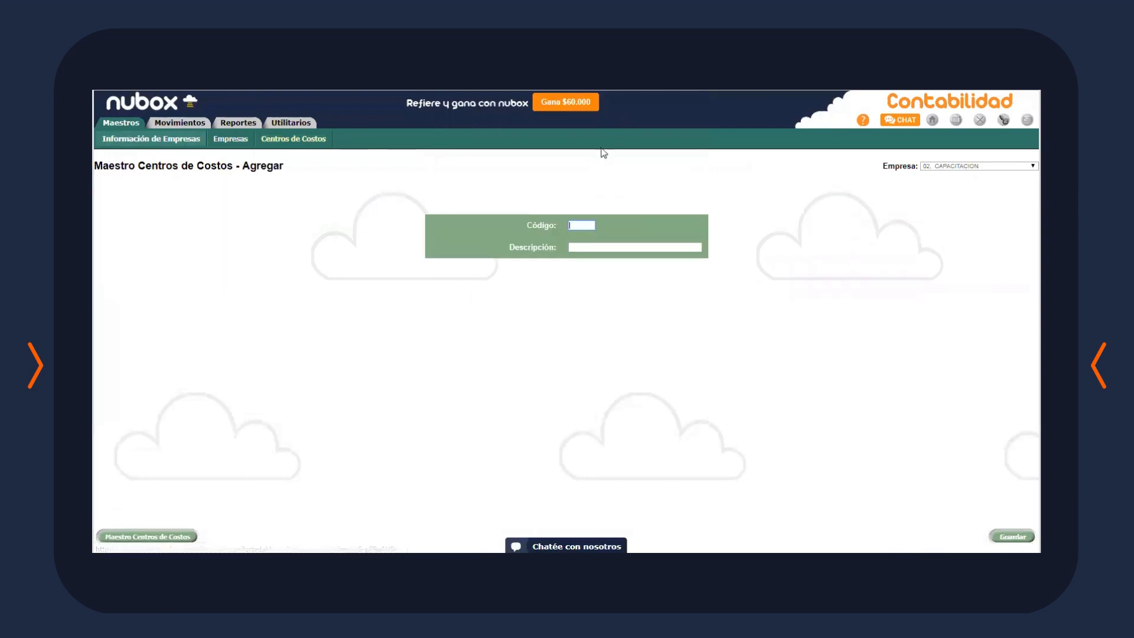
text(01)
click(636, 246)
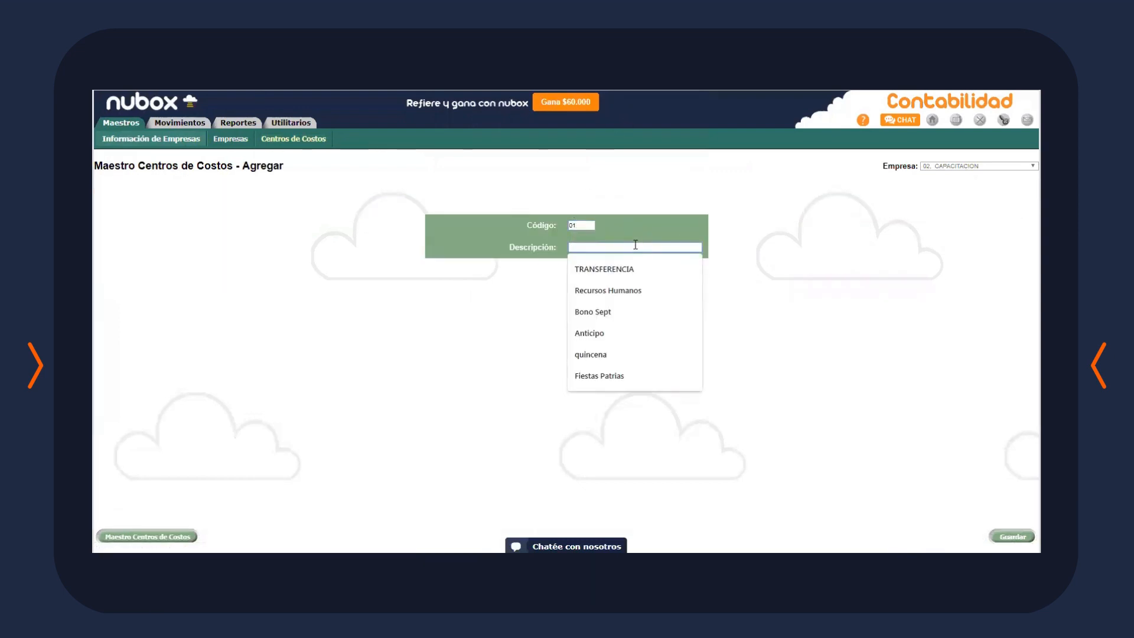
text(ADMINISTRACION)
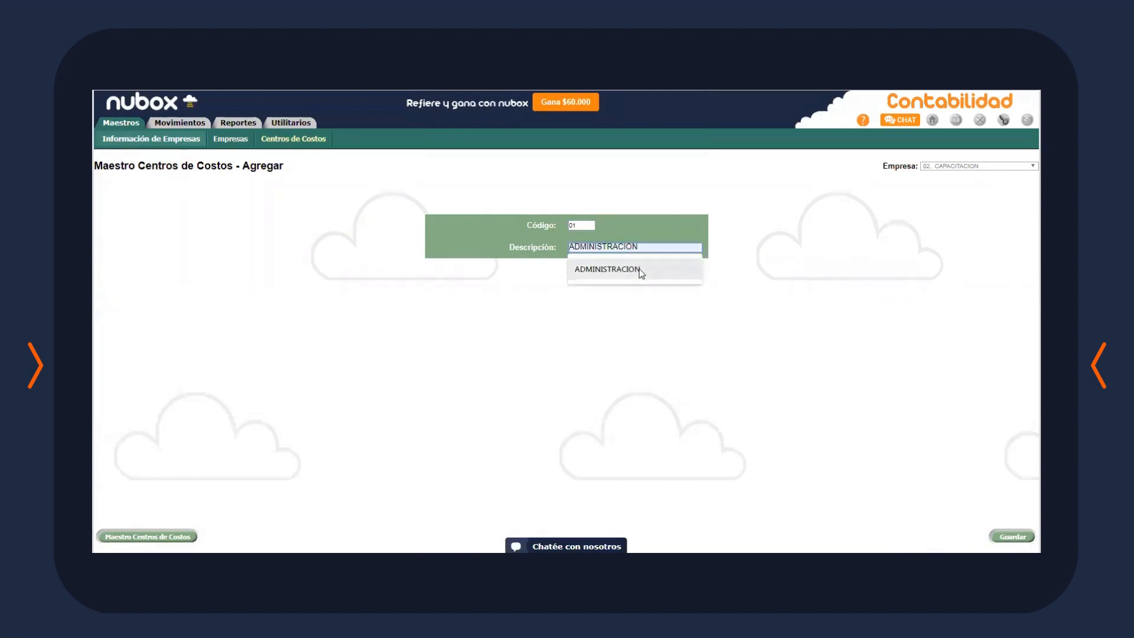
click(608, 269)
key(Return)
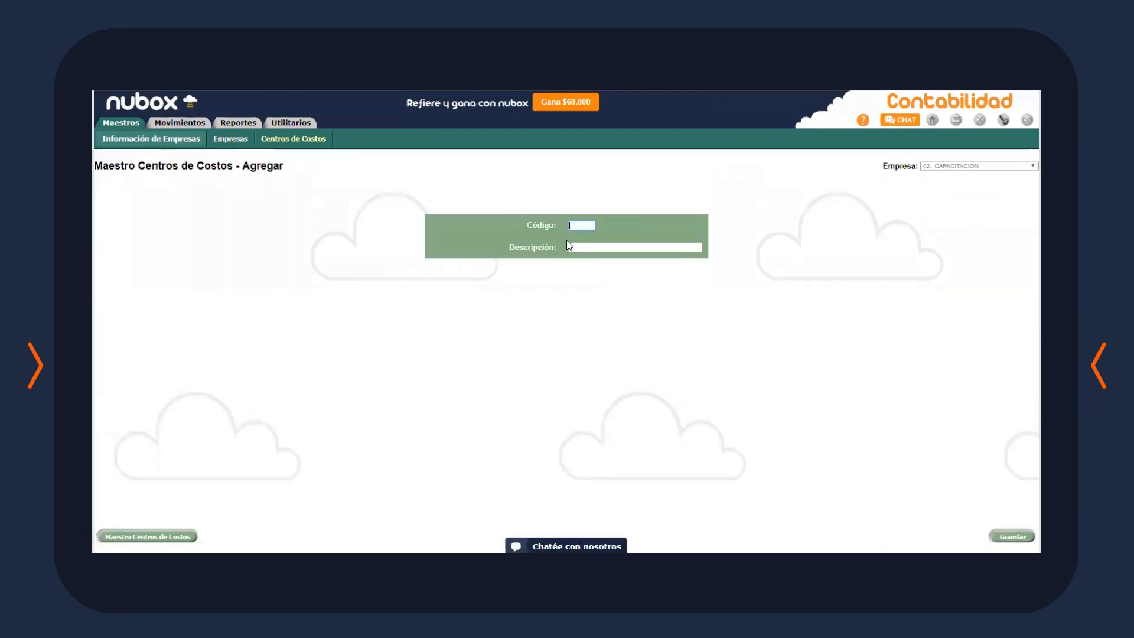
Add cost centre 02 FINANZAS
text(02)
click(581, 247)
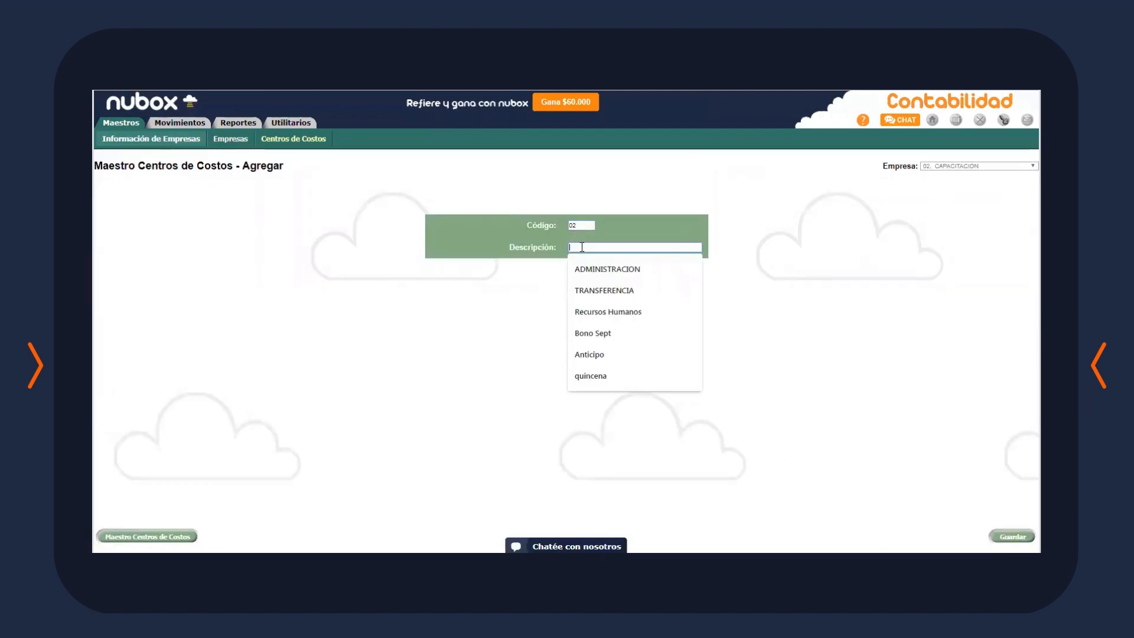
text(FINANZAS)
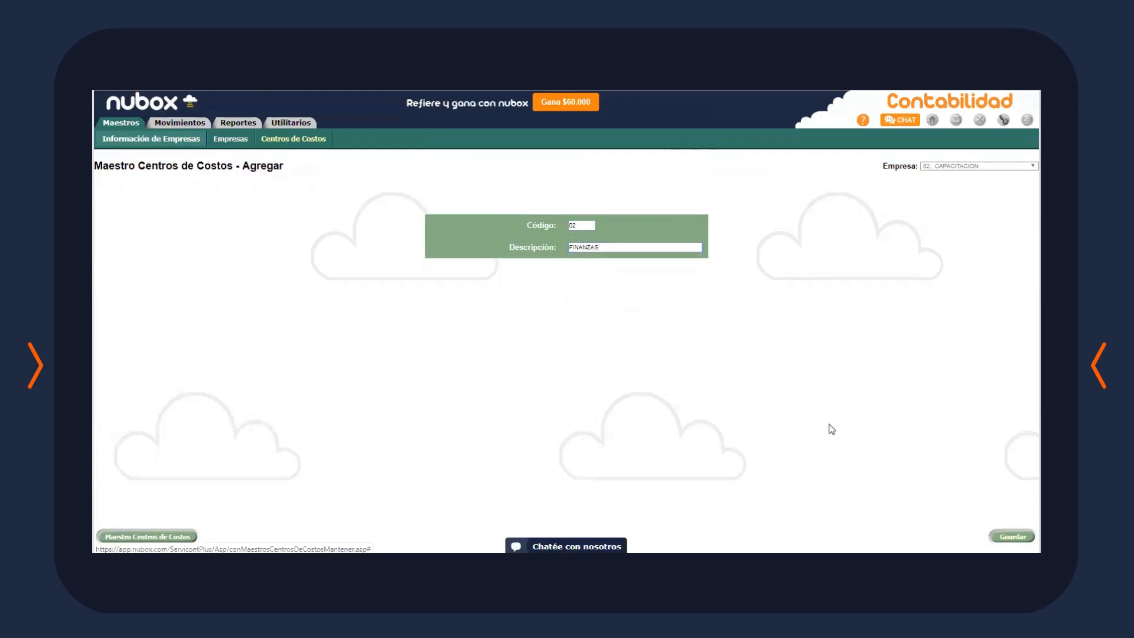
key(Return)
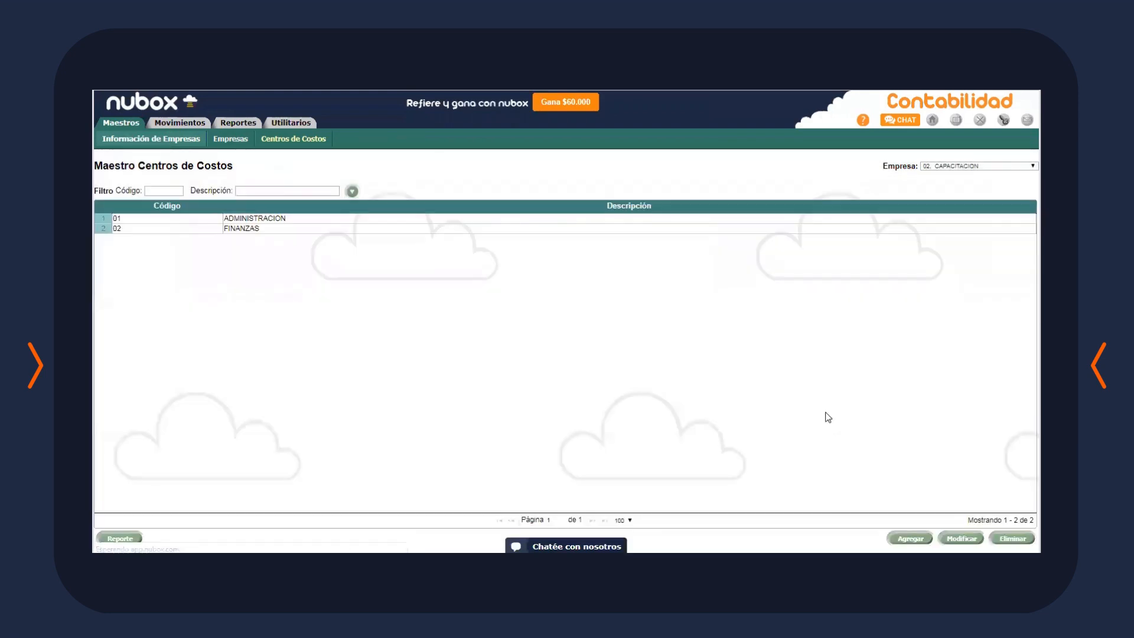
click(171, 123)
Start a new FACTURA ELECT. sales invoice numbered 123, due 30/08/2019
click(180, 139)
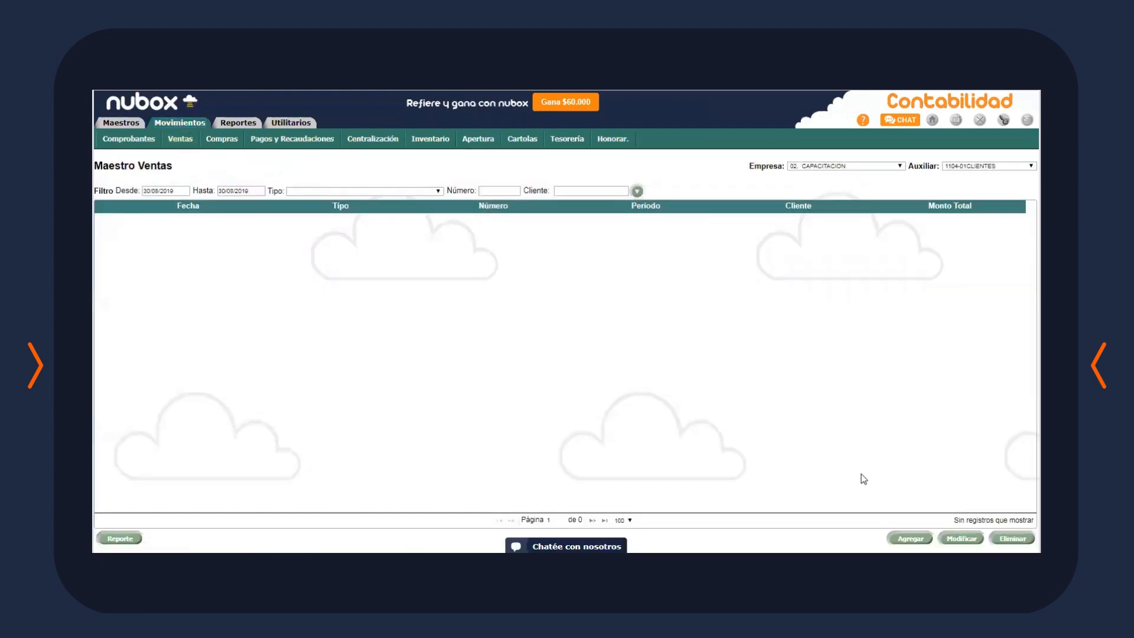
click(910, 538)
click(392, 191)
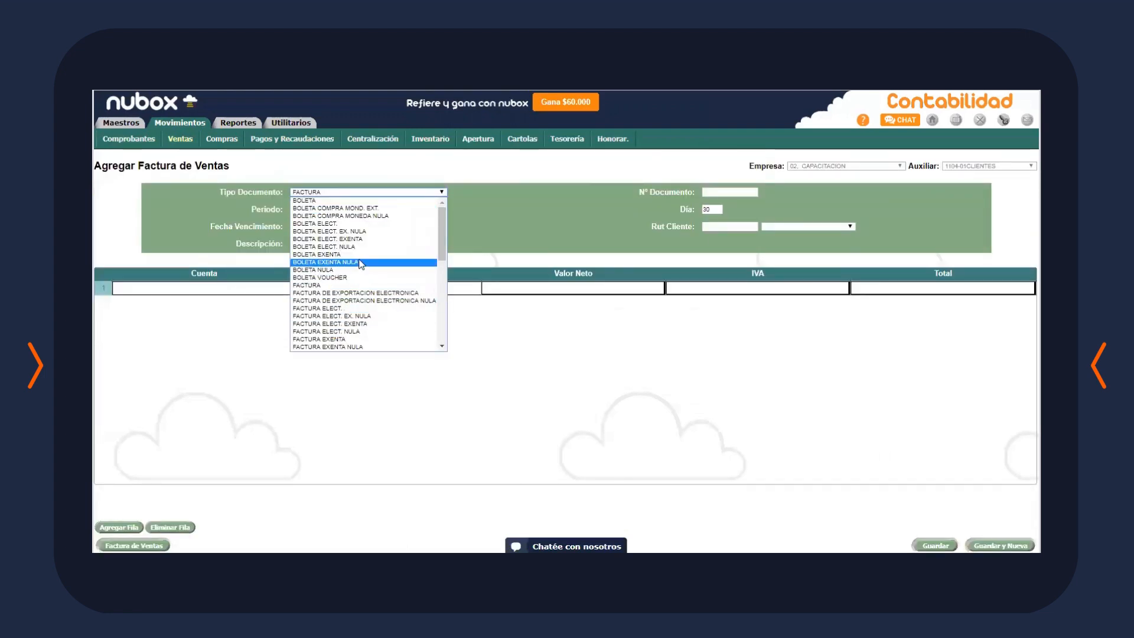
click(371, 308)
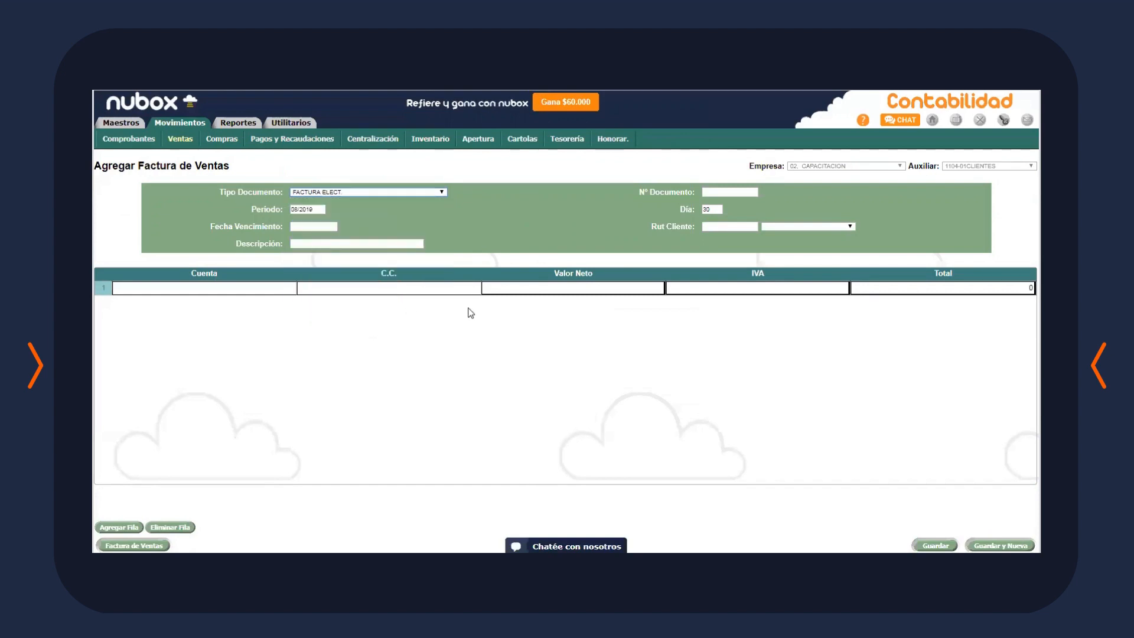
click(731, 193)
text(123)
click(310, 226)
text(30/08/2019)
Bill CAPACITACION, posting line 1 to 5101-01 VENTAS with cost centre 01 ADMINISTRACION
click(780, 227)
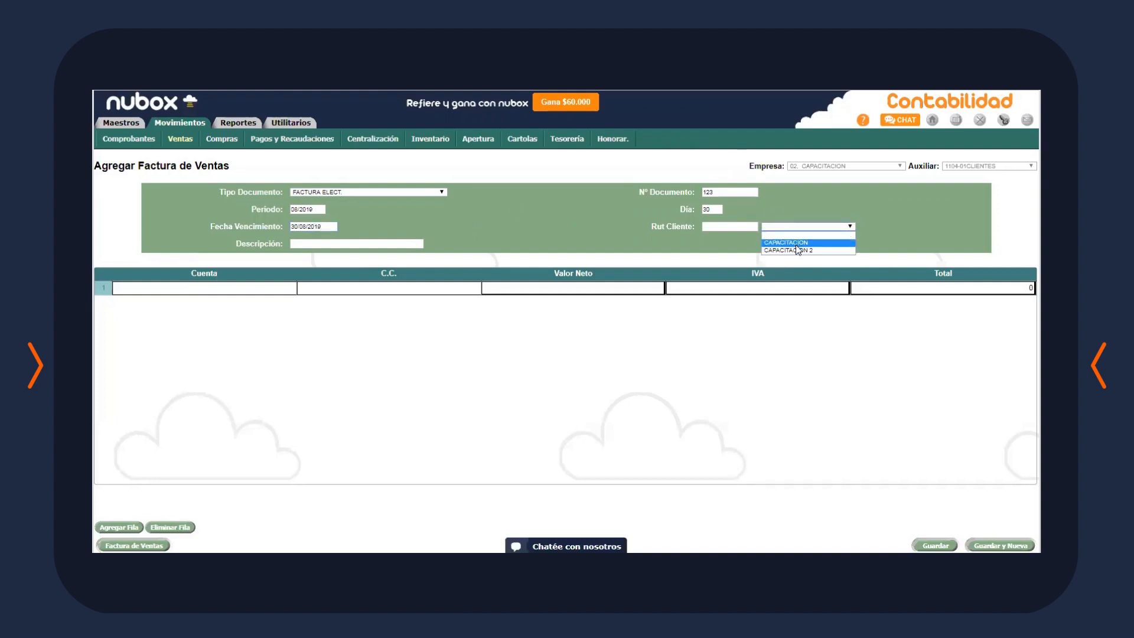
click(796, 244)
click(245, 288)
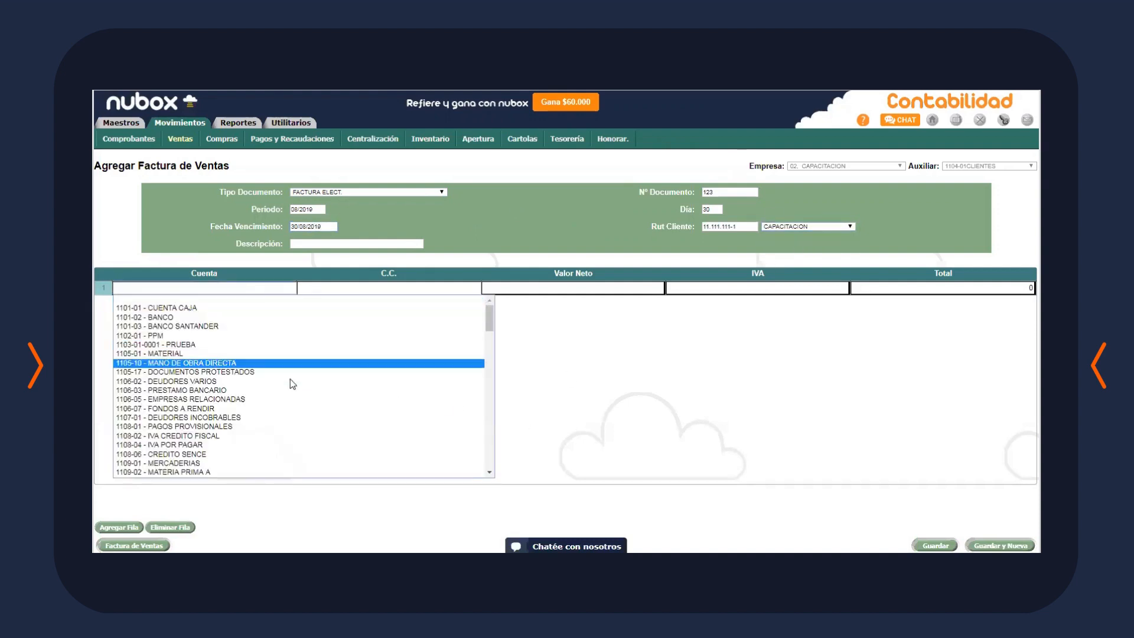
scroll(292, 384, down, 20)
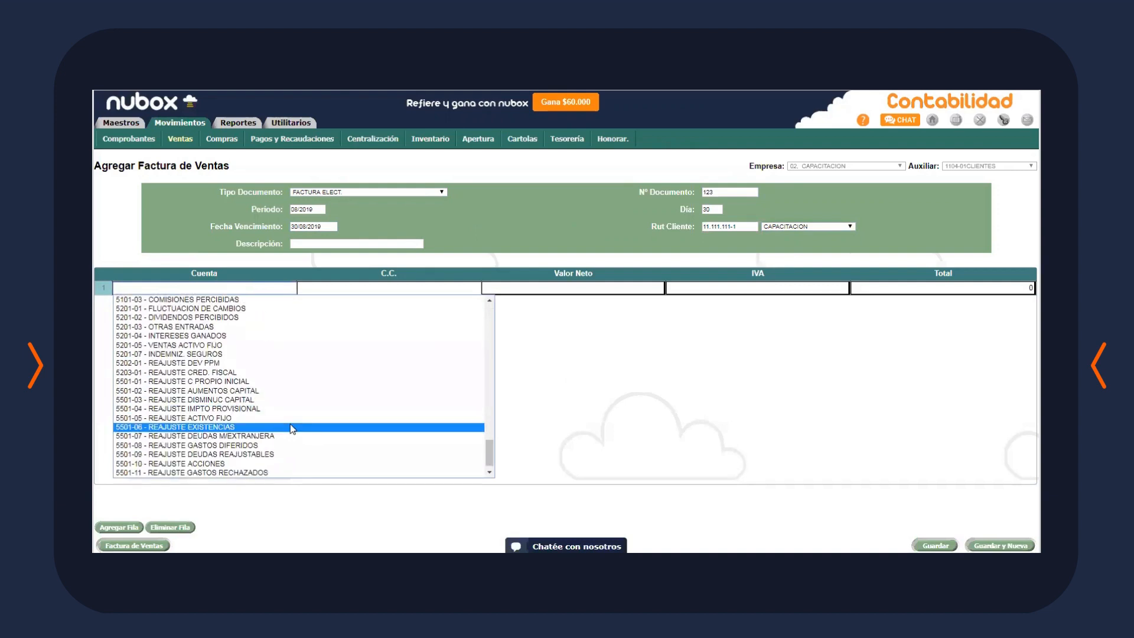
scroll(289, 422, up, 10)
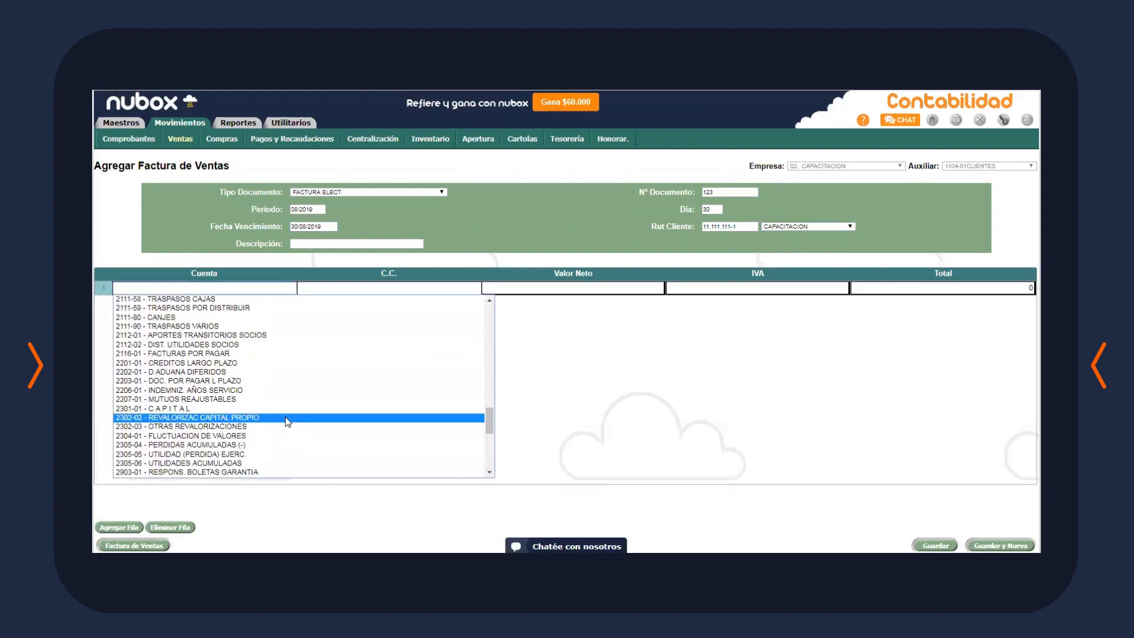
scroll(292, 418, down, 10)
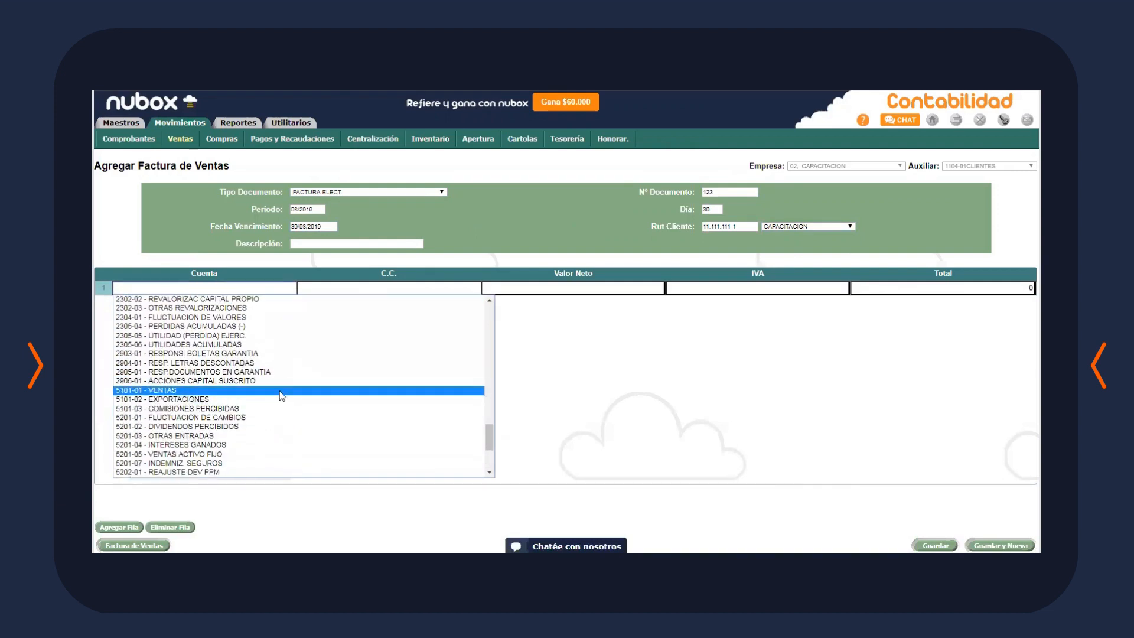
click(279, 393)
click(392, 292)
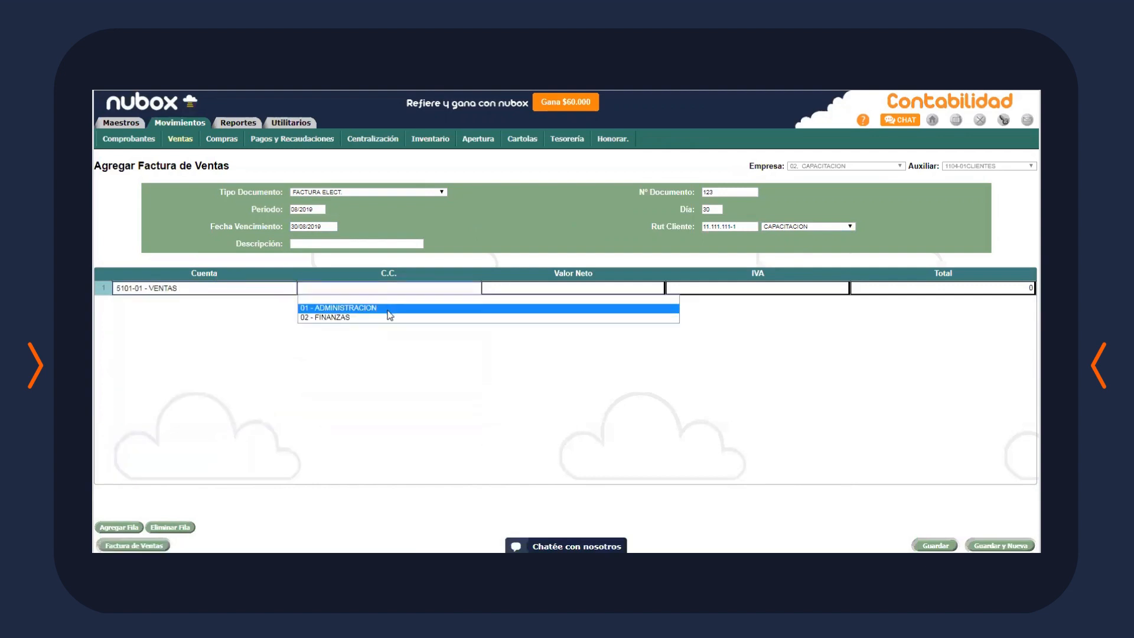
click(392, 312)
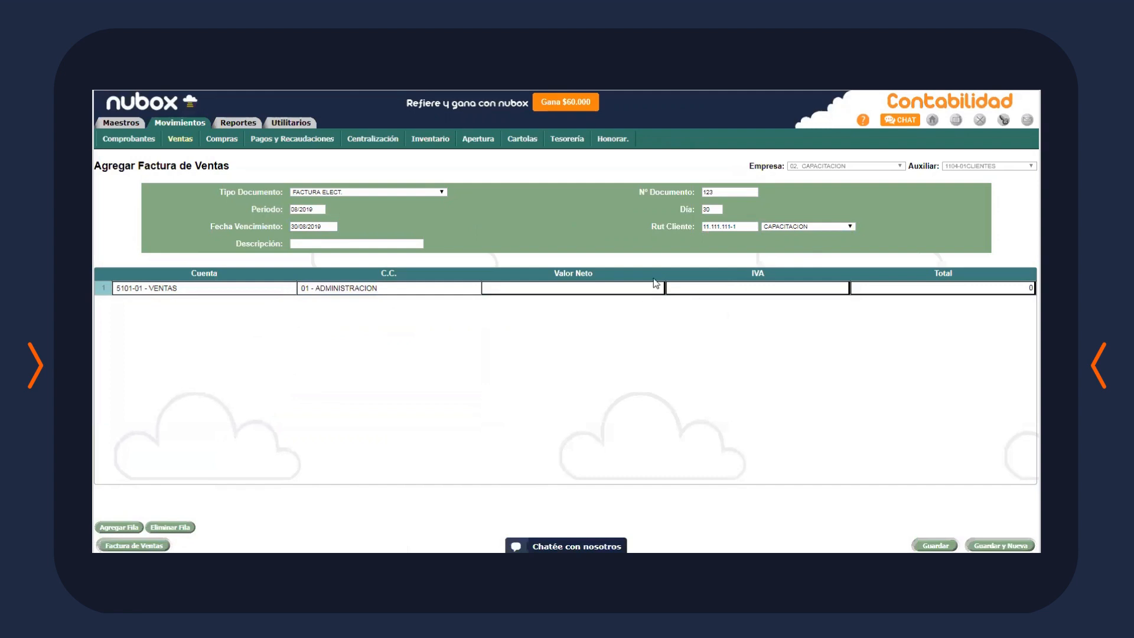
Enter 100.000 as the line's net amount and save the invoice
click(642, 284)
text(10)
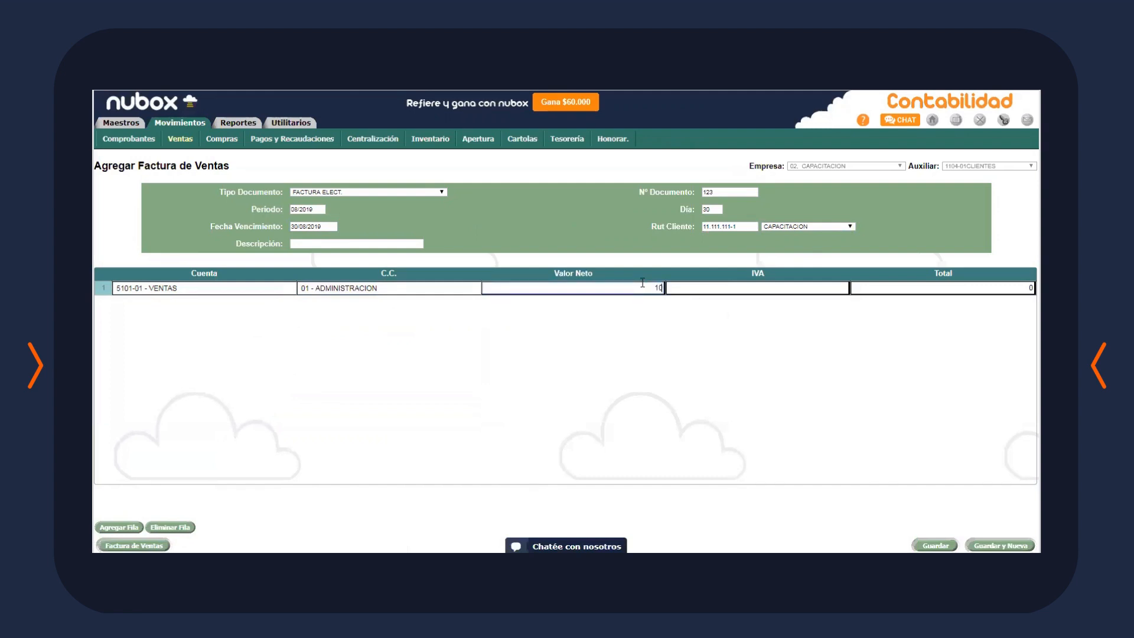
text(0000)
click(964, 392)
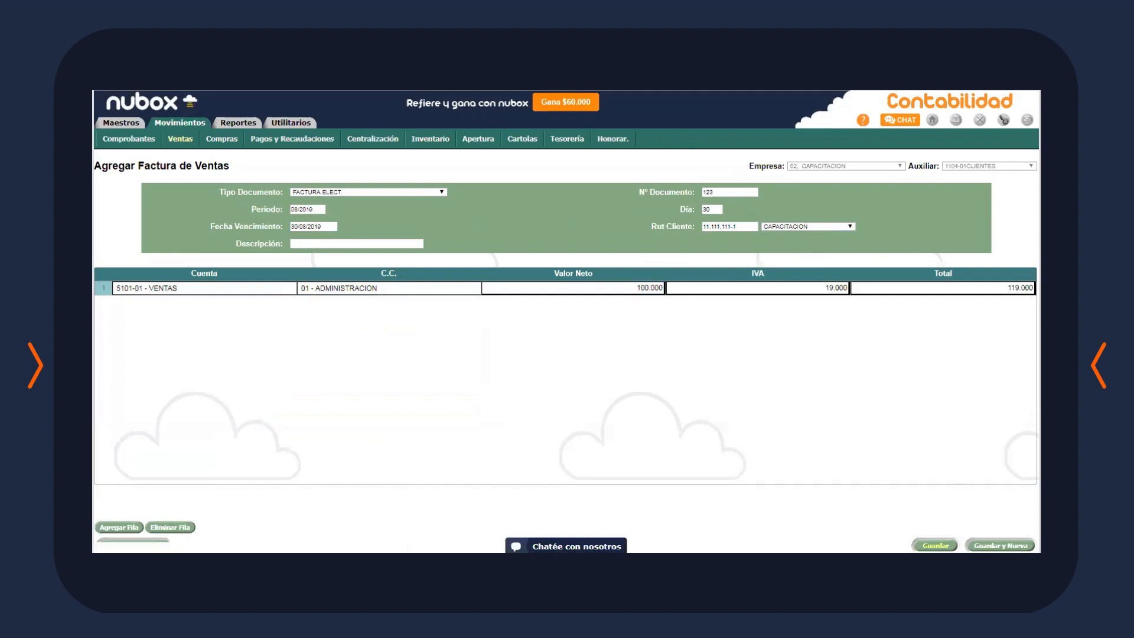
click(935, 545)
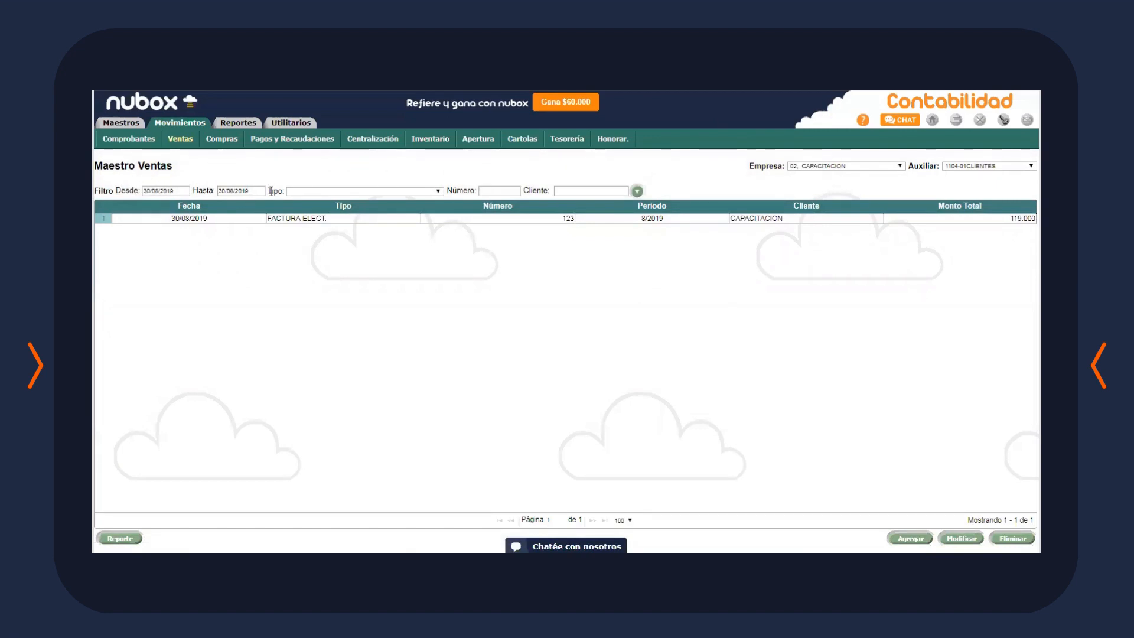
click(354, 191)
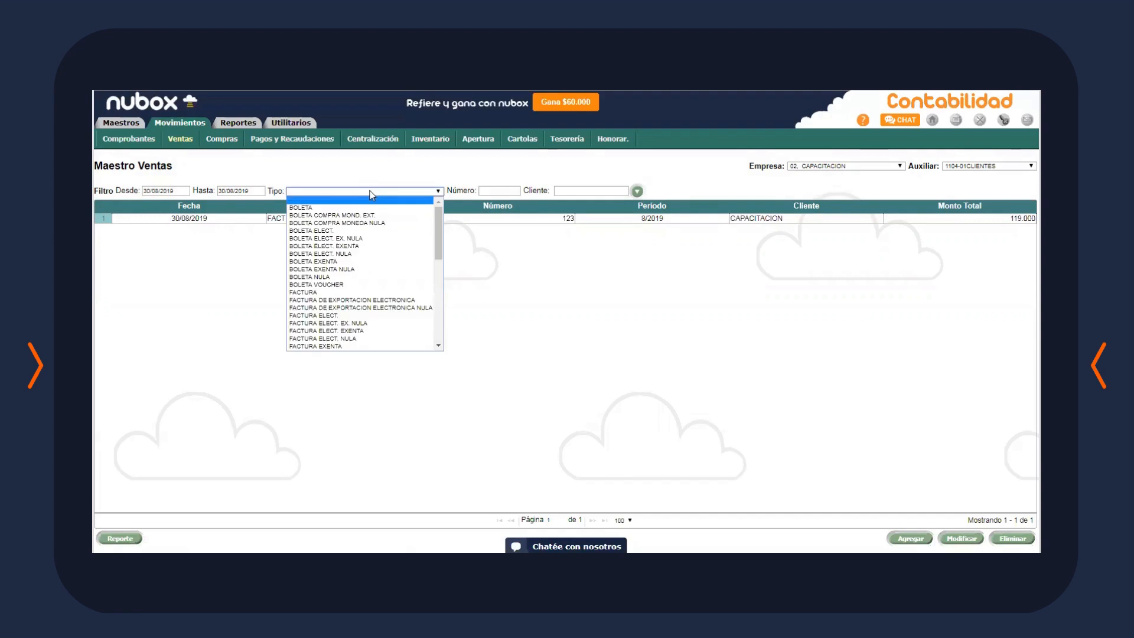
scroll(417, 311, down, 12)
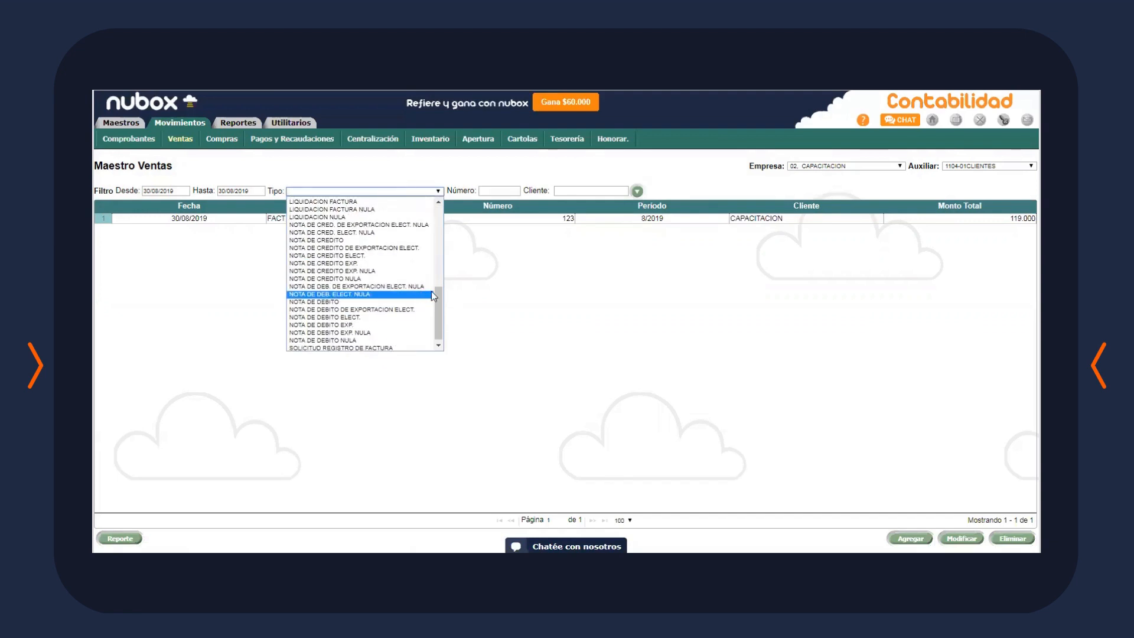
click(508, 288)
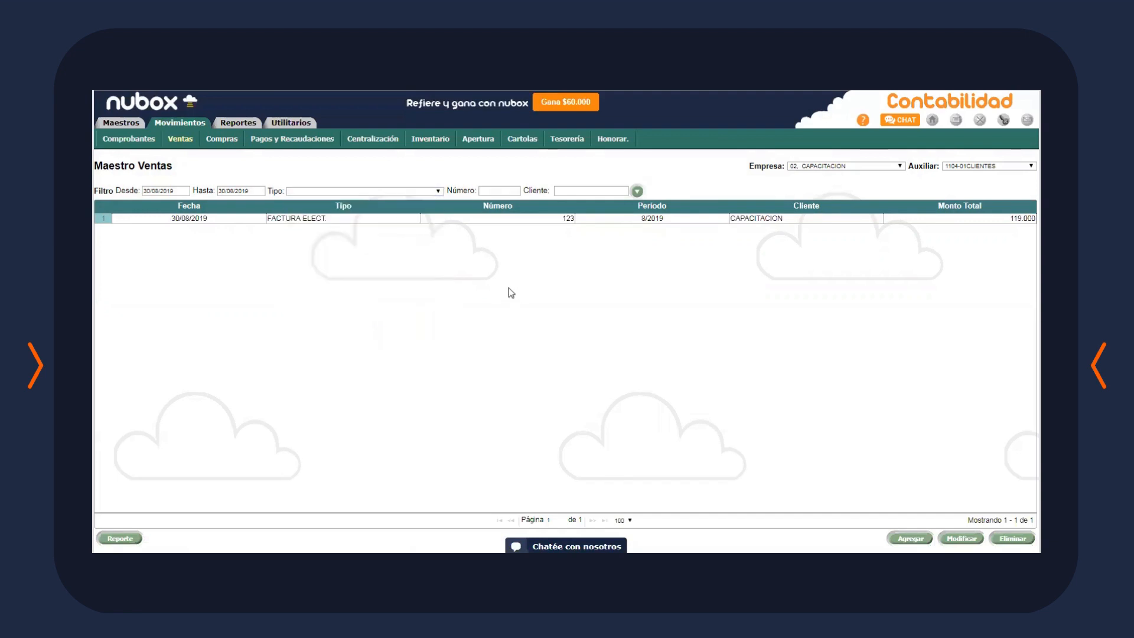
click(496, 191)
key(Tab)
click(892, 332)
click(221, 139)
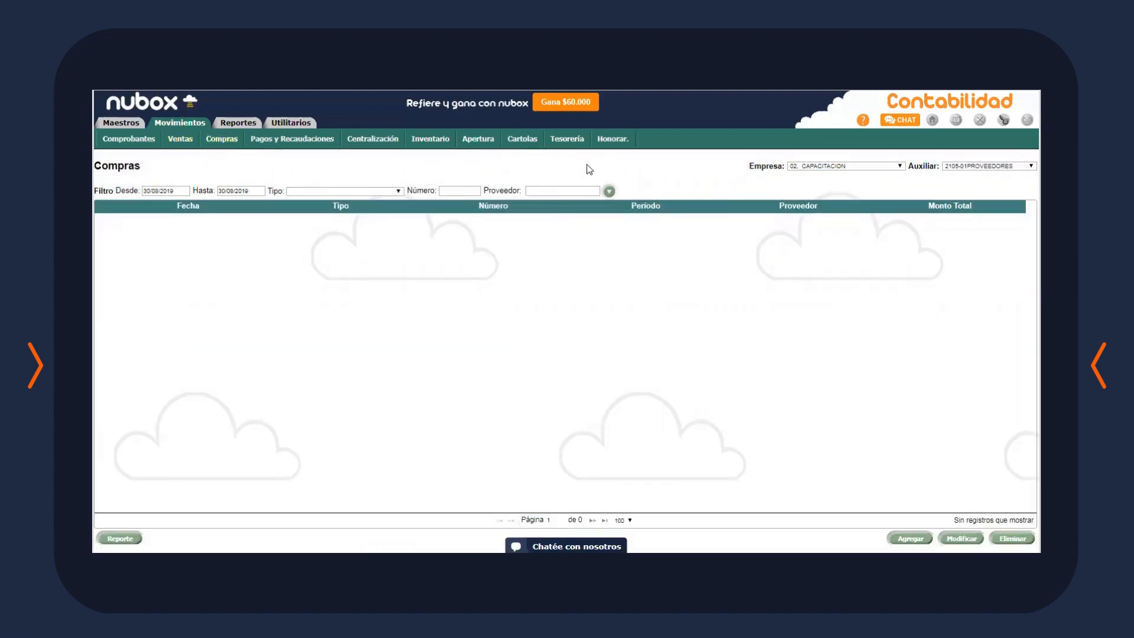
click(602, 142)
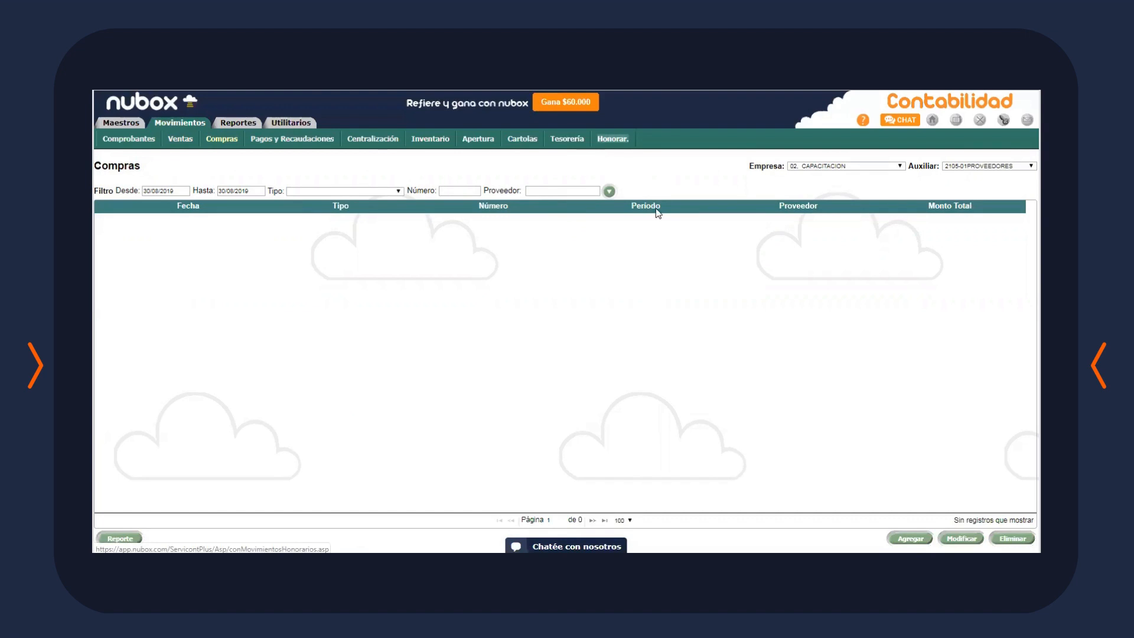
click(180, 139)
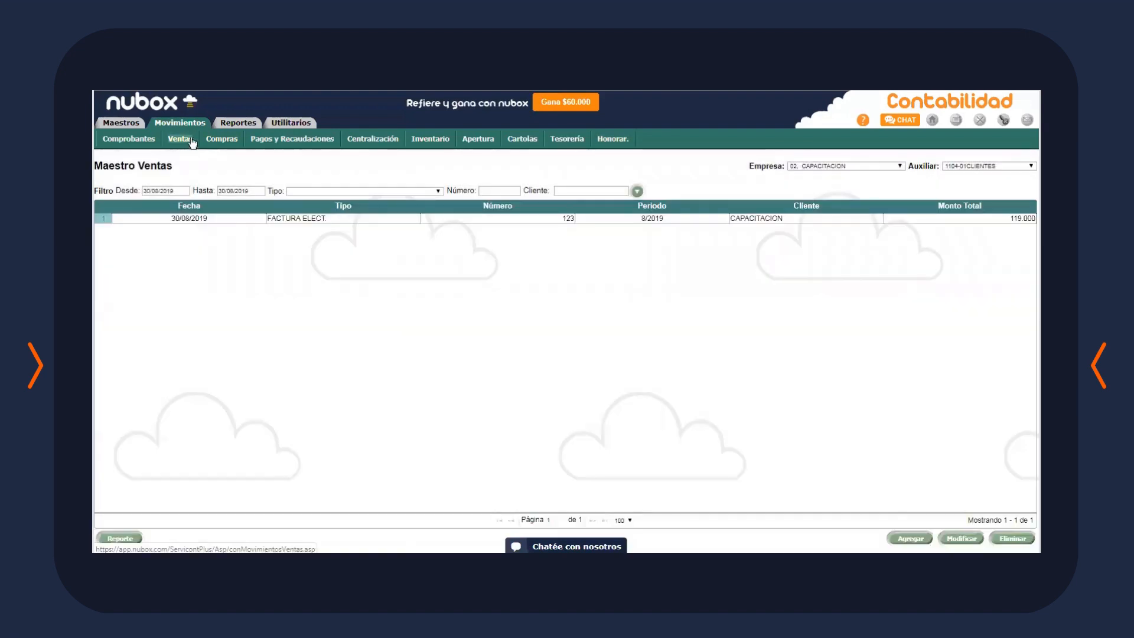
Save a new VENTAS centralization for 08/2019, then go to the Comprobantes list
click(381, 144)
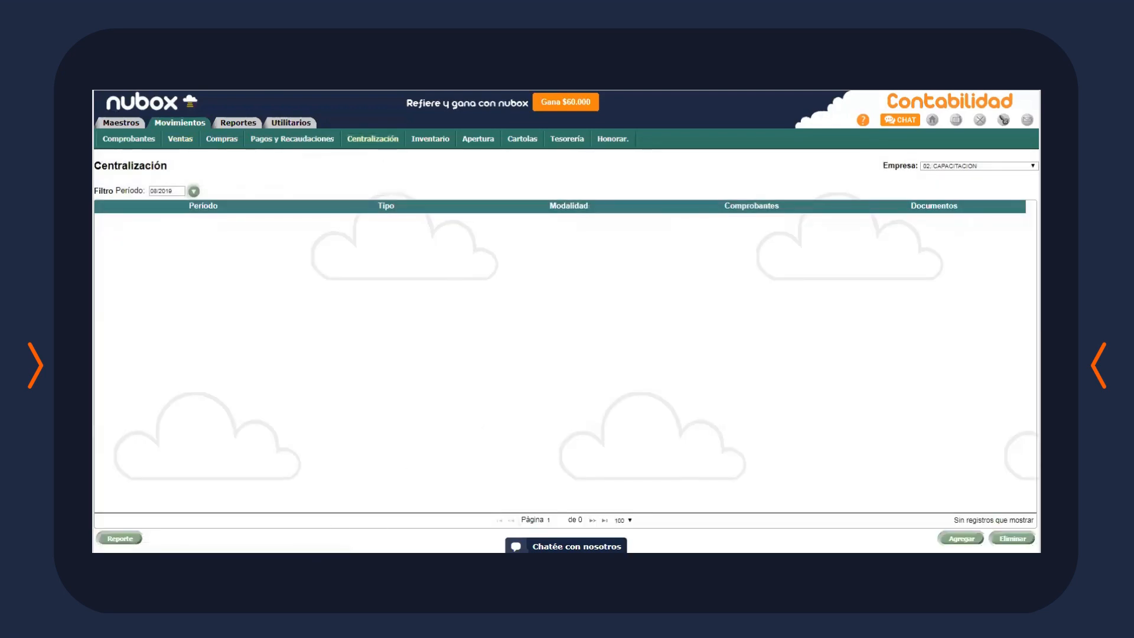
click(961, 538)
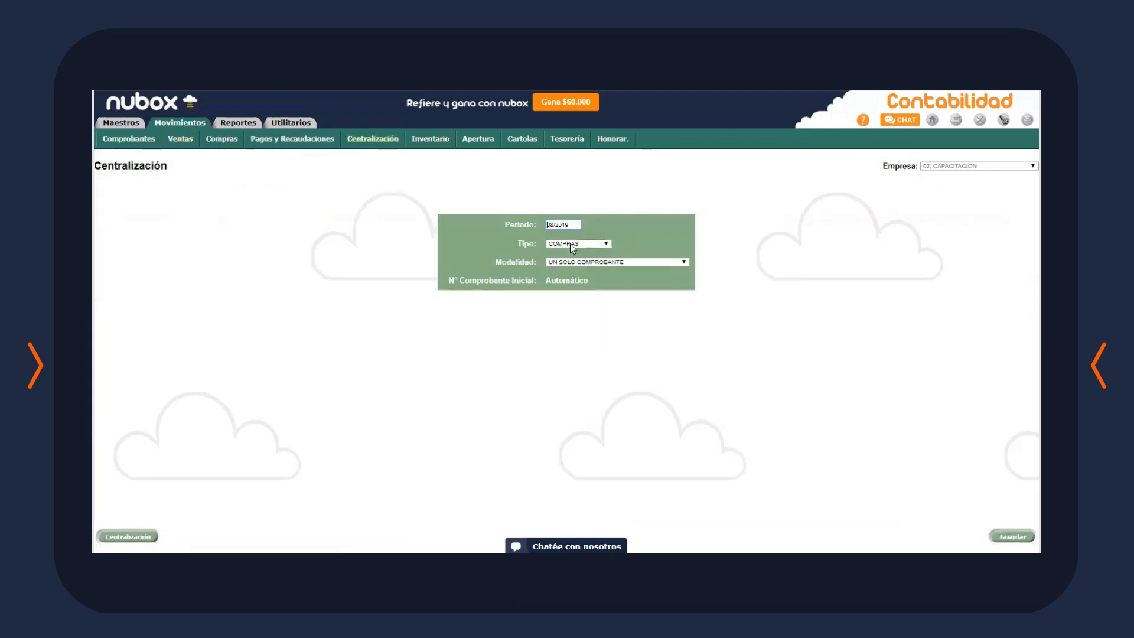
click(582, 242)
click(564, 260)
click(1013, 536)
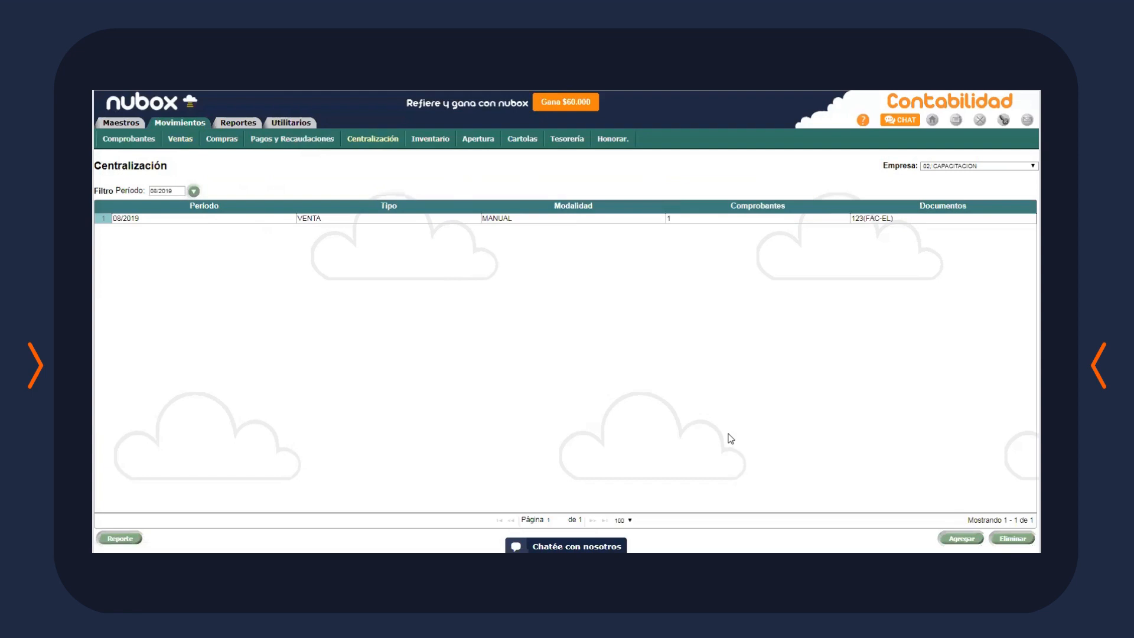
click(134, 141)
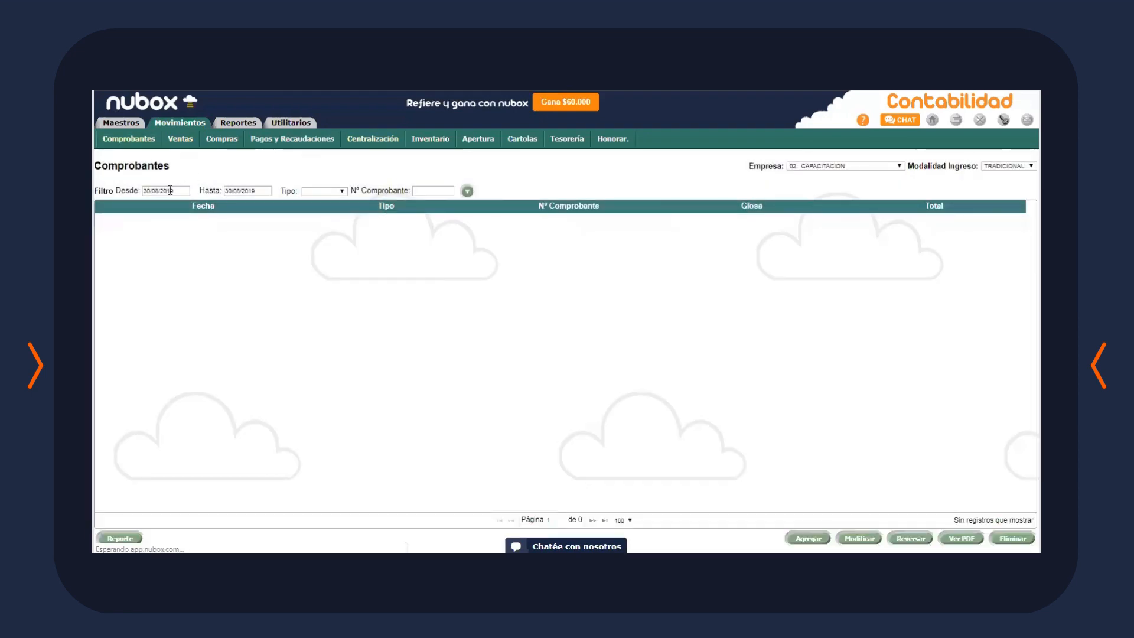
Filter vouchers by date, view TRASPASO 1 as PDF, then show CAPACITACION's 119.000 Tesorería balance
click(175, 190)
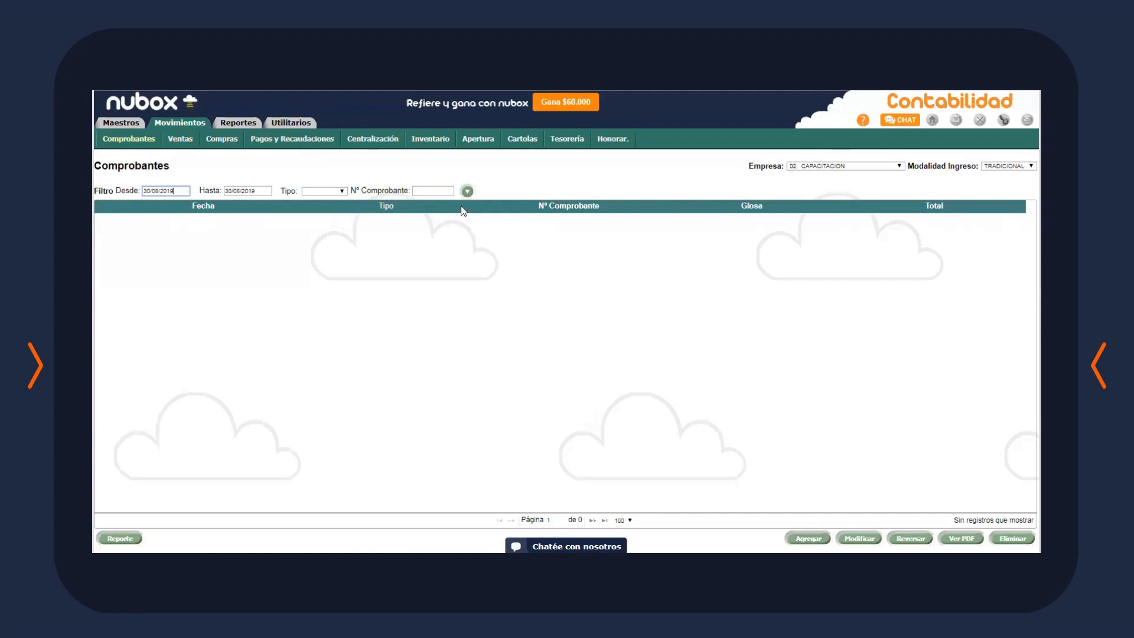
click(249, 191)
key(Return)
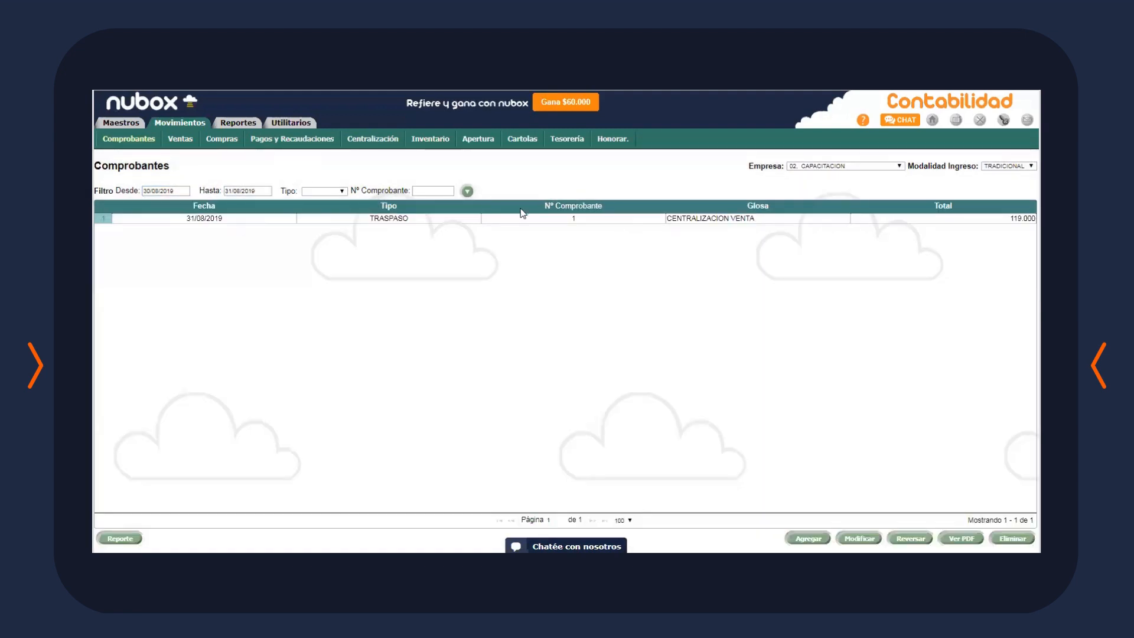
click(525, 220)
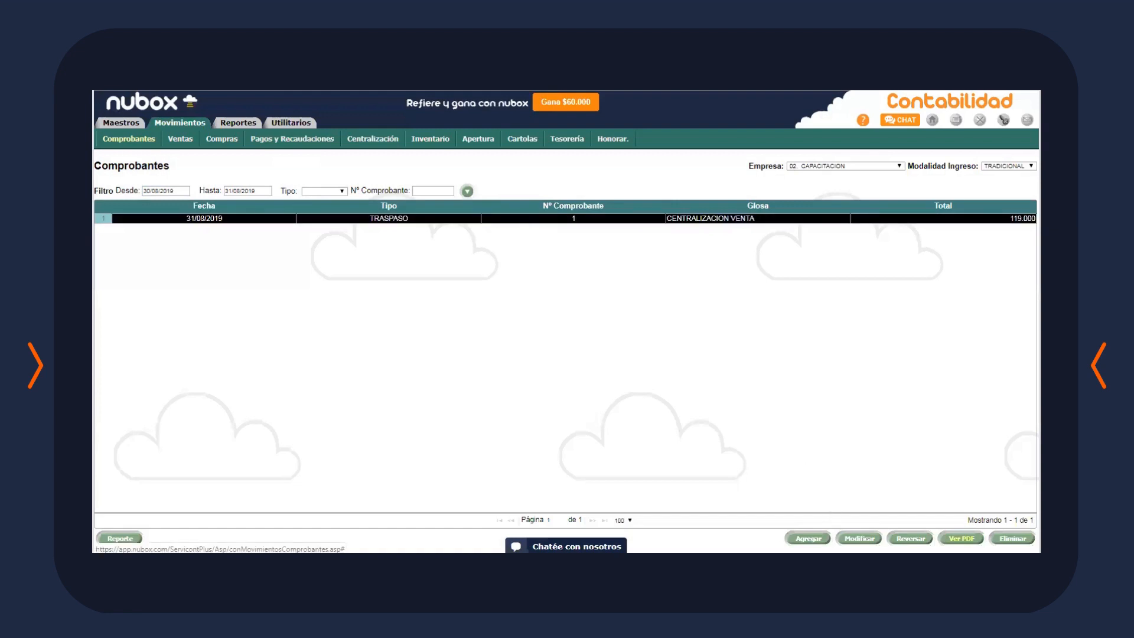
click(961, 539)
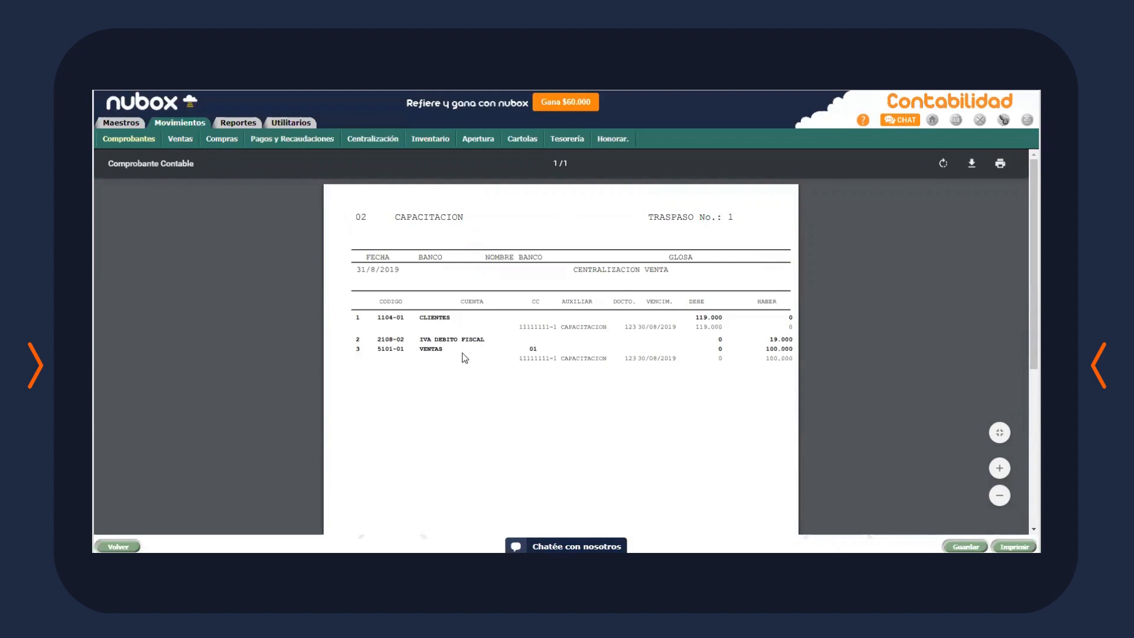
click(565, 142)
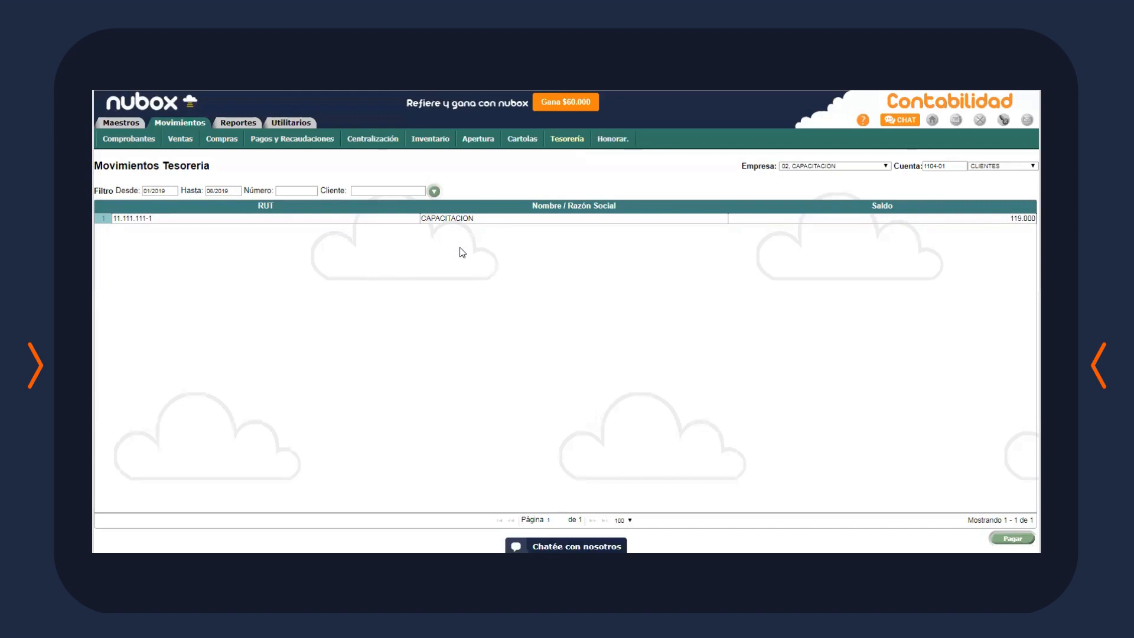
Switch the treasury account list to suppliers and then back to clients
click(1022, 165)
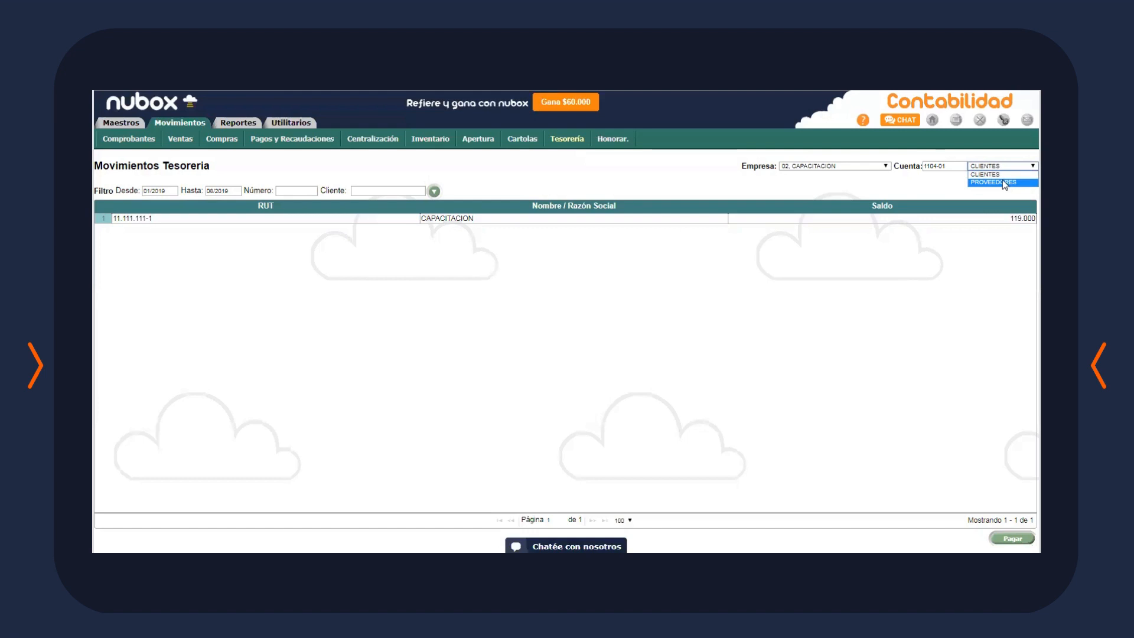
click(1002, 182)
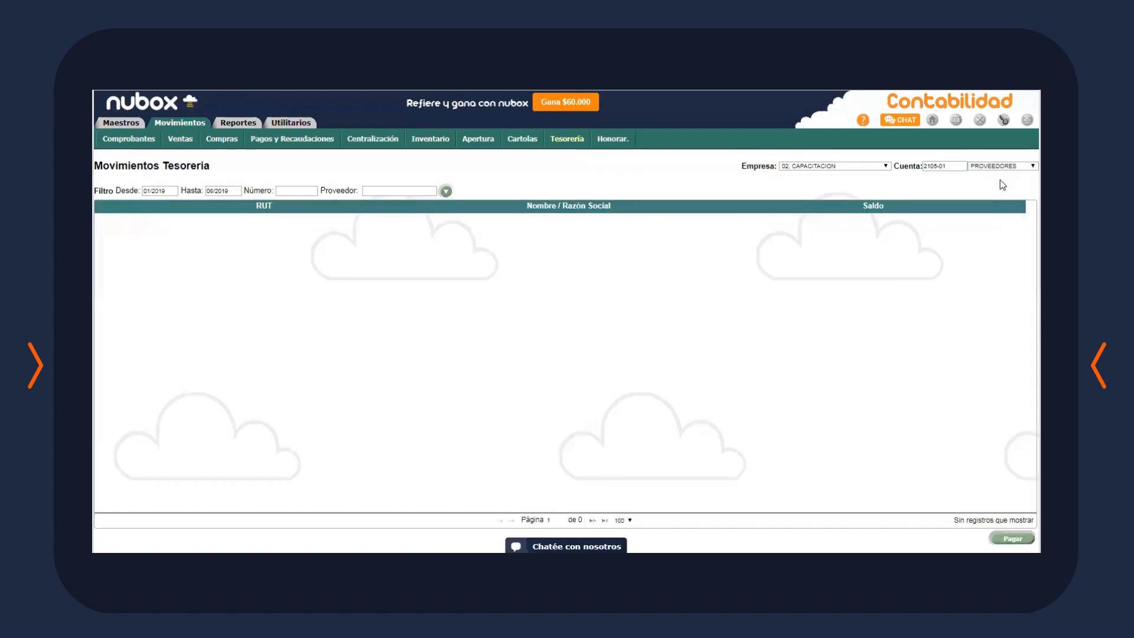
click(999, 168)
click(997, 176)
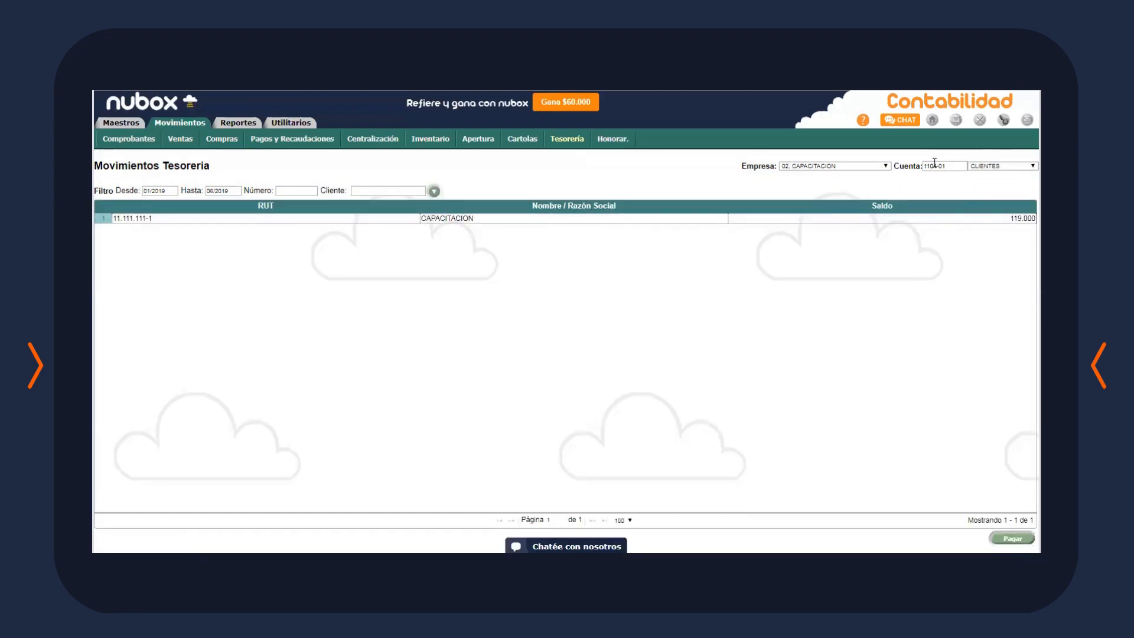
Start CAPACITACION's payment, keeping cheque, BANCO SANTANDER and bank code TRANSFERENCIA
double_click(821, 227)
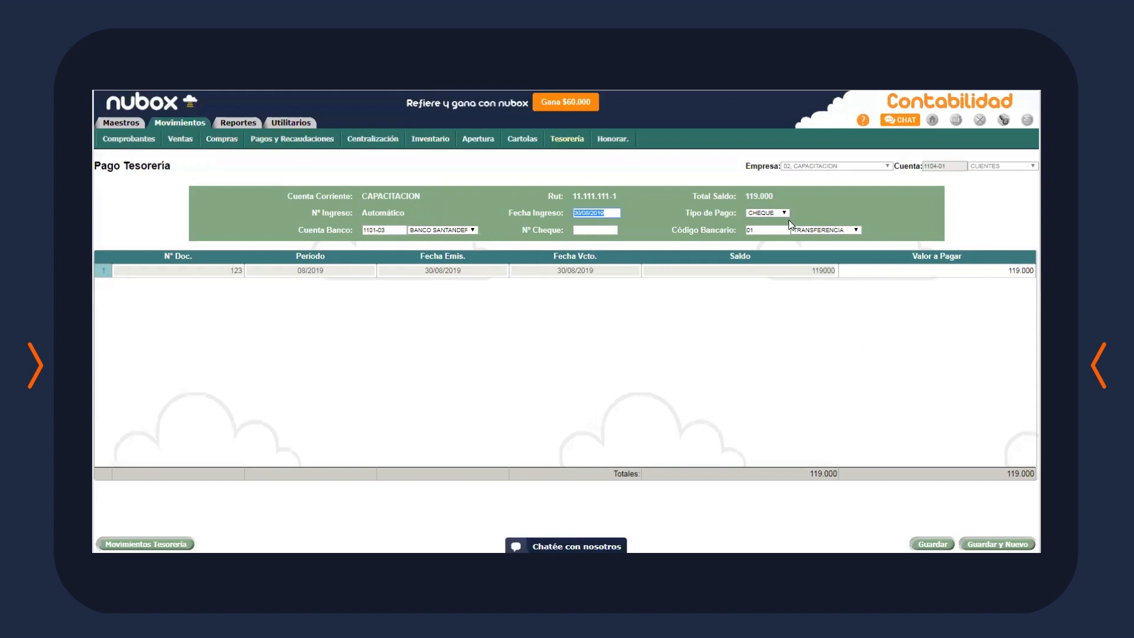
click(583, 213)
click(777, 214)
click(780, 223)
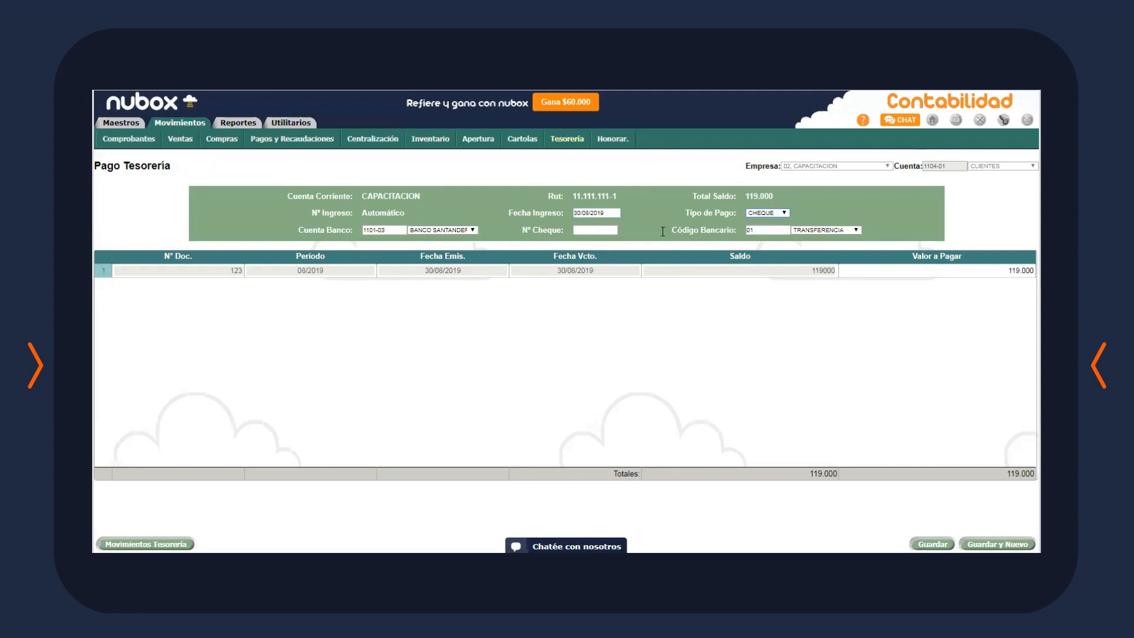
click(456, 232)
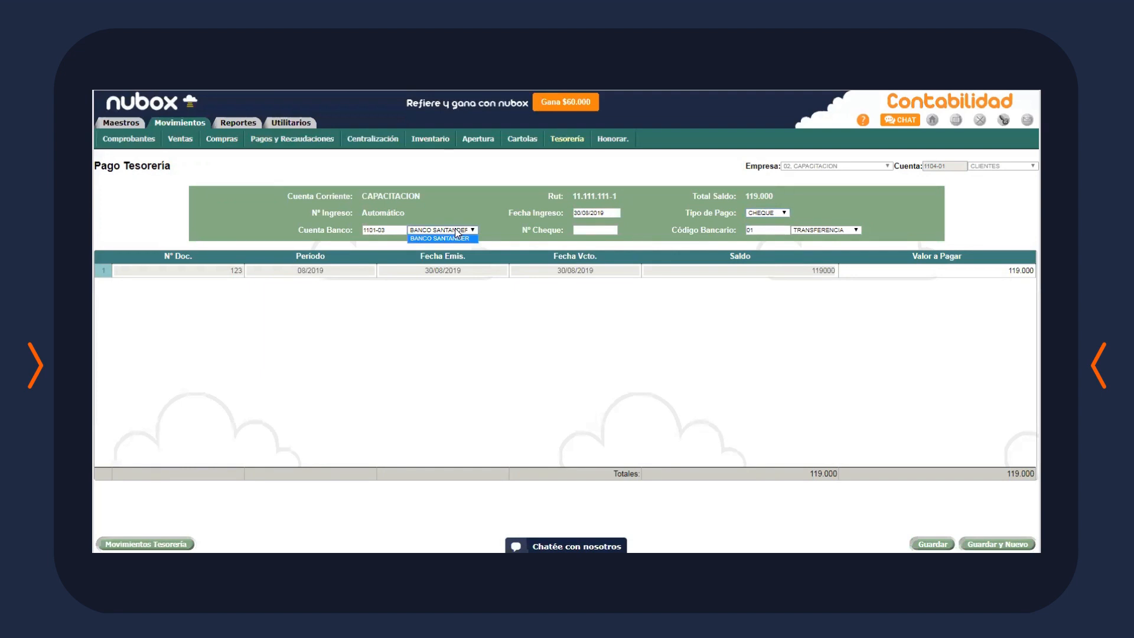
click(630, 238)
click(833, 231)
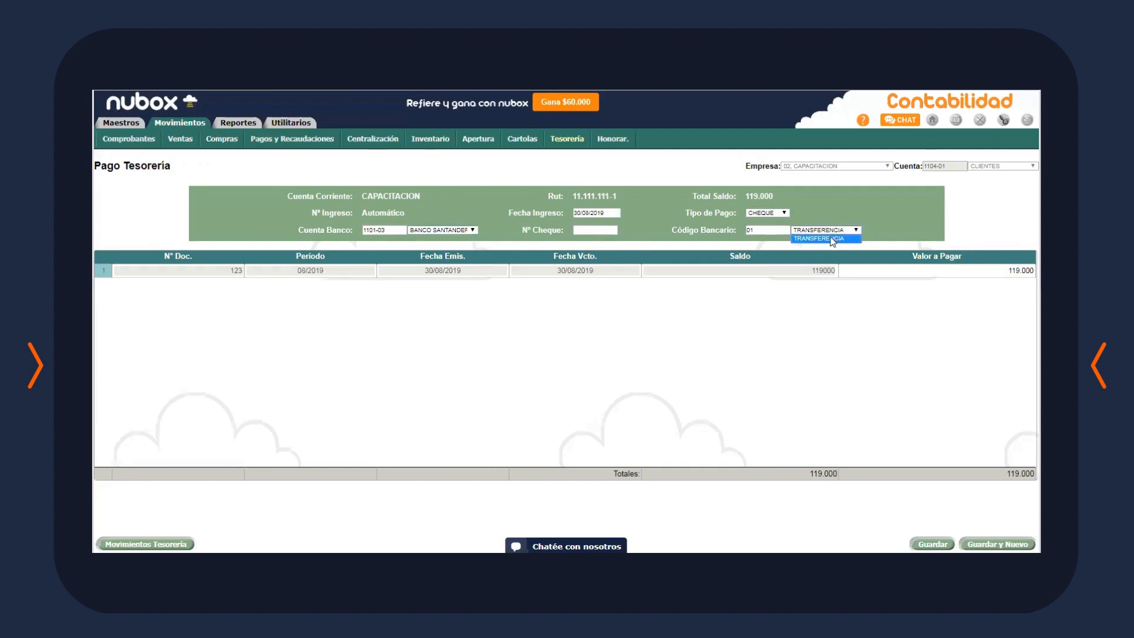
click(833, 239)
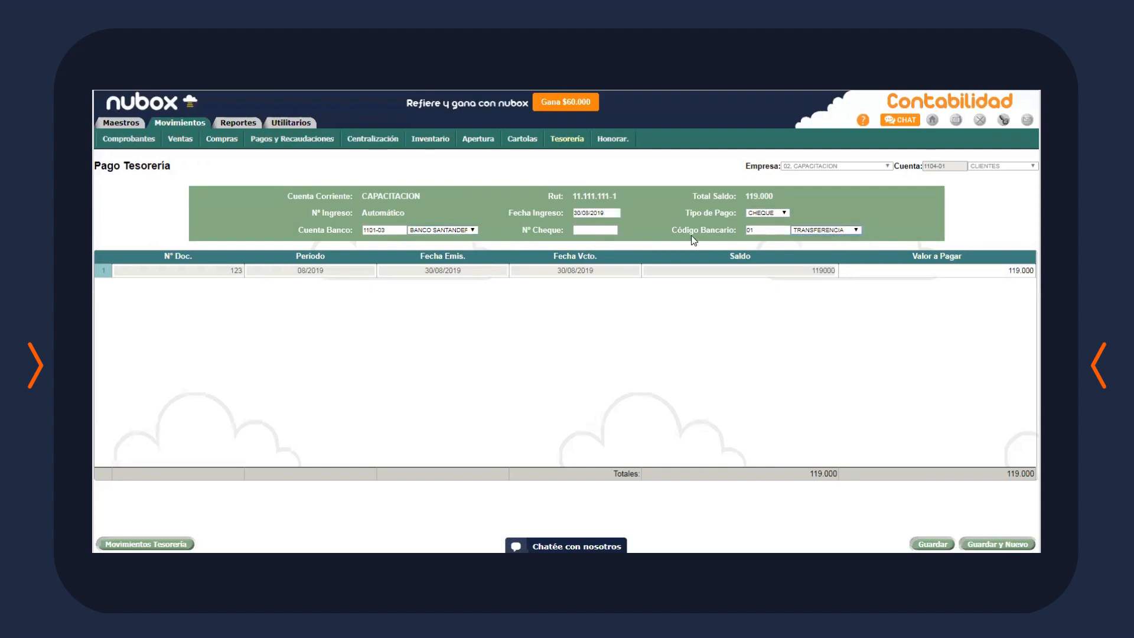
Enter cheque number 123 and change the amount to pay from 119000 to 80000
click(604, 230)
text(123)
click(923, 271)
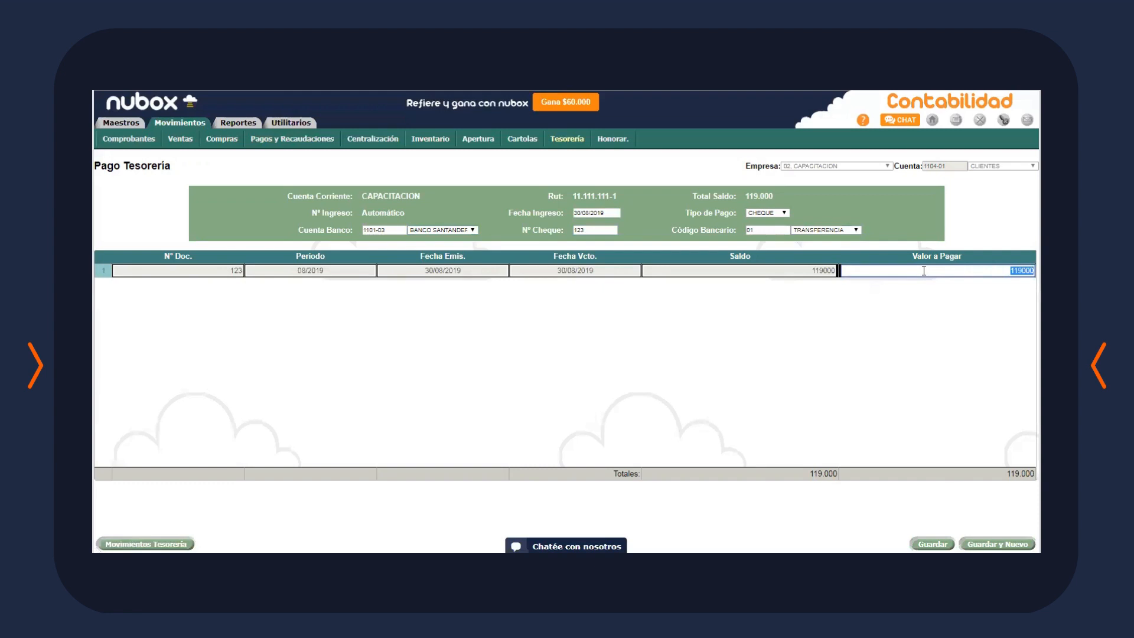
key(BackSpace)
text(80000)
click(897, 374)
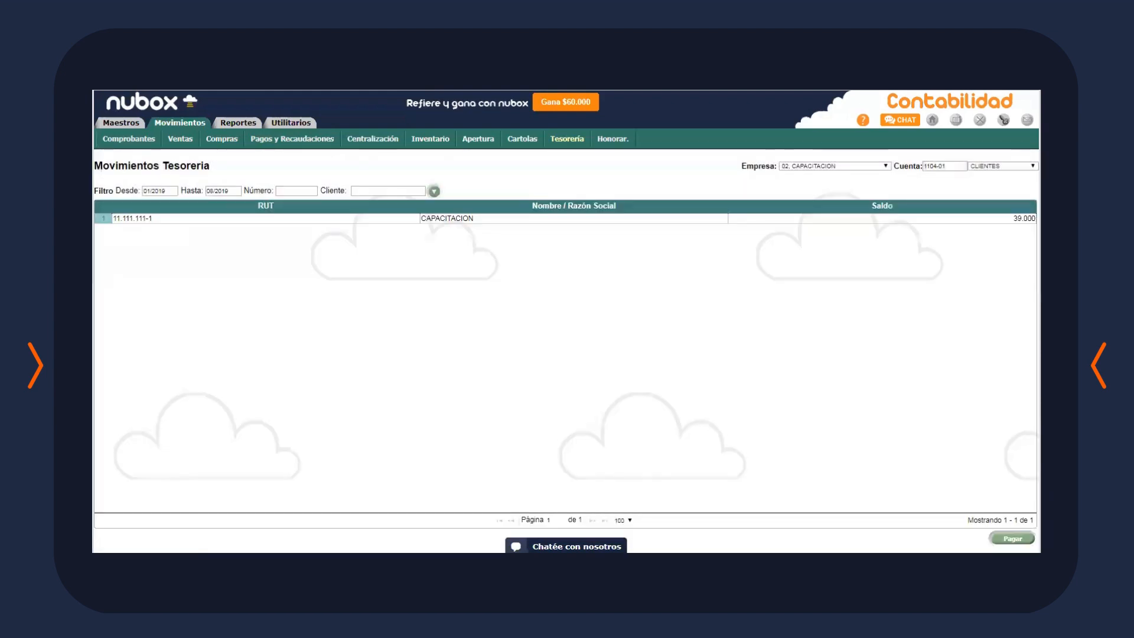
View the PDF of the 80.000 PAGO TESORERIA income voucher from the Comprobantes list
double_click(662, 222)
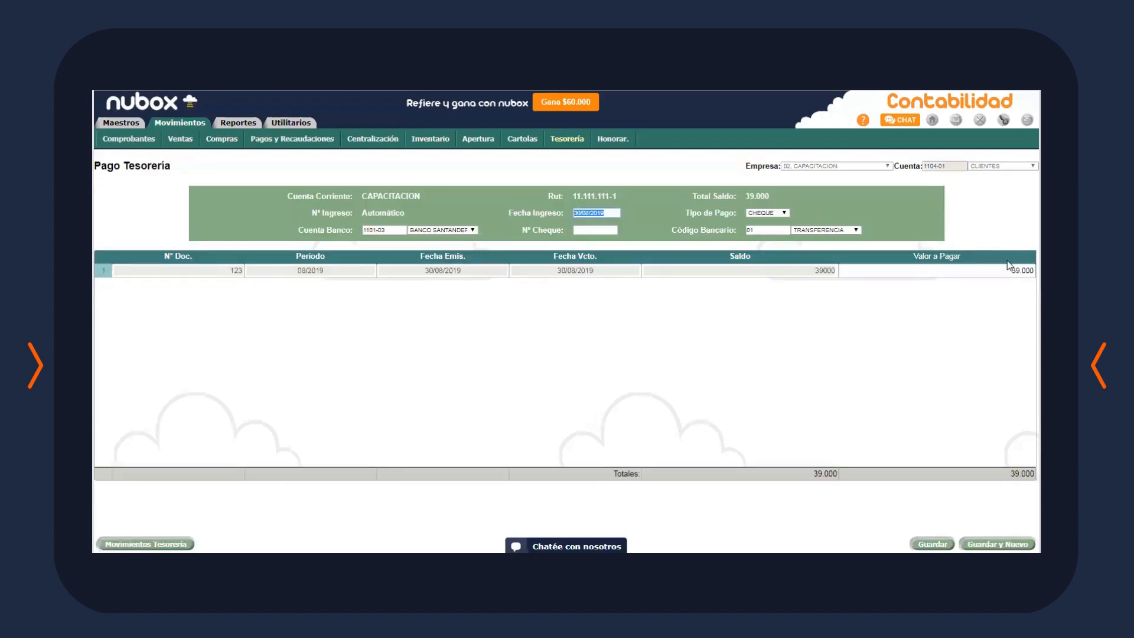
click(972, 324)
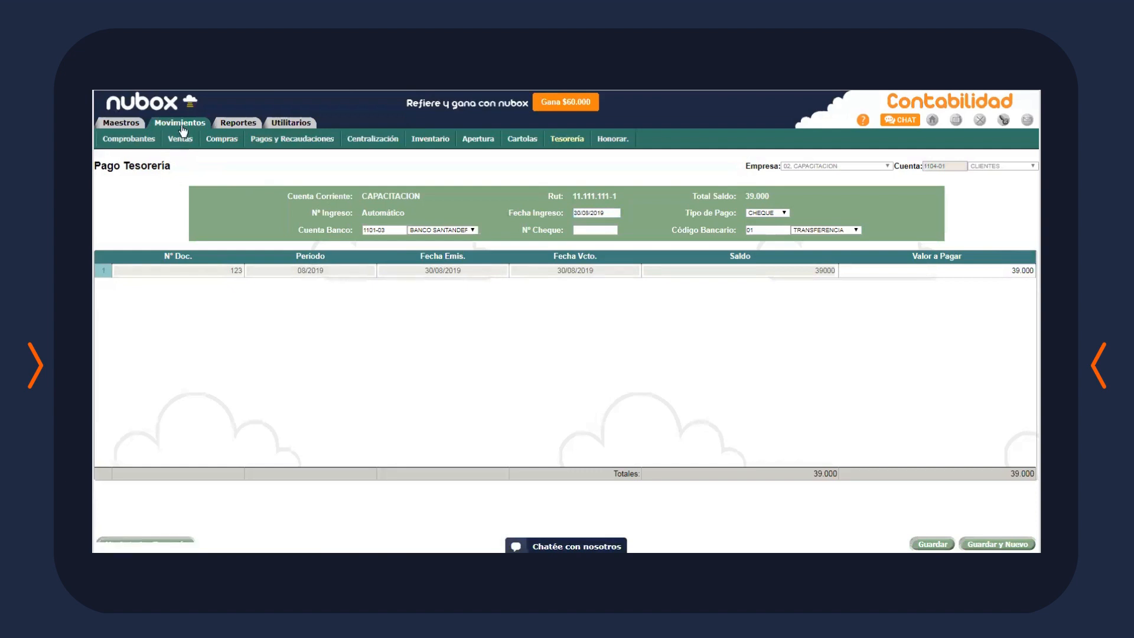
click(145, 139)
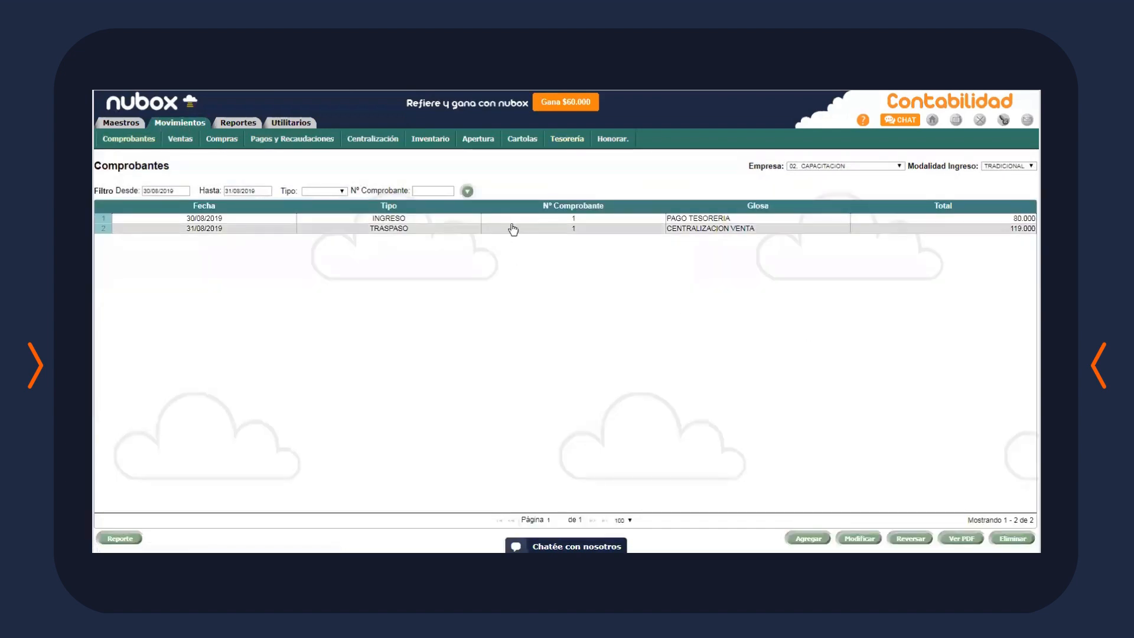
click(523, 223)
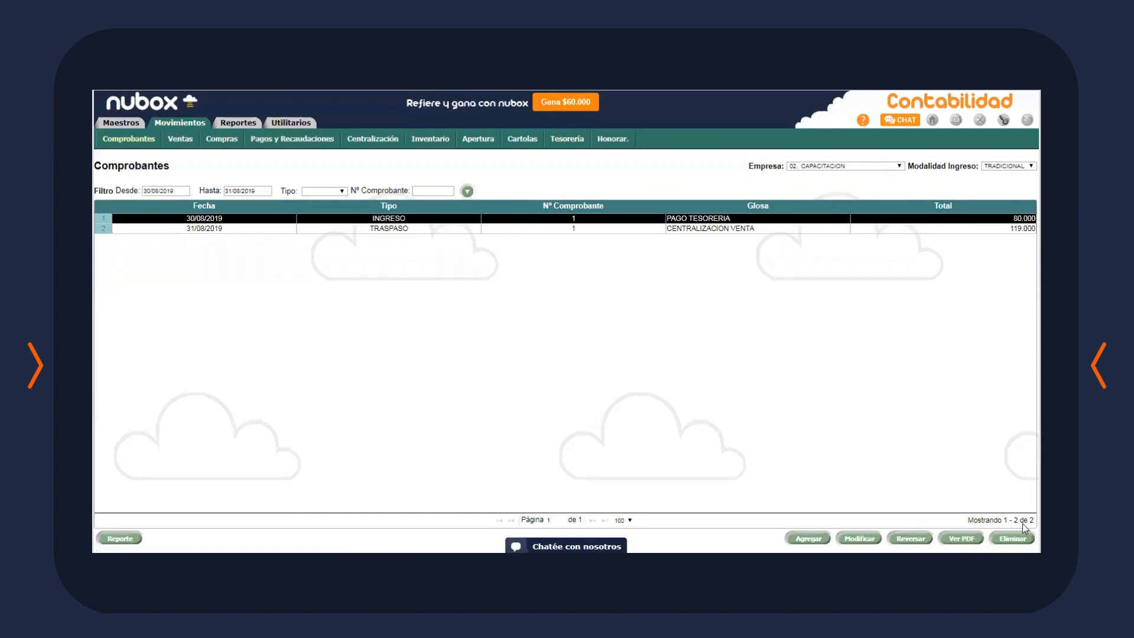
click(962, 538)
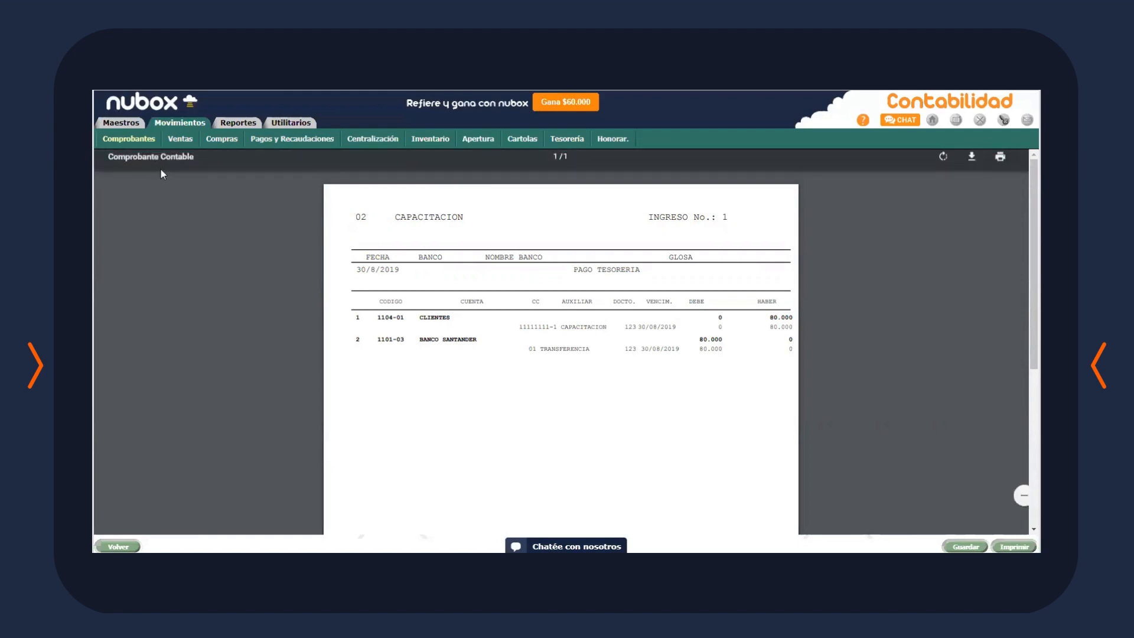
click(147, 138)
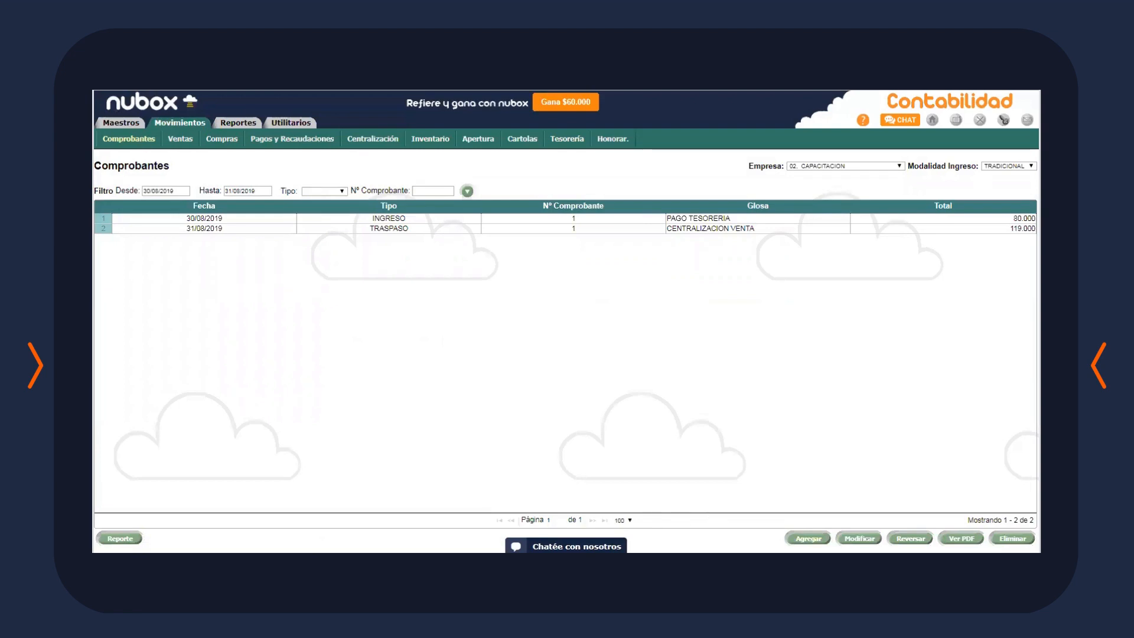
Start a new INGRESO voucher dated 31/08/2019 using the RECAUDACION FACTURA template
click(808, 538)
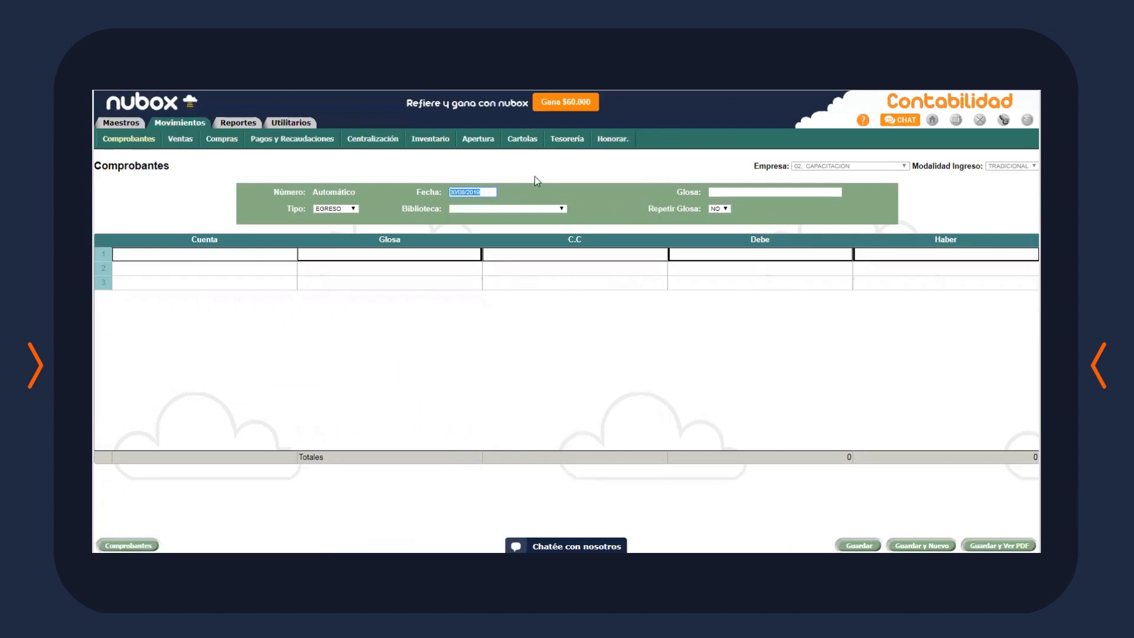
text(31/08/2019)
click(335, 226)
click(523, 209)
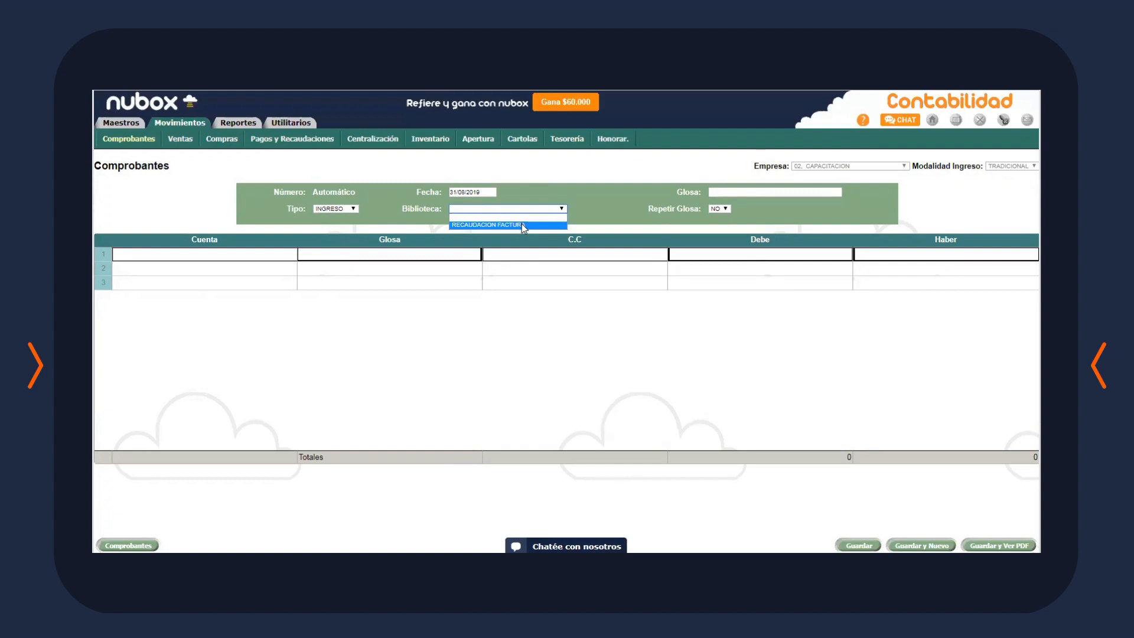
click(522, 224)
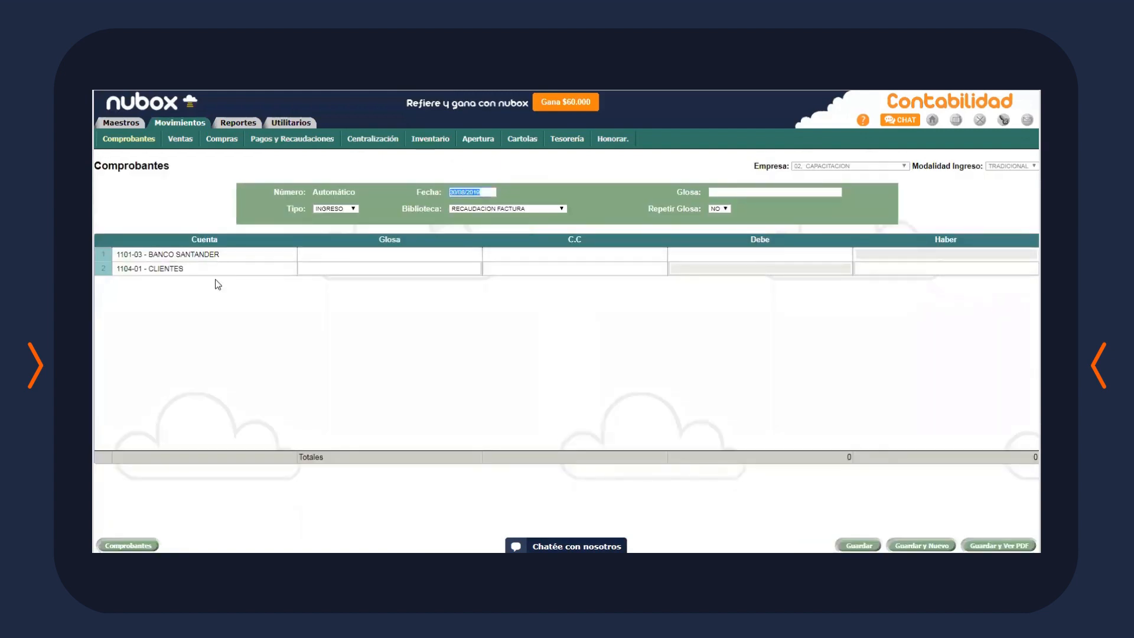
Enter 39.000 as the BANCO SANTANDER debit and CLIENTES credit, then save
click(717, 253)
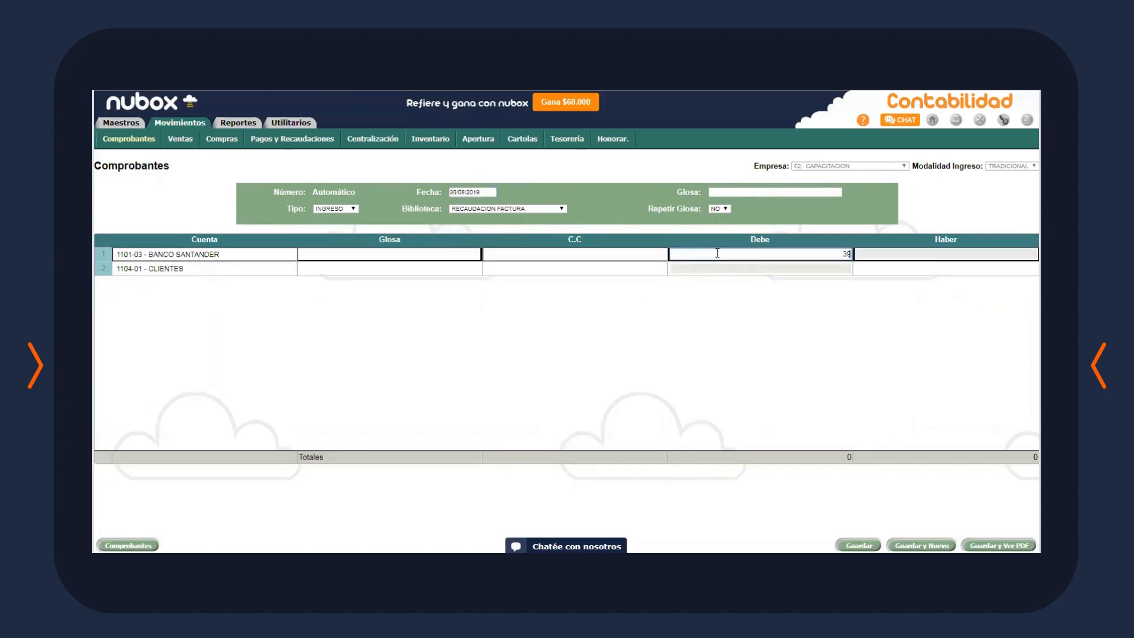
text(39000)
click(886, 269)
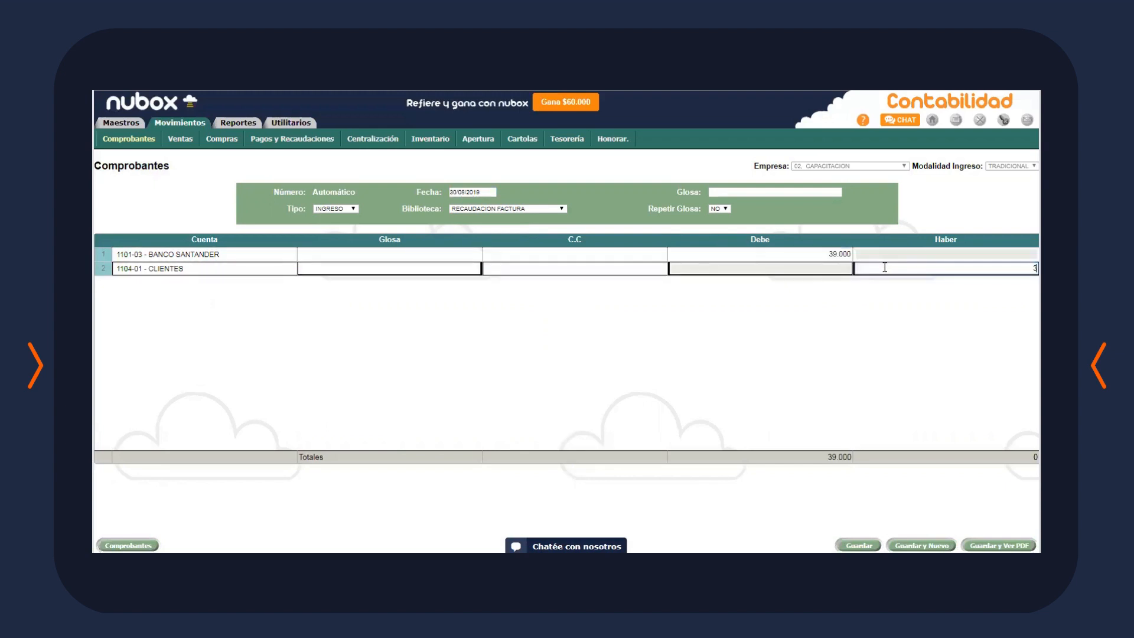
text(39.000)
click(775, 381)
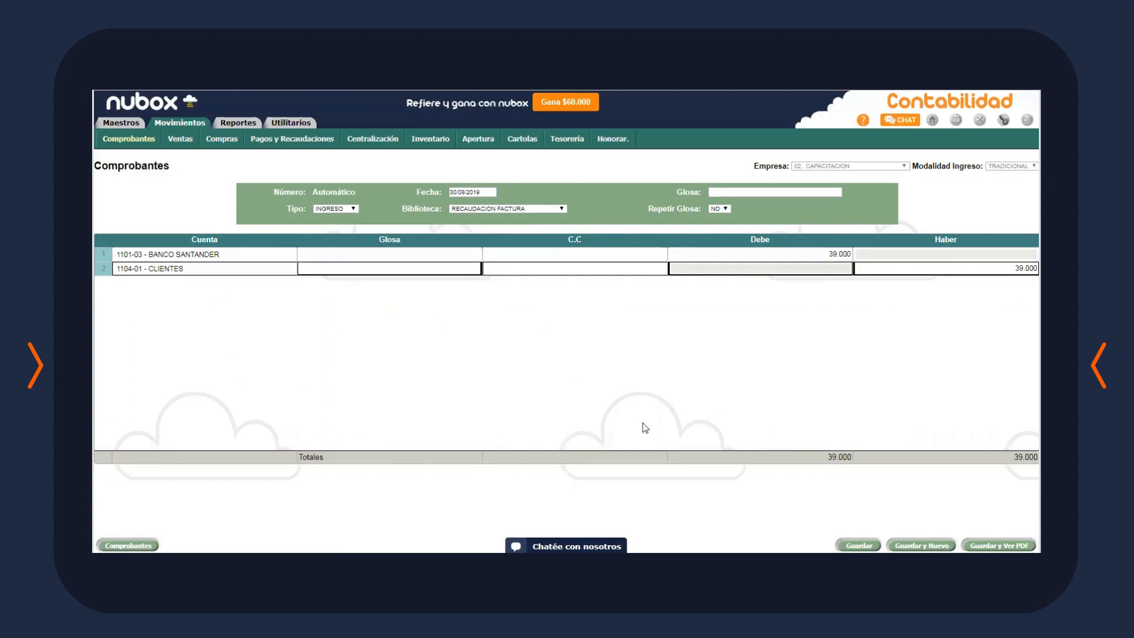
click(859, 545)
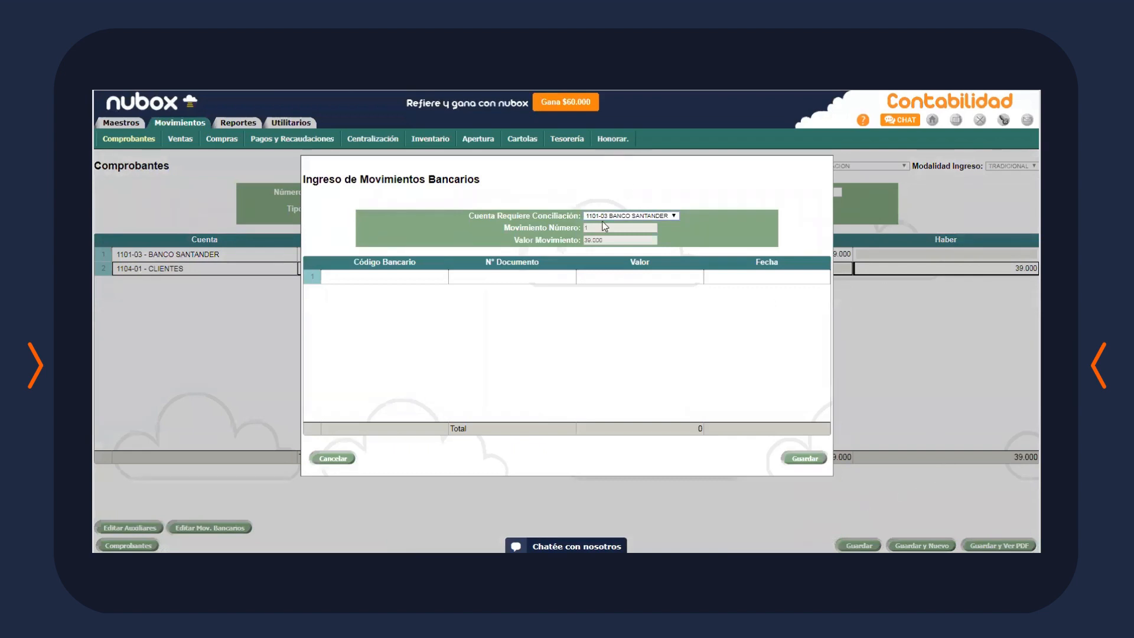
Save a 01 - TRANSFERENCIA bank movement for document 123, dated 31/08/2019
click(403, 276)
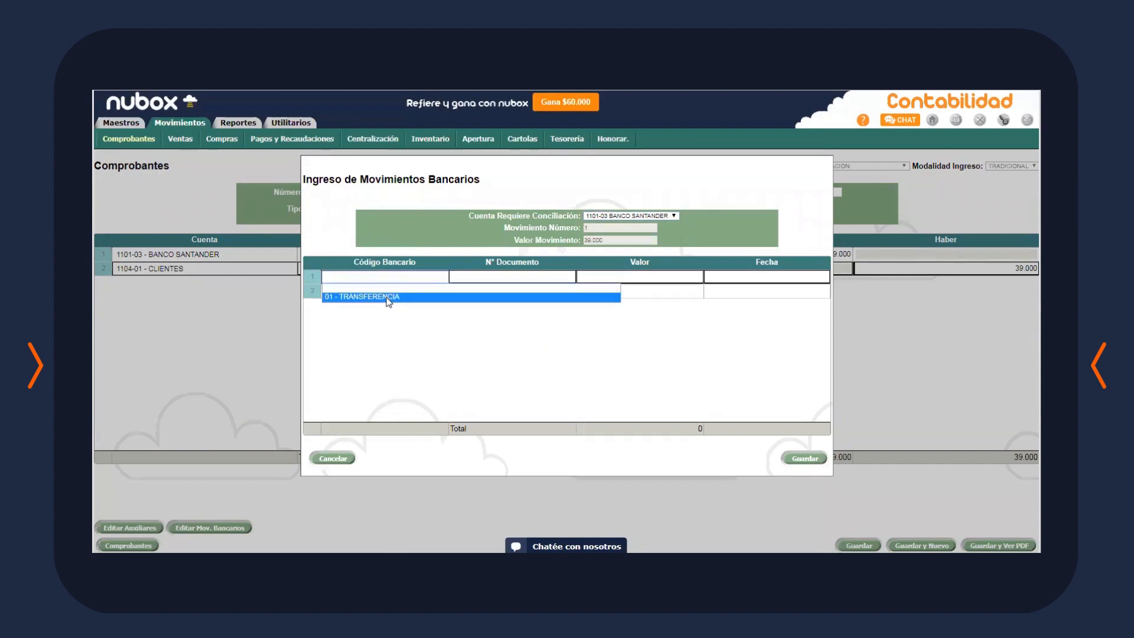
click(388, 297)
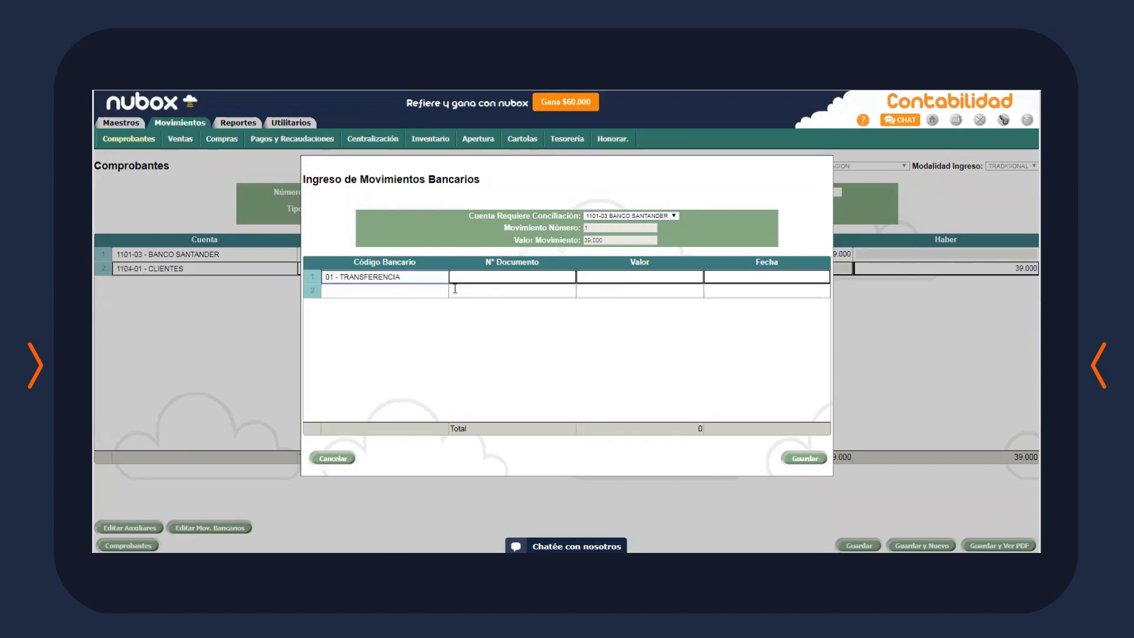
click(516, 277)
text(12)
text(34)
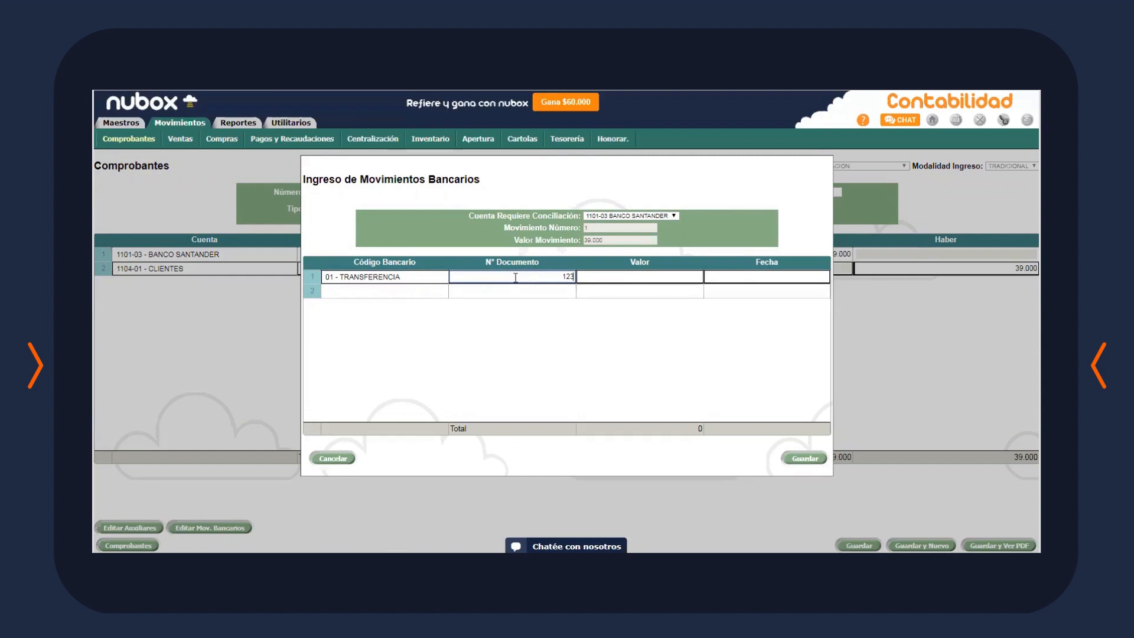
text(3900)
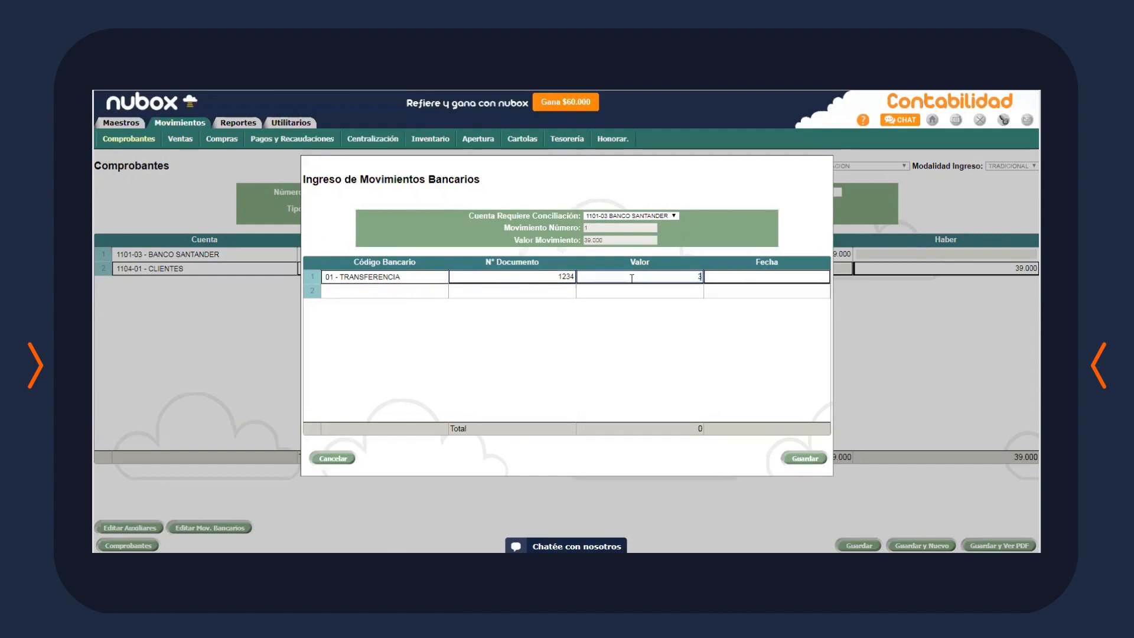
text(0)
click(766, 276)
text(31)
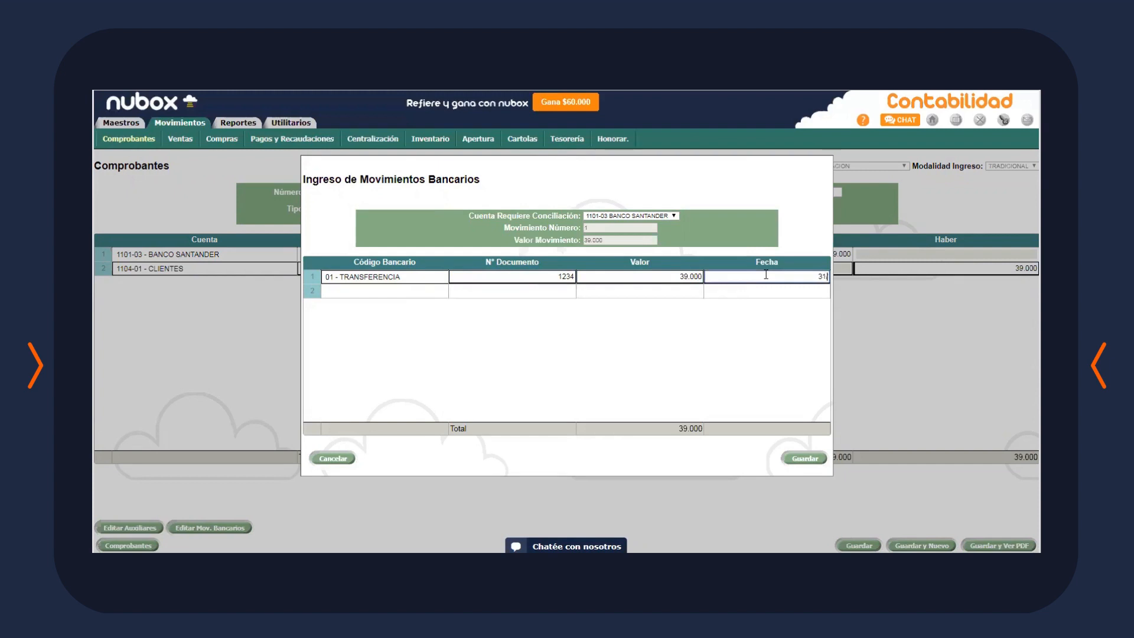
text(/08/2019)
click(741, 367)
click(812, 464)
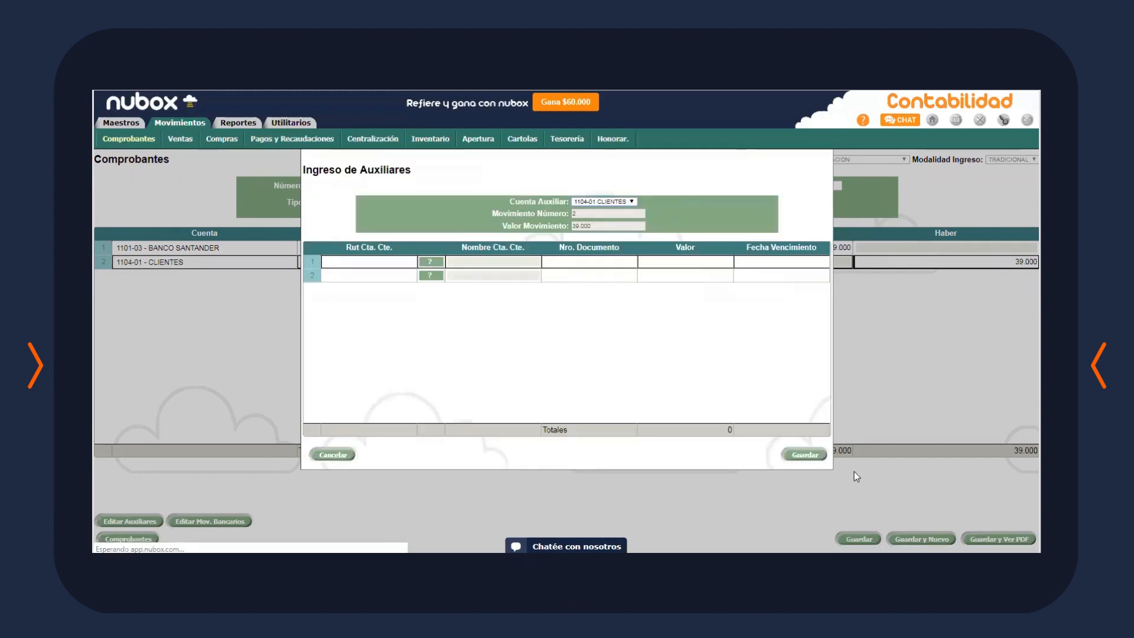
Add a CAPACITACION customer line for document 123, 39000, due 31/08/2019, and save
click(430, 262)
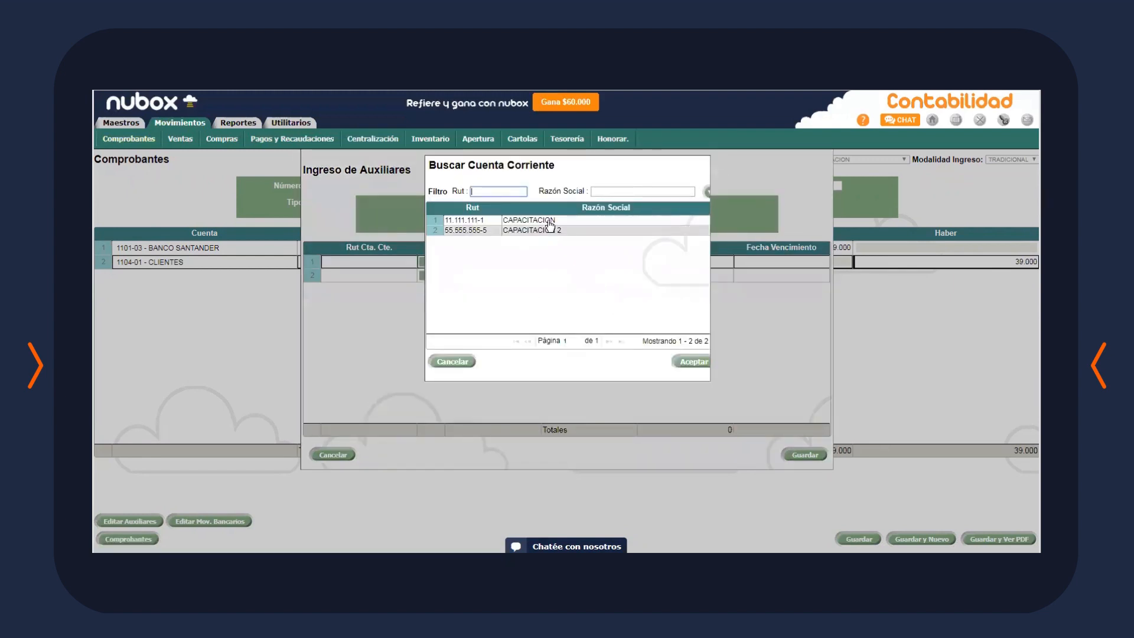
double_click(554, 220)
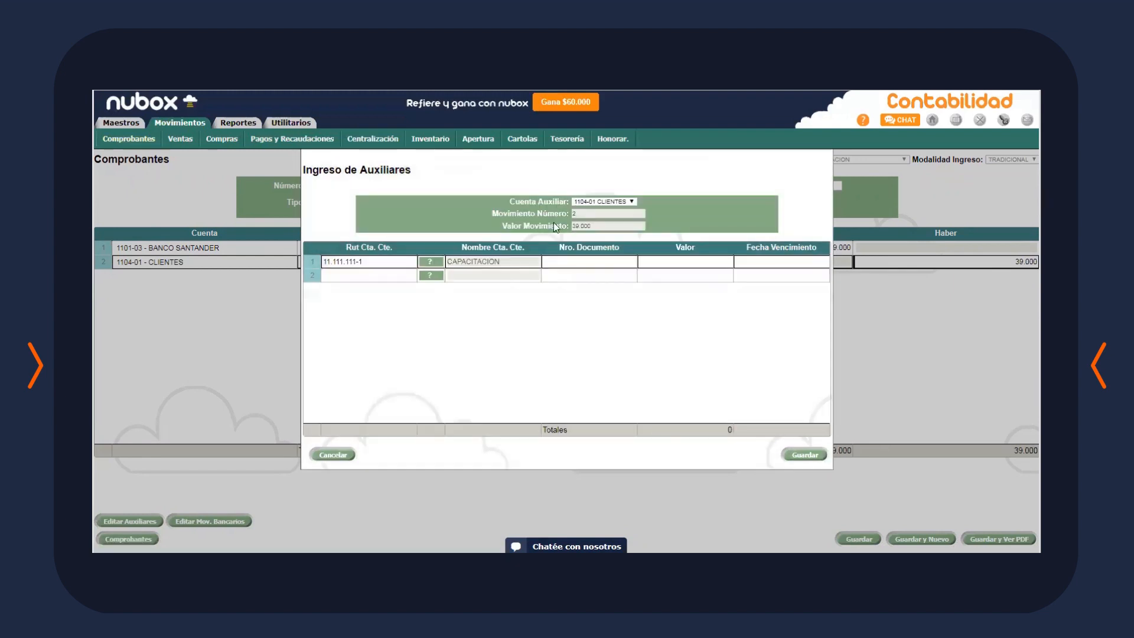
click(605, 263)
text(12)
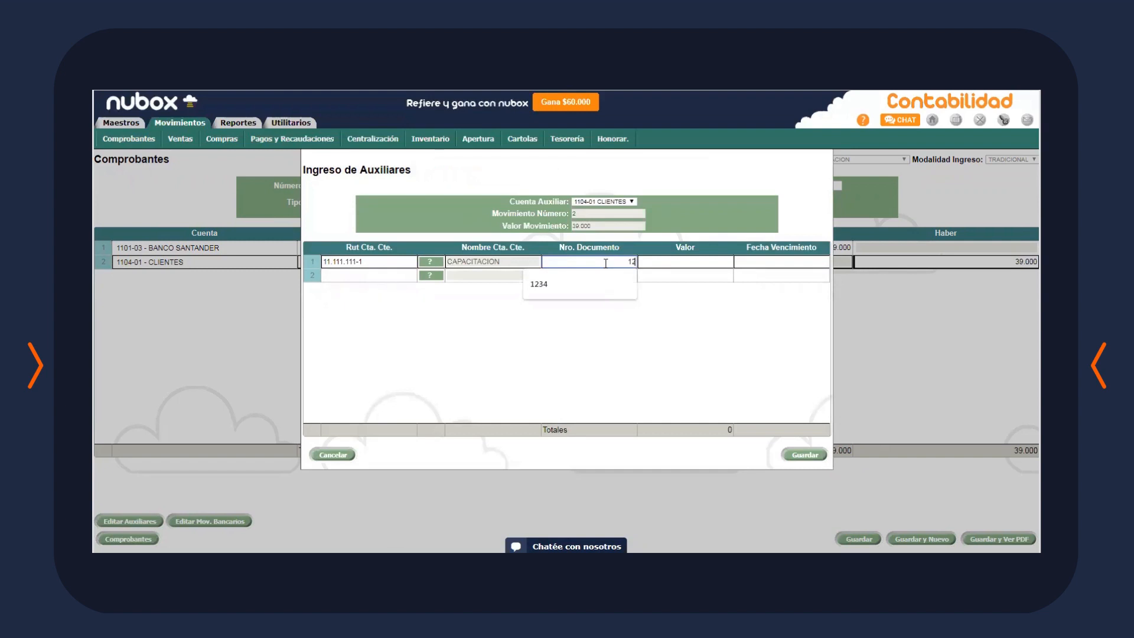
text(3)
click(682, 263)
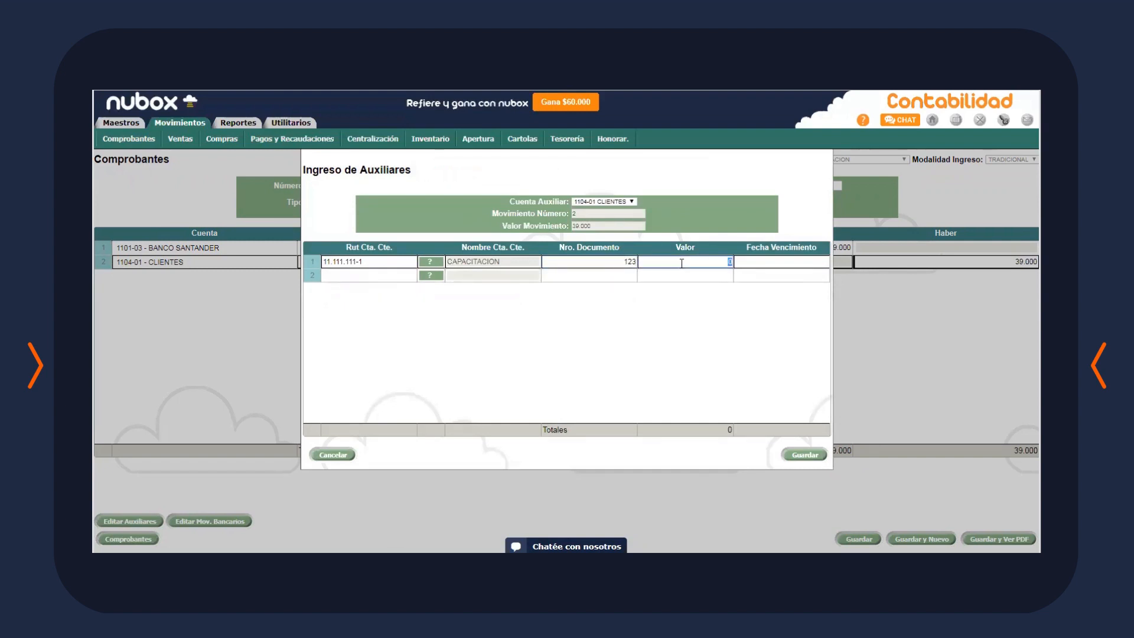
text(39000)
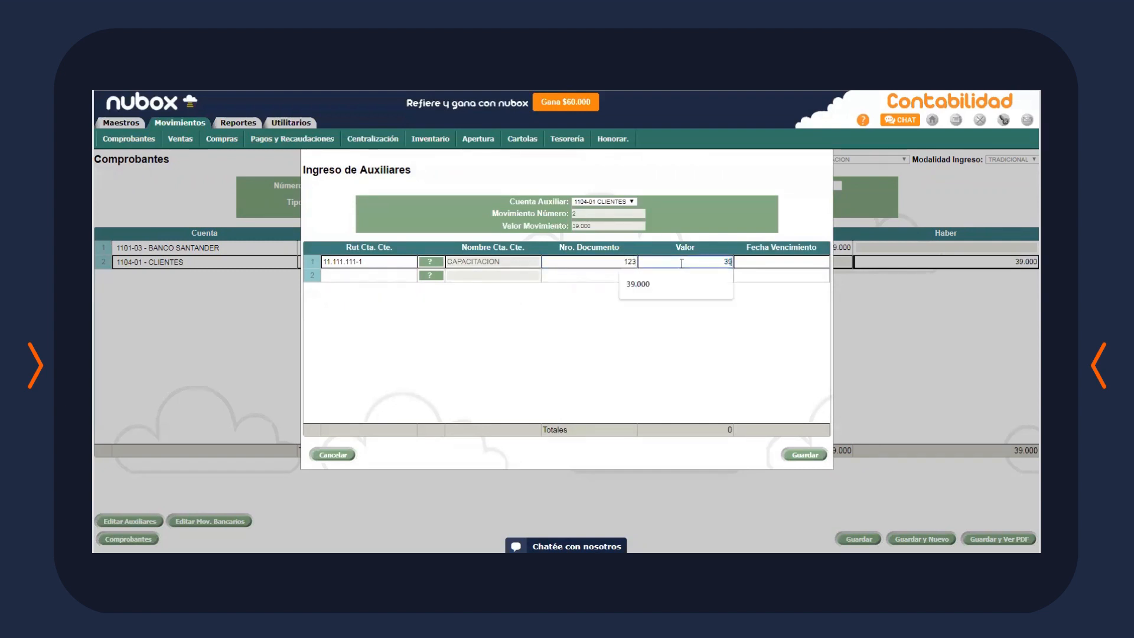
click(801, 264)
text(31/)
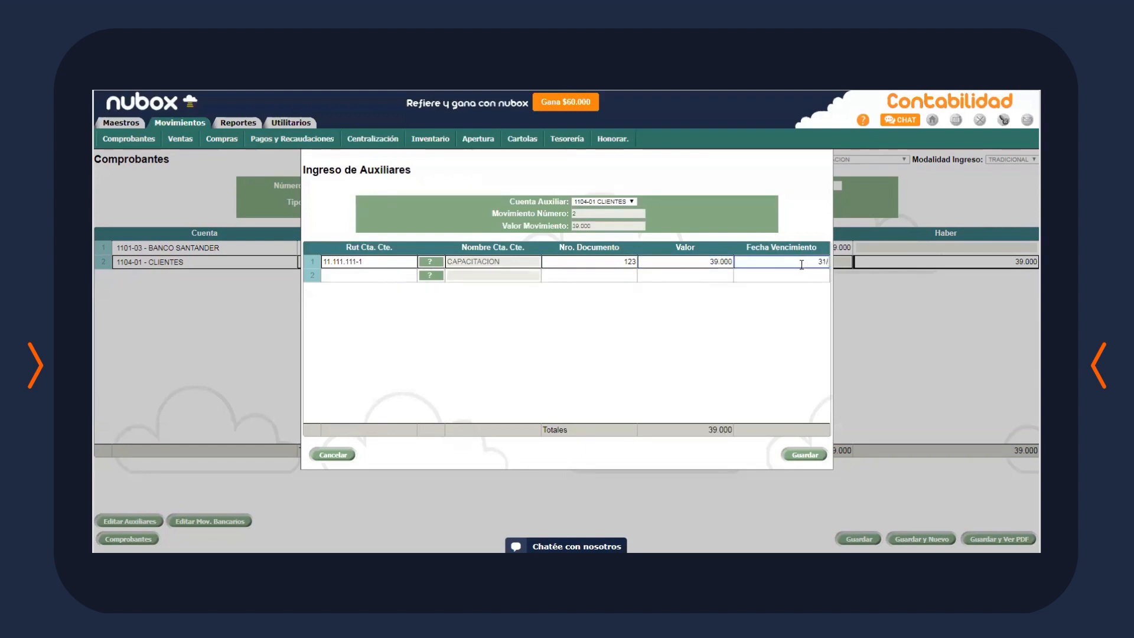
text(08/2019)
click(802, 455)
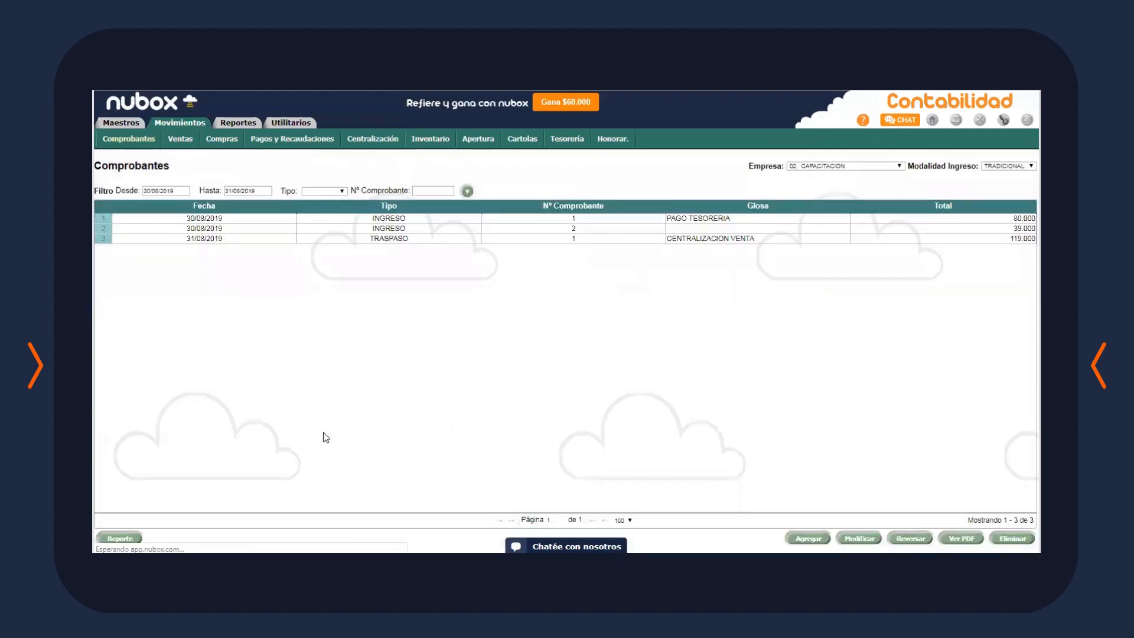
click(654, 229)
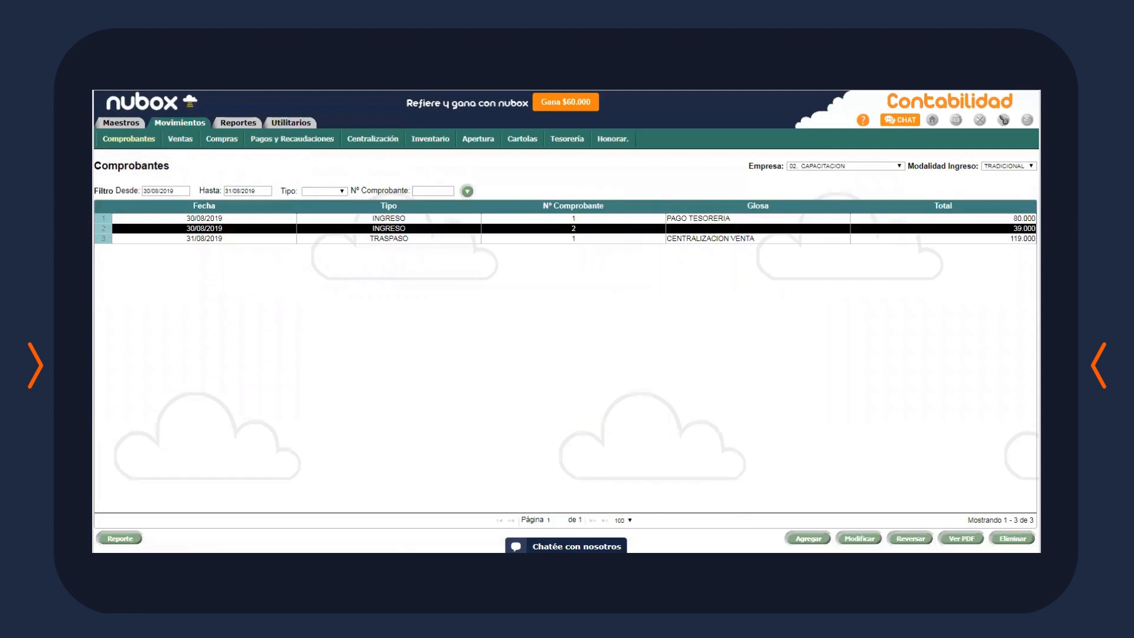
click(961, 538)
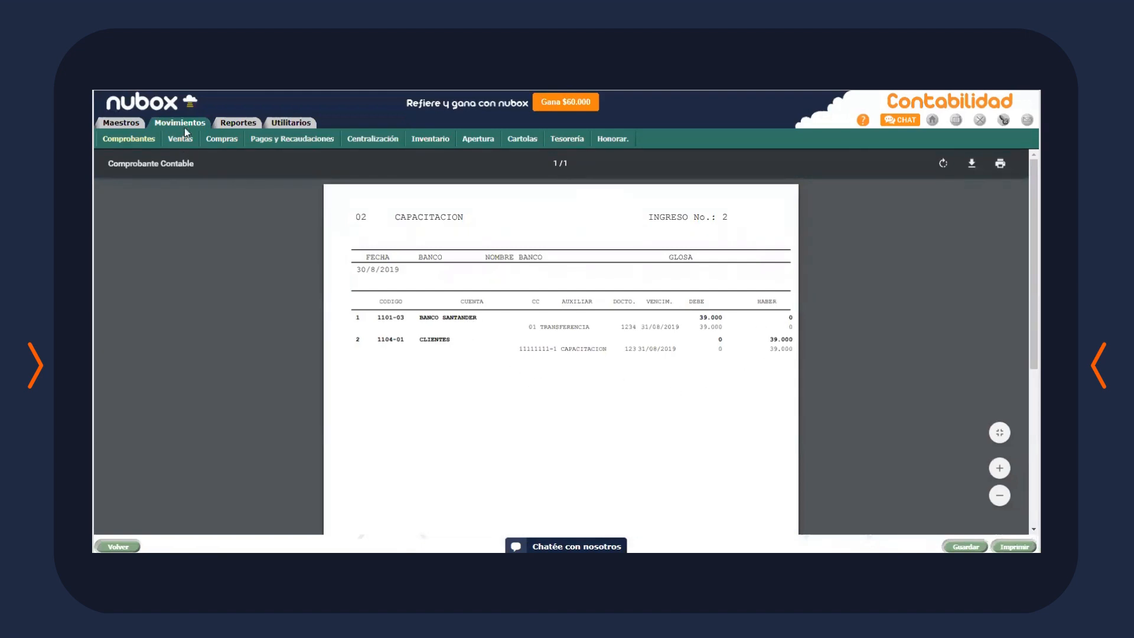
click(567, 138)
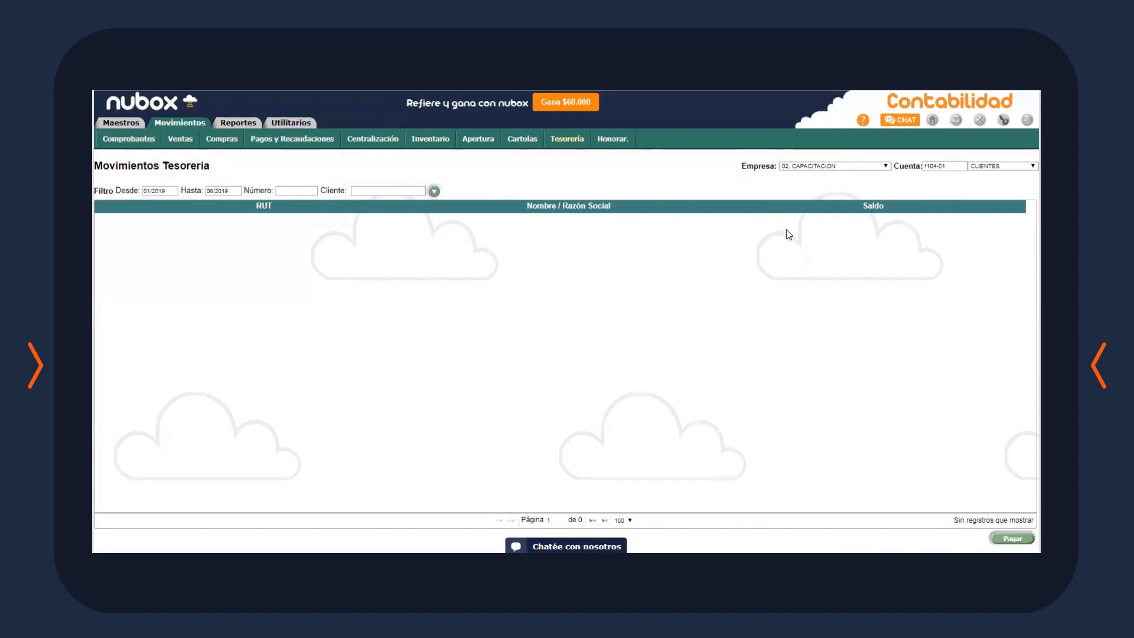
click(129, 141)
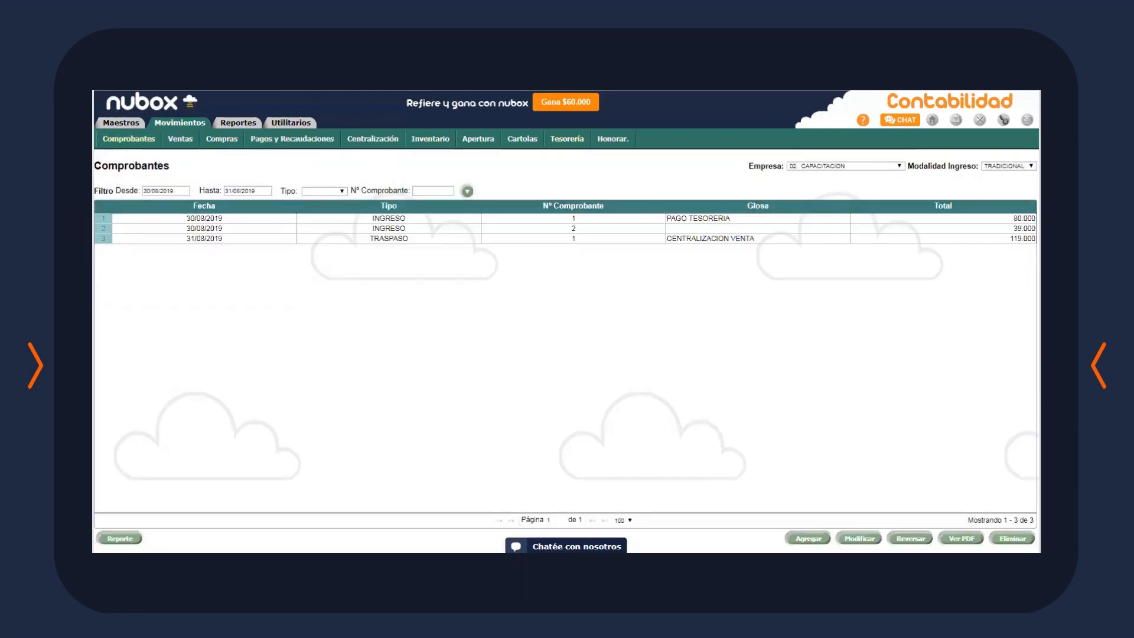
Choose 2305-05 UTILIDAD (PERDIDA) EJERC. as the profit or loss account in the Apertura form
click(483, 145)
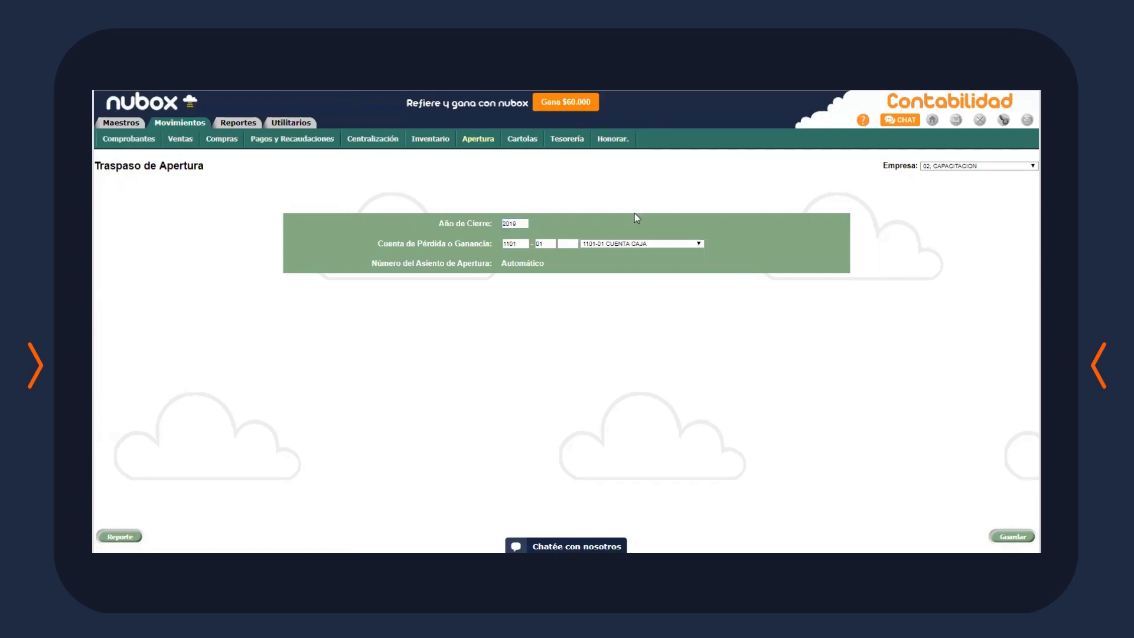
click(664, 244)
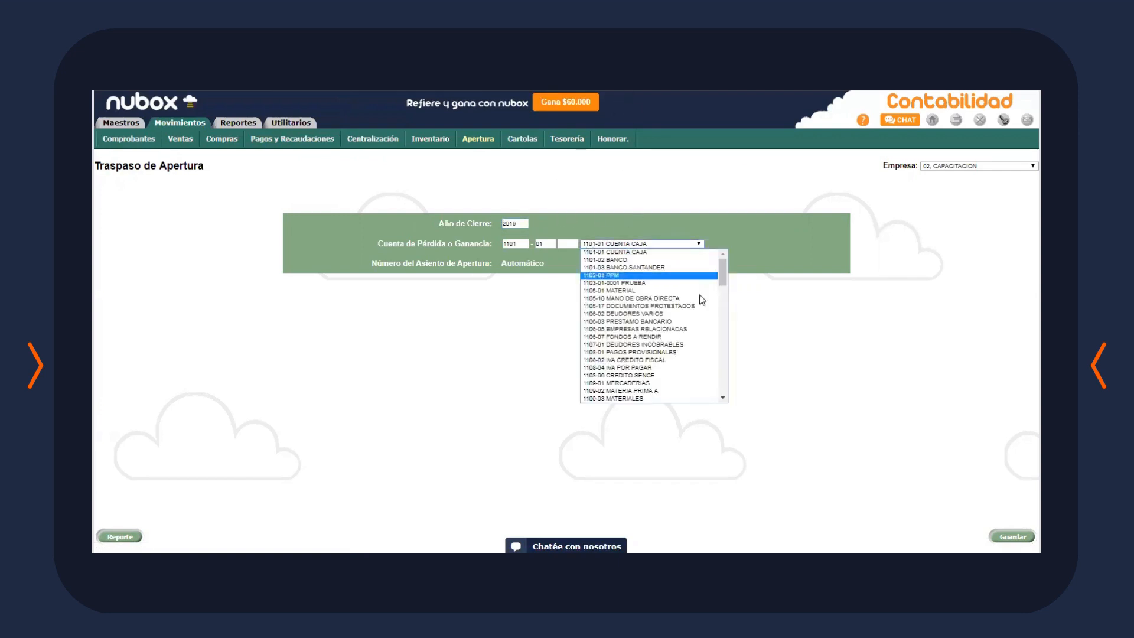
scroll(691, 331, down, 10)
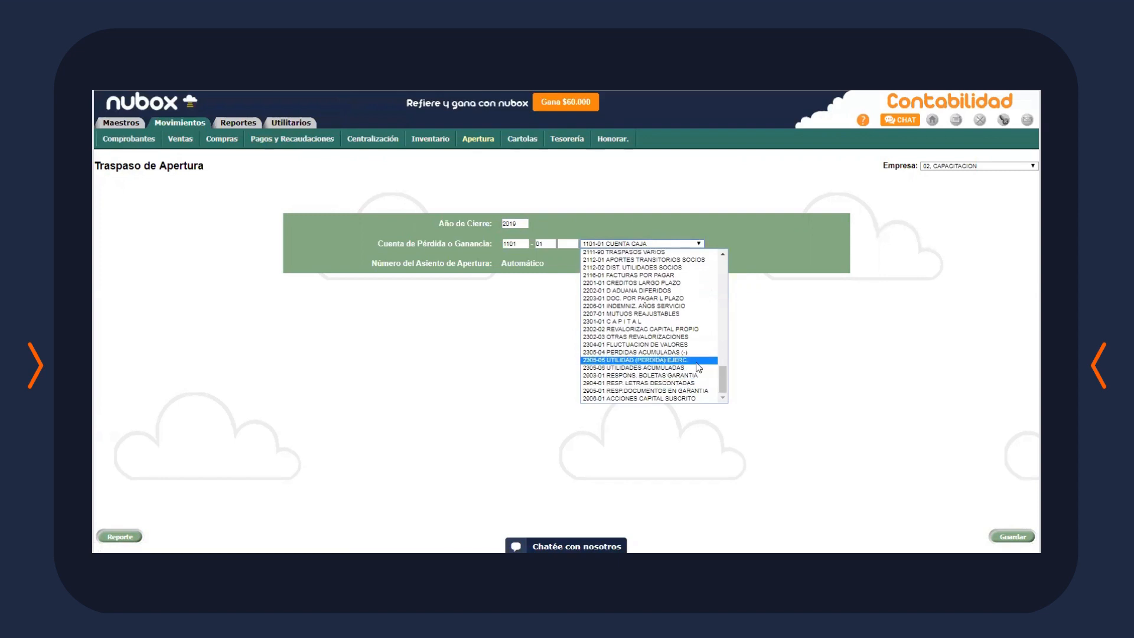
click(697, 360)
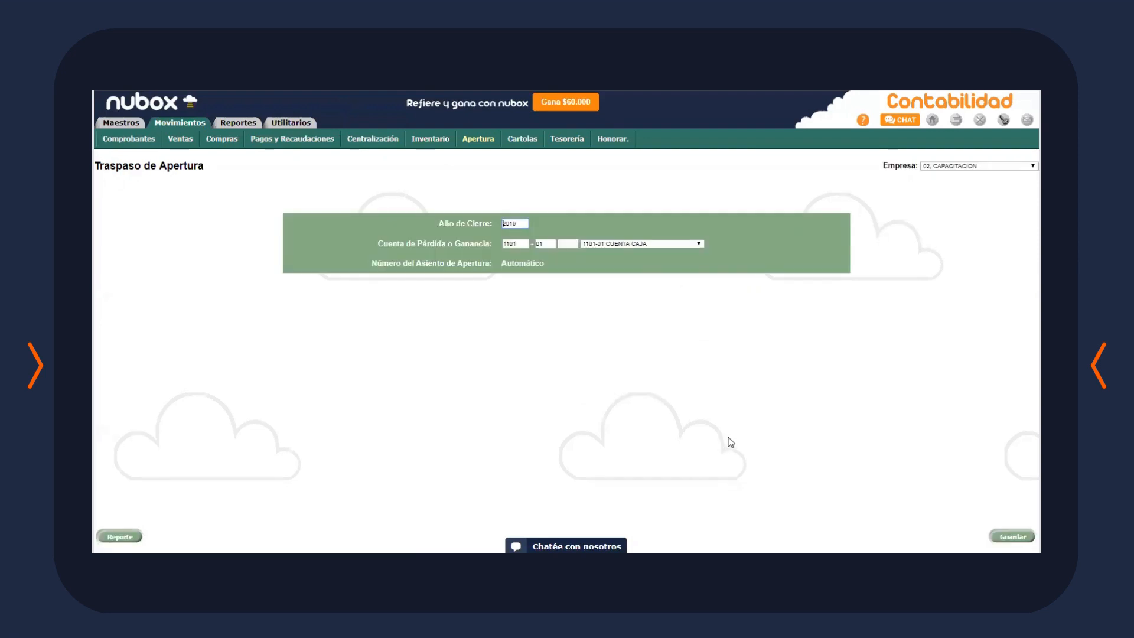
Filter the Comprobantes list from 01/01/2020 to 01/01/2020
click(147, 147)
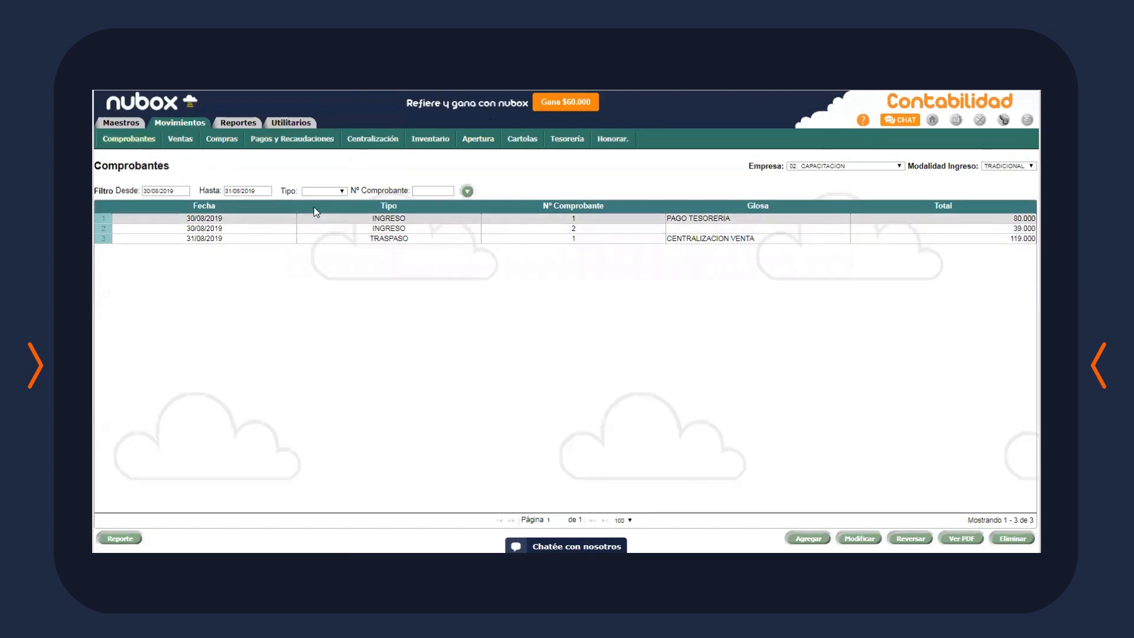
drag(175, 191, 96, 191)
text(01)
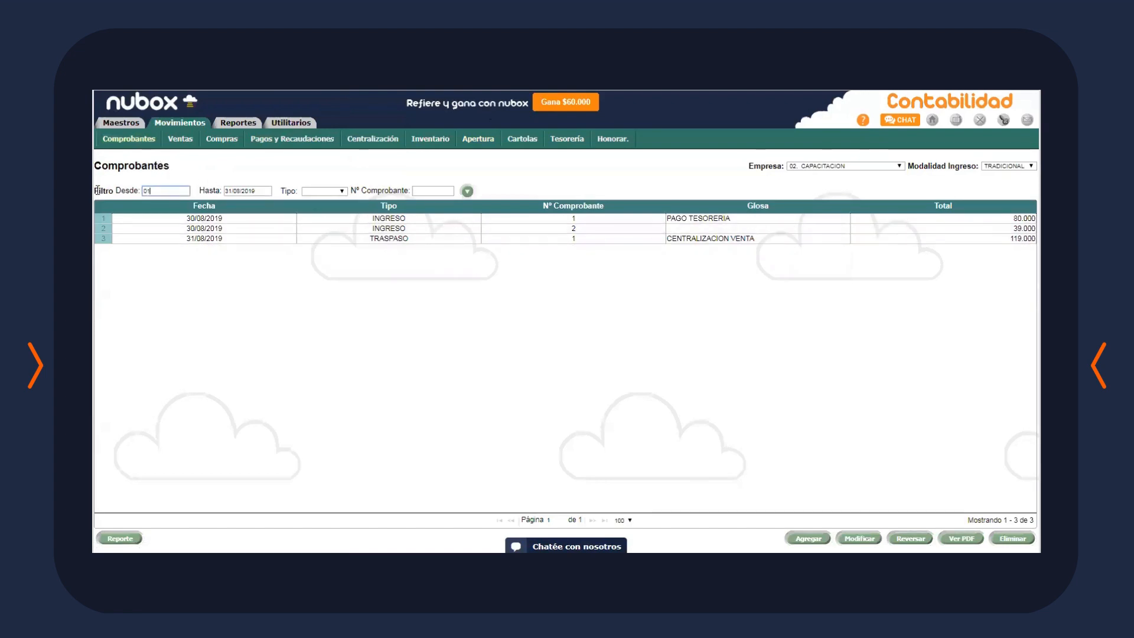
text(01/202020)
click(199, 188)
text(01/0)
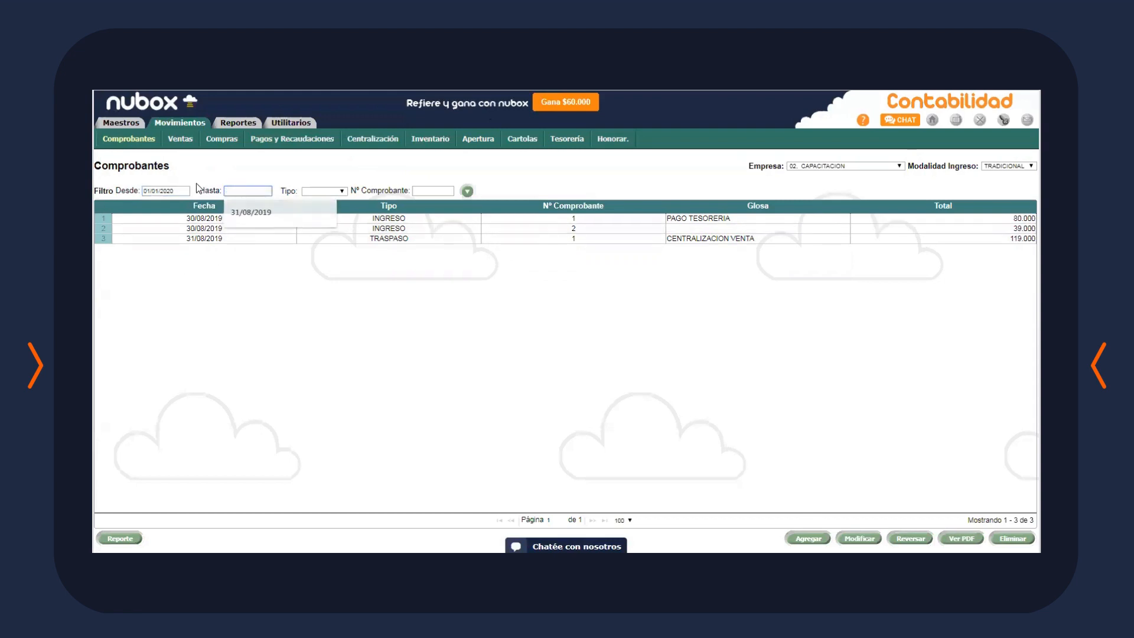
text(1)
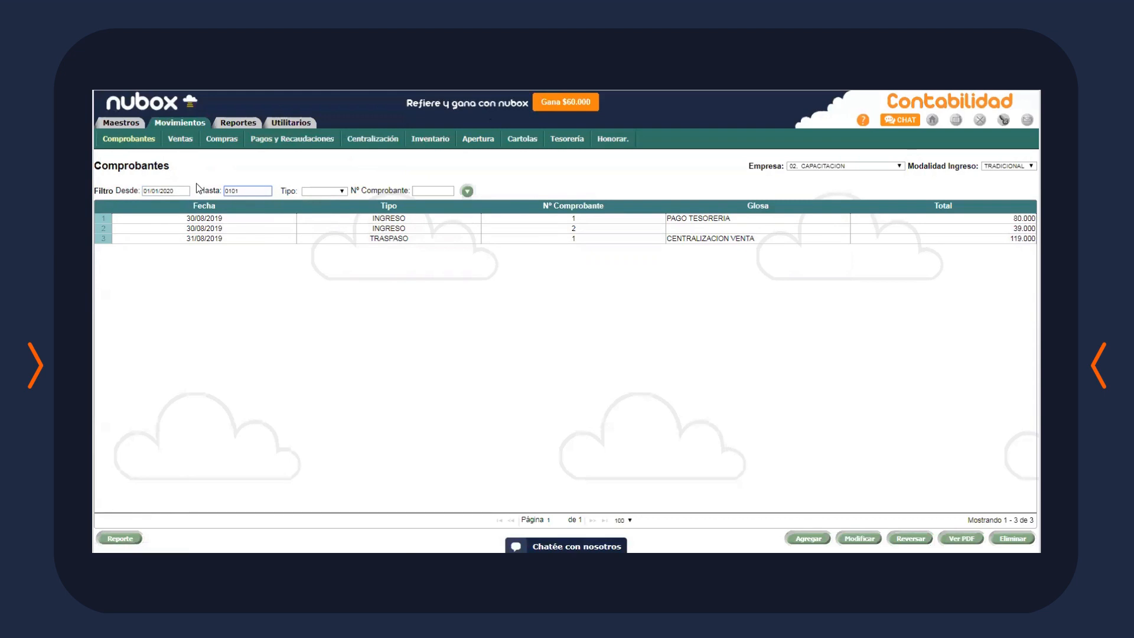
text(/2020)
key(Return)
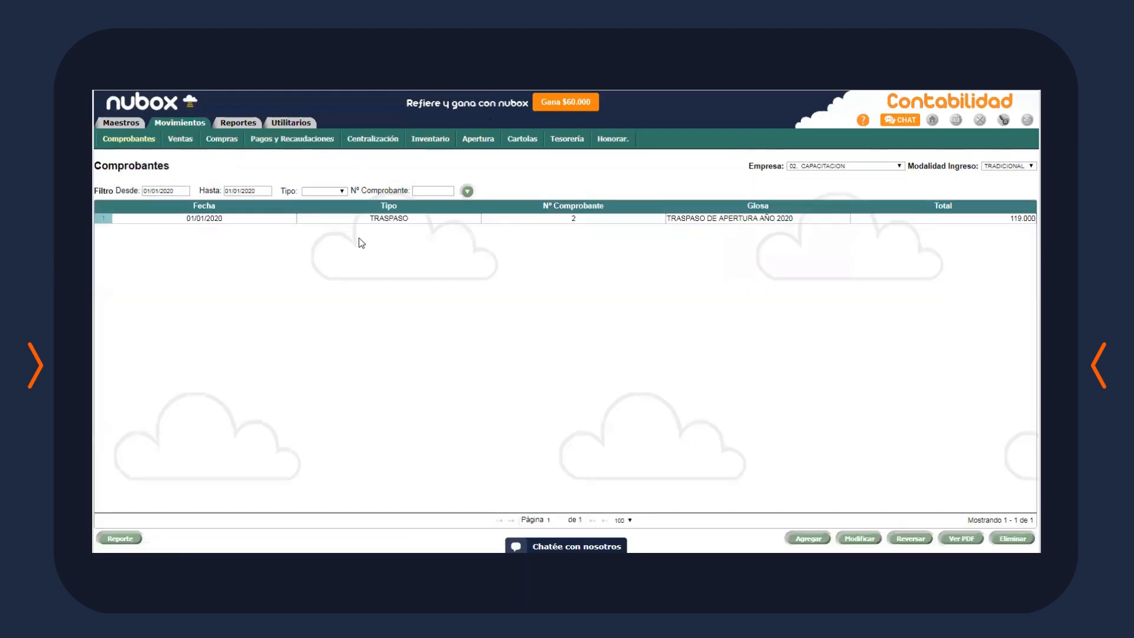
click(472, 227)
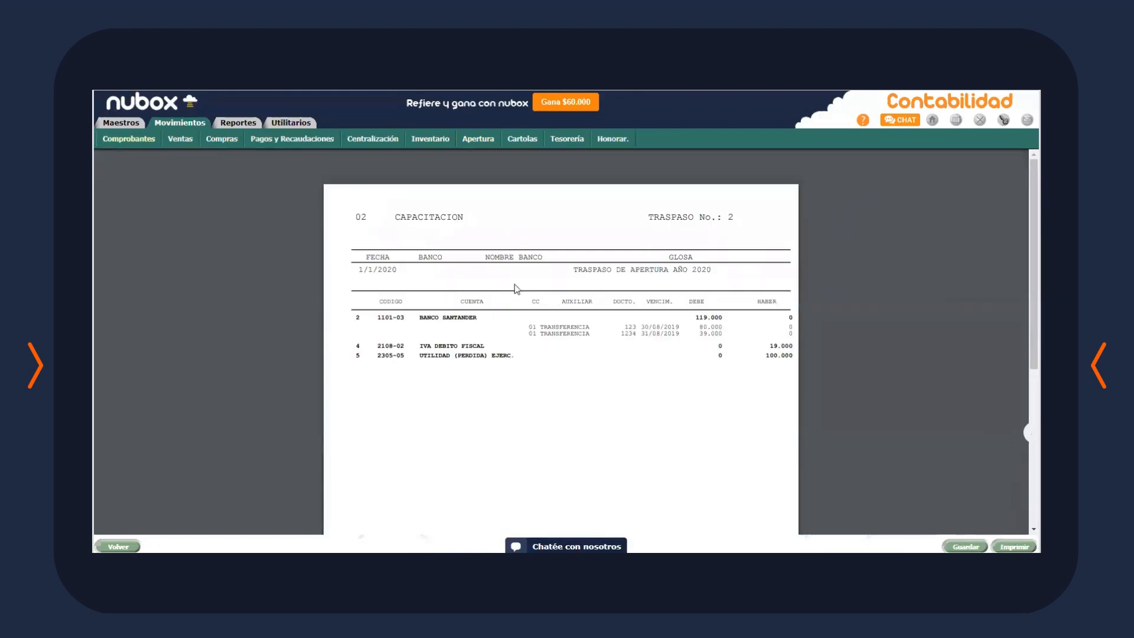
scroll(640, 415, down, 2)
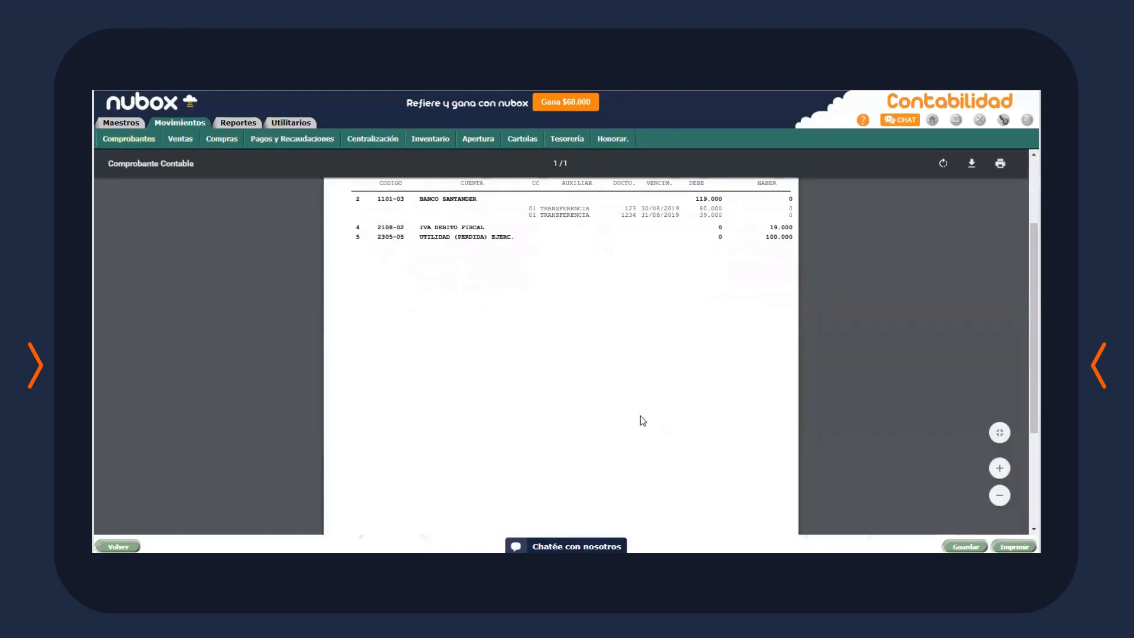
drag(454, 237, 402, 237)
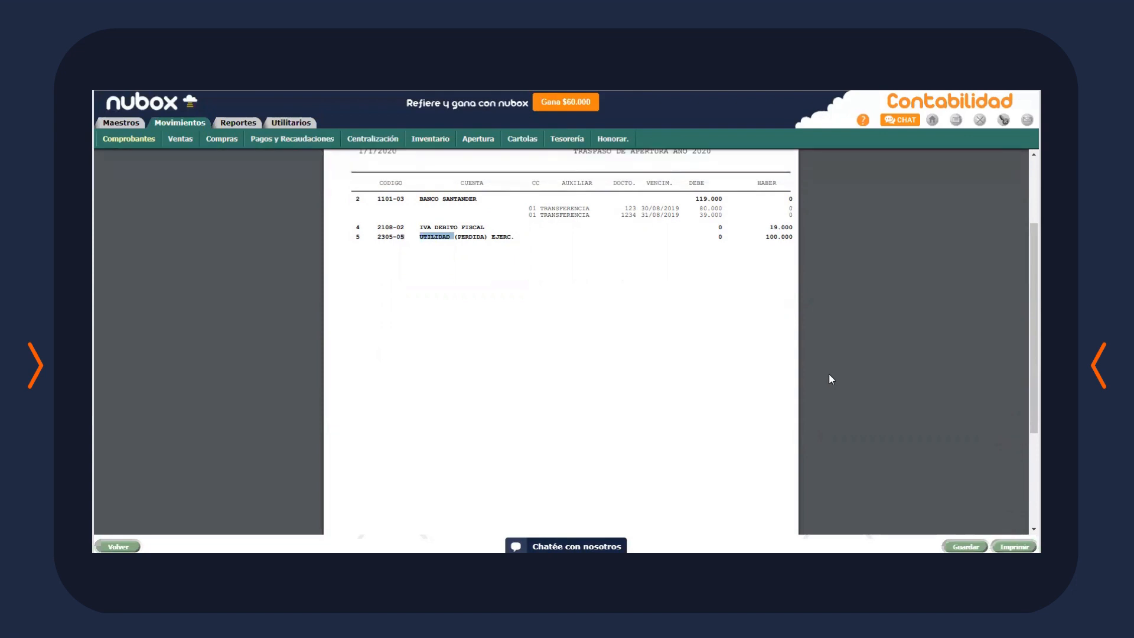
click(135, 139)
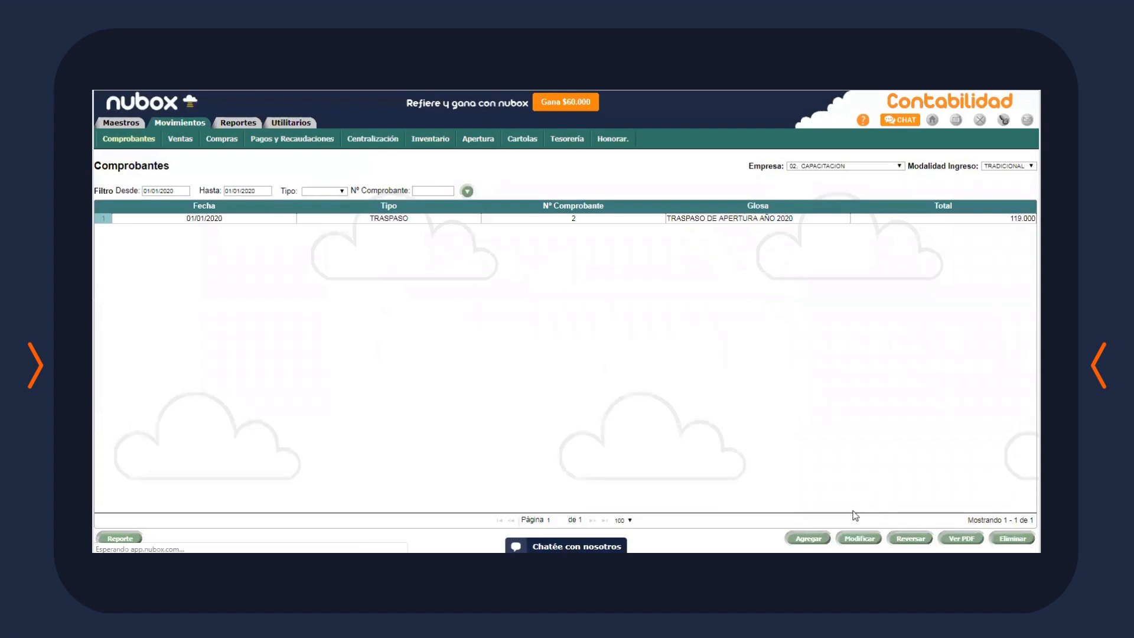
Abandon a blank new voucher without choosing an account or cost centre, and show Tesorería movements
click(808, 538)
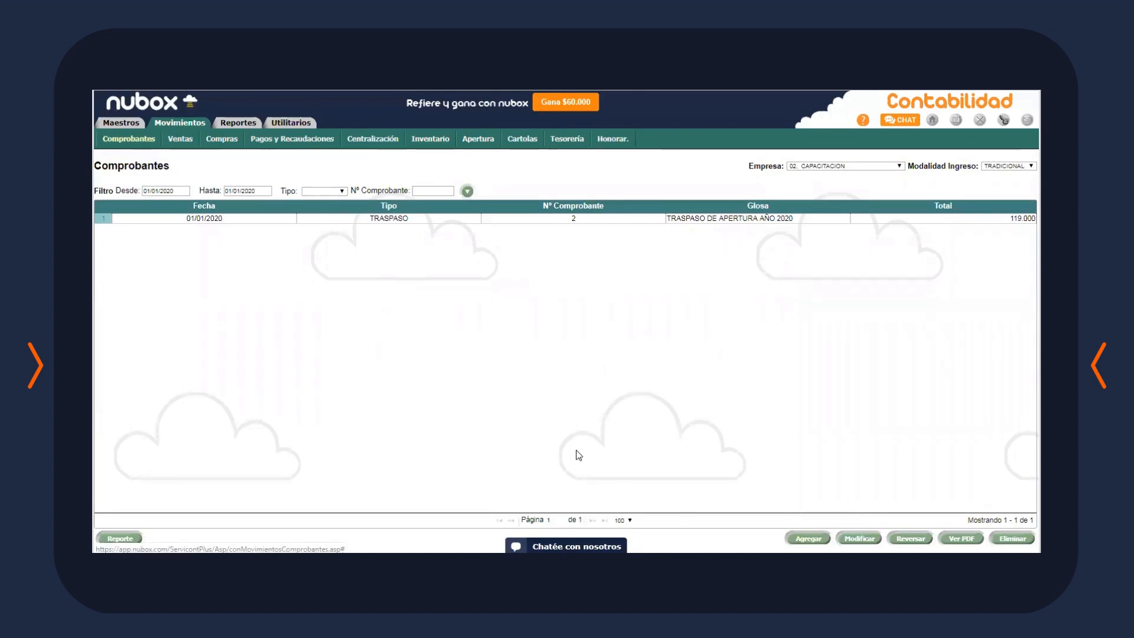
click(257, 255)
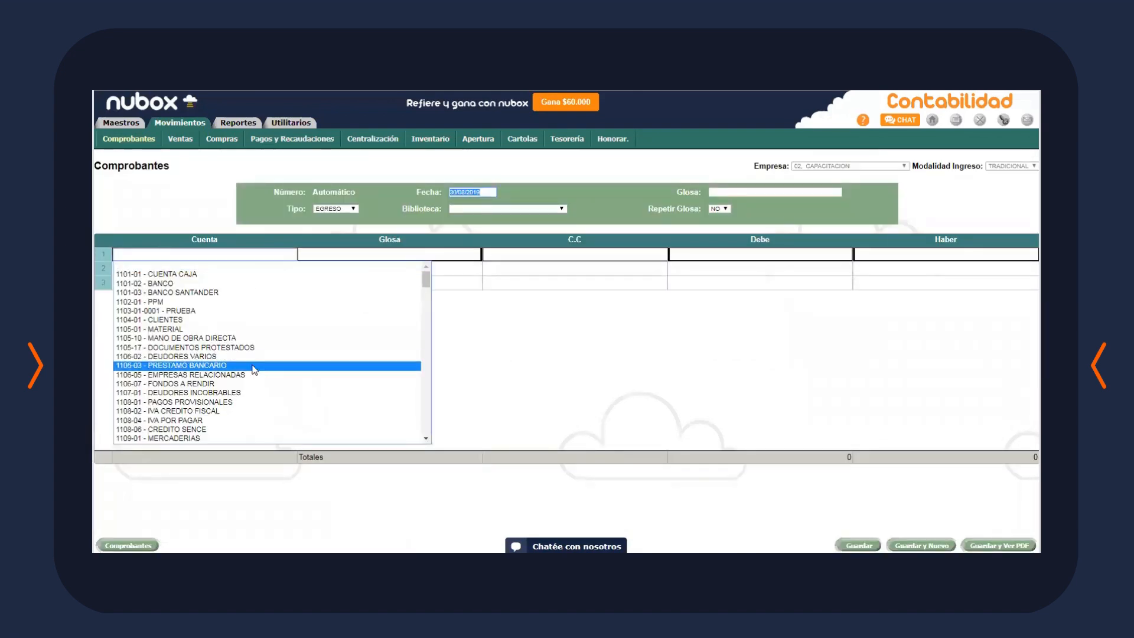
click(723, 346)
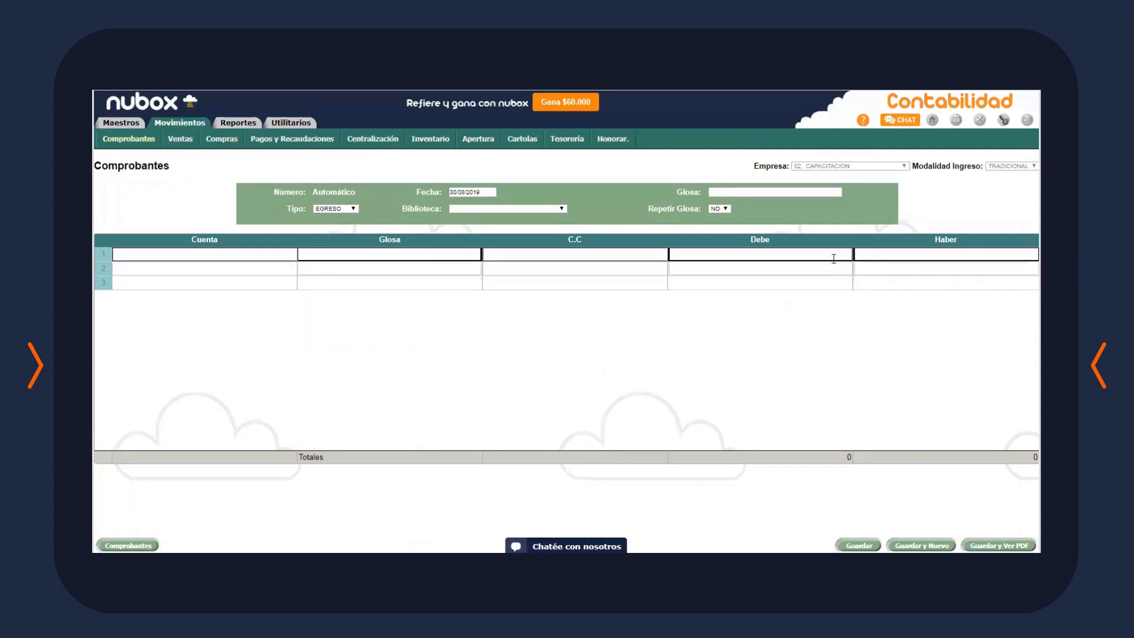
click(622, 266)
click(631, 252)
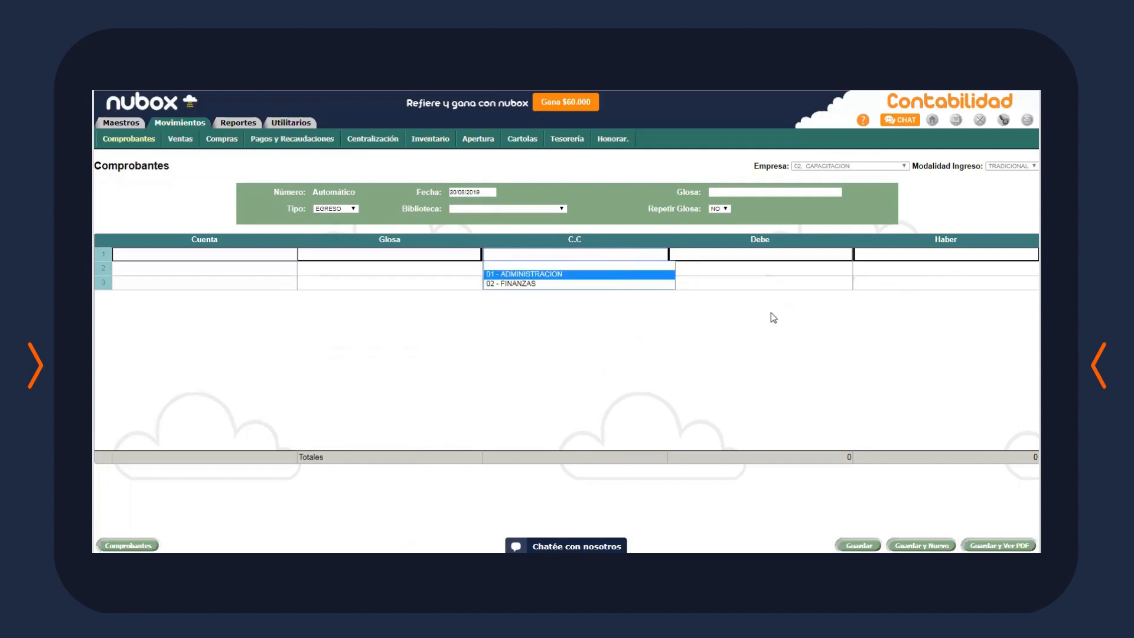
click(629, 356)
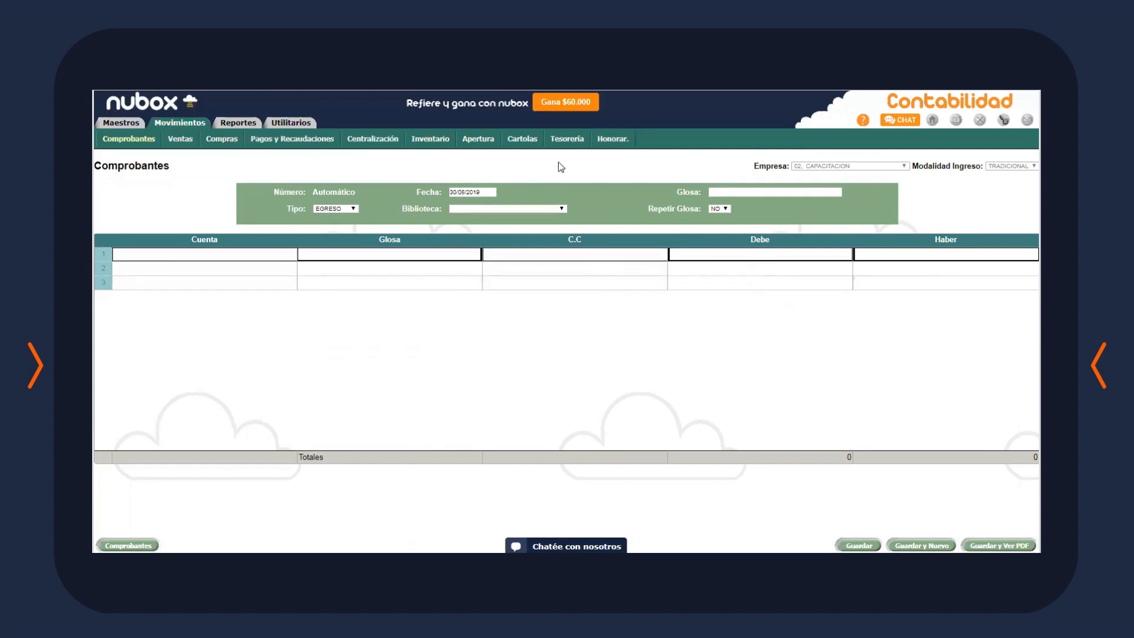
click(567, 140)
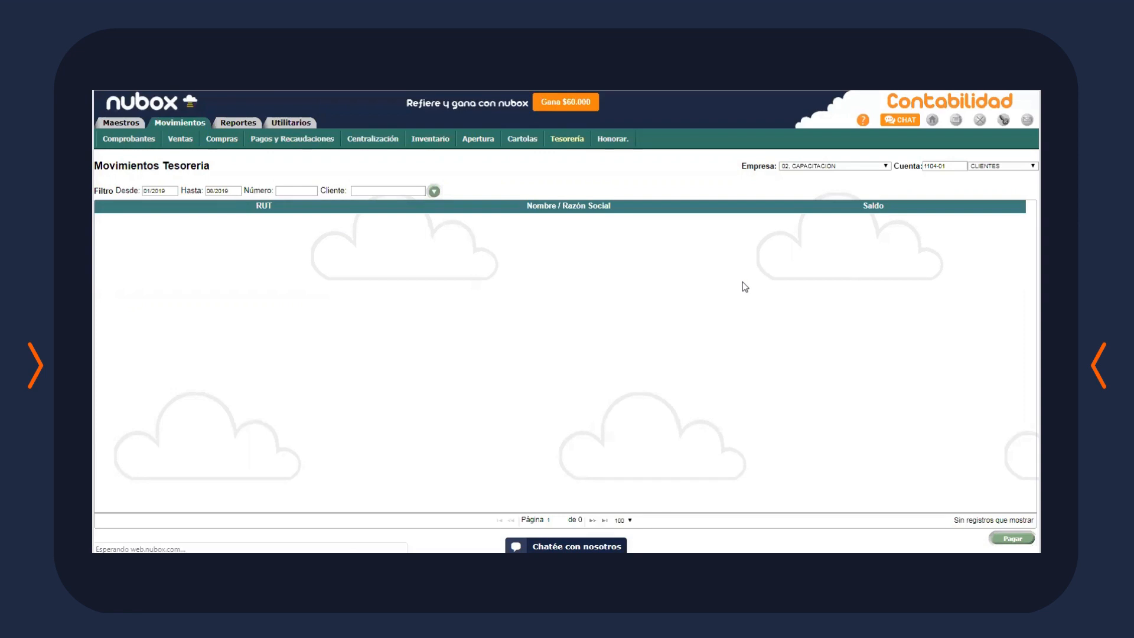
Add a new Banco Santander bank statement from the Cartolas list
click(522, 138)
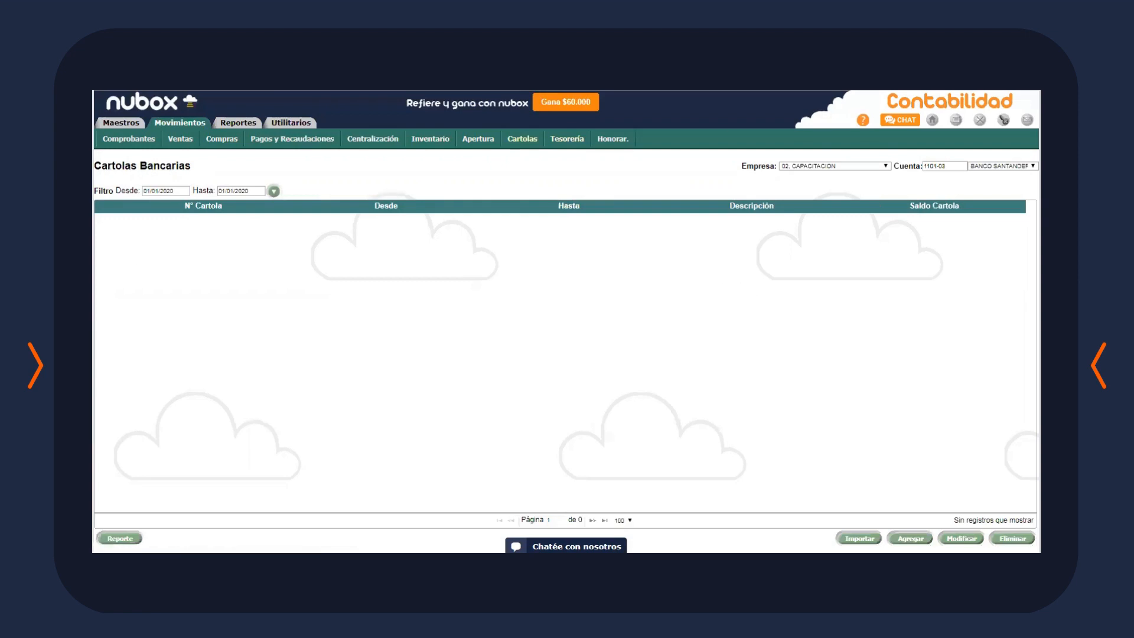
click(910, 539)
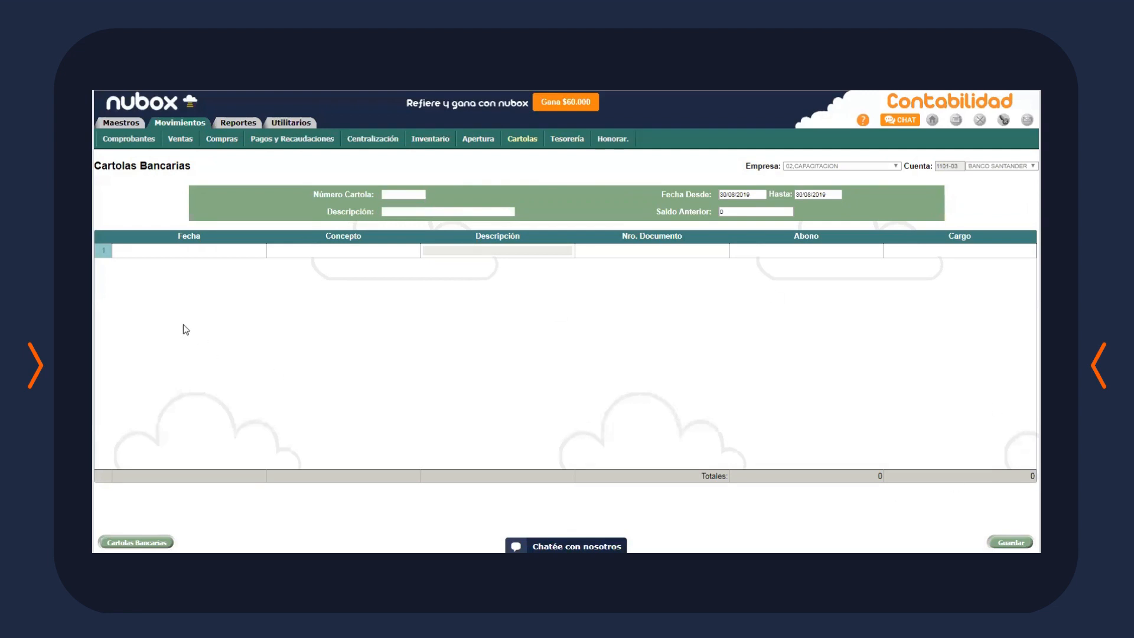
Give the first statement line concept 01 - TRANSFERENCIA and date 31/08/2019
click(219, 251)
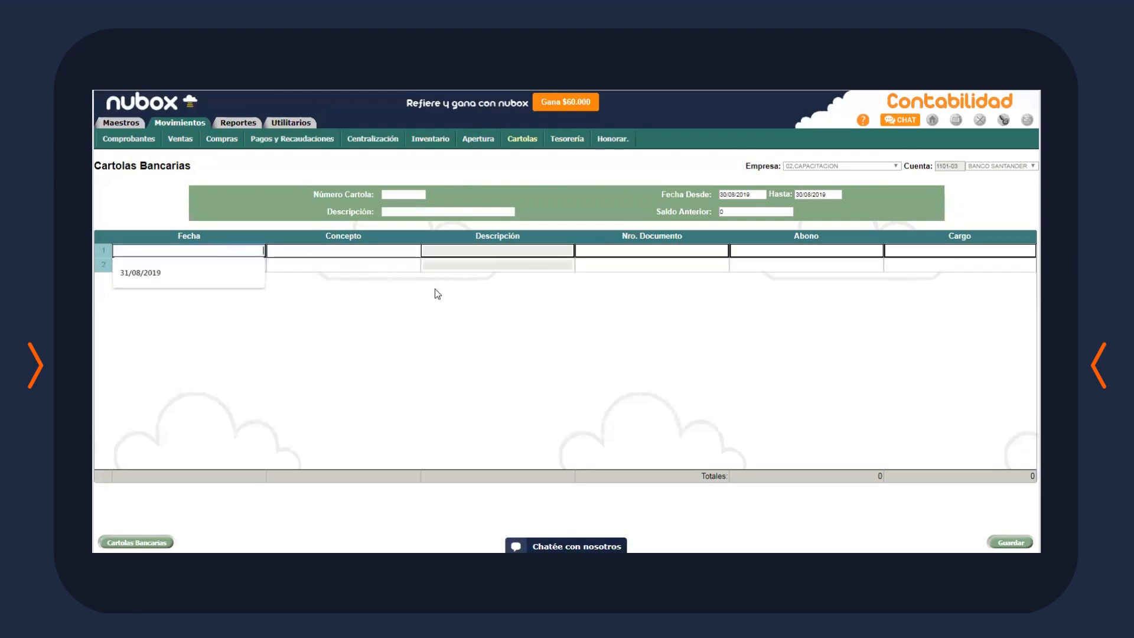
click(395, 253)
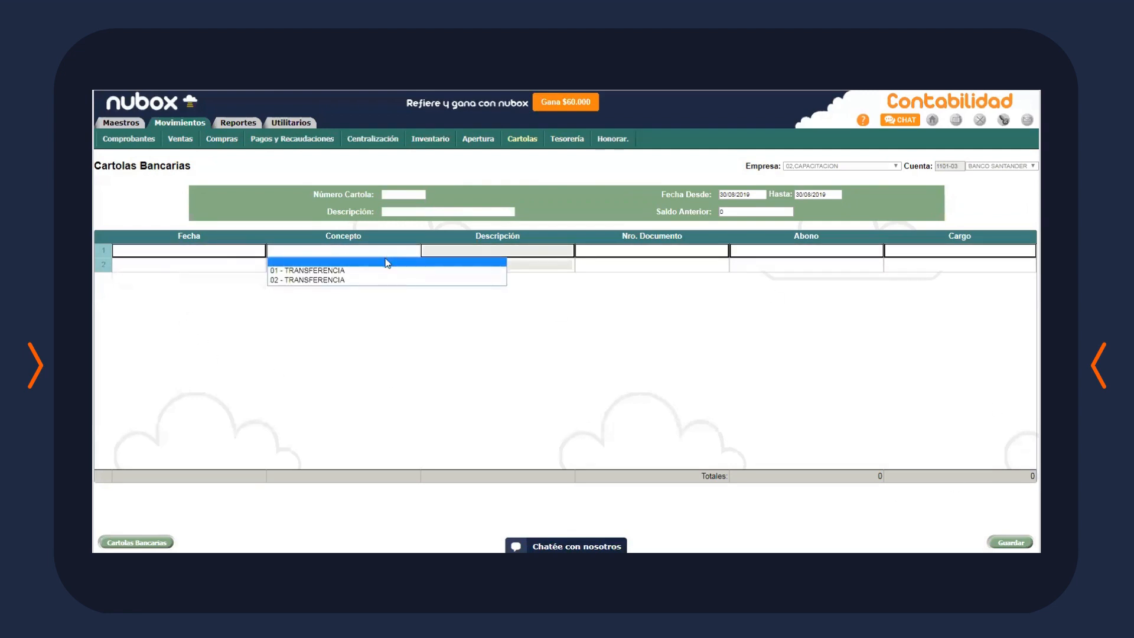
click(379, 271)
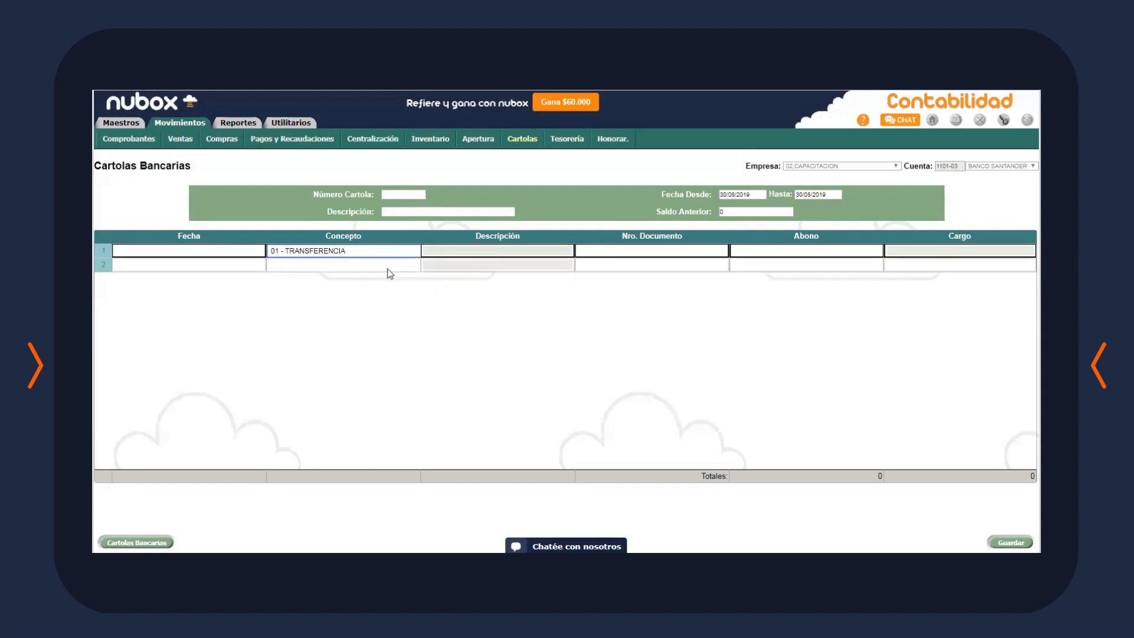
click(672, 249)
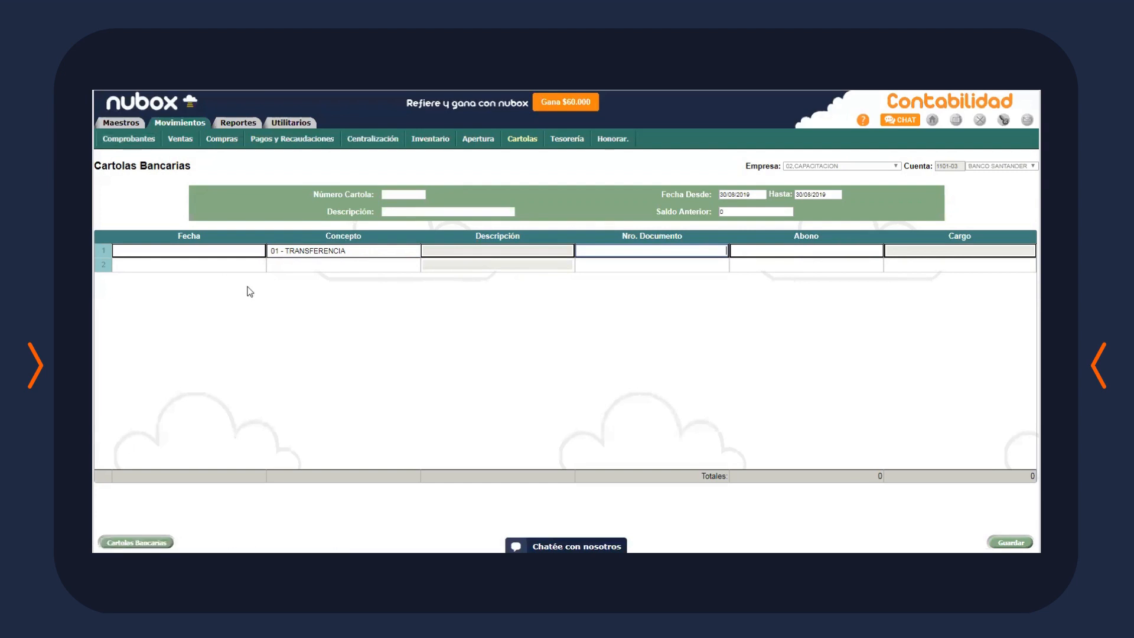
click(231, 254)
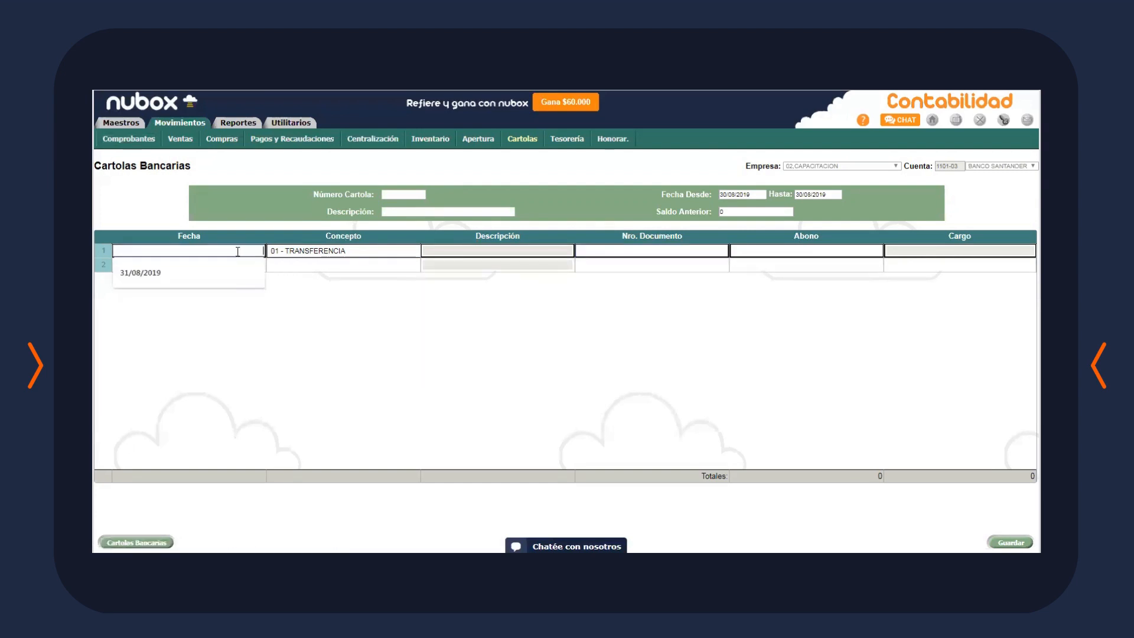
click(214, 278)
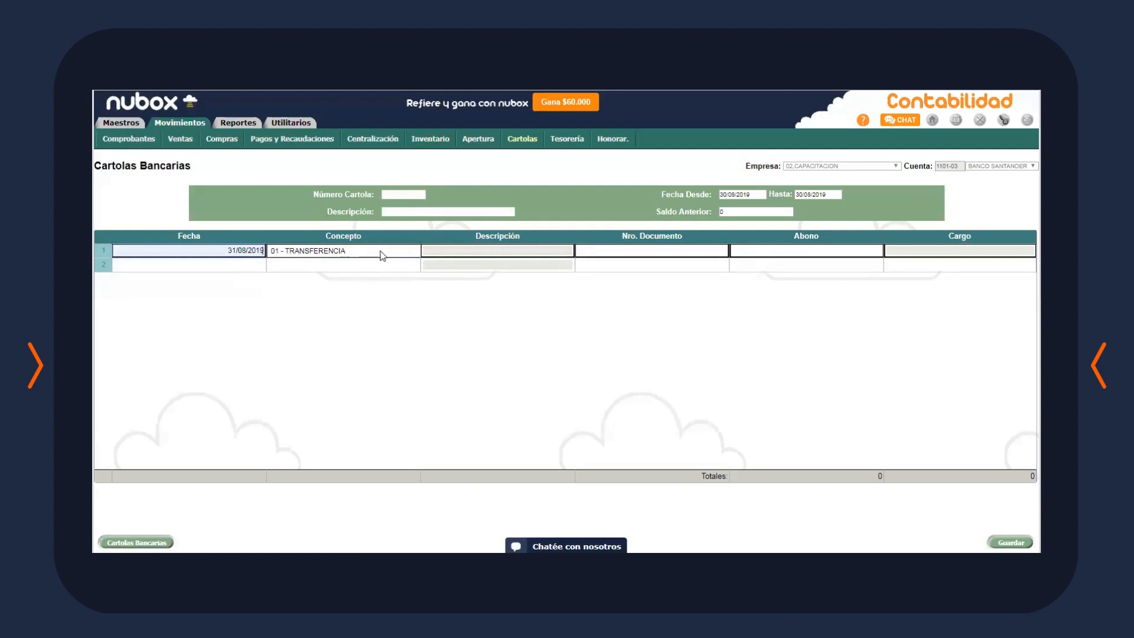
Acknowledge the out-of-range date warning, step to the Abono amount, then leave for Cartolas
click(683, 254)
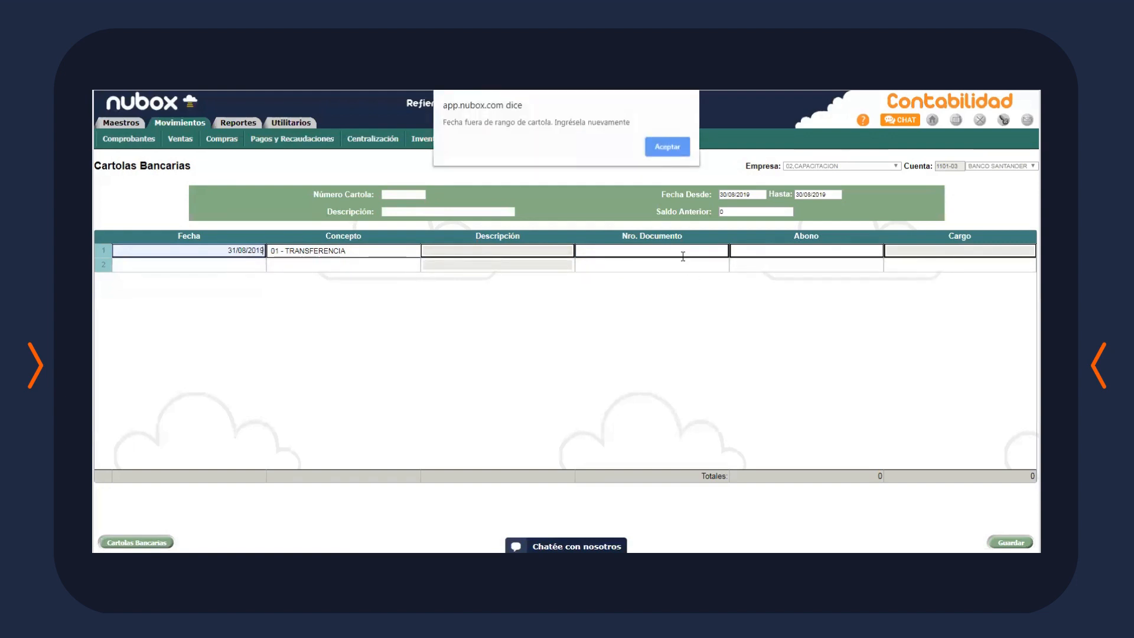
click(667, 146)
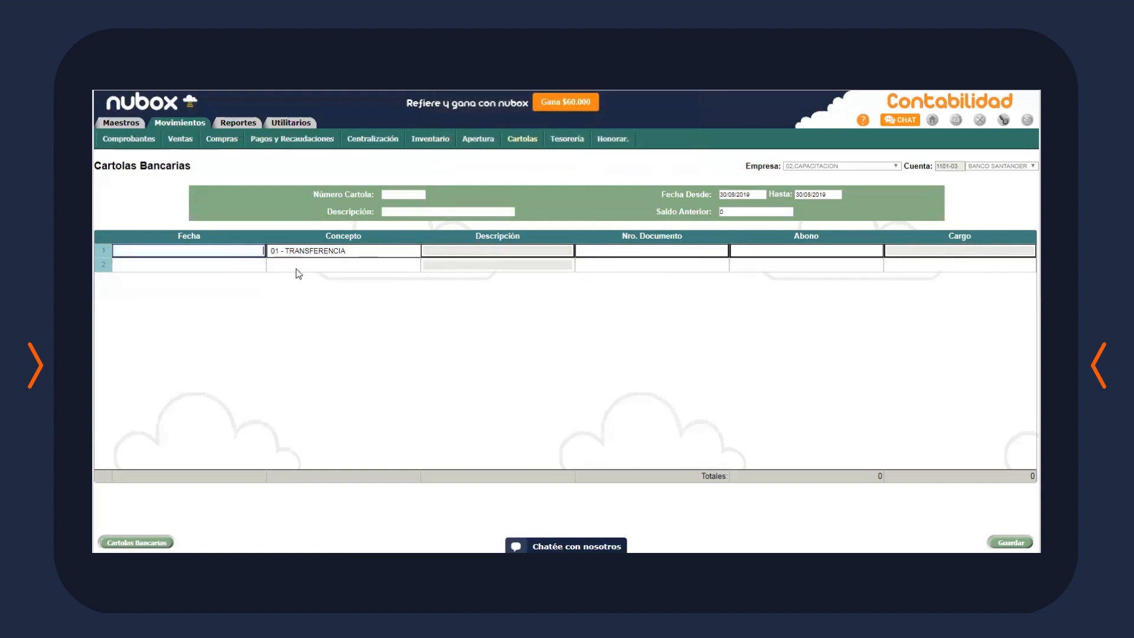
click(658, 250)
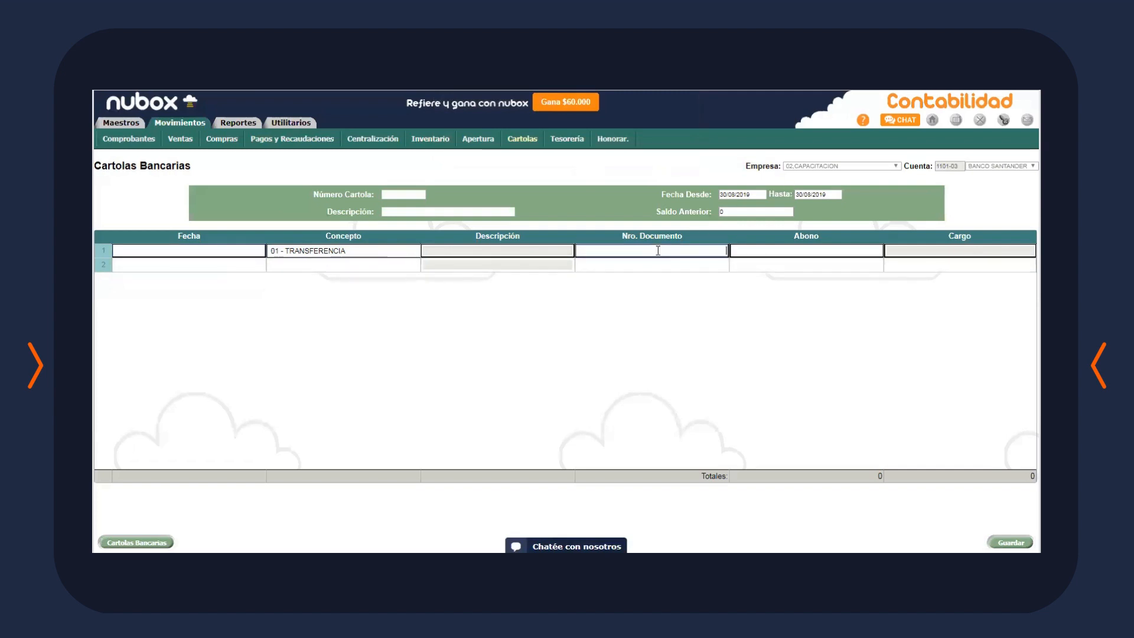
click(788, 250)
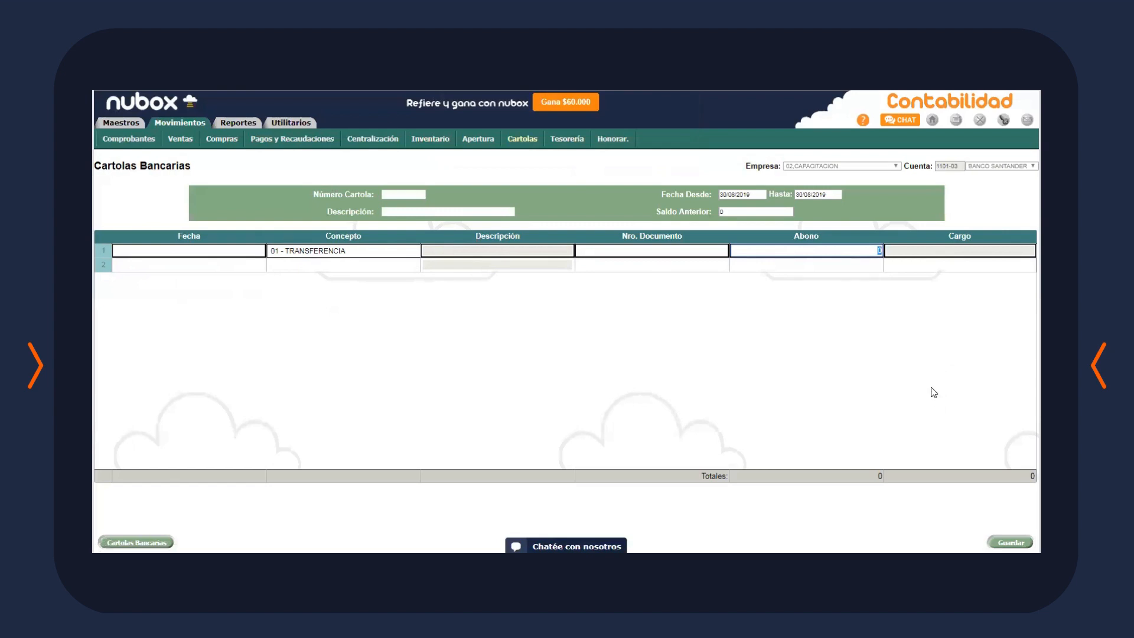
click(517, 142)
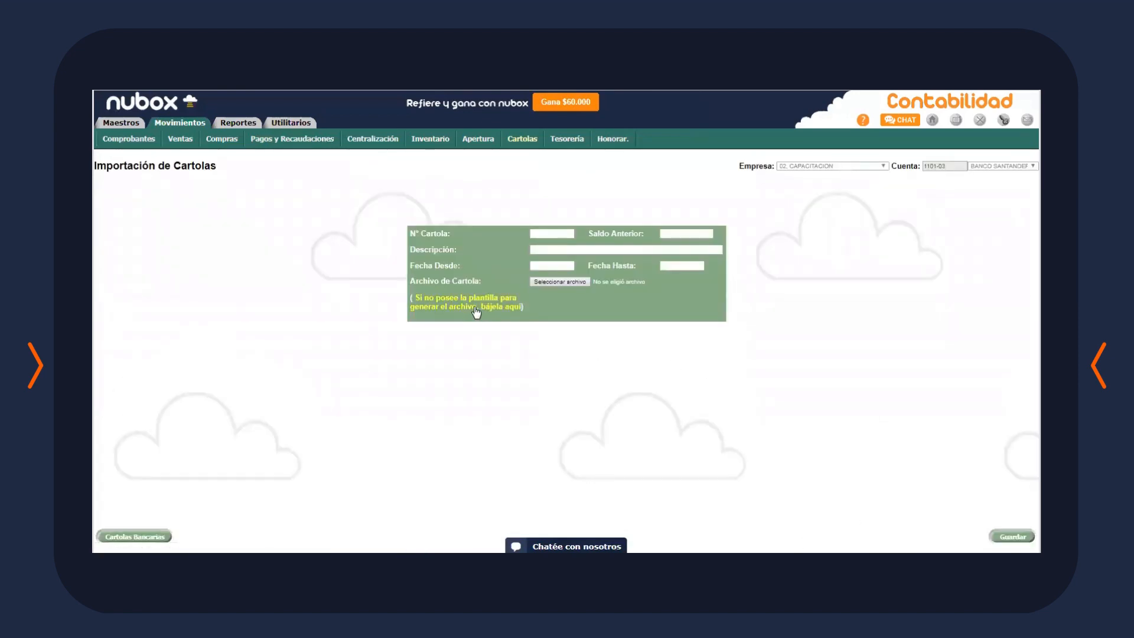
Download the servipyme_cartola CSV import template and start another blank bank statement
click(473, 308)
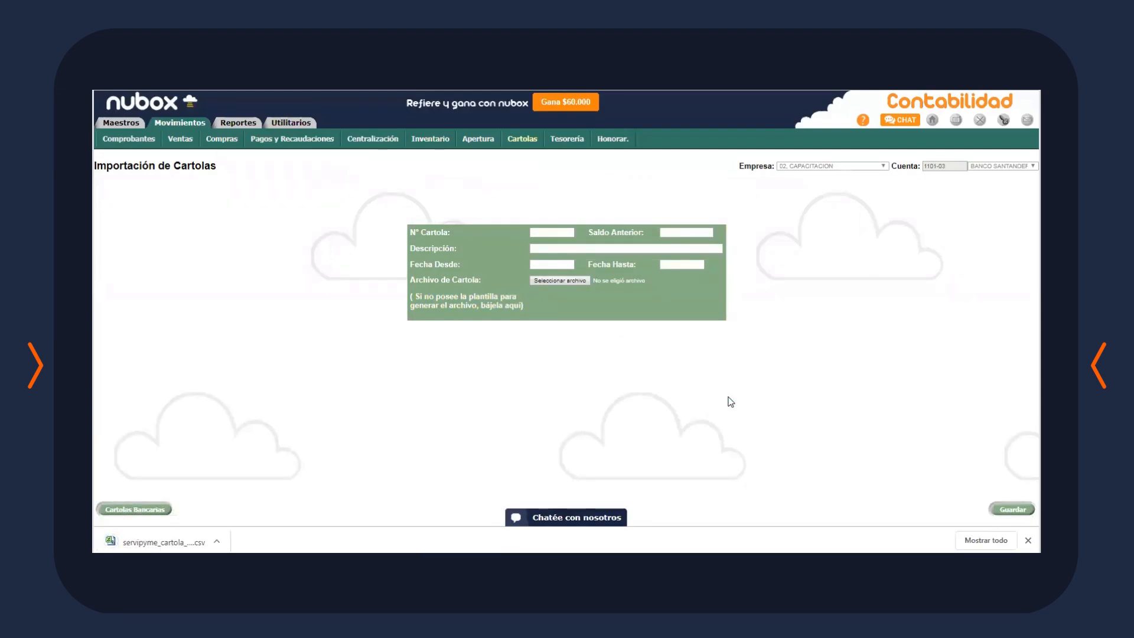
click(518, 142)
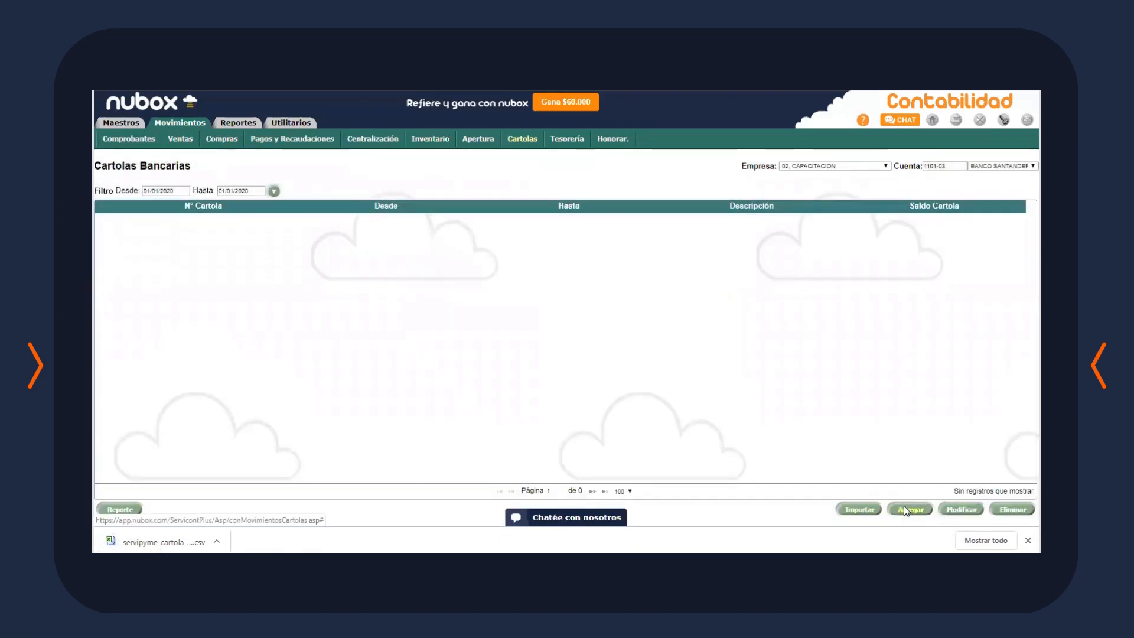
click(906, 509)
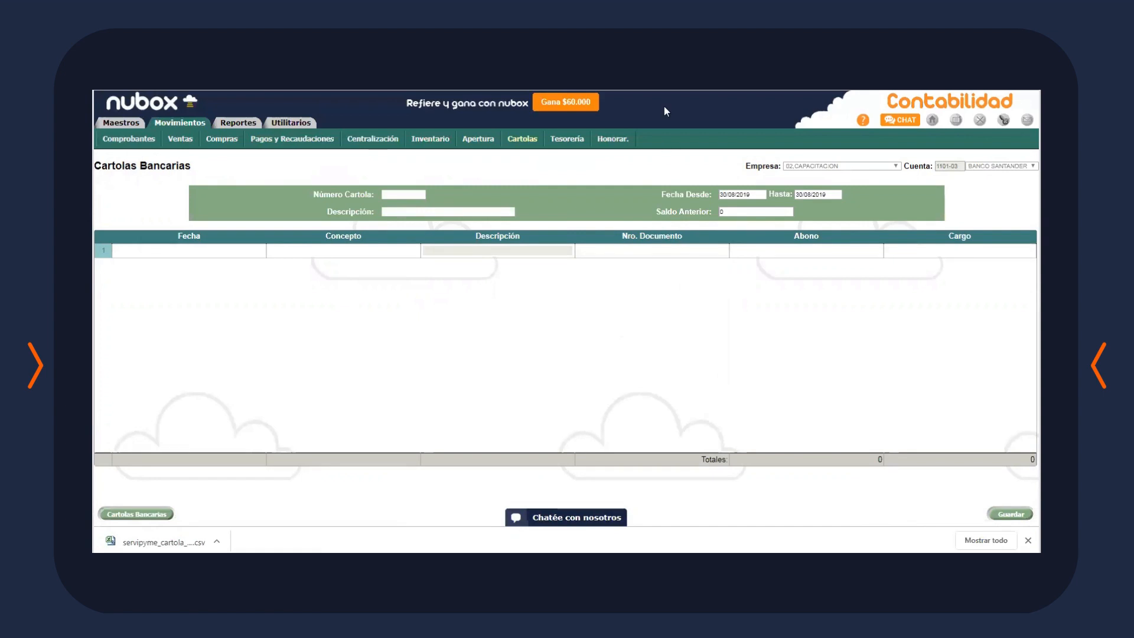
click(242, 123)
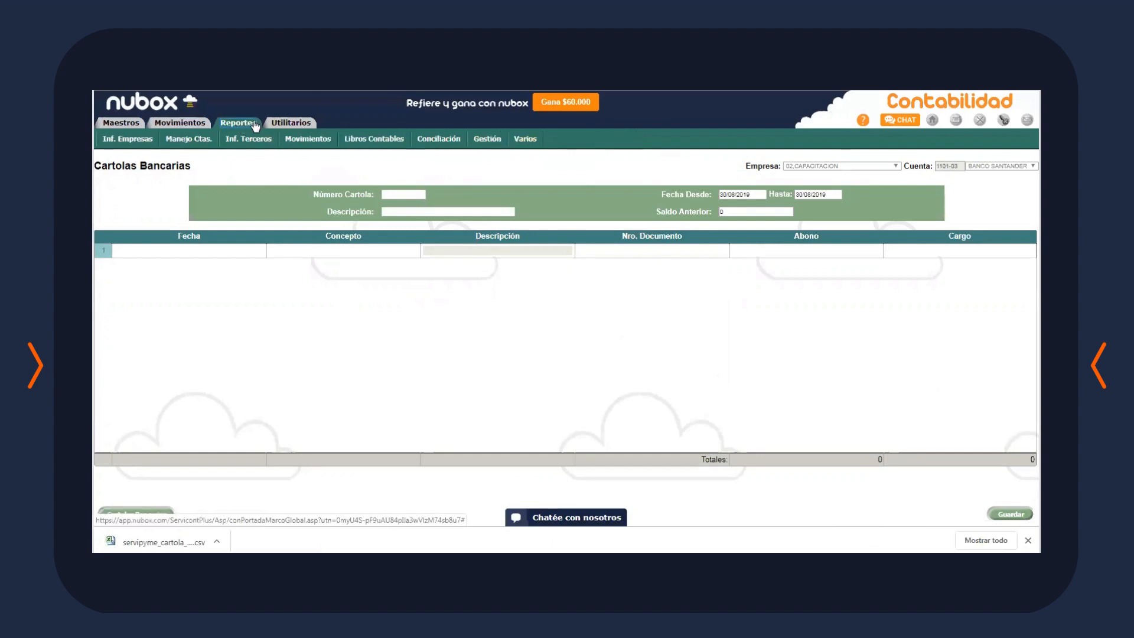
Add and save a new Cierre Período entry for period 08/2019 under Utilitarios > Cierre de Periodos
click(290, 126)
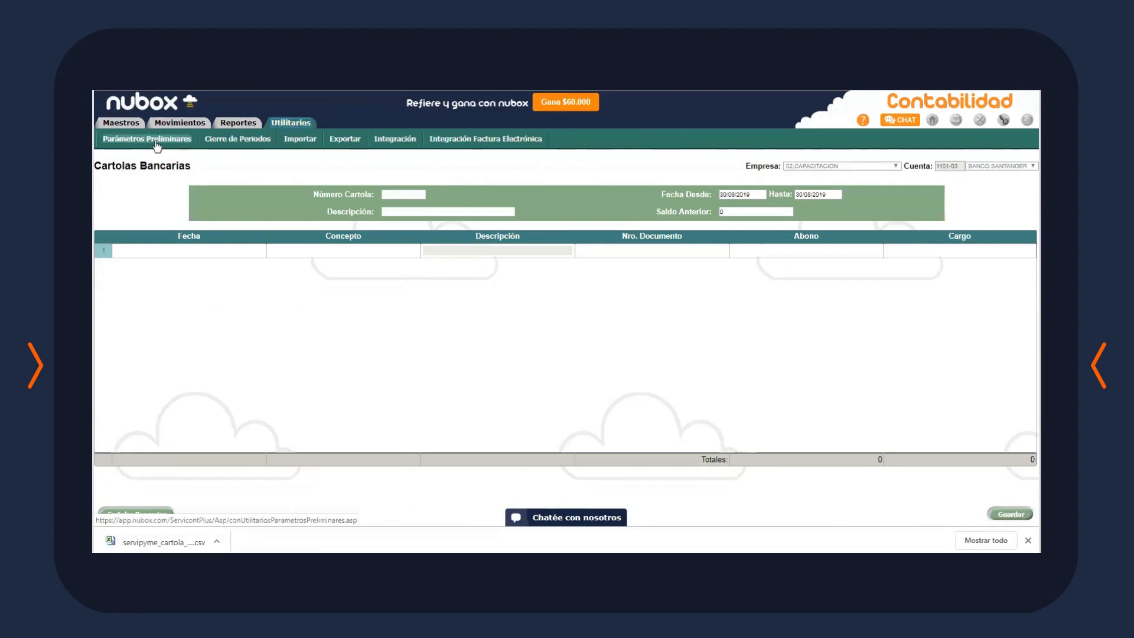
click(242, 140)
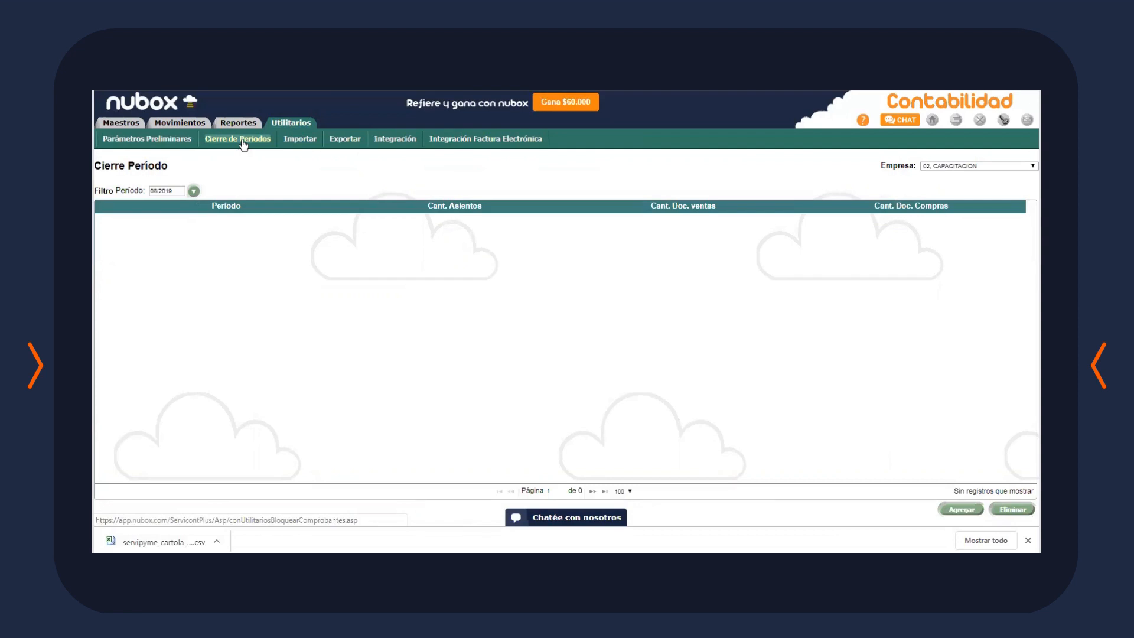
click(961, 511)
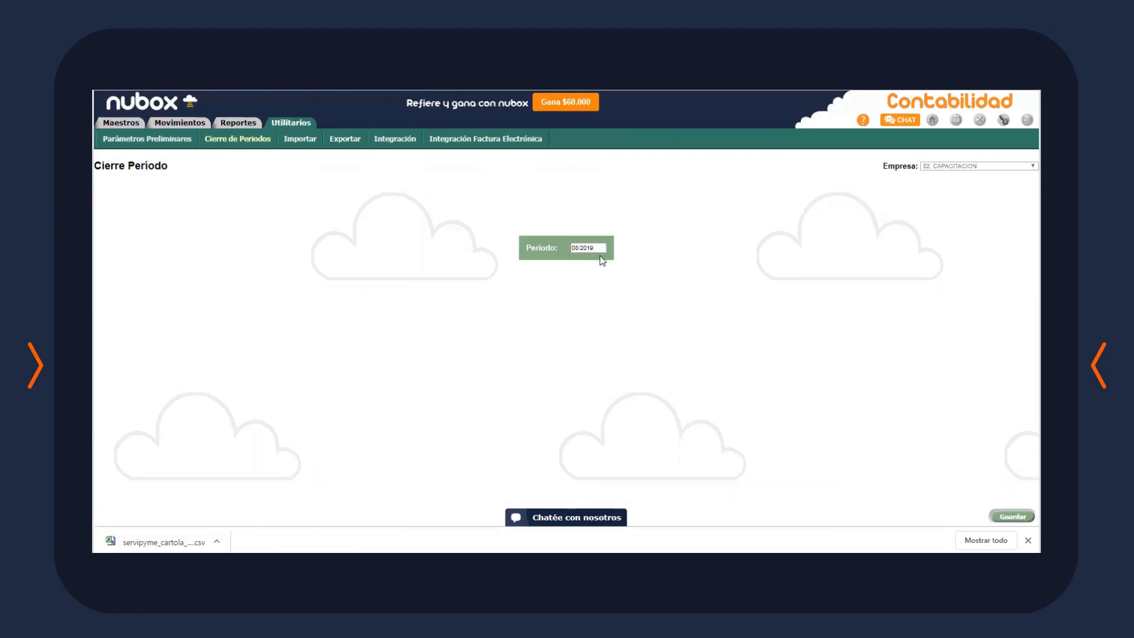
click(1017, 516)
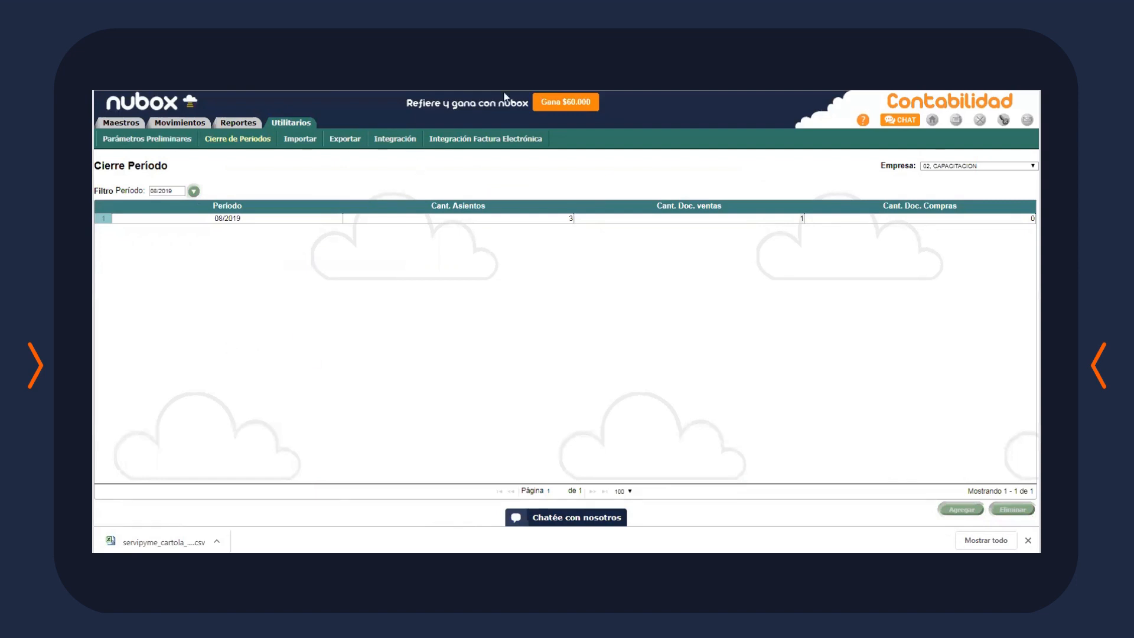
Open the Inf. Empresas company master report under Reportes
click(470, 140)
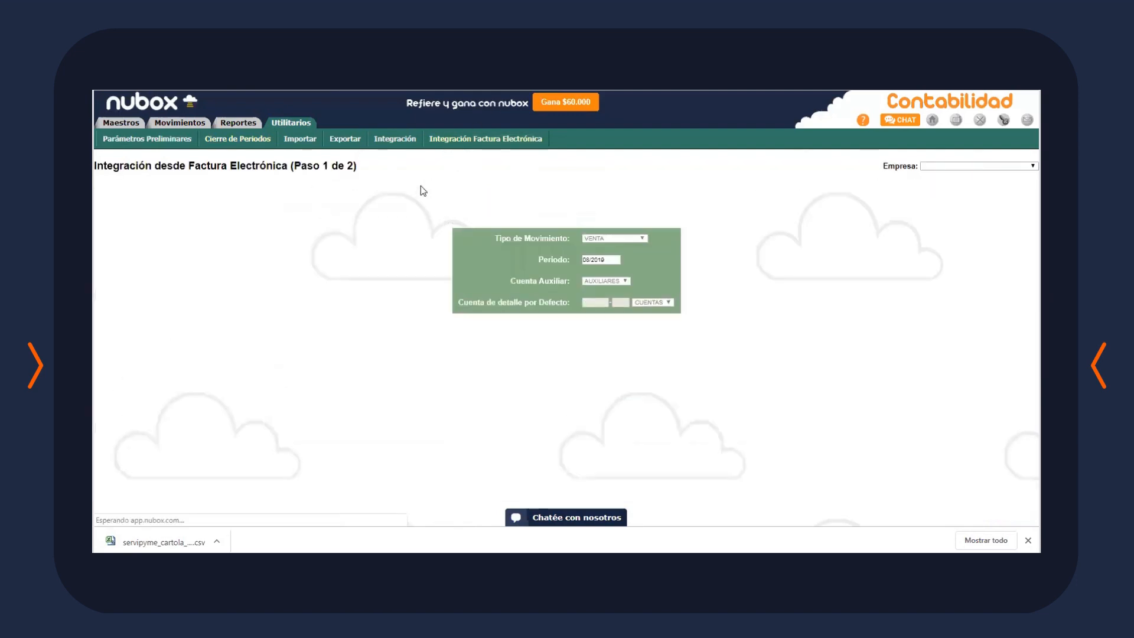
click(396, 140)
click(237, 123)
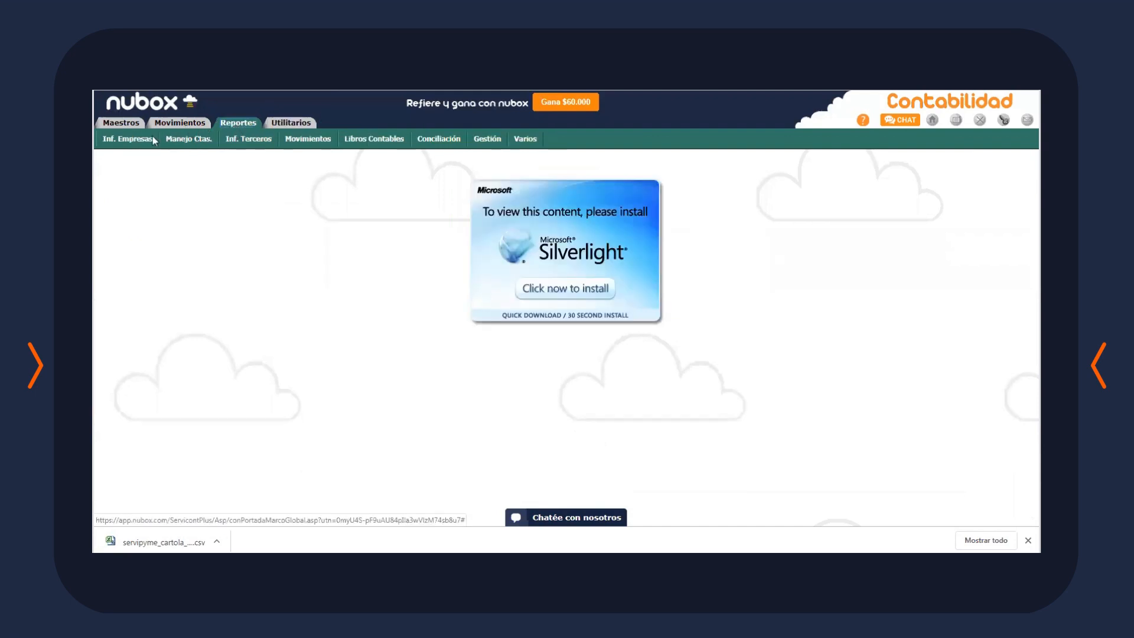
click(167, 124)
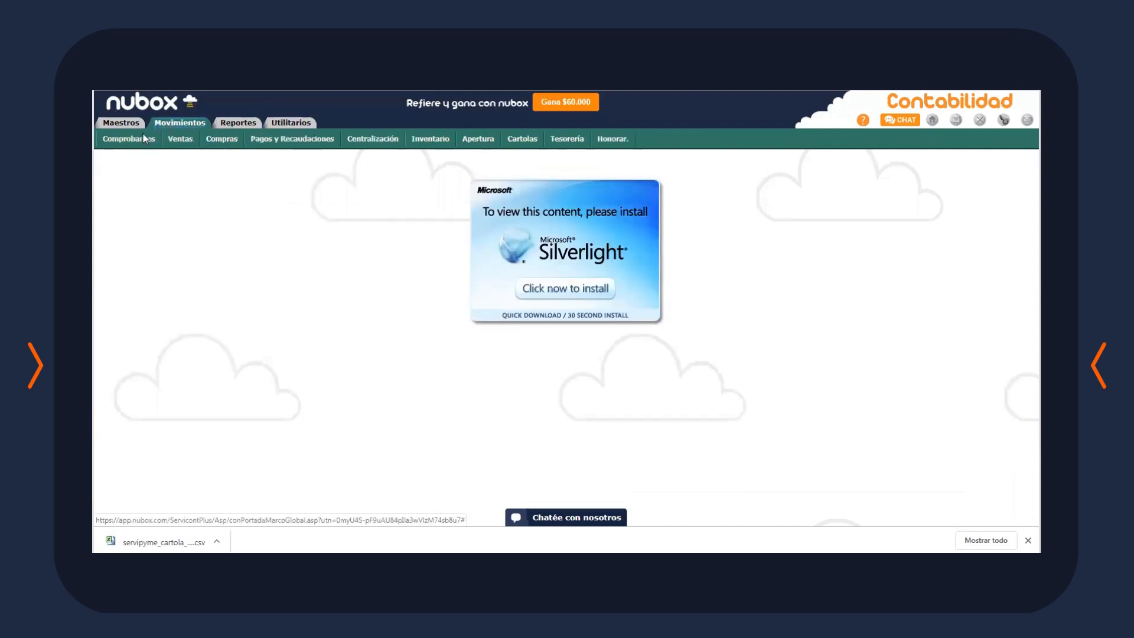
click(235, 125)
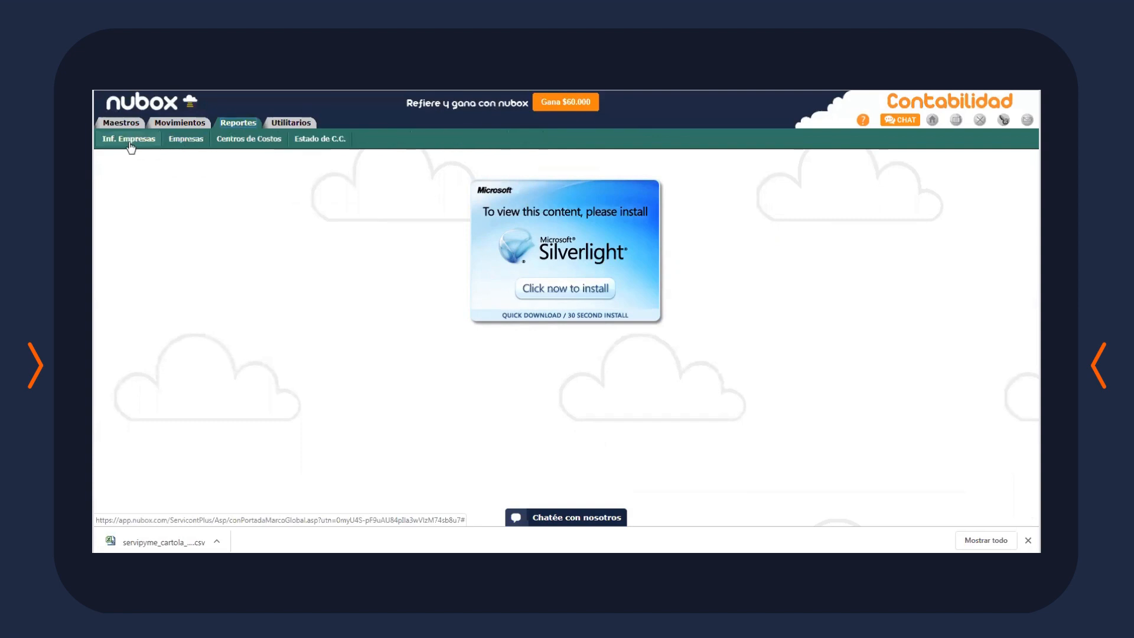
click(186, 140)
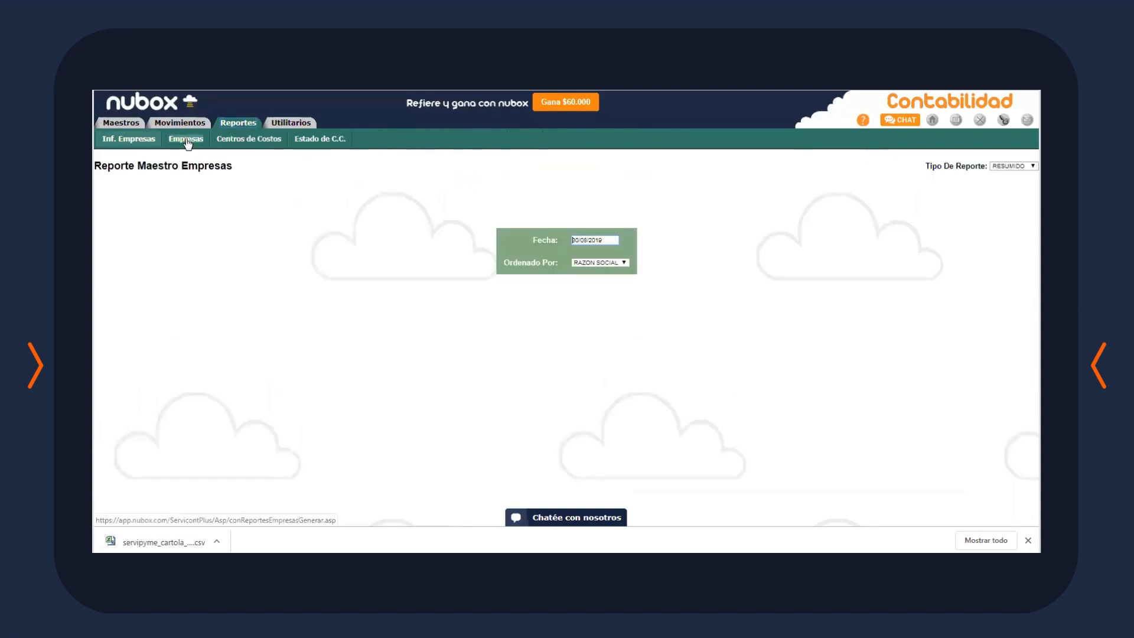
click(242, 125)
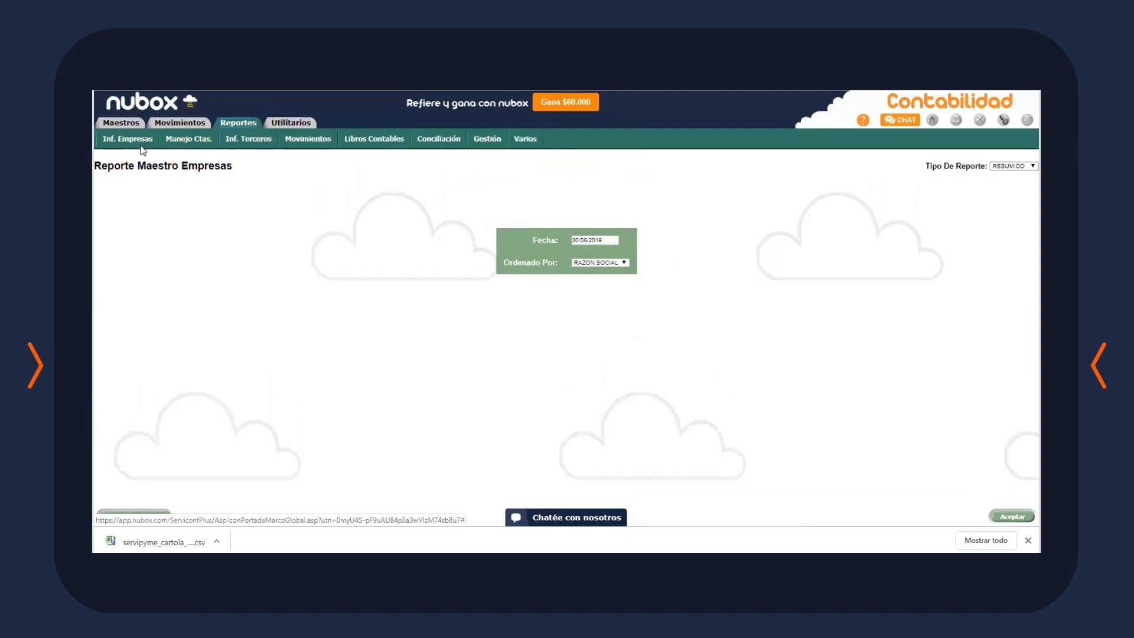
View the cost centre report and the cost centre status report
mouse_move(144, 147)
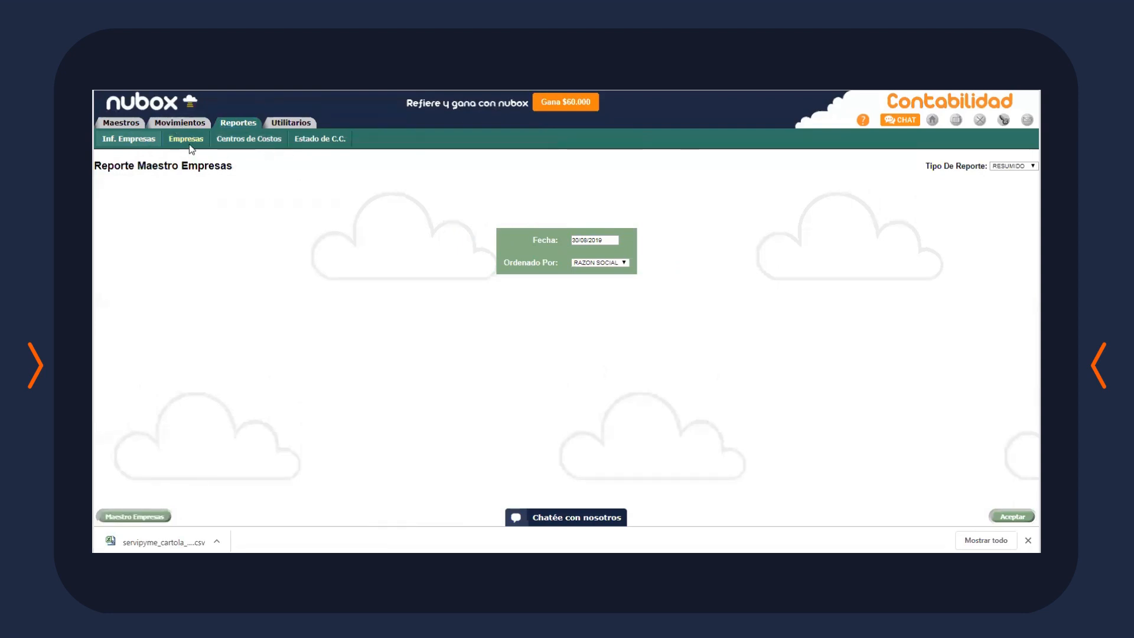
click(242, 141)
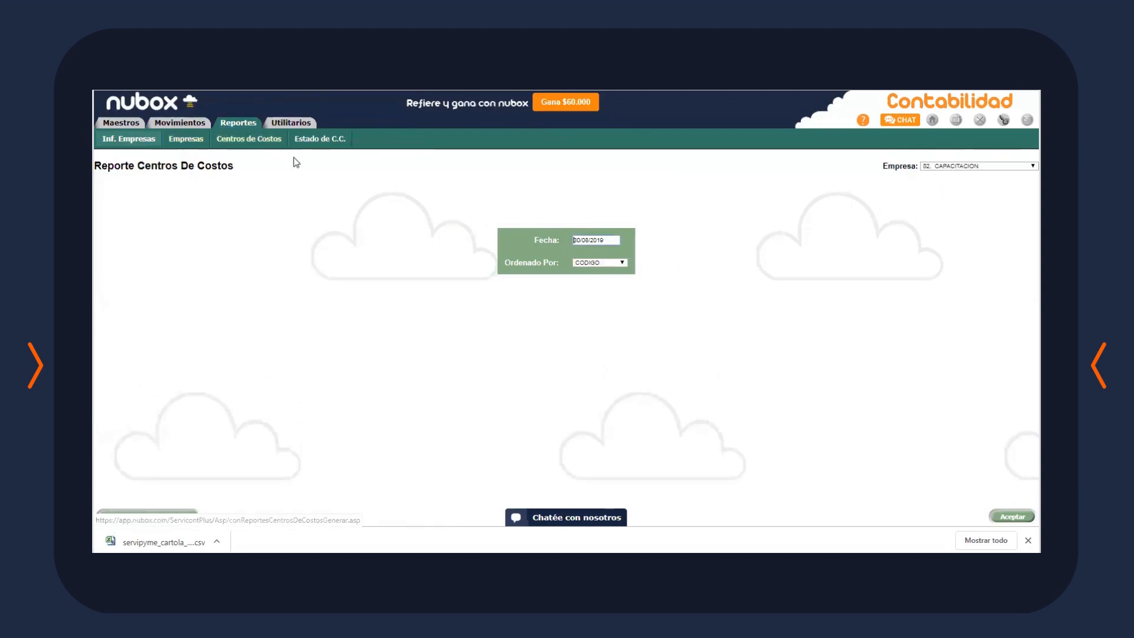
click(318, 142)
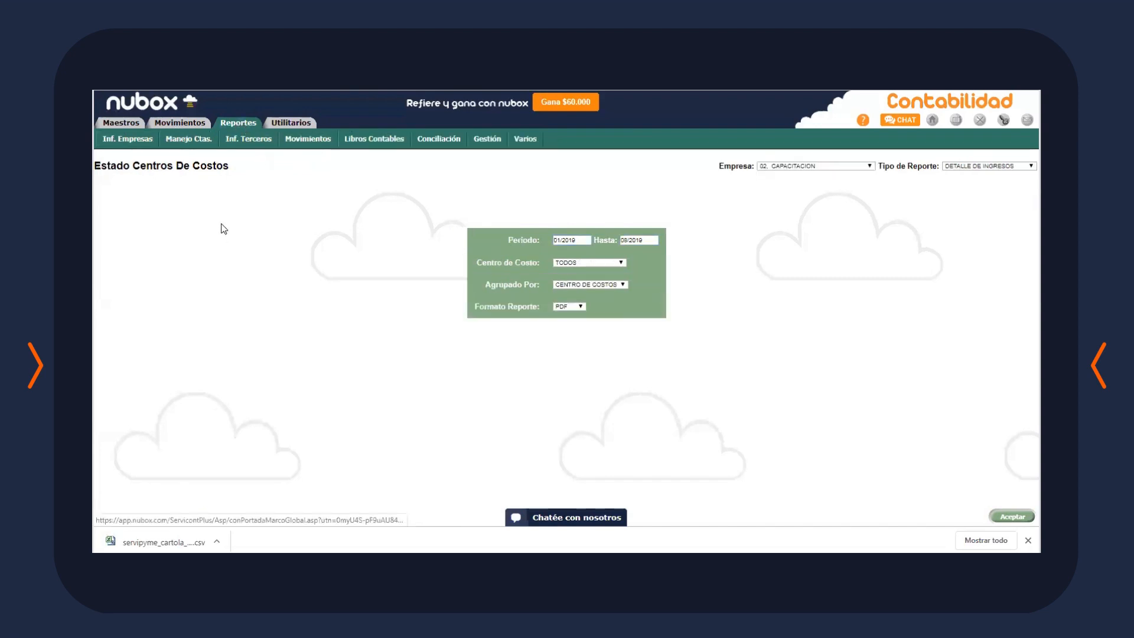
Browse the Manejo Ctas. reports: chart of accounts, accounts, totals per account and auxiliaries register
click(203, 143)
click(203, 141)
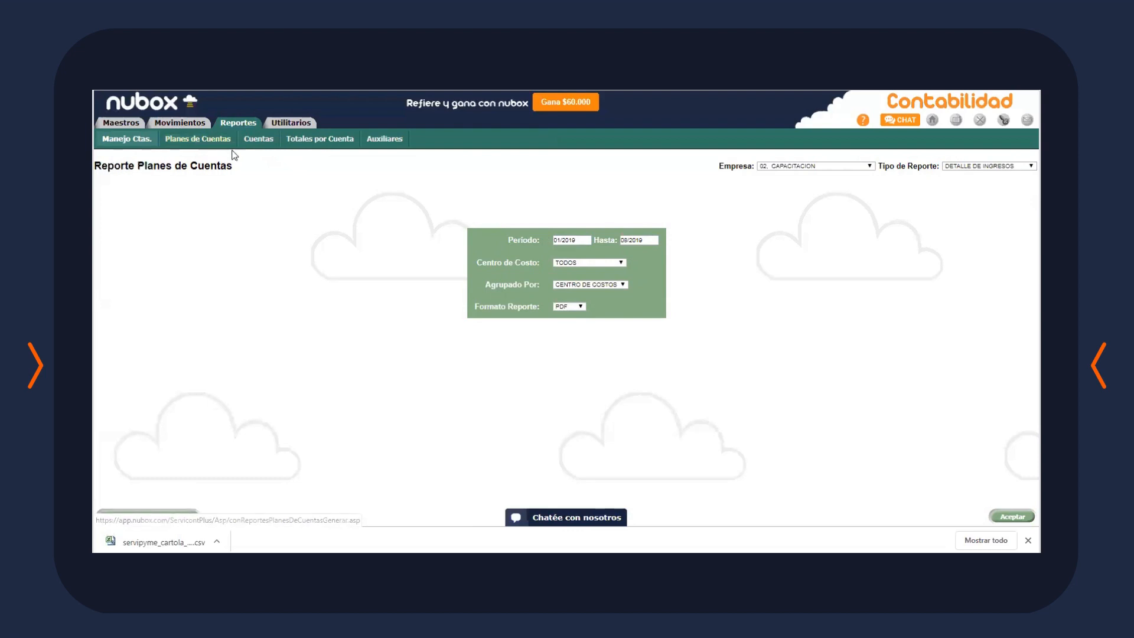
click(259, 145)
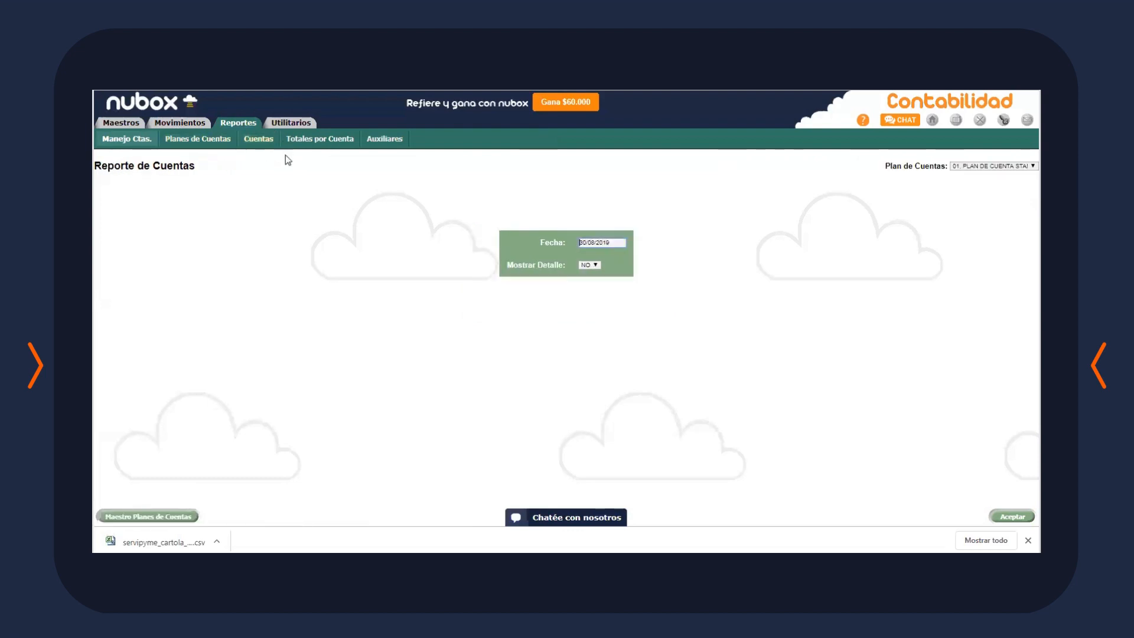
click(978, 166)
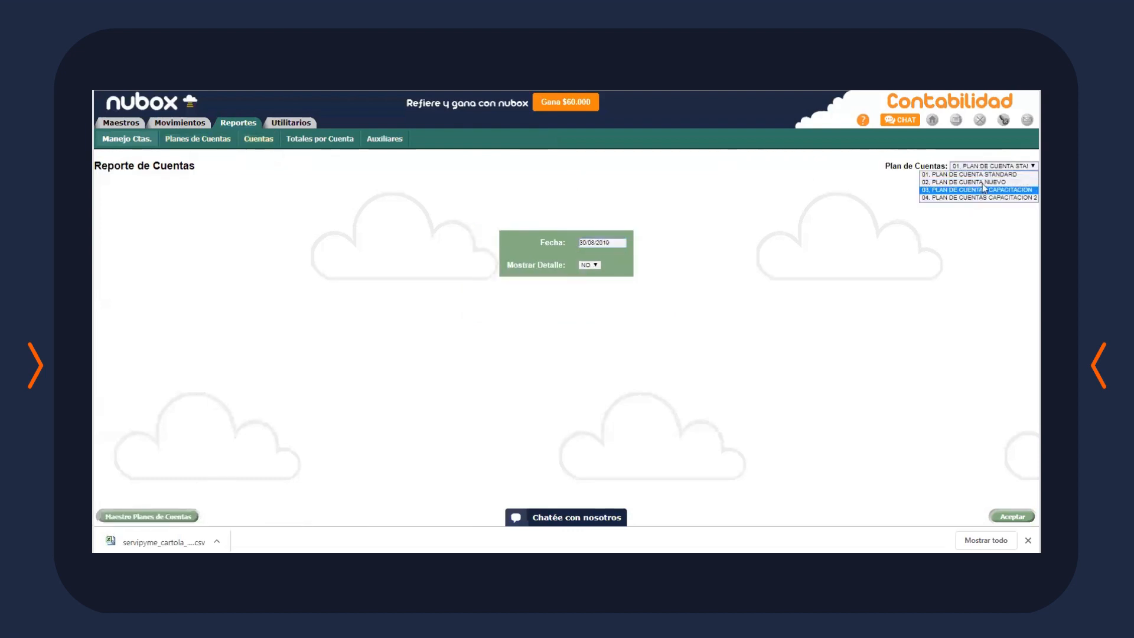
click(349, 174)
click(319, 145)
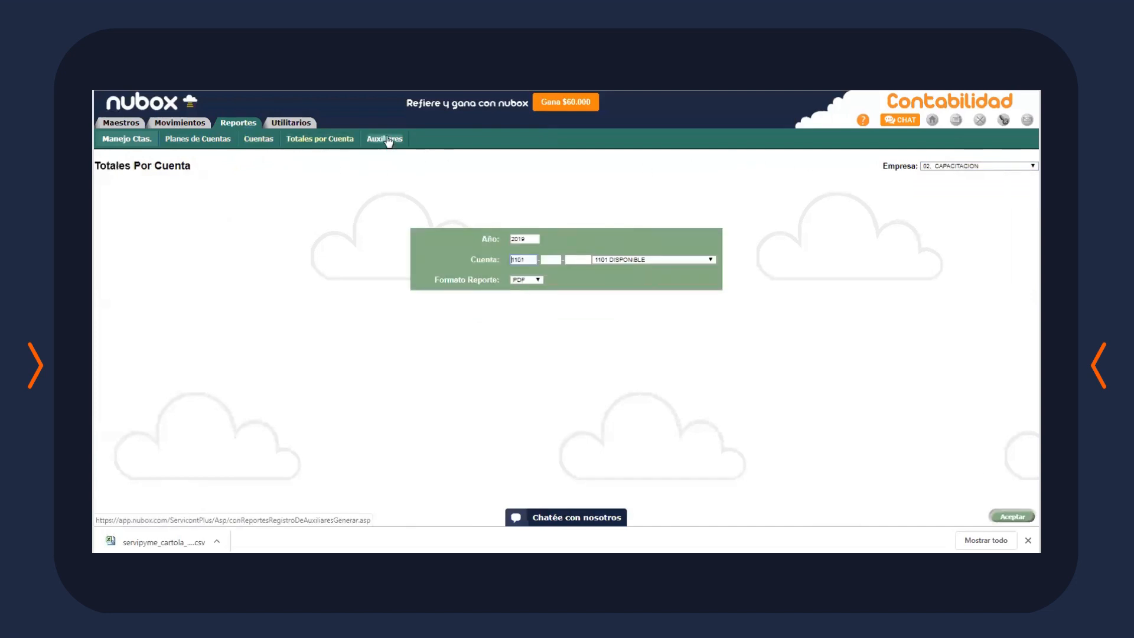
click(385, 140)
Open the Movimientos vouchers report, then the Borrador Traspaso de Apertura report
click(239, 122)
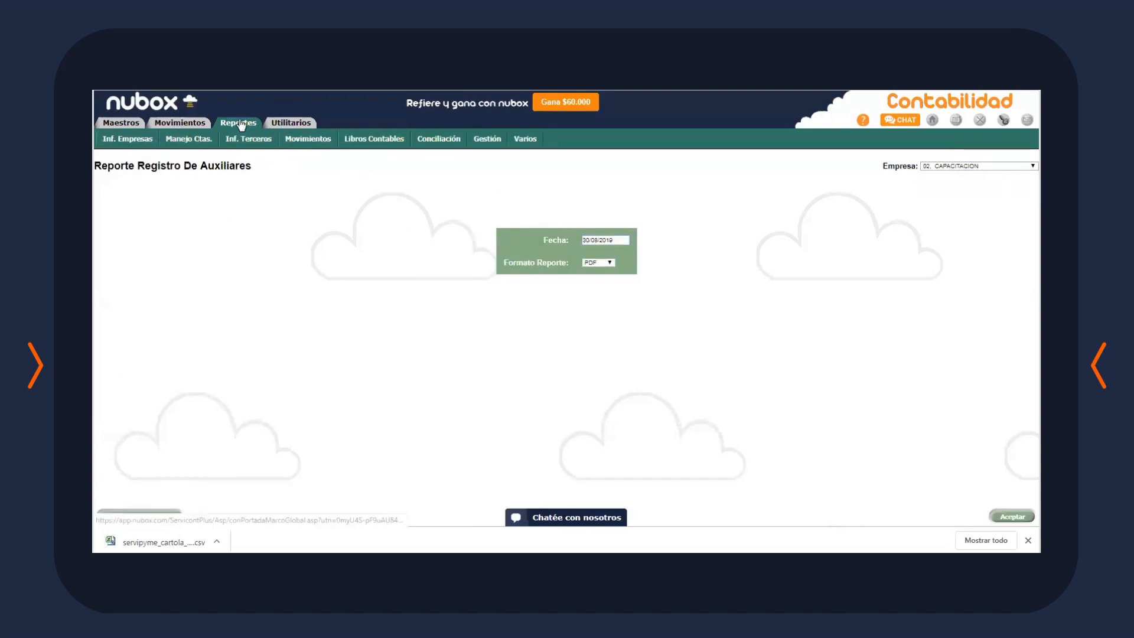
click(309, 139)
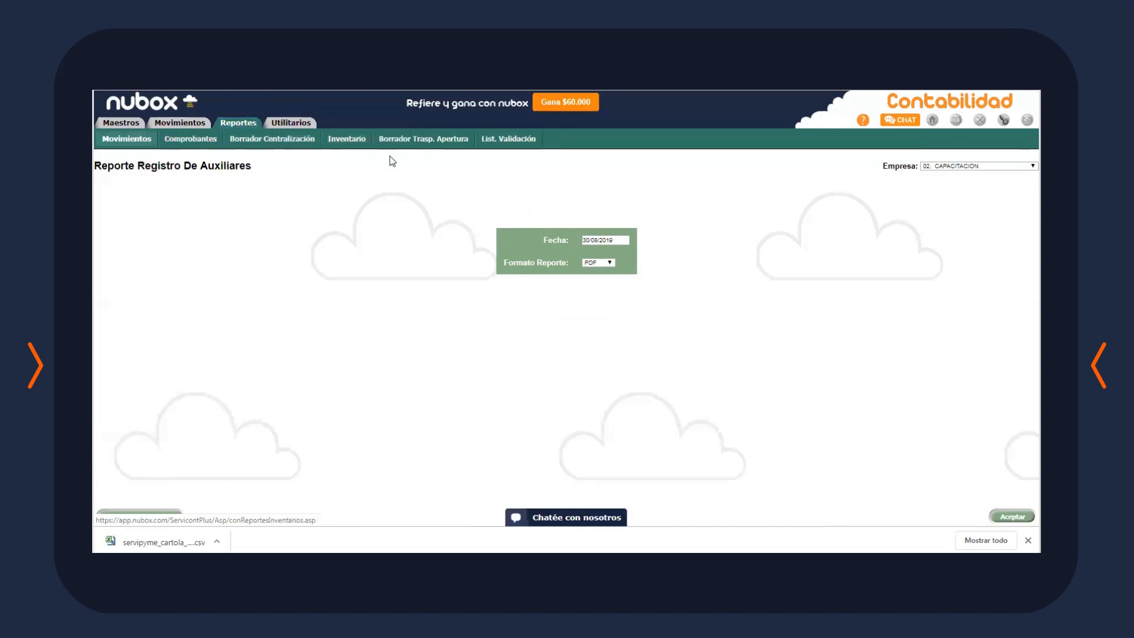
click(206, 142)
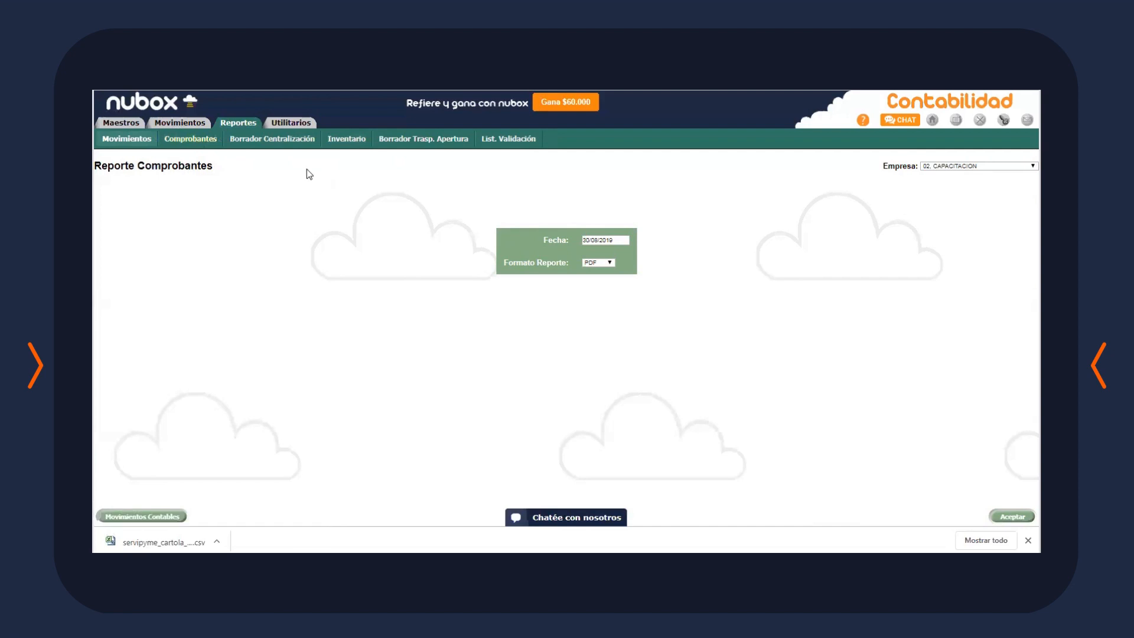
click(301, 141)
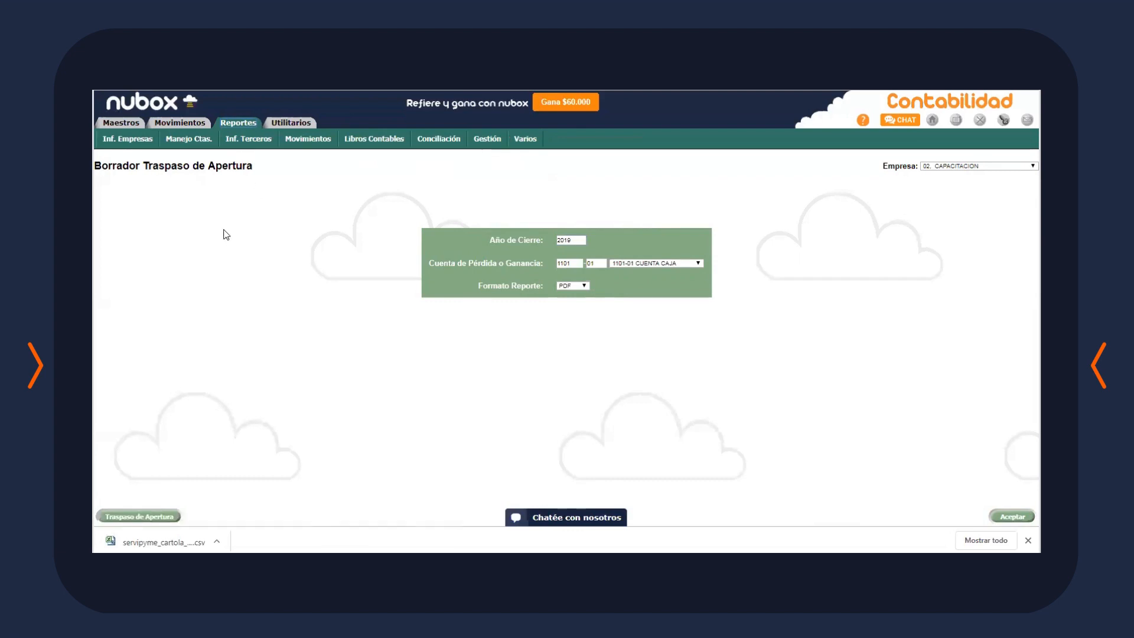
Review the Mayor ledger report and the Balance report with SUBCUENTAS ACUMULADO type
click(372, 140)
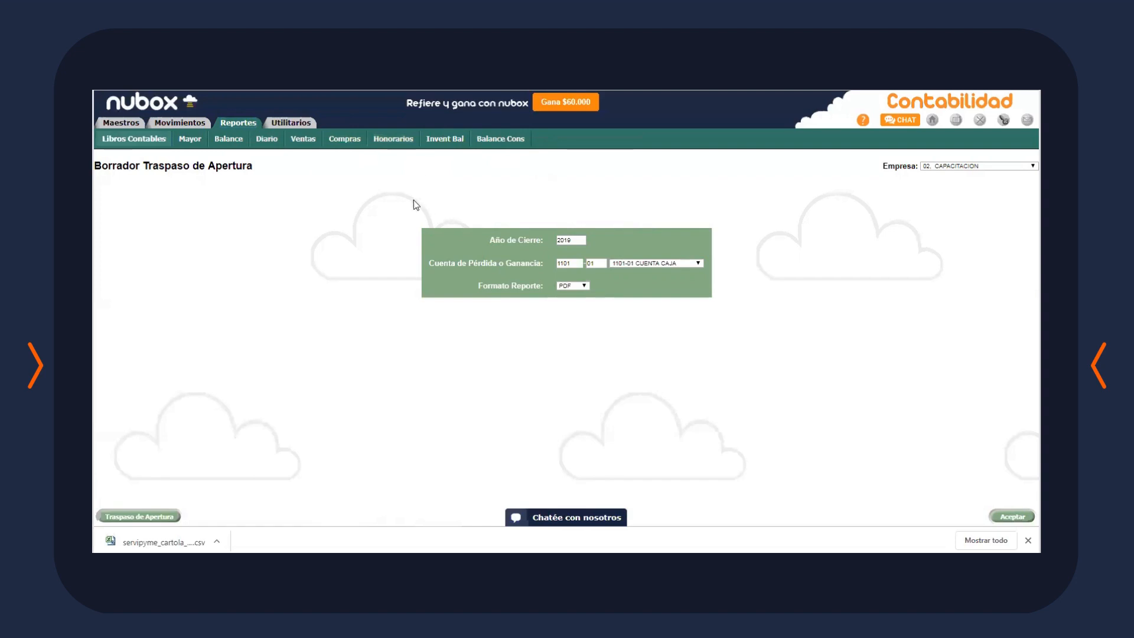
click(195, 140)
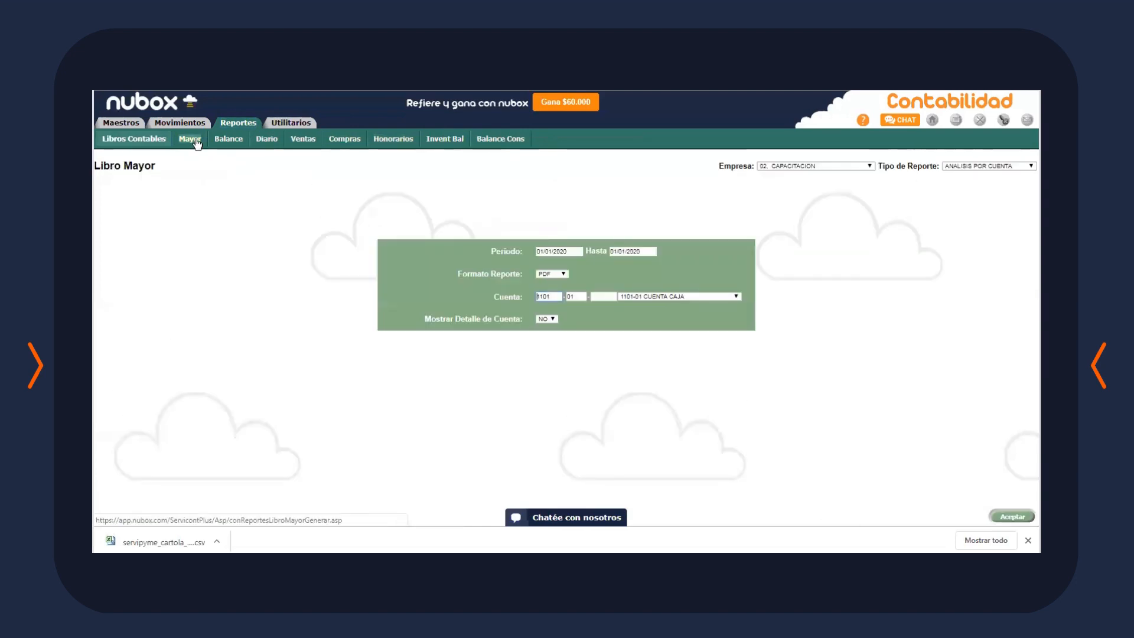
click(656, 299)
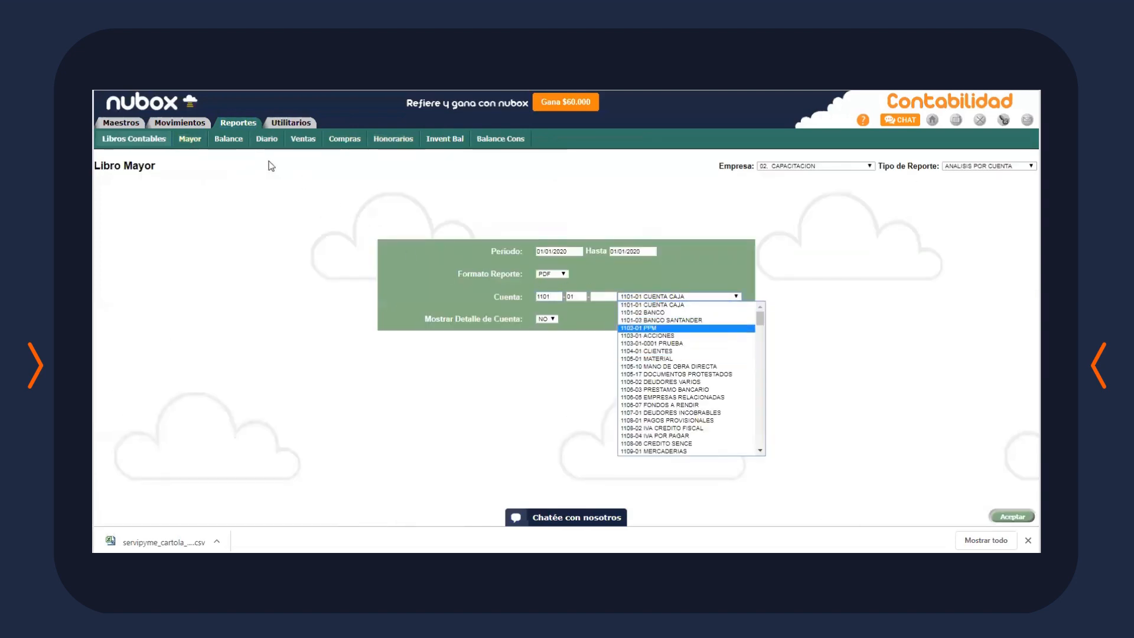
click(226, 141)
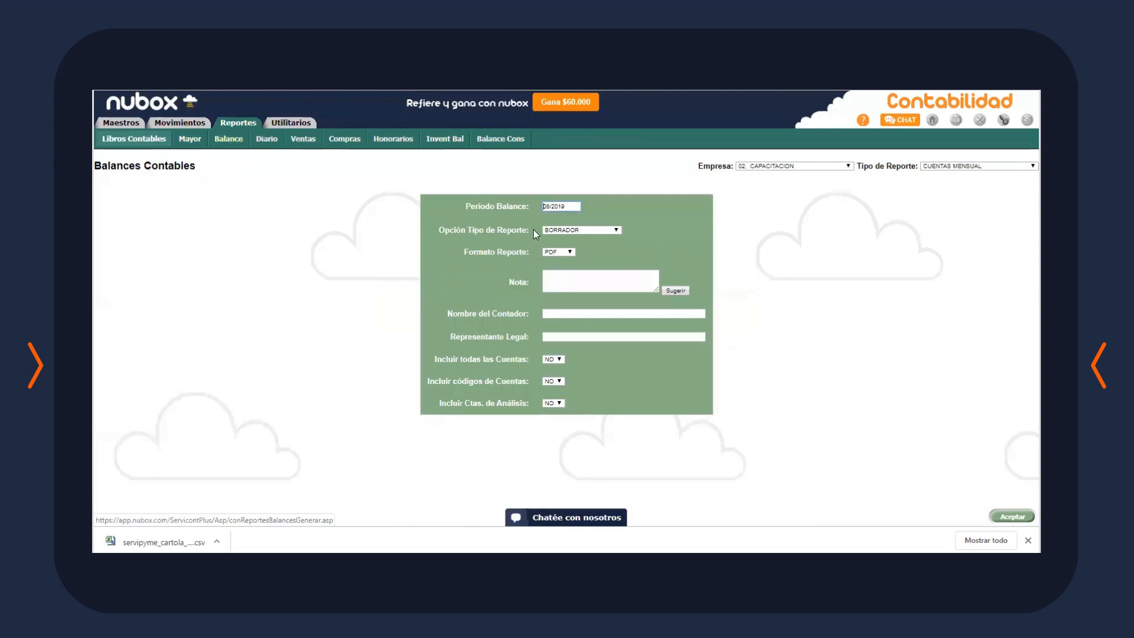
click(956, 167)
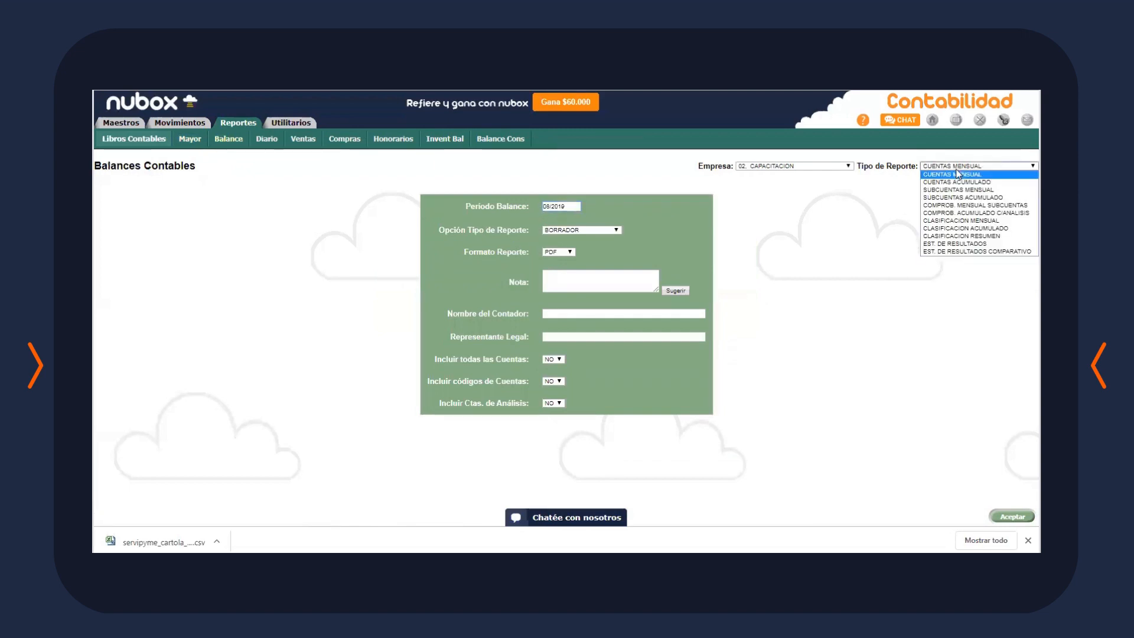
click(961, 197)
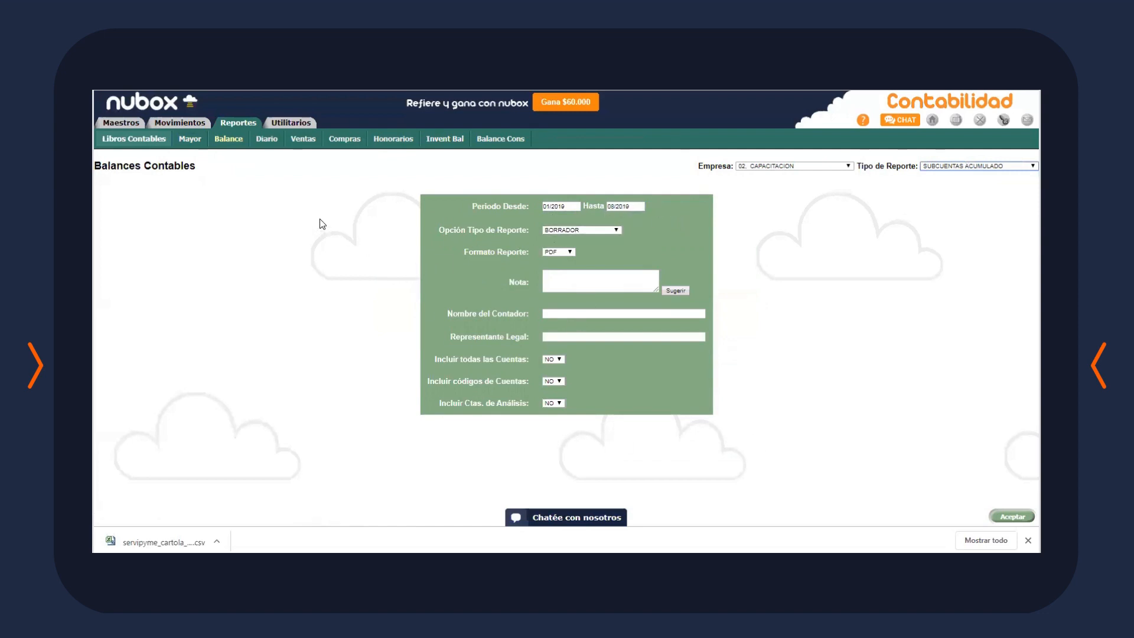
View the Diario, Ventas, Compras, Honorarios and Balance Cons. reports, then go to Utilitarios
click(260, 144)
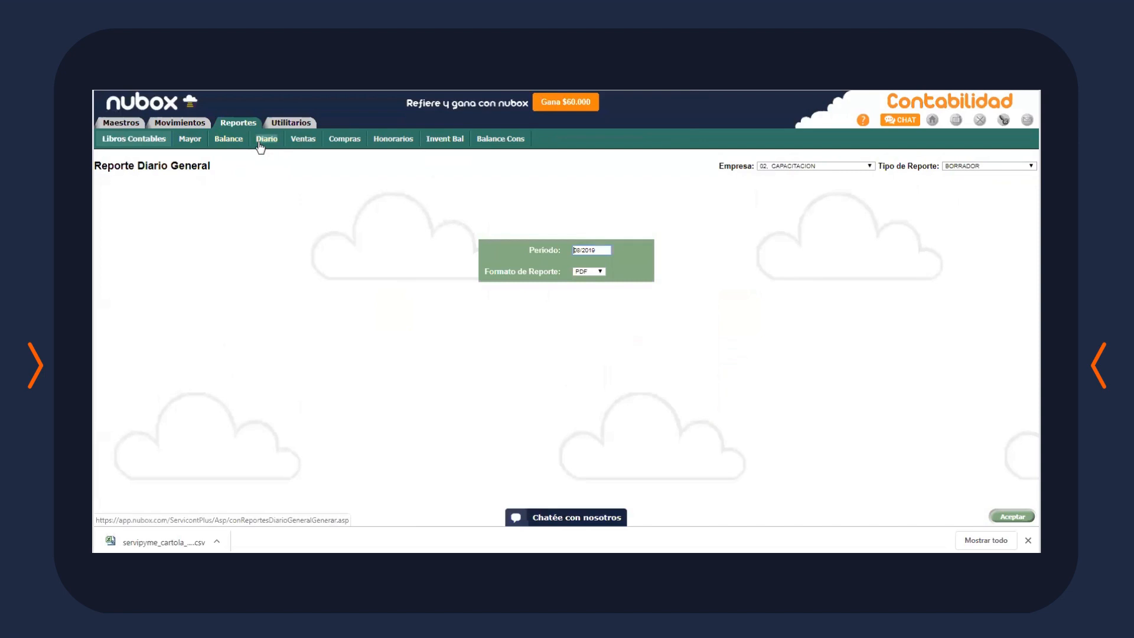
click(304, 142)
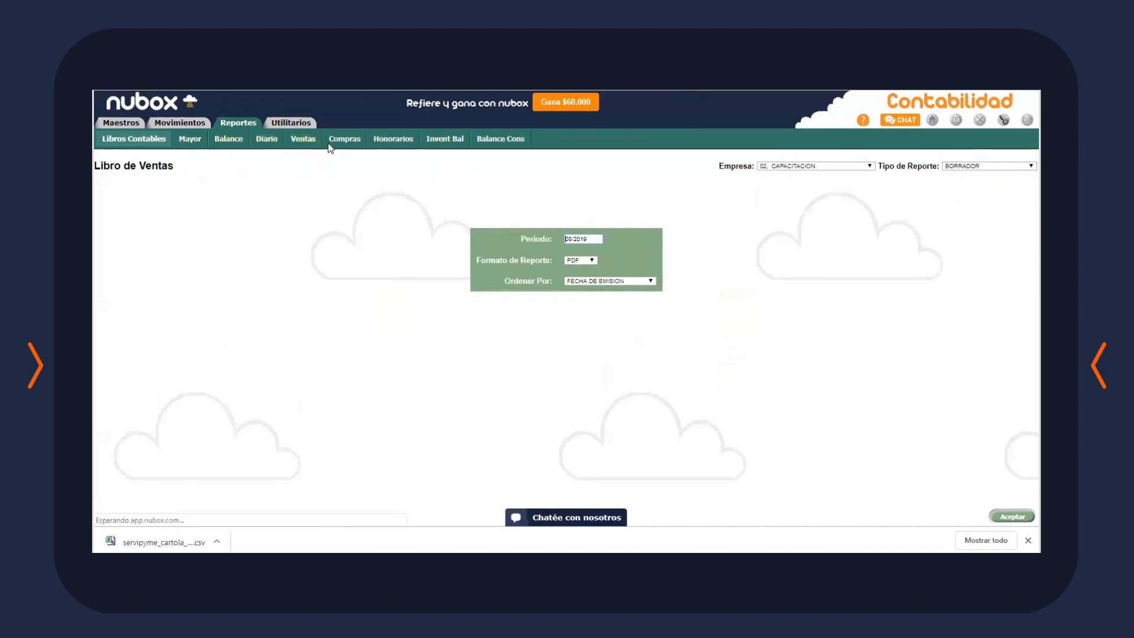
click(343, 143)
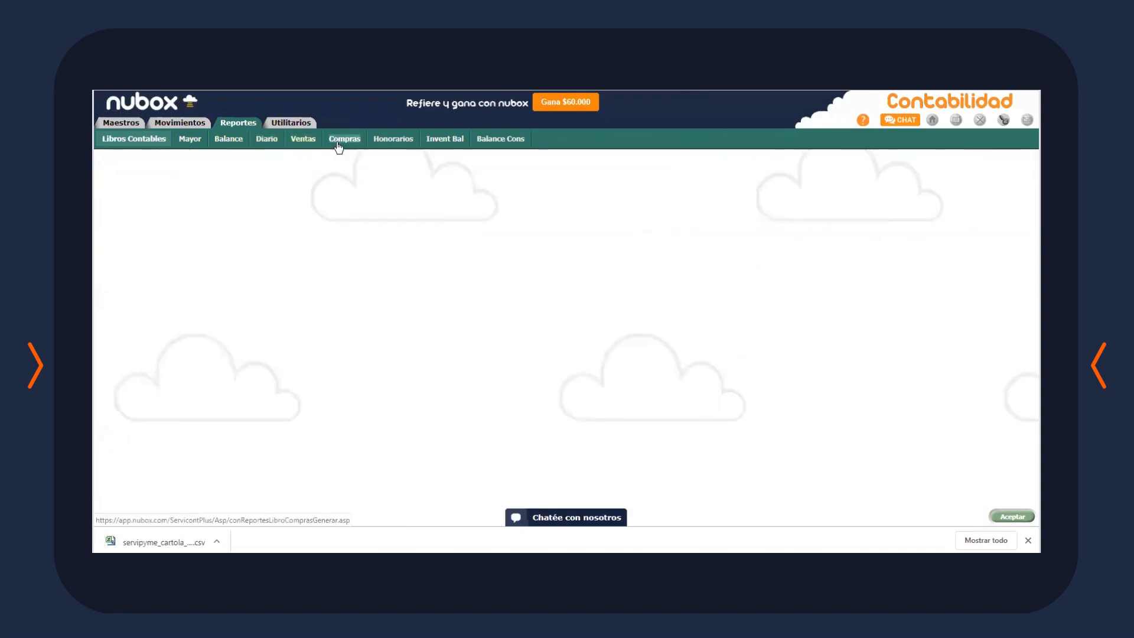
click(402, 142)
click(501, 142)
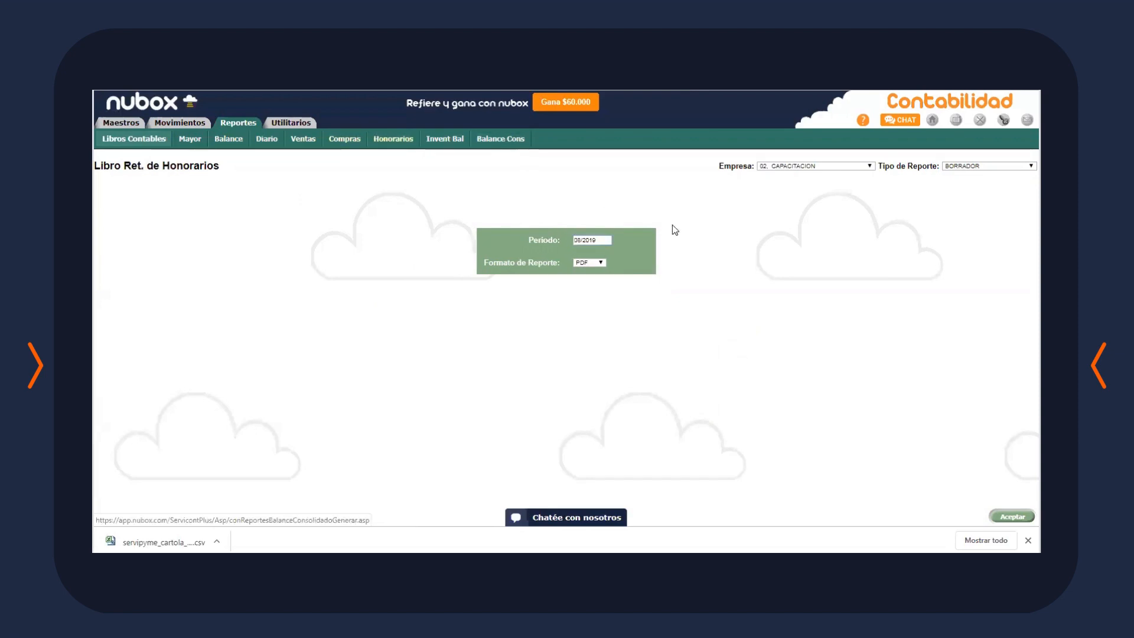
click(254, 127)
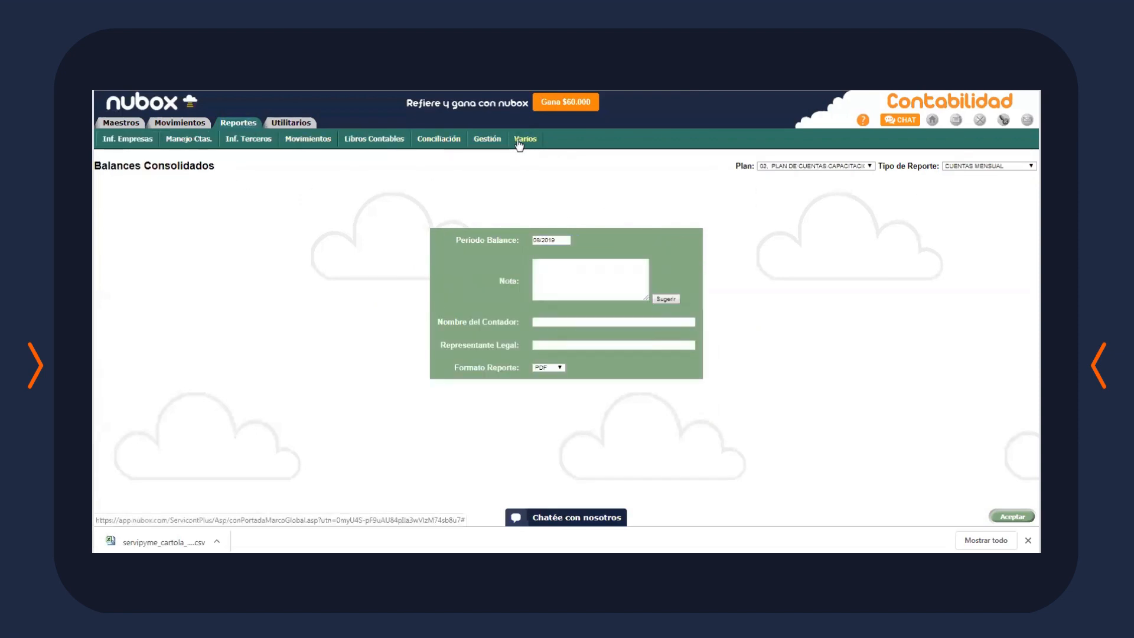
click(283, 125)
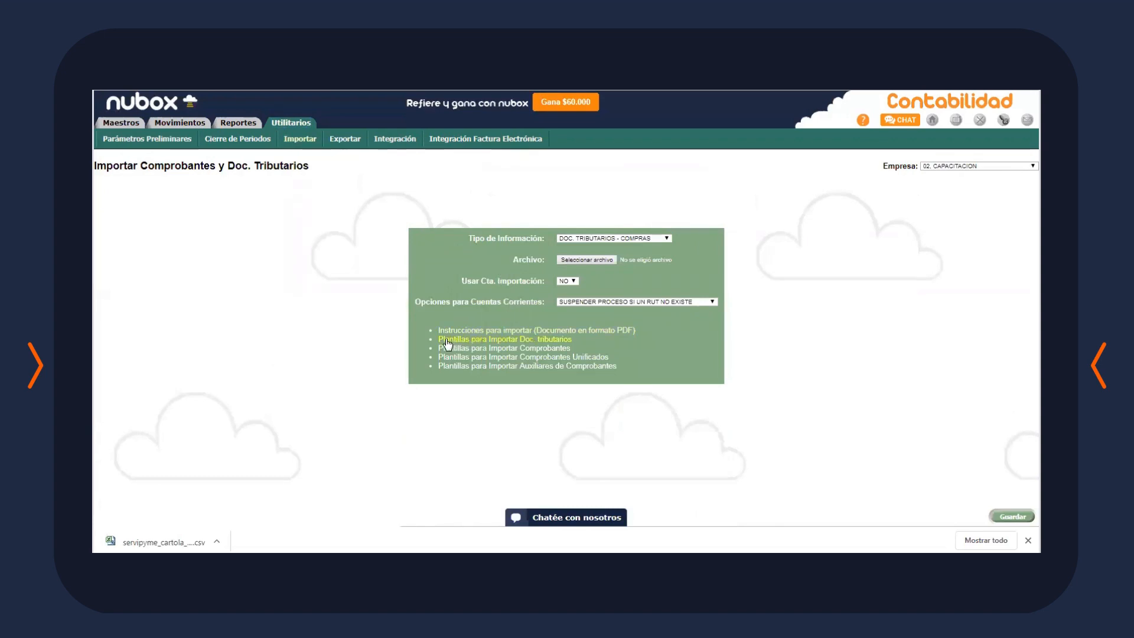
Download the Doc. Tributarios import template, keeping DOC. TRIBUTARIOS - COMPRAS as the import type
click(556, 340)
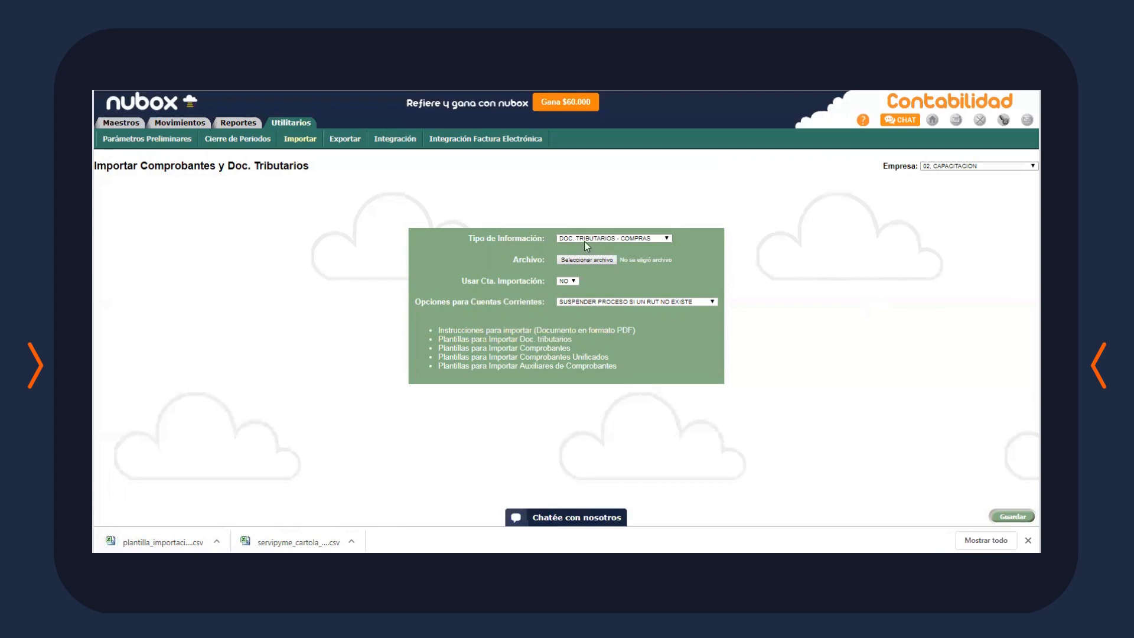
click(611, 240)
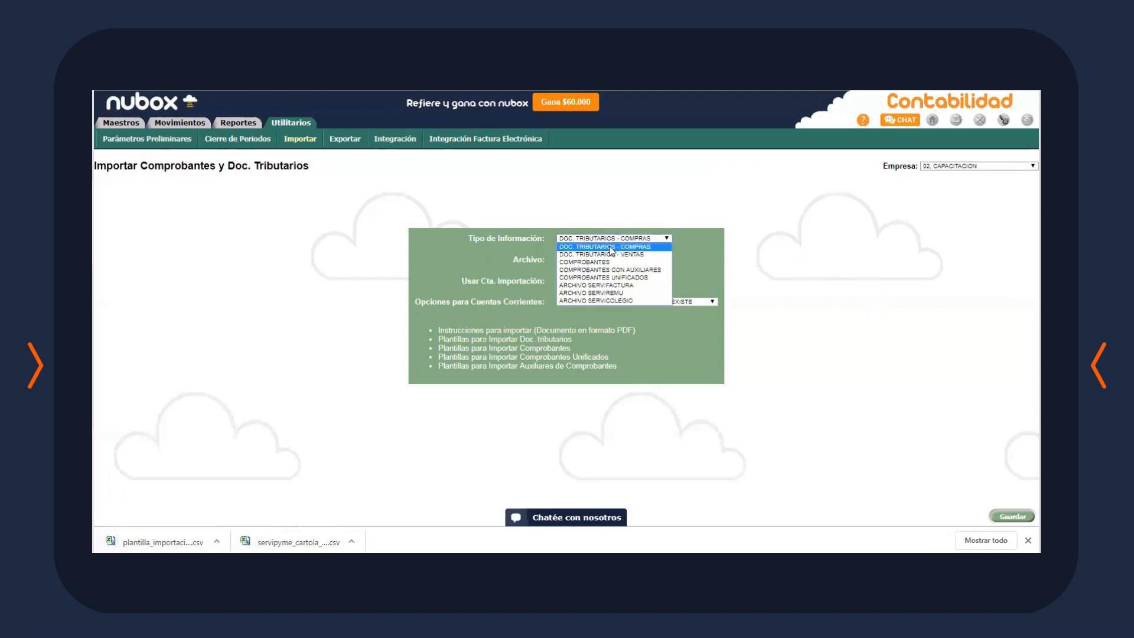
click(612, 248)
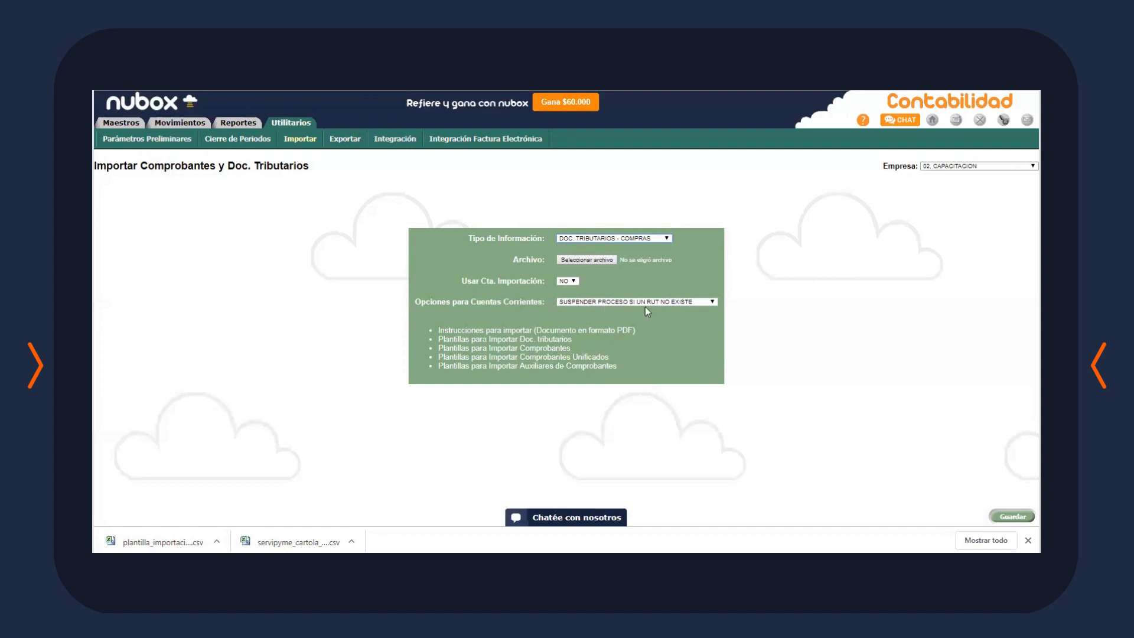
Set the current-account option to 'CREAR CUENTA CORRIENTE SI UN RUT NO EXISTE' and open Maestro Ventas
click(686, 303)
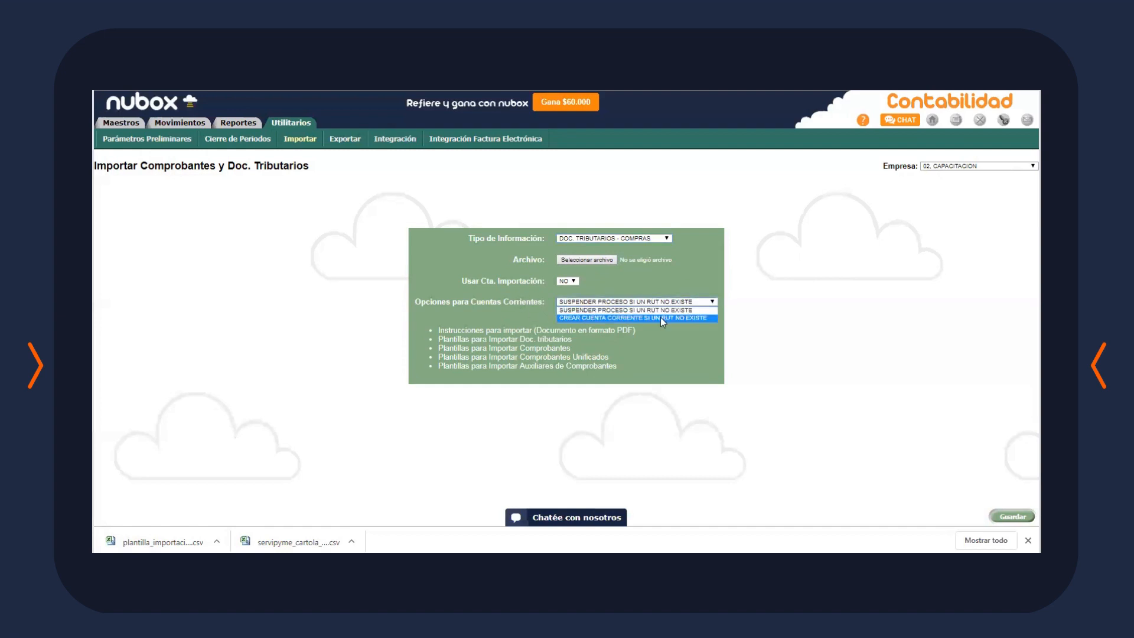
click(661, 319)
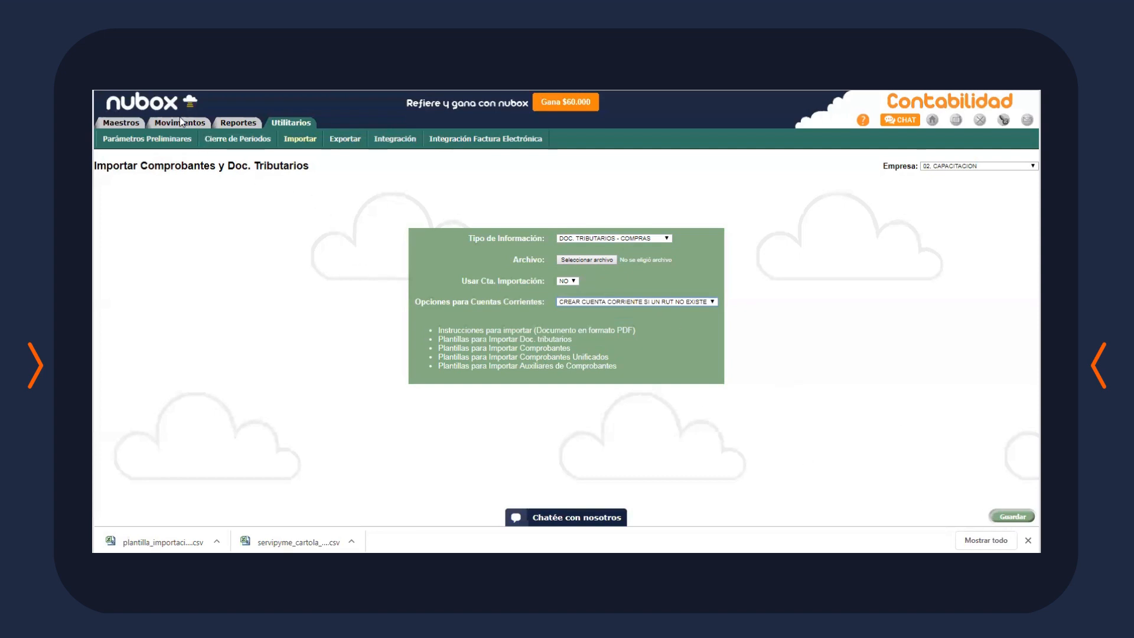
click(177, 138)
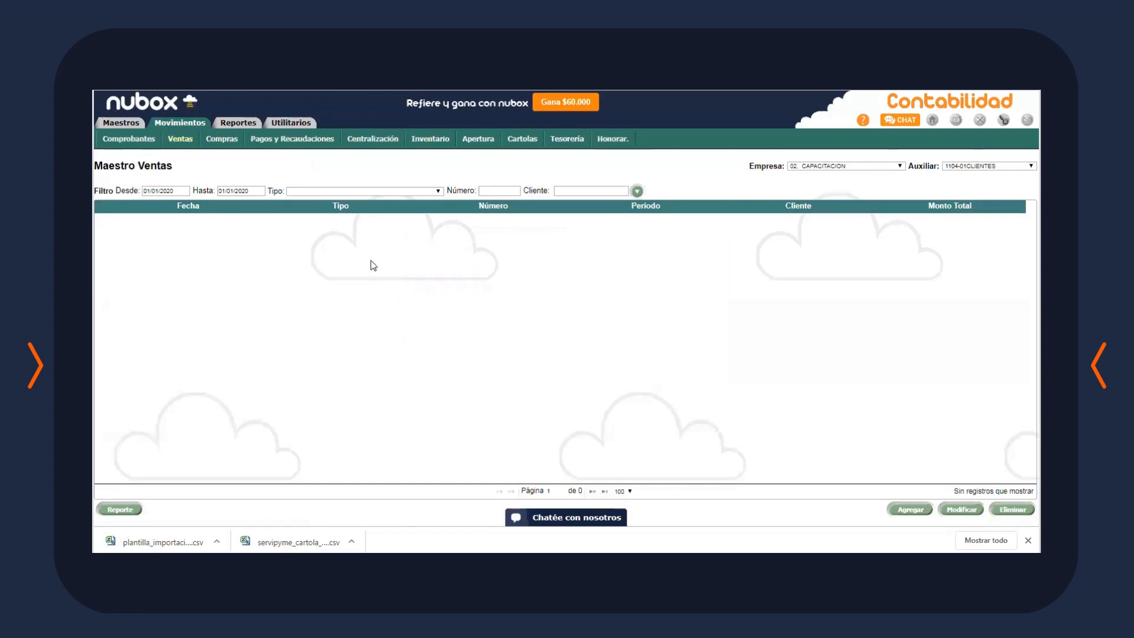
View the Centralización list, then a blank new-voucher form, and return to the Comprobantes list
click(369, 141)
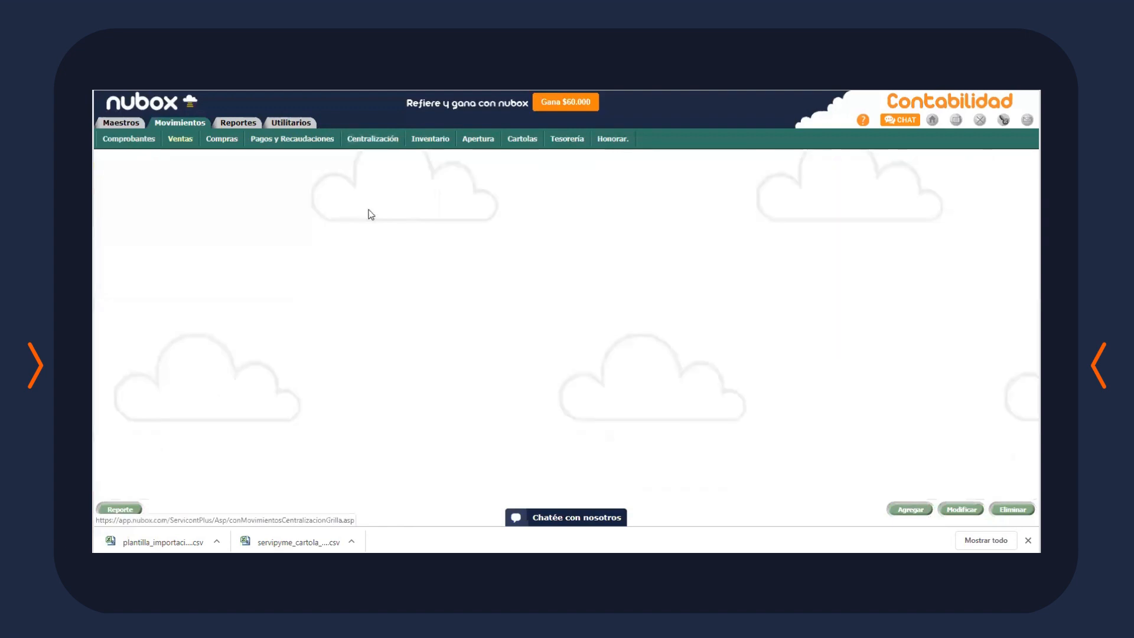
click(131, 145)
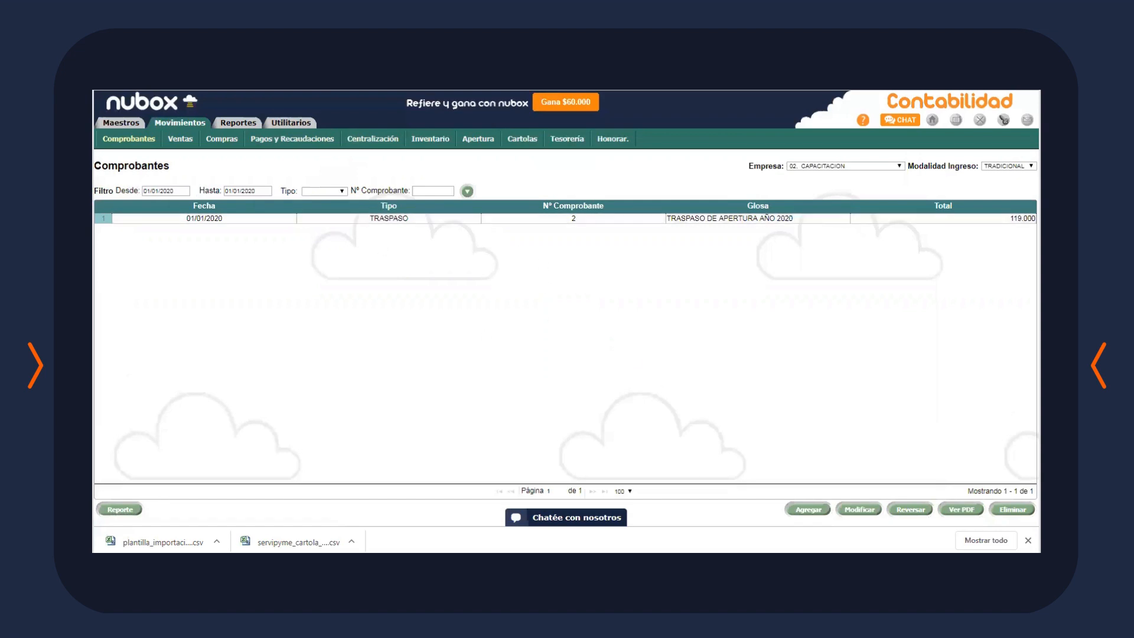
click(815, 513)
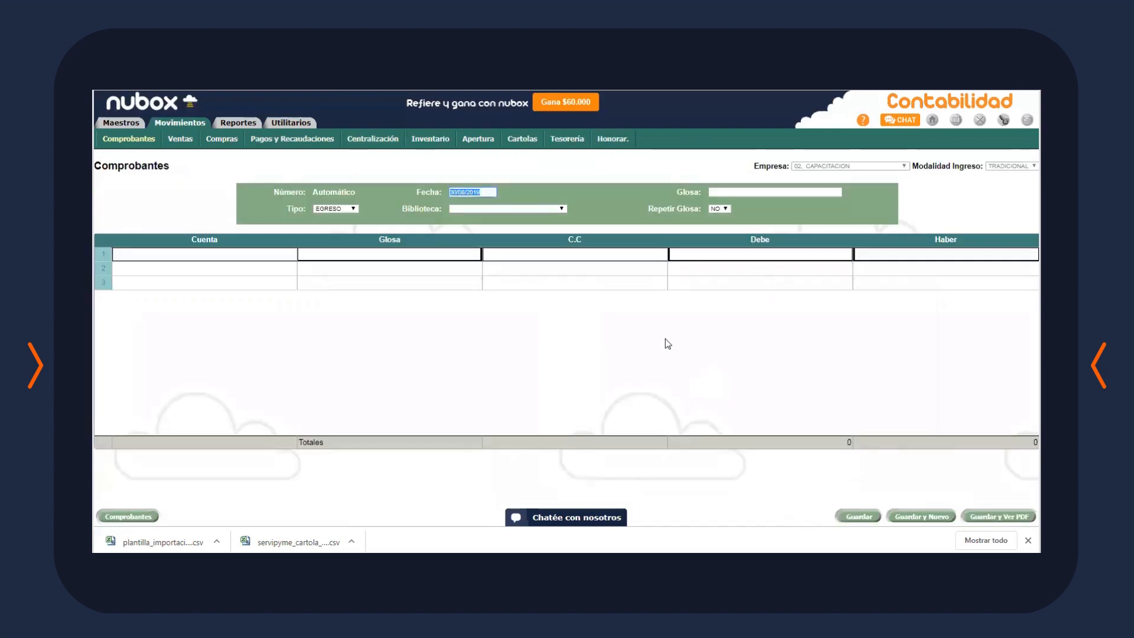
click(667, 344)
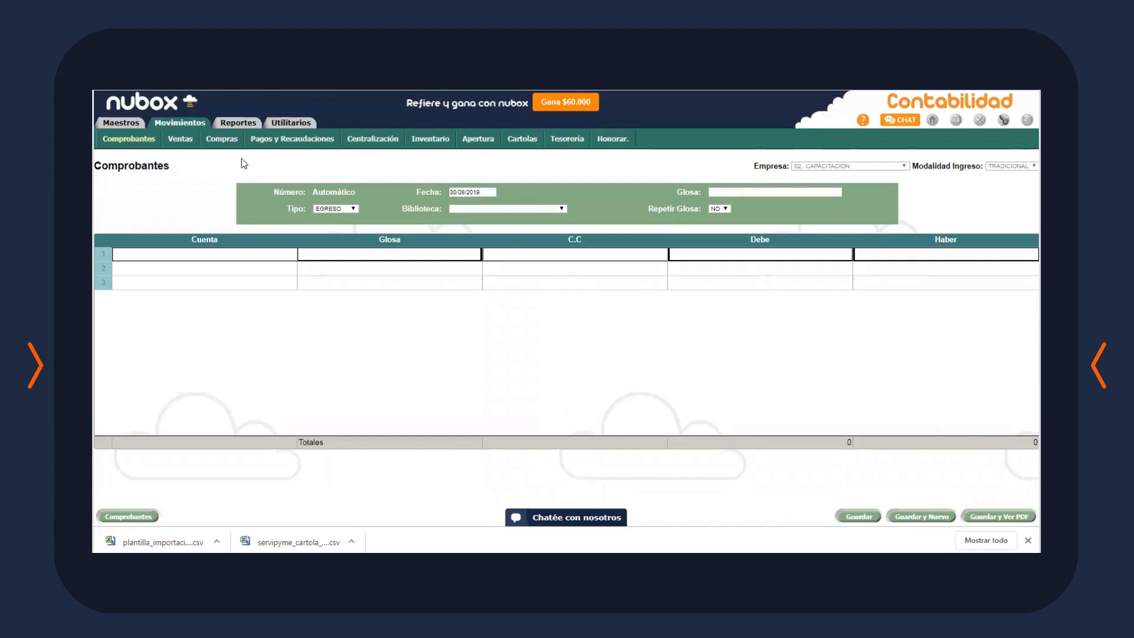
click(150, 140)
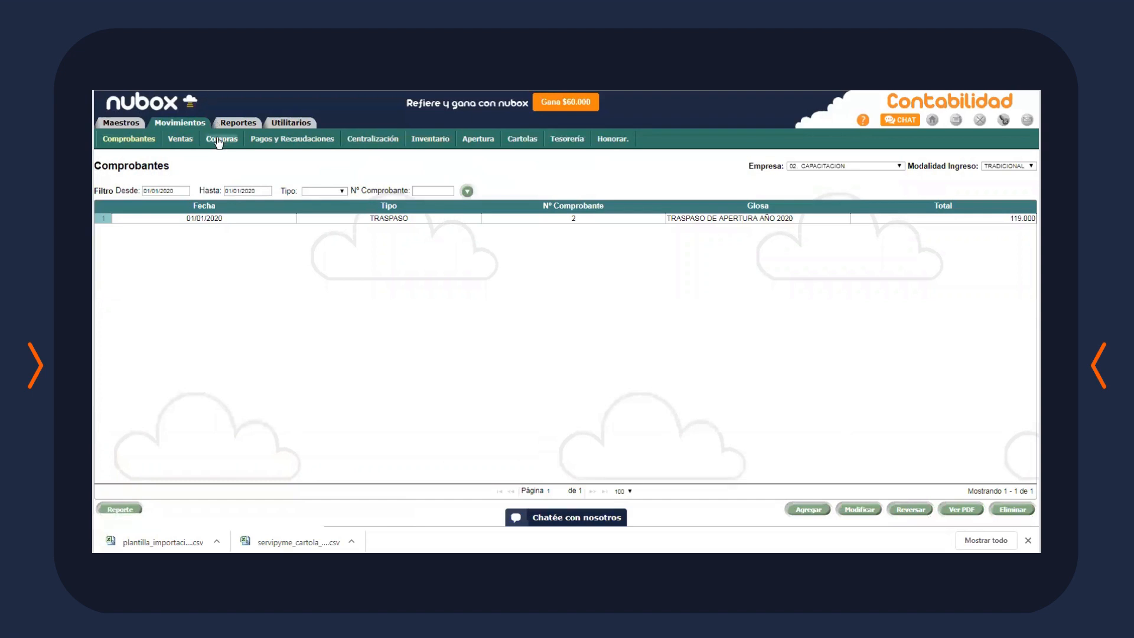
click(121, 123)
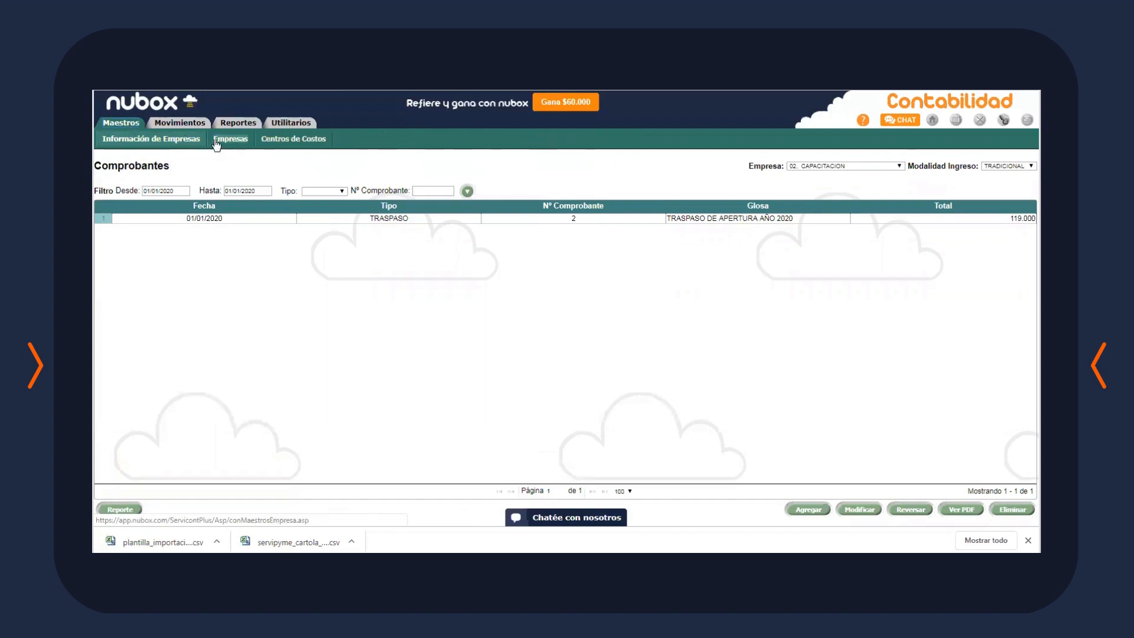
click(256, 141)
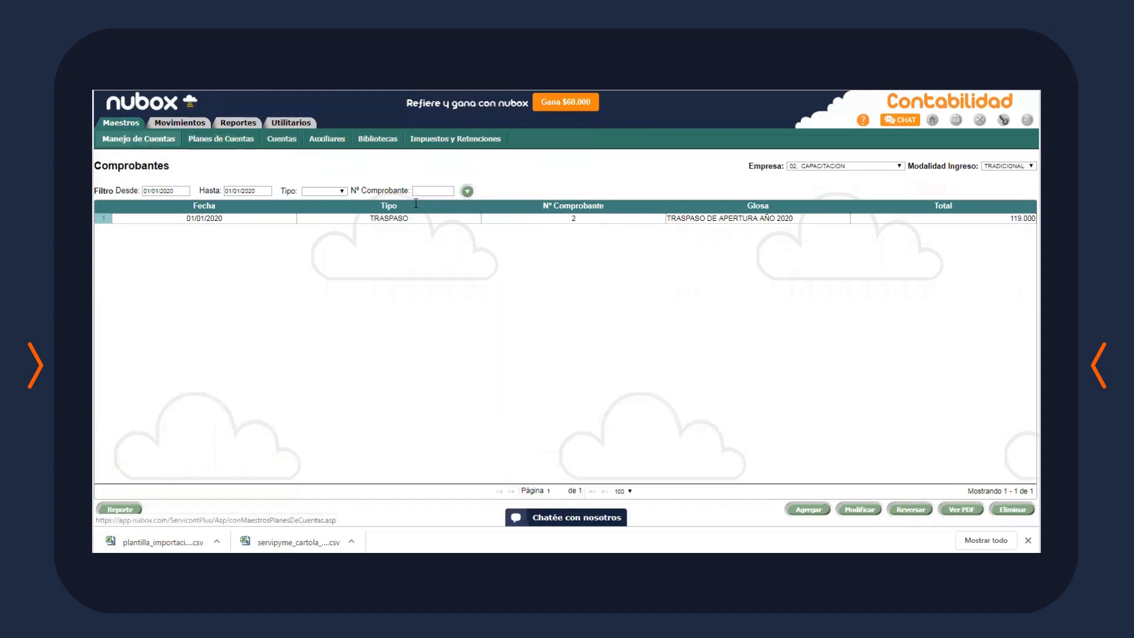
click(221, 139)
click(122, 124)
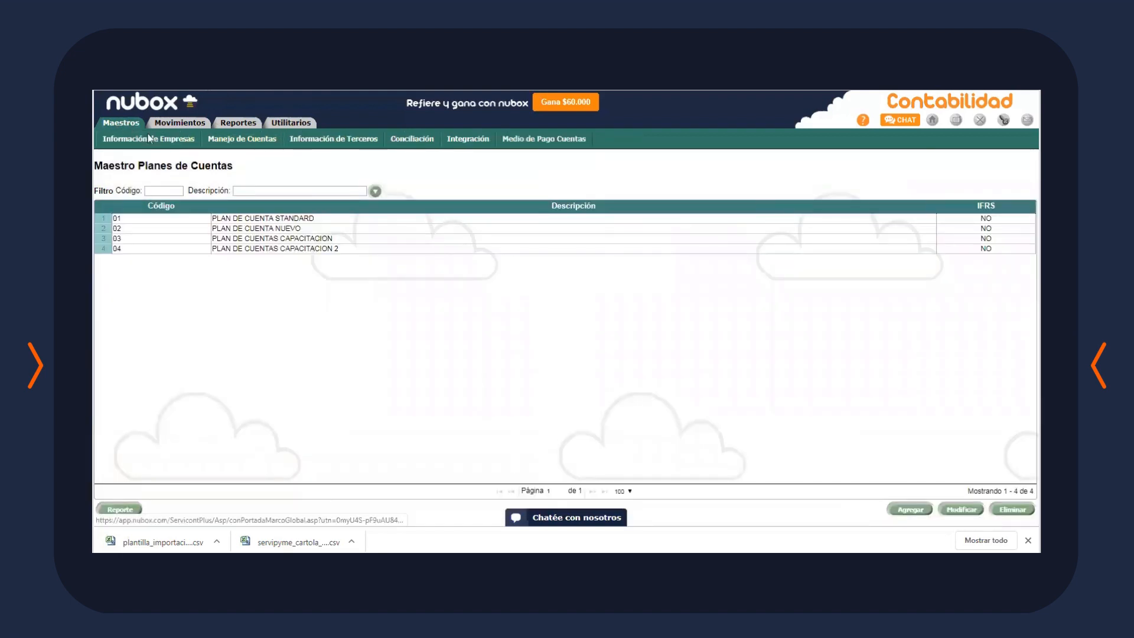
click(150, 139)
click(228, 139)
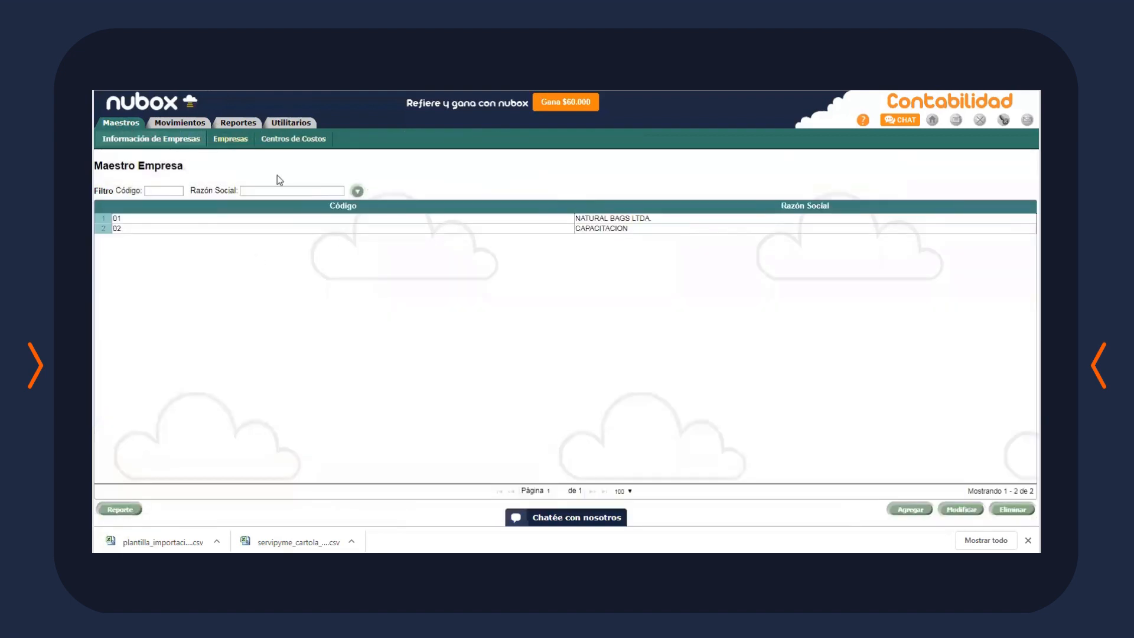
click(299, 140)
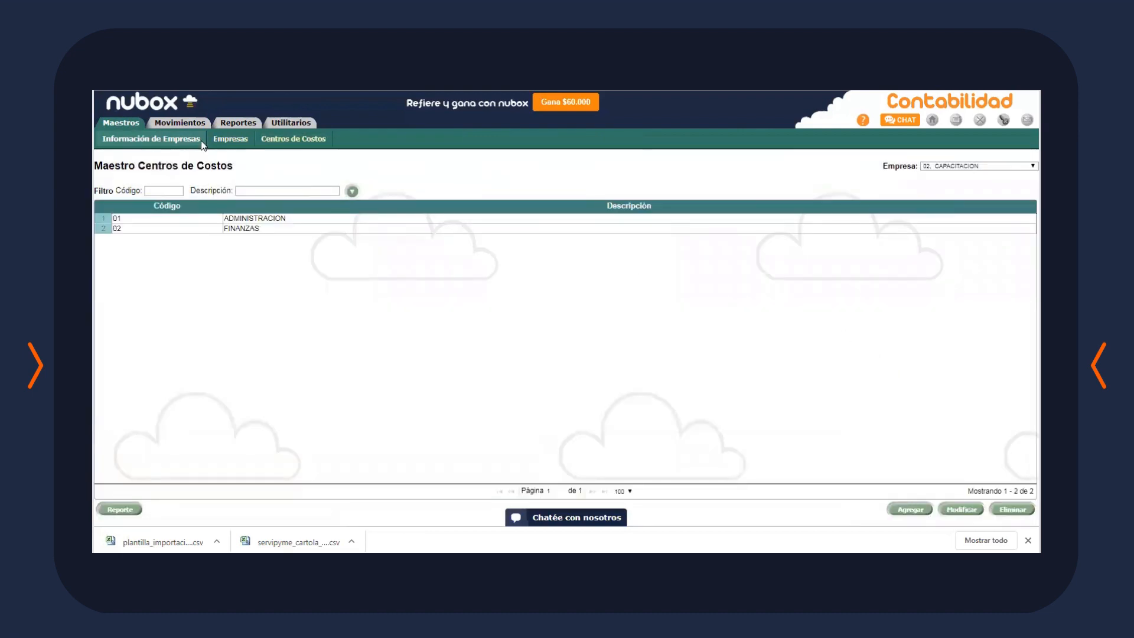
click(121, 124)
click(230, 141)
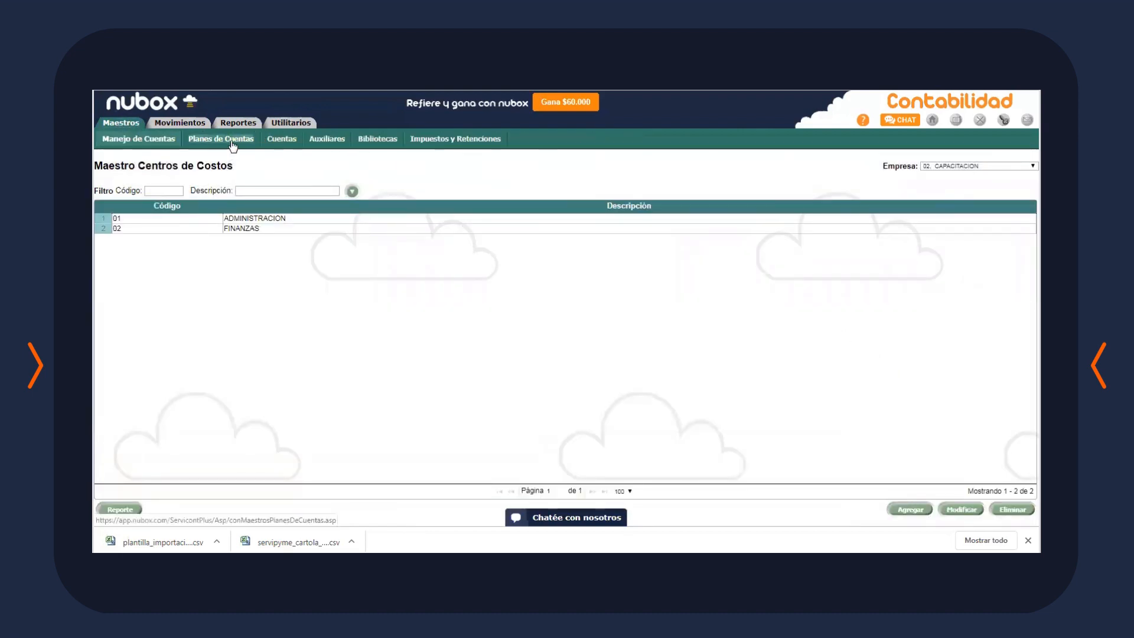
click(278, 140)
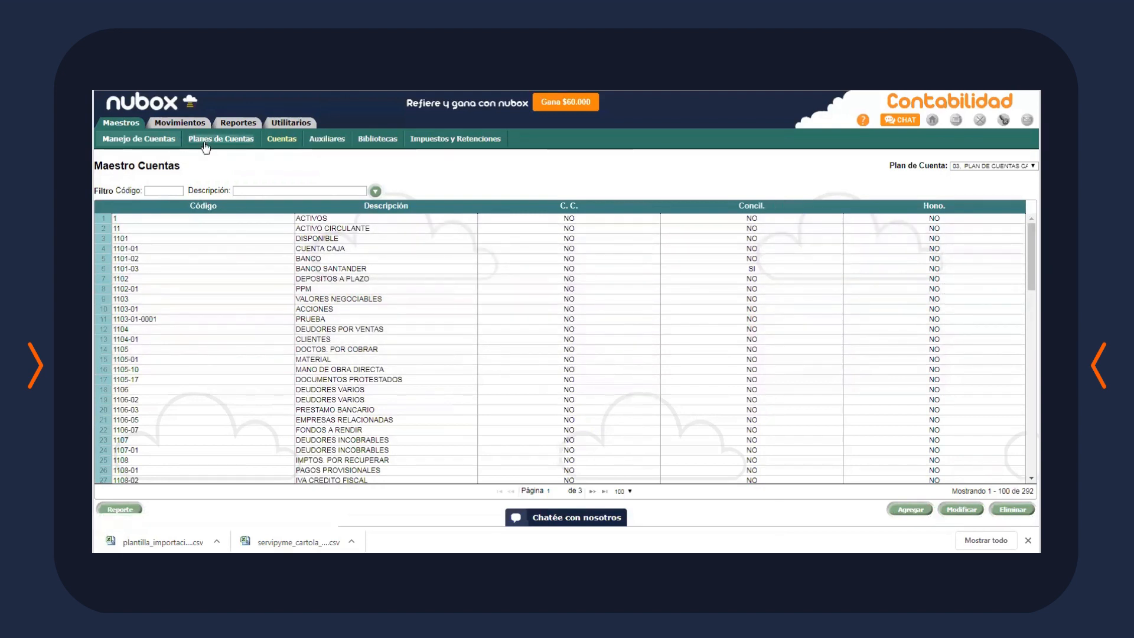
click(190, 126)
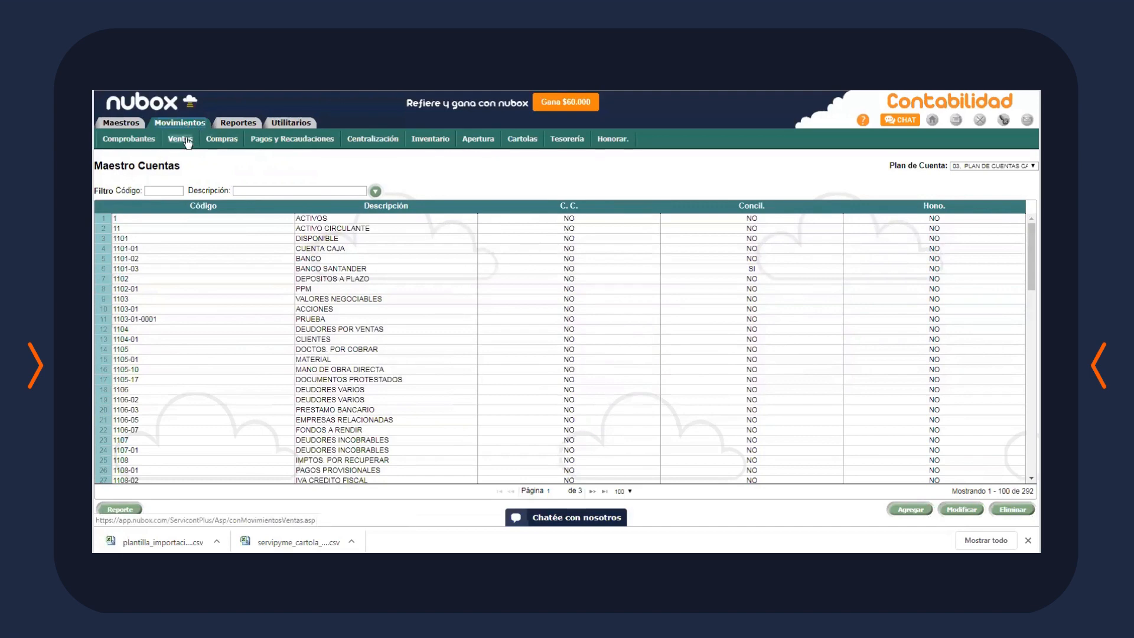
click(196, 142)
click(222, 139)
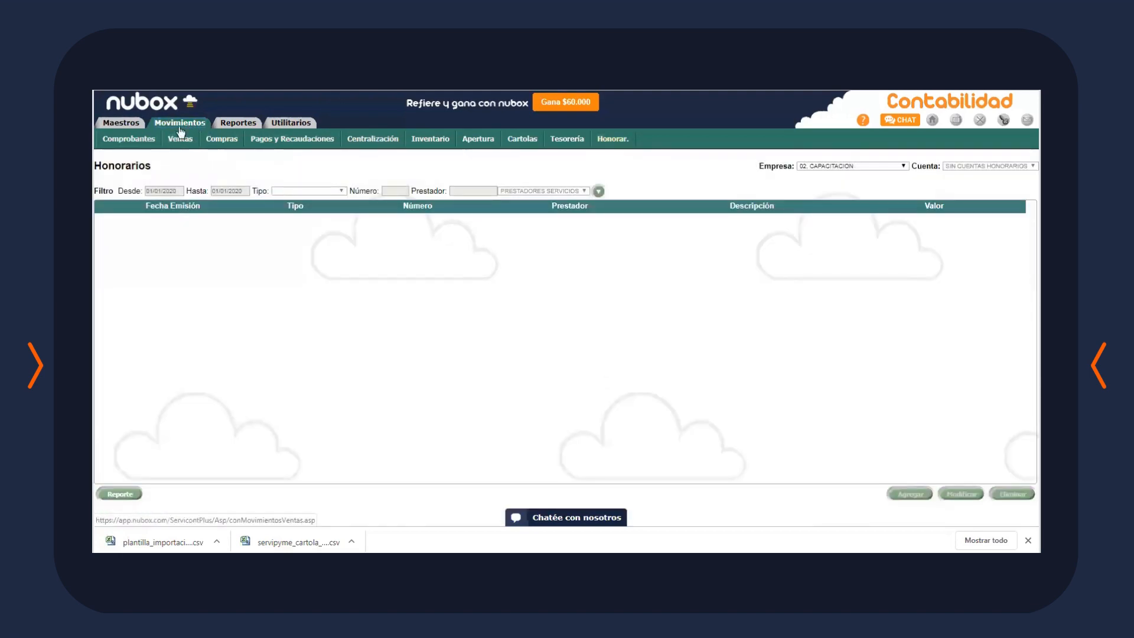
click(180, 139)
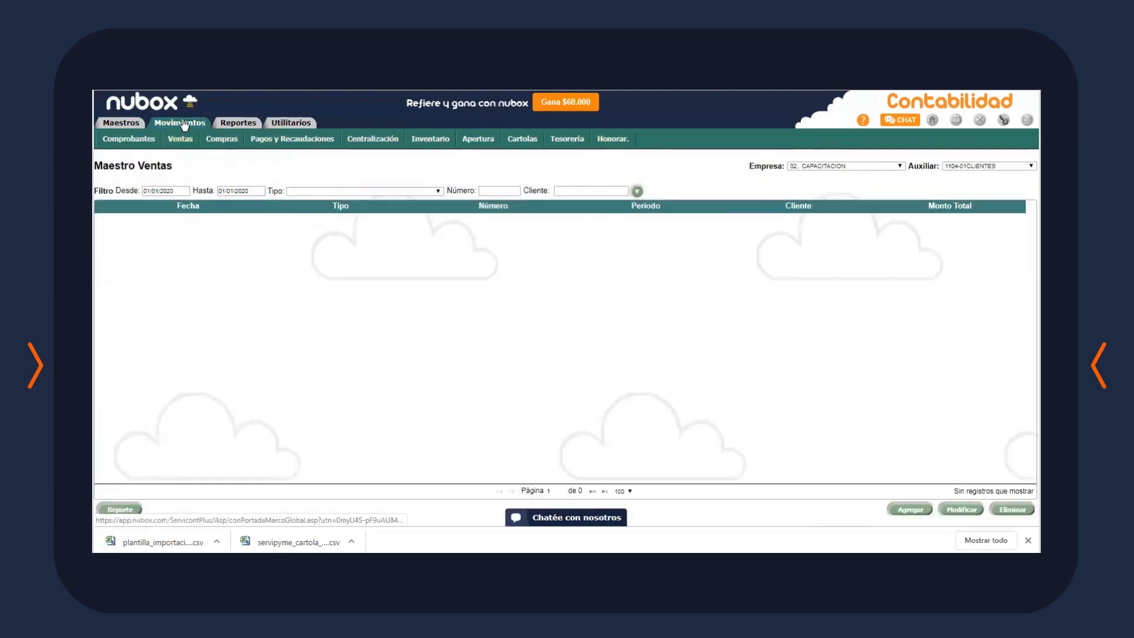
click(141, 140)
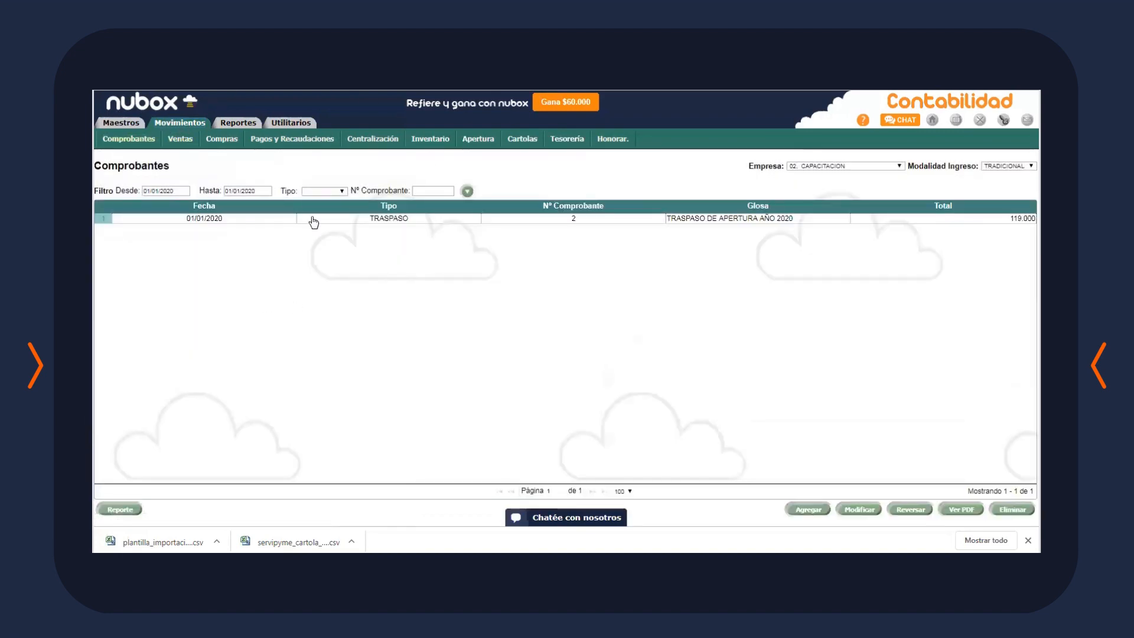
click(290, 122)
Select the 08/2019 row in Cierre de Periodos, click Eliminar and confirm with Aceptar
click(183, 140)
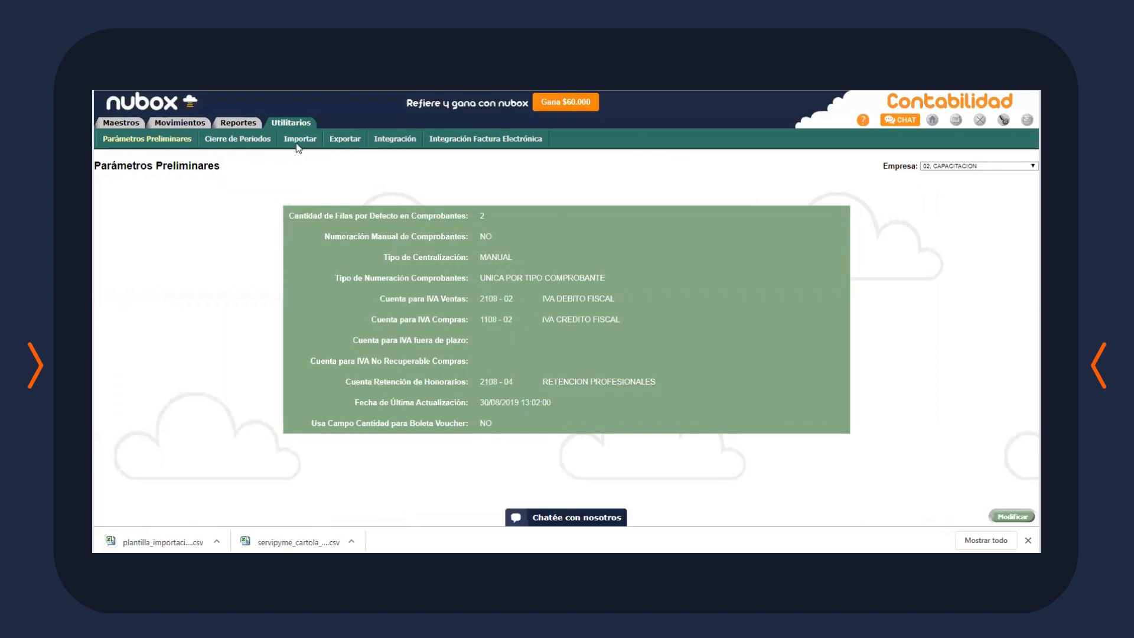
click(251, 142)
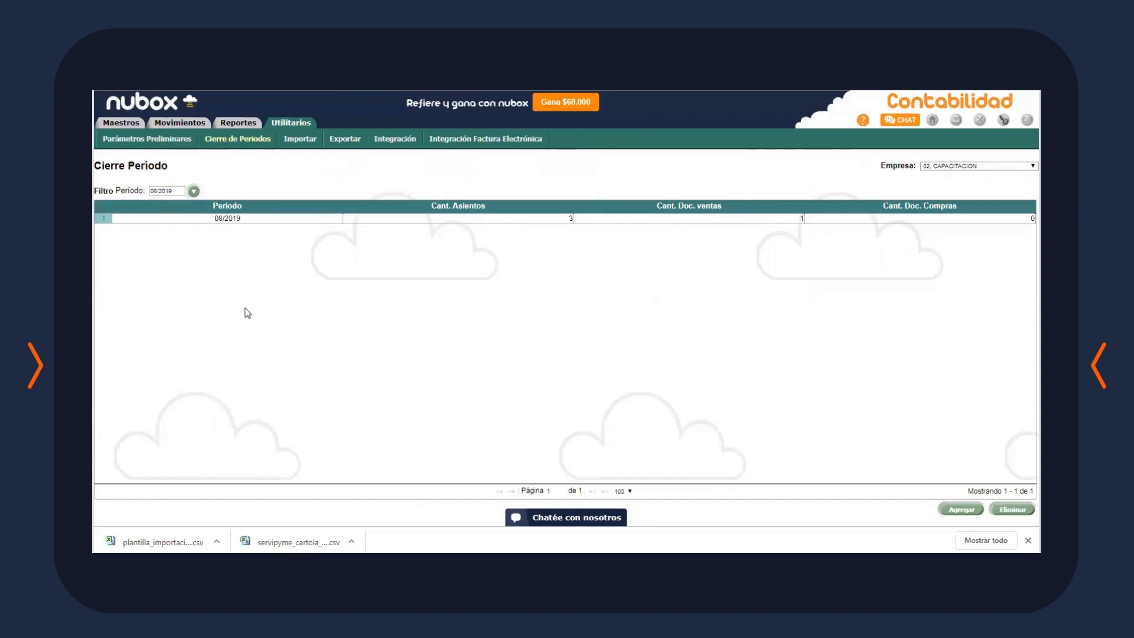
click(448, 223)
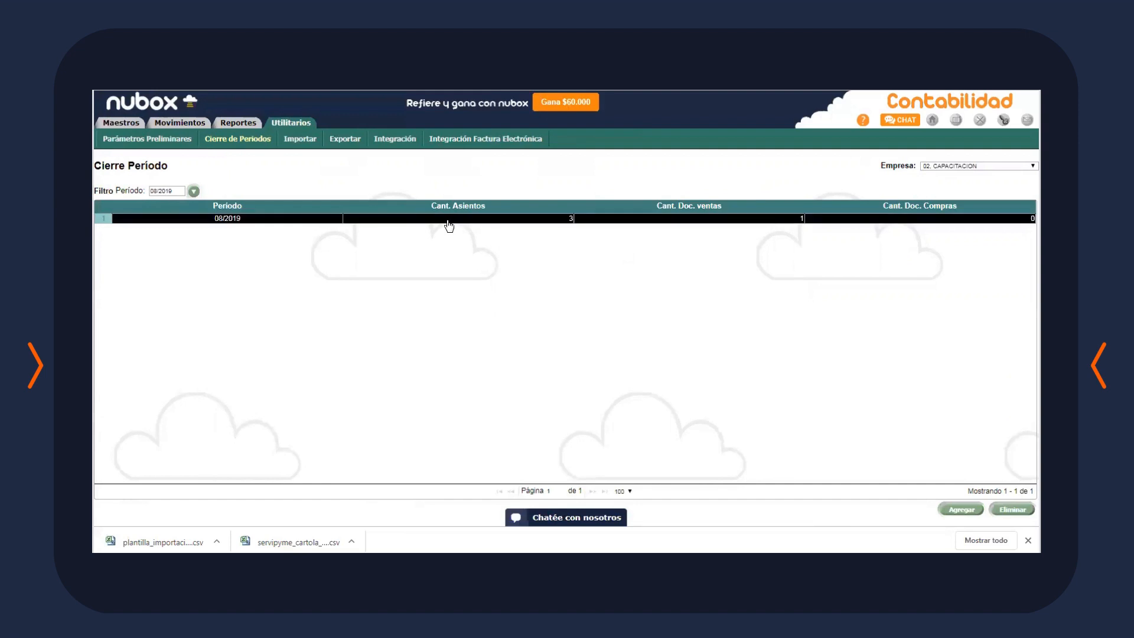
click(1012, 509)
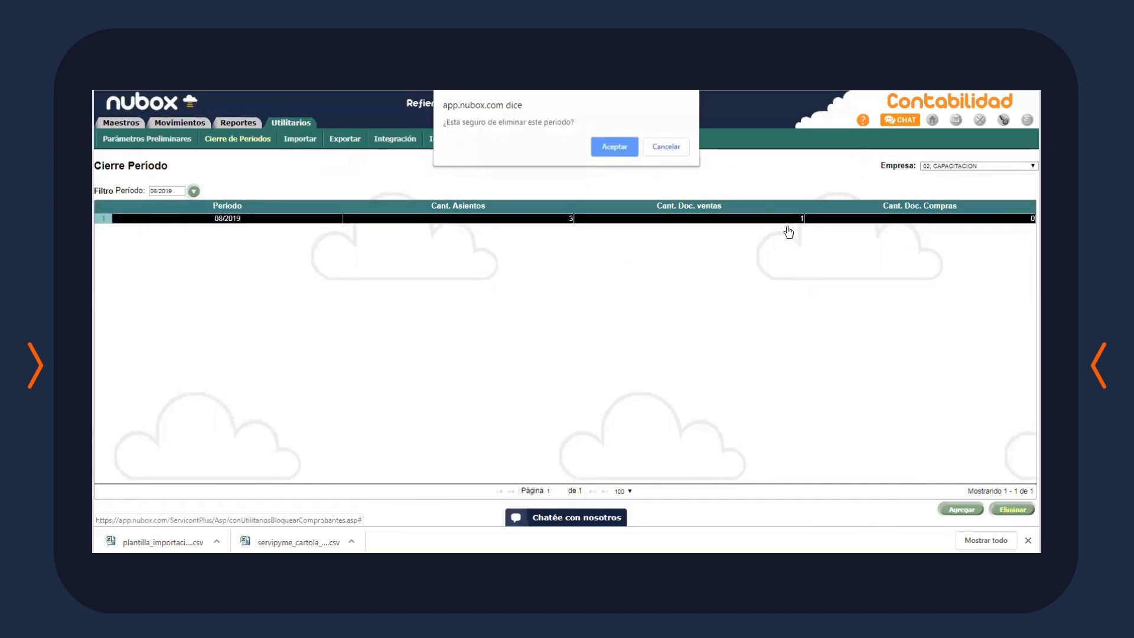
click(626, 152)
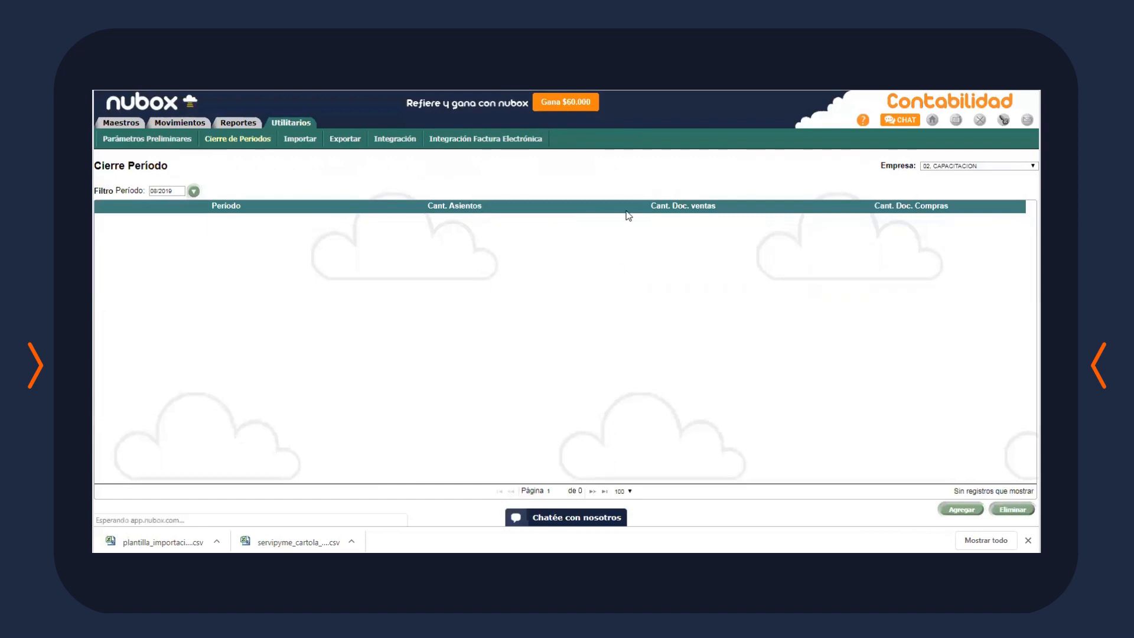
click(236, 127)
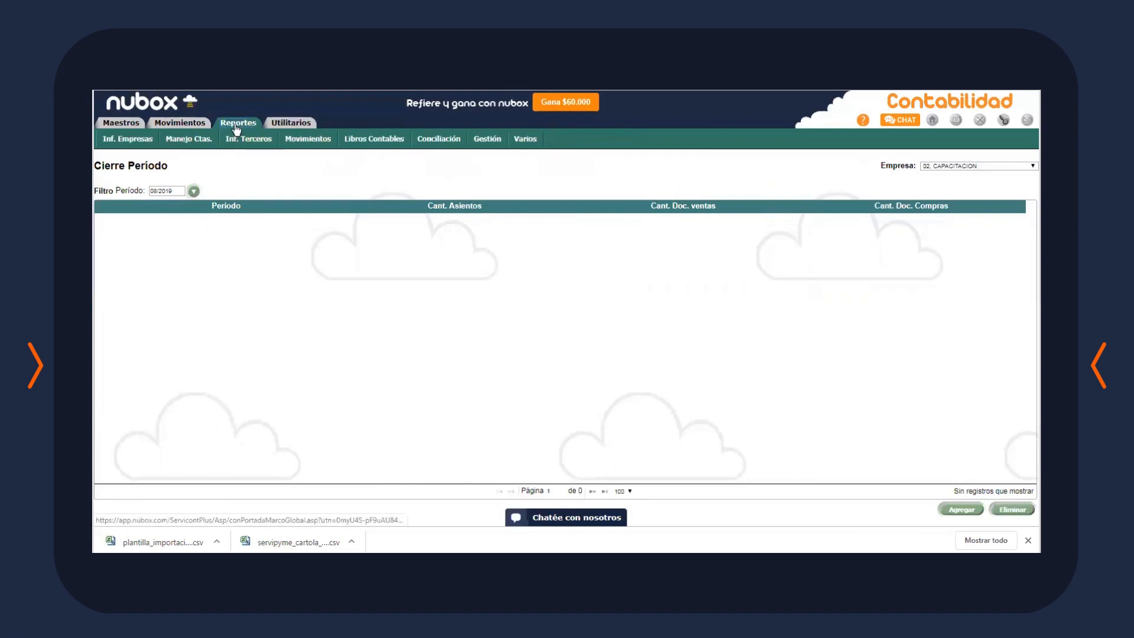